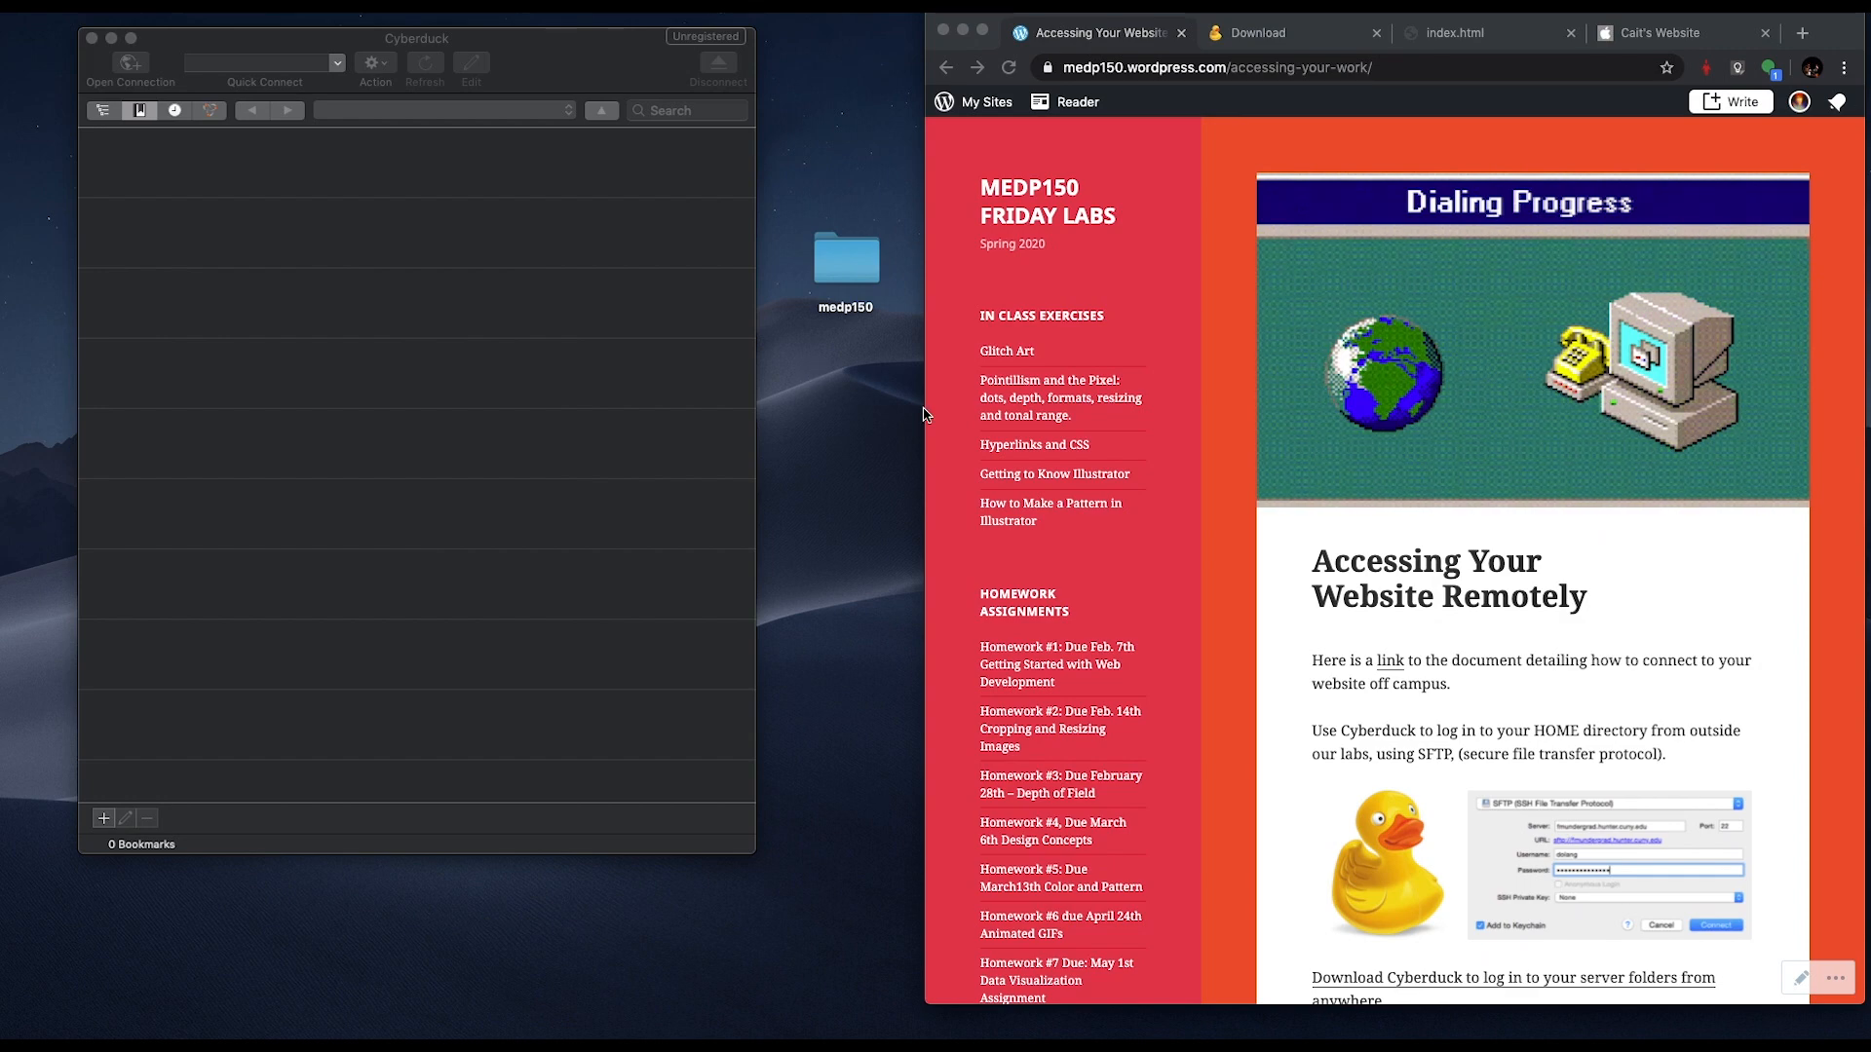
- Reload and read the Accessing Your Website Remotely page, then open the Cyberduck download link
{"action": "scroll", "coordinate": [1028, 614], "scroll_direction": "down", "scroll_amount": 5}
{"action": "scroll", "coordinate": [1028, 614], "scroll_direction": "down", "scroll_amount": 3}
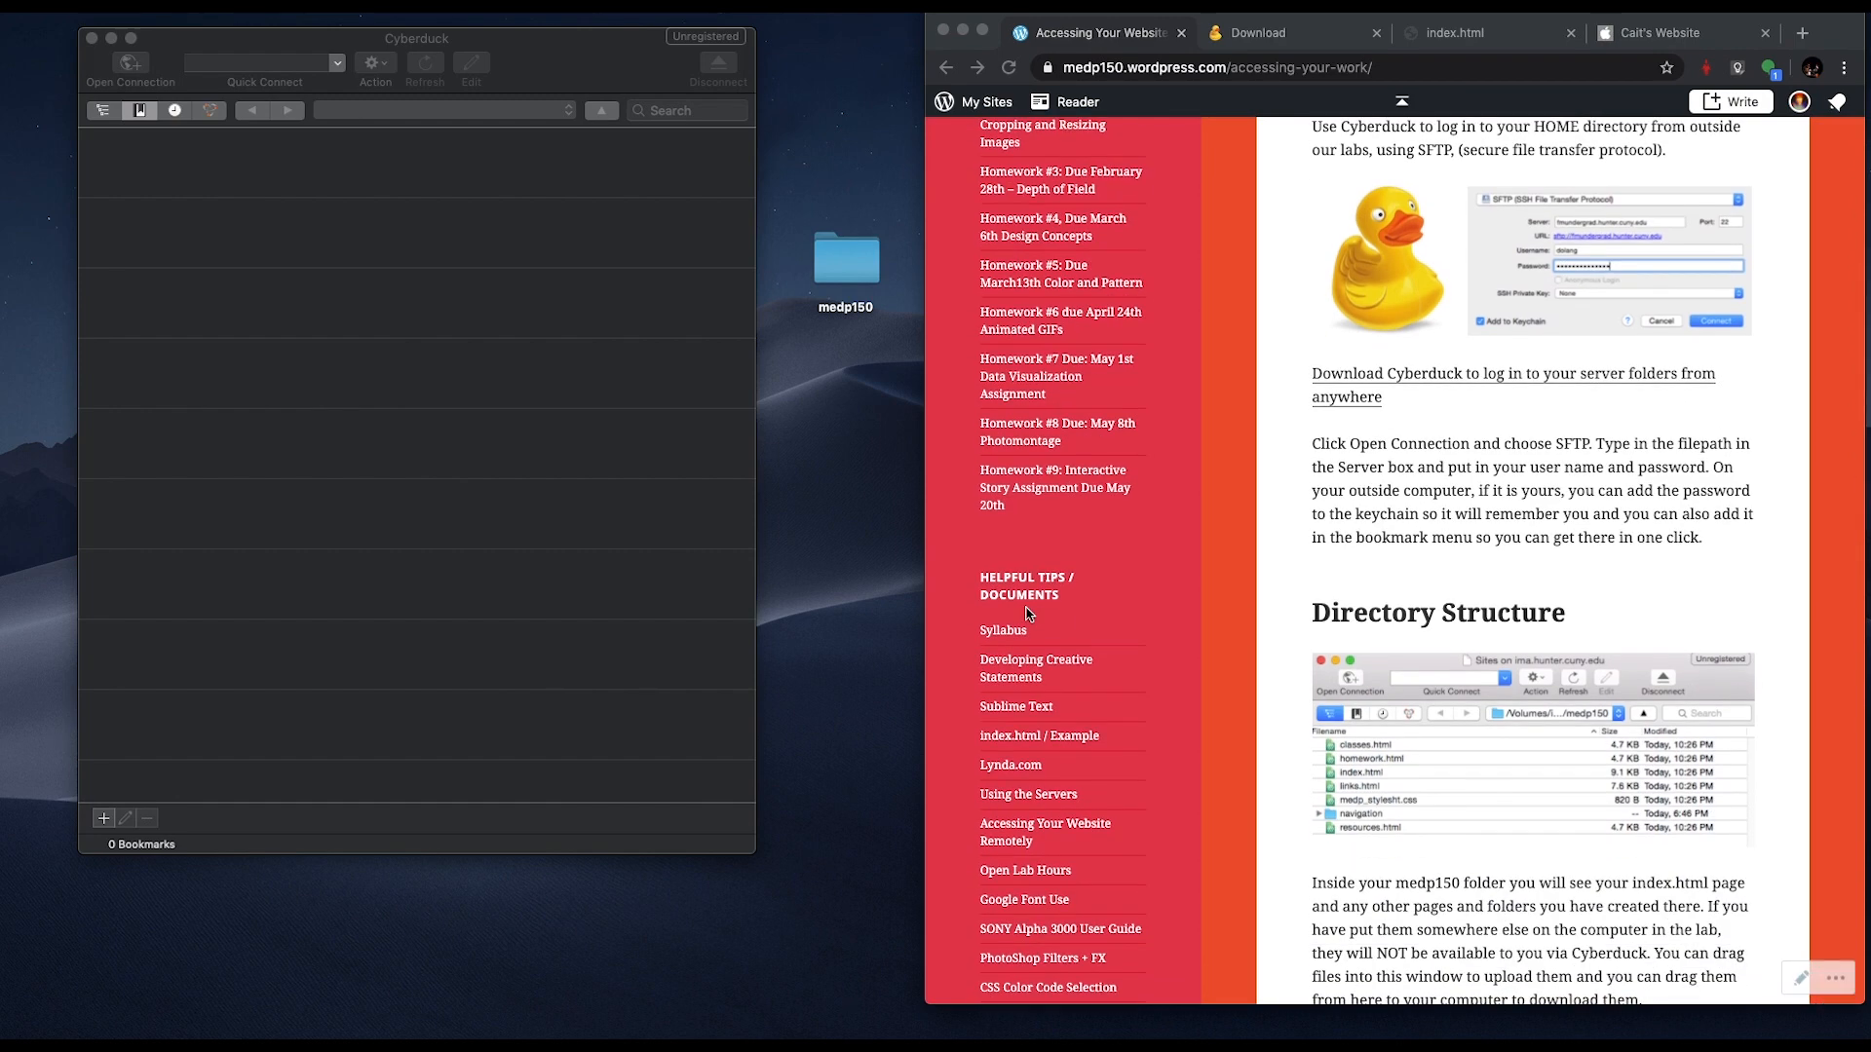
{"action": "scroll", "coordinate": [1028, 614], "scroll_direction": "down", "scroll_amount": 3}
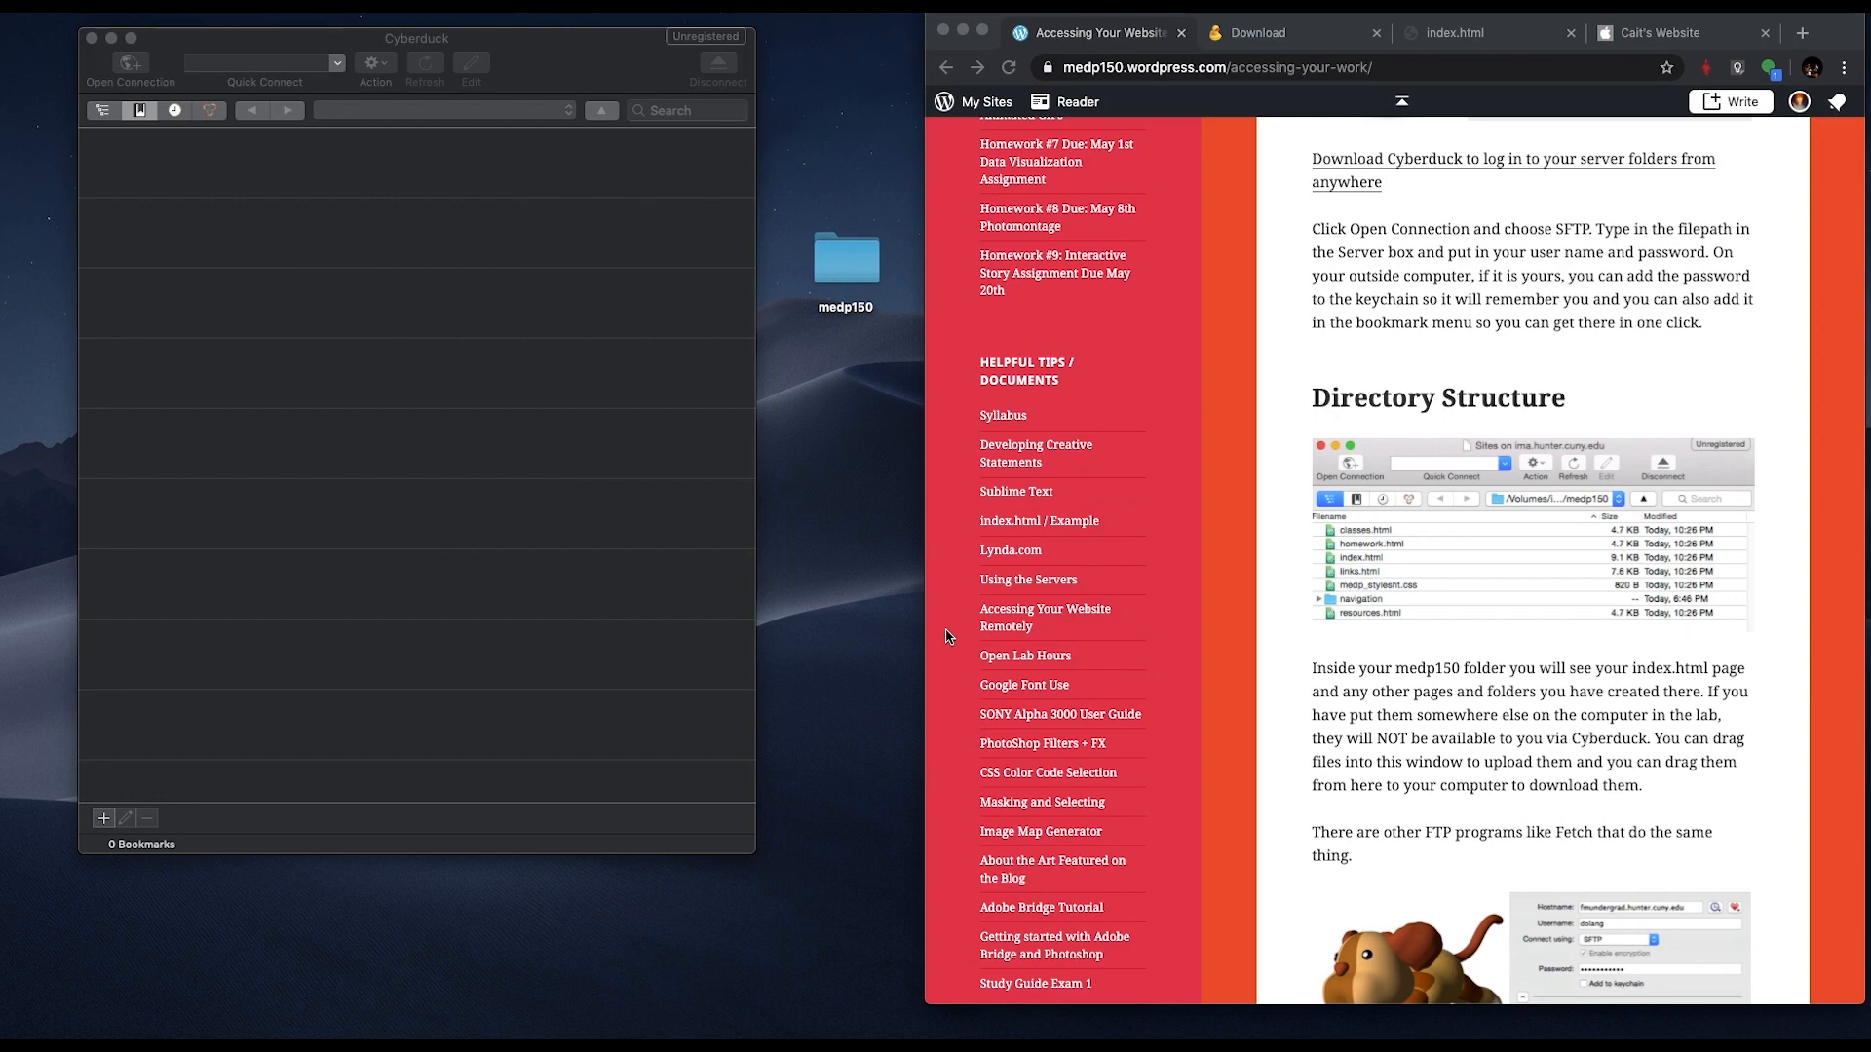
{"action": "left_click", "coordinate": [1002, 621]}
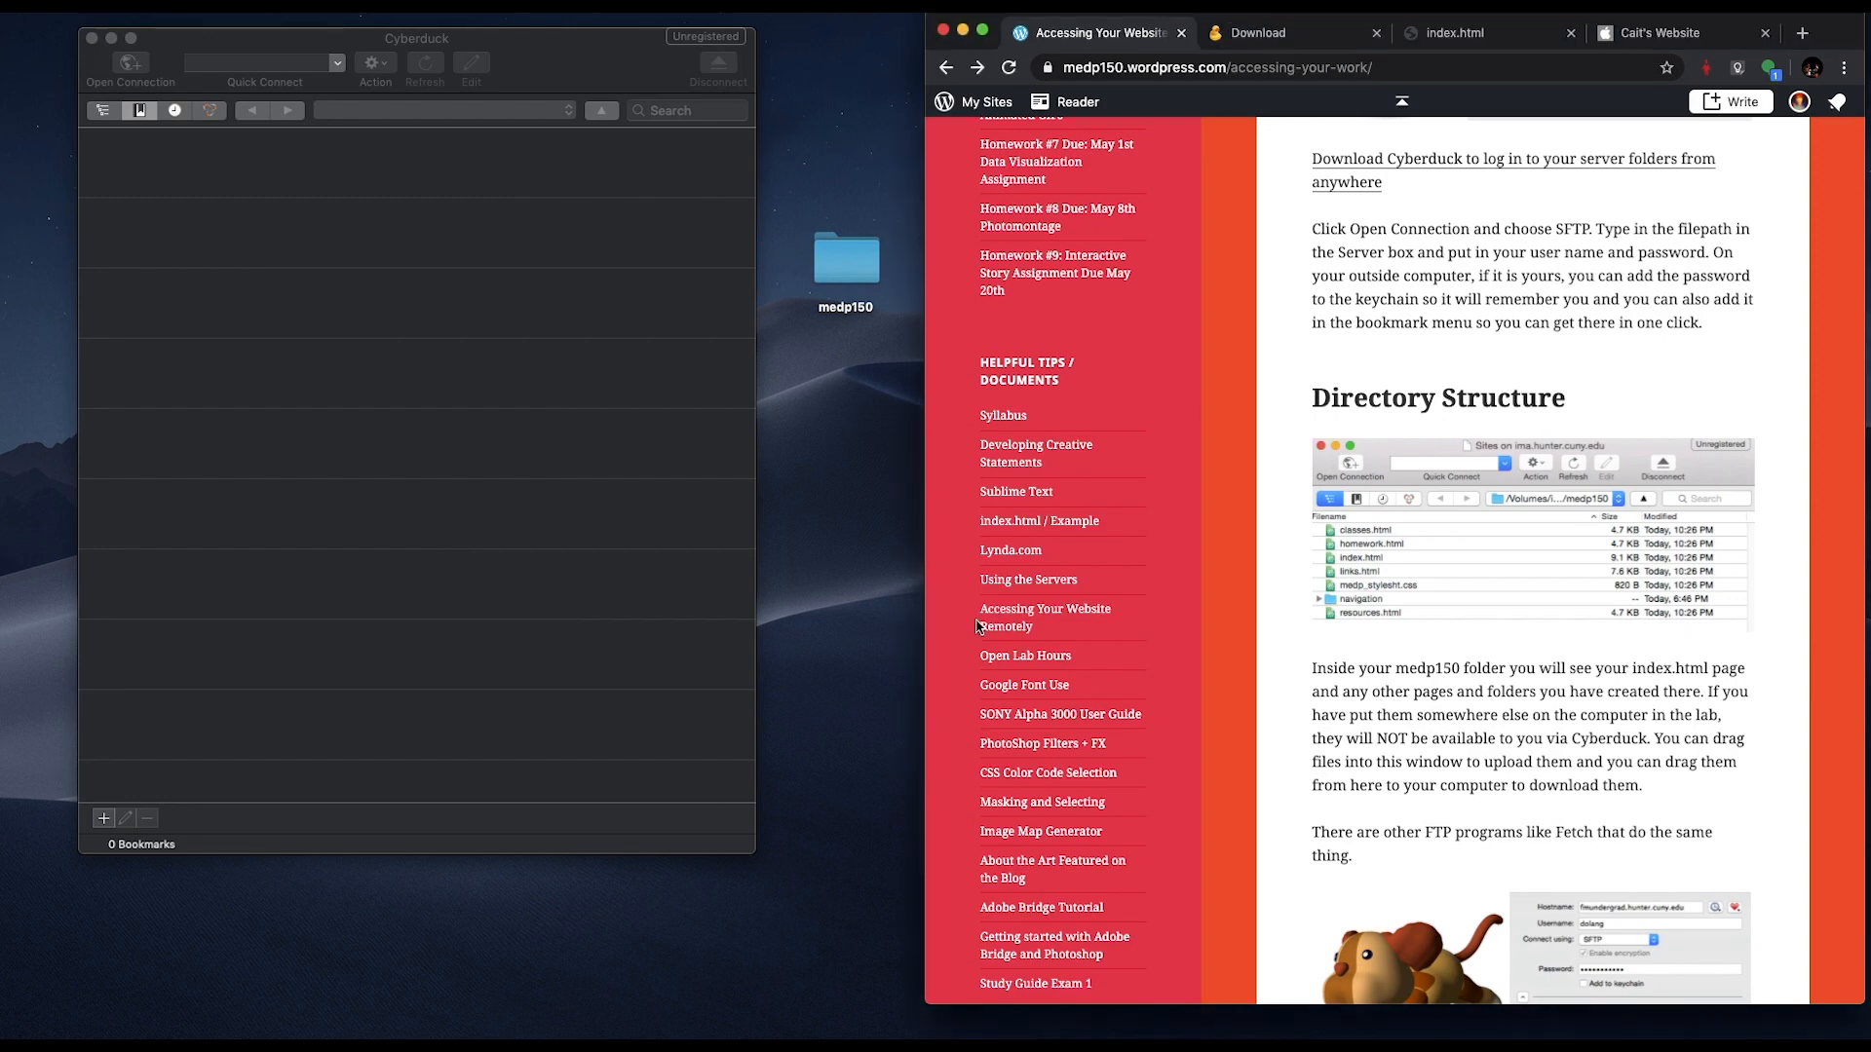
{"action": "left_click", "coordinate": [1000, 625]}
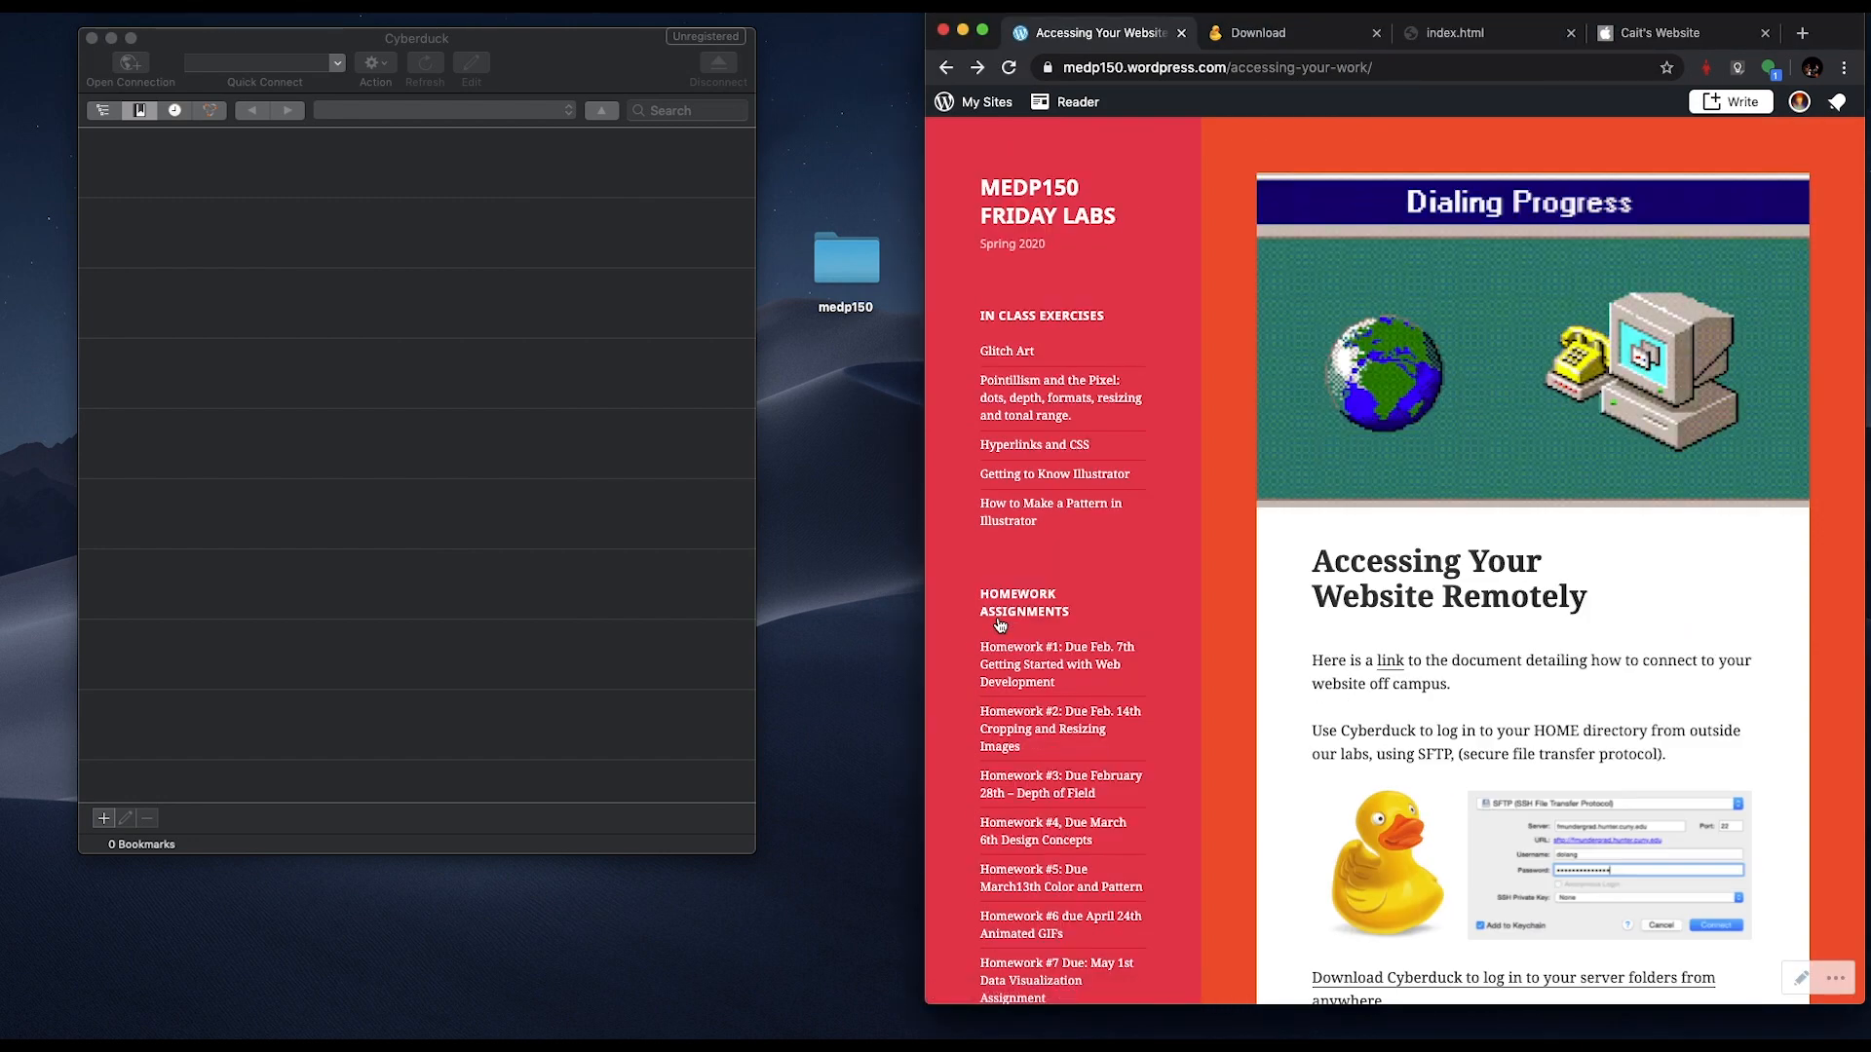
{"action": "scroll", "coordinate": [1395, 764], "scroll_direction": "down", "scroll_amount": 4}
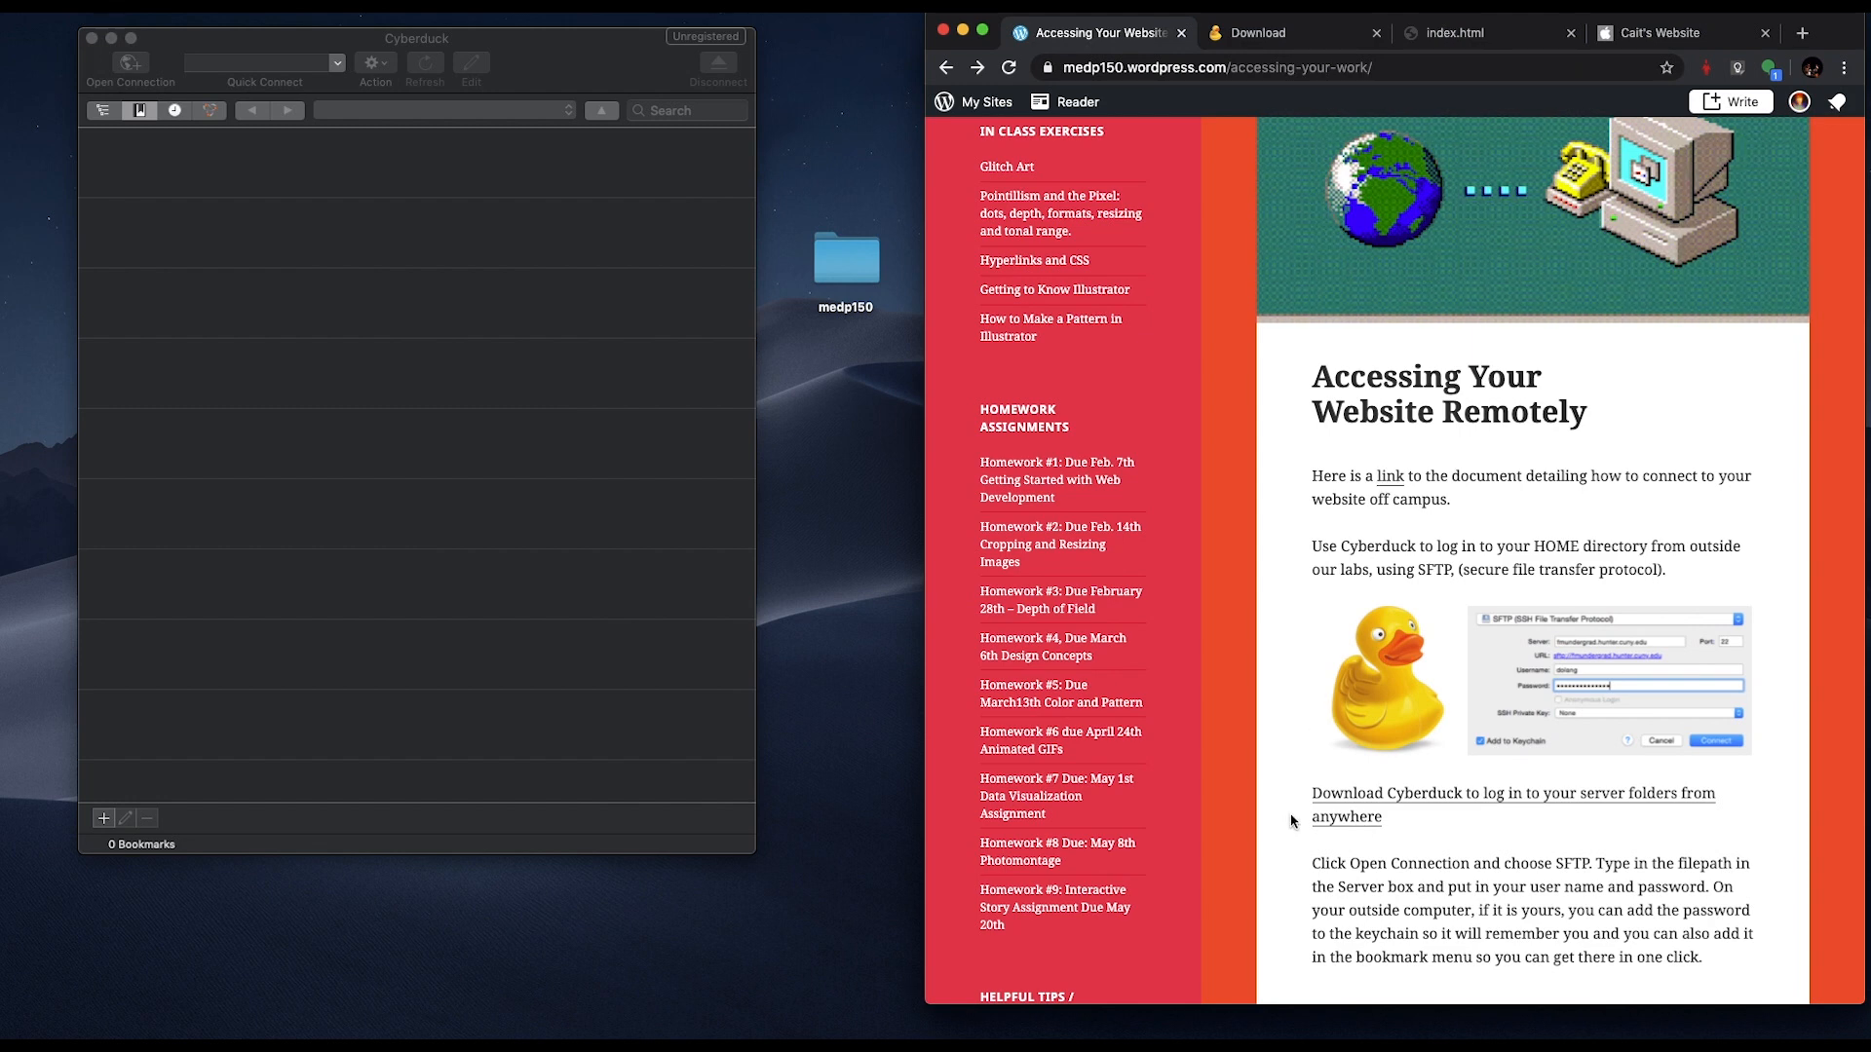
{"action": "scroll", "coordinate": [1293, 822], "scroll_direction": "down", "scroll_amount": 1}
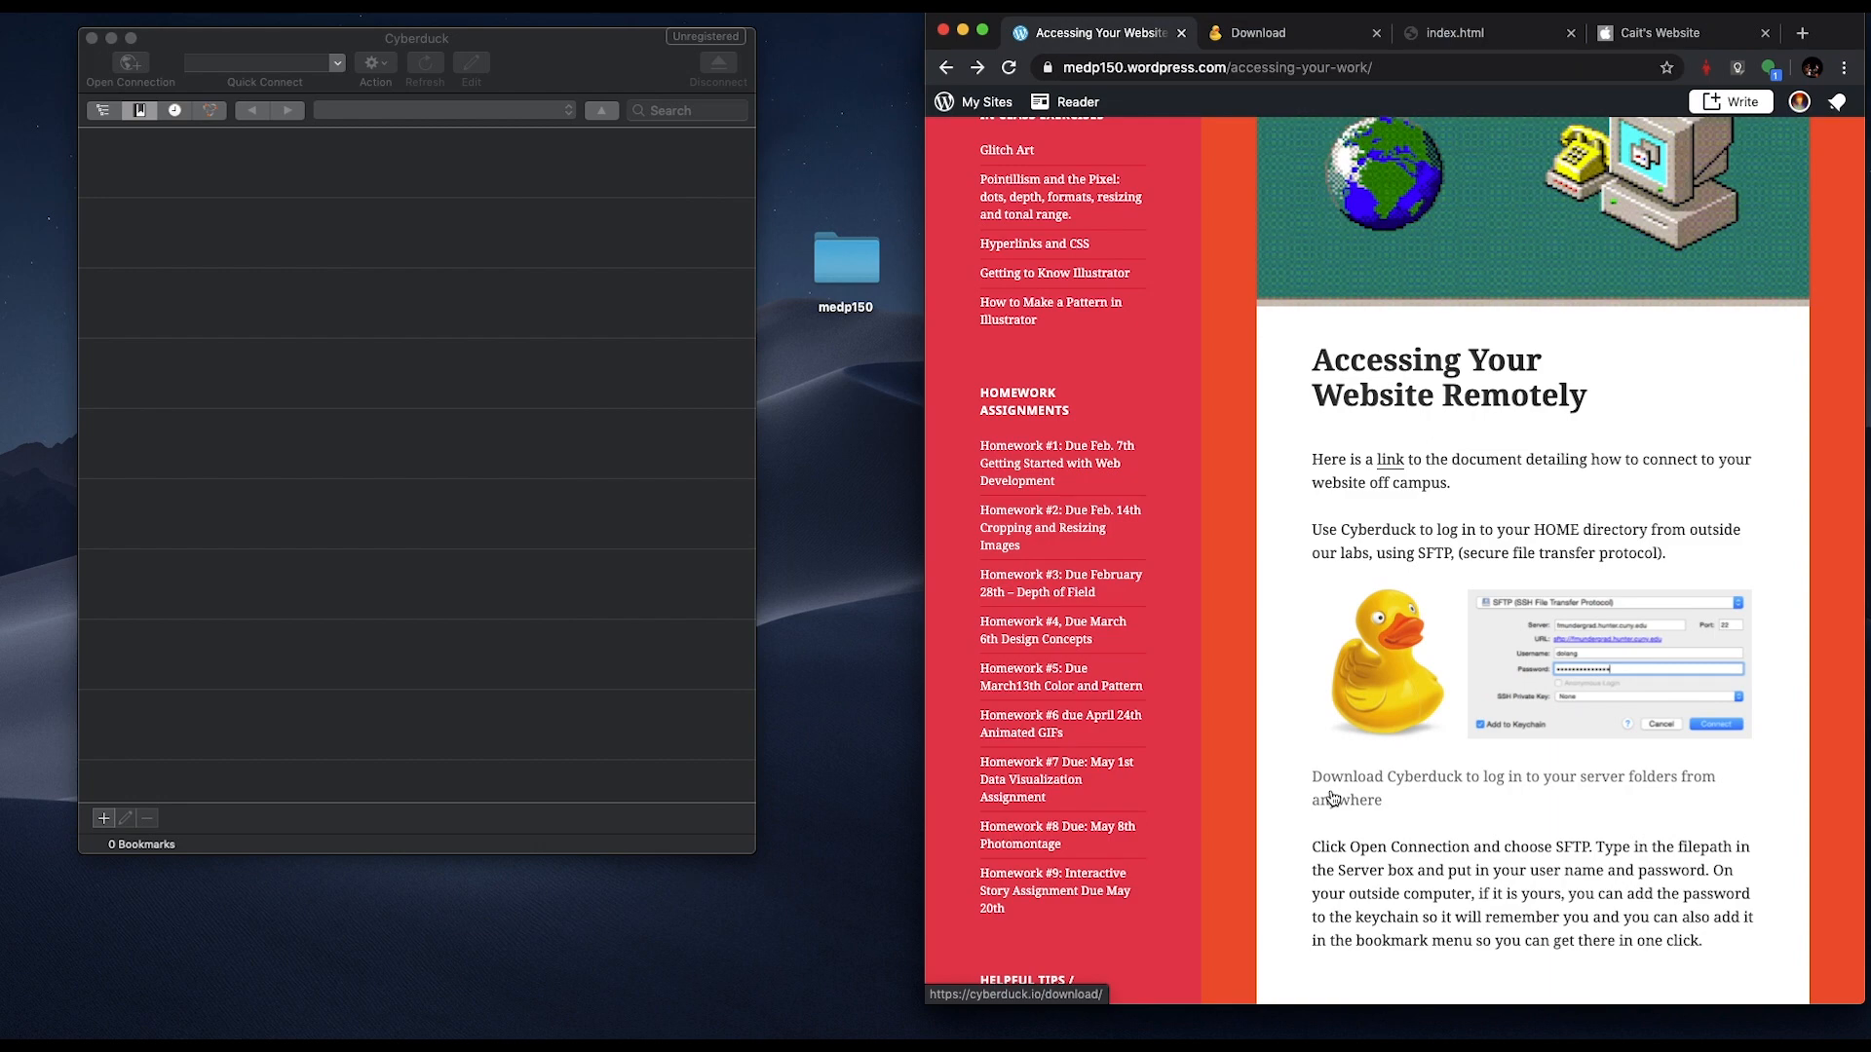
{"action": "scroll", "coordinate": [1333, 800], "scroll_direction": "down", "scroll_amount": 1}
{"action": "left_click_drag", "start_coordinate": [1334, 799], "coordinate": [1308, 749]}
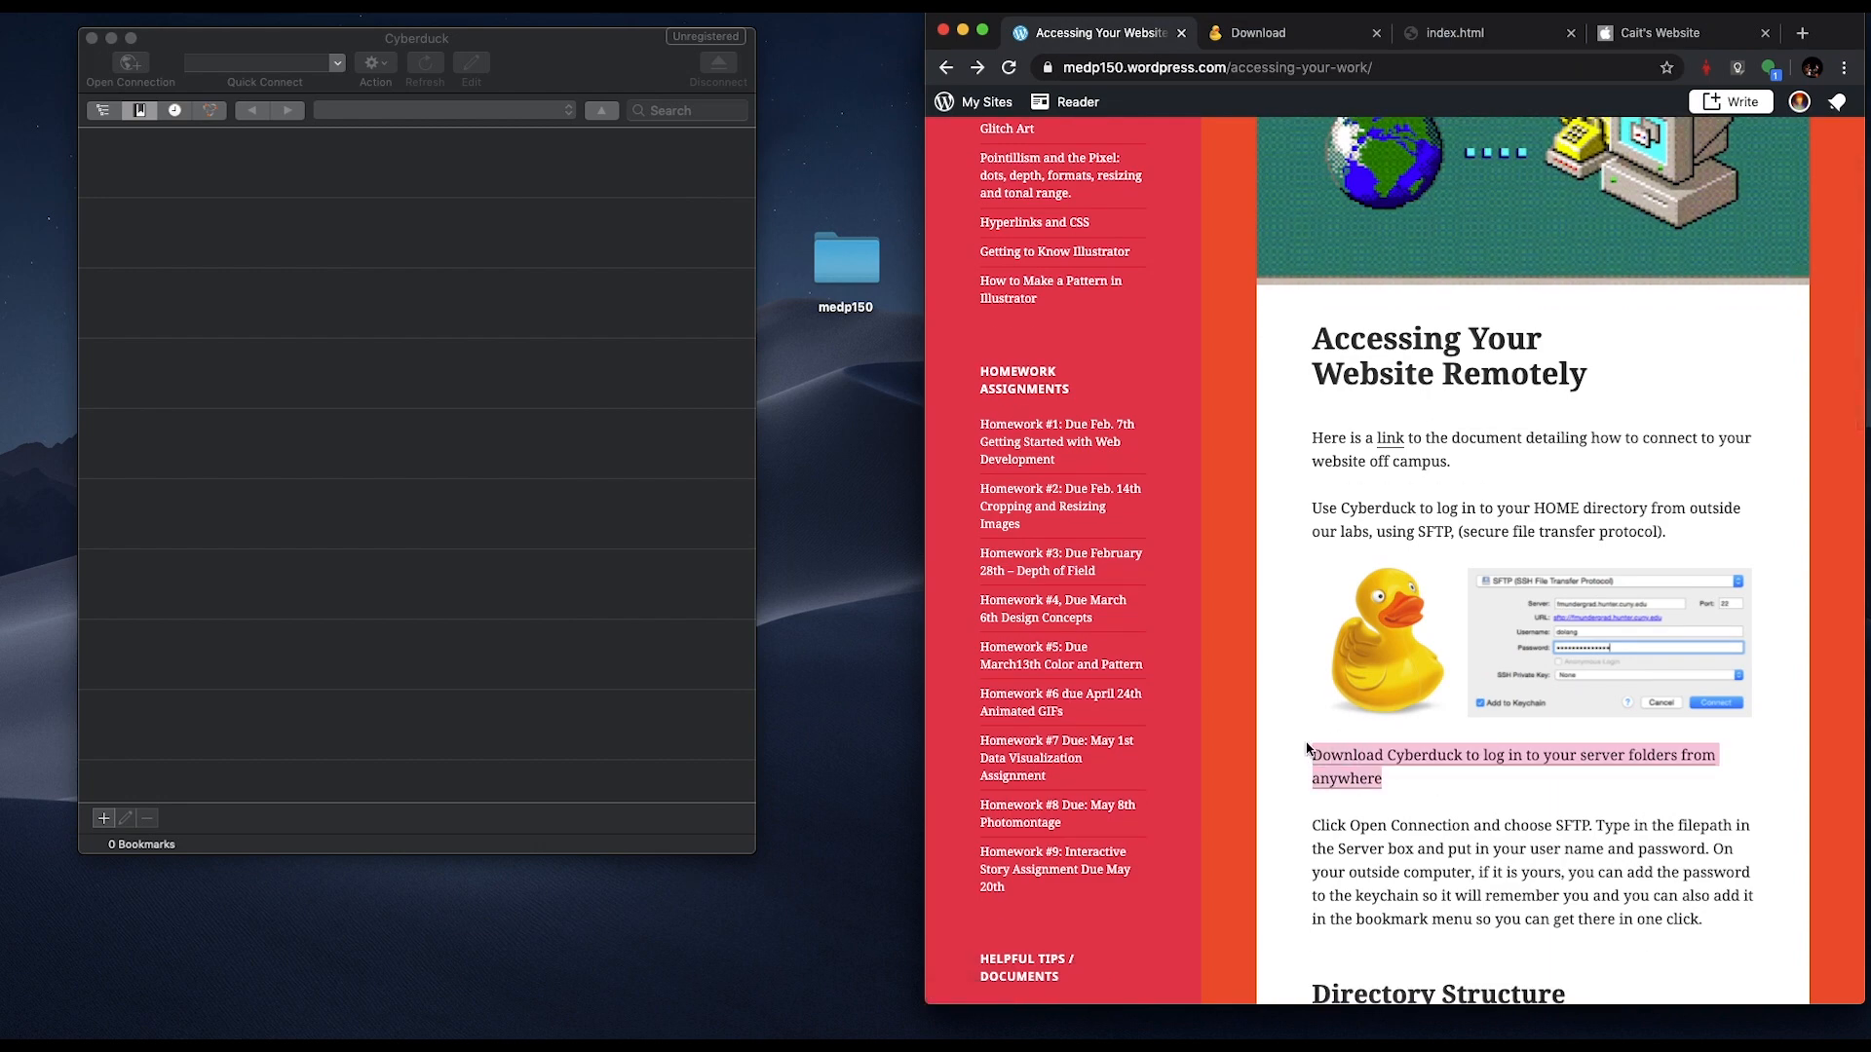
{"action": "left_click", "coordinate": [1334, 768]}
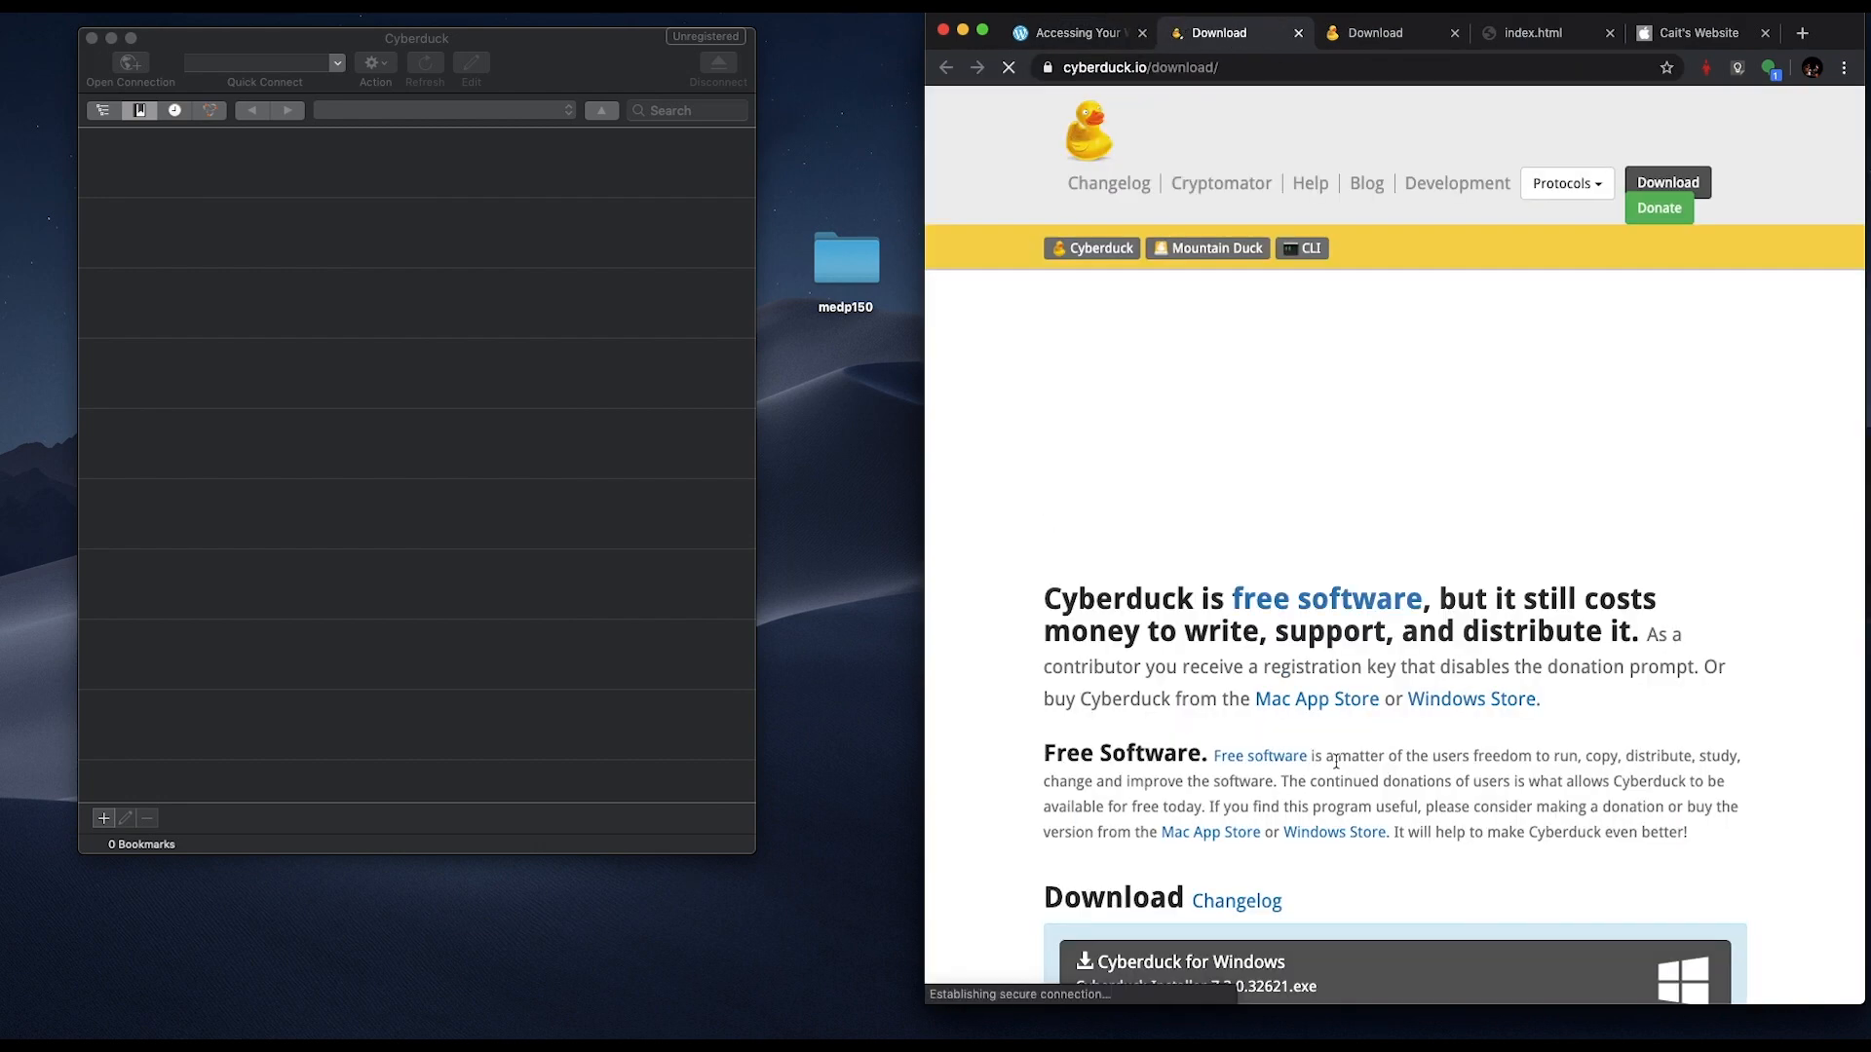
- Look over the Cyberduck macOS download, then close both Cyberduck download tabs
{"action": "scroll", "coordinate": [1336, 761], "scroll_direction": "down", "scroll_amount": 5}
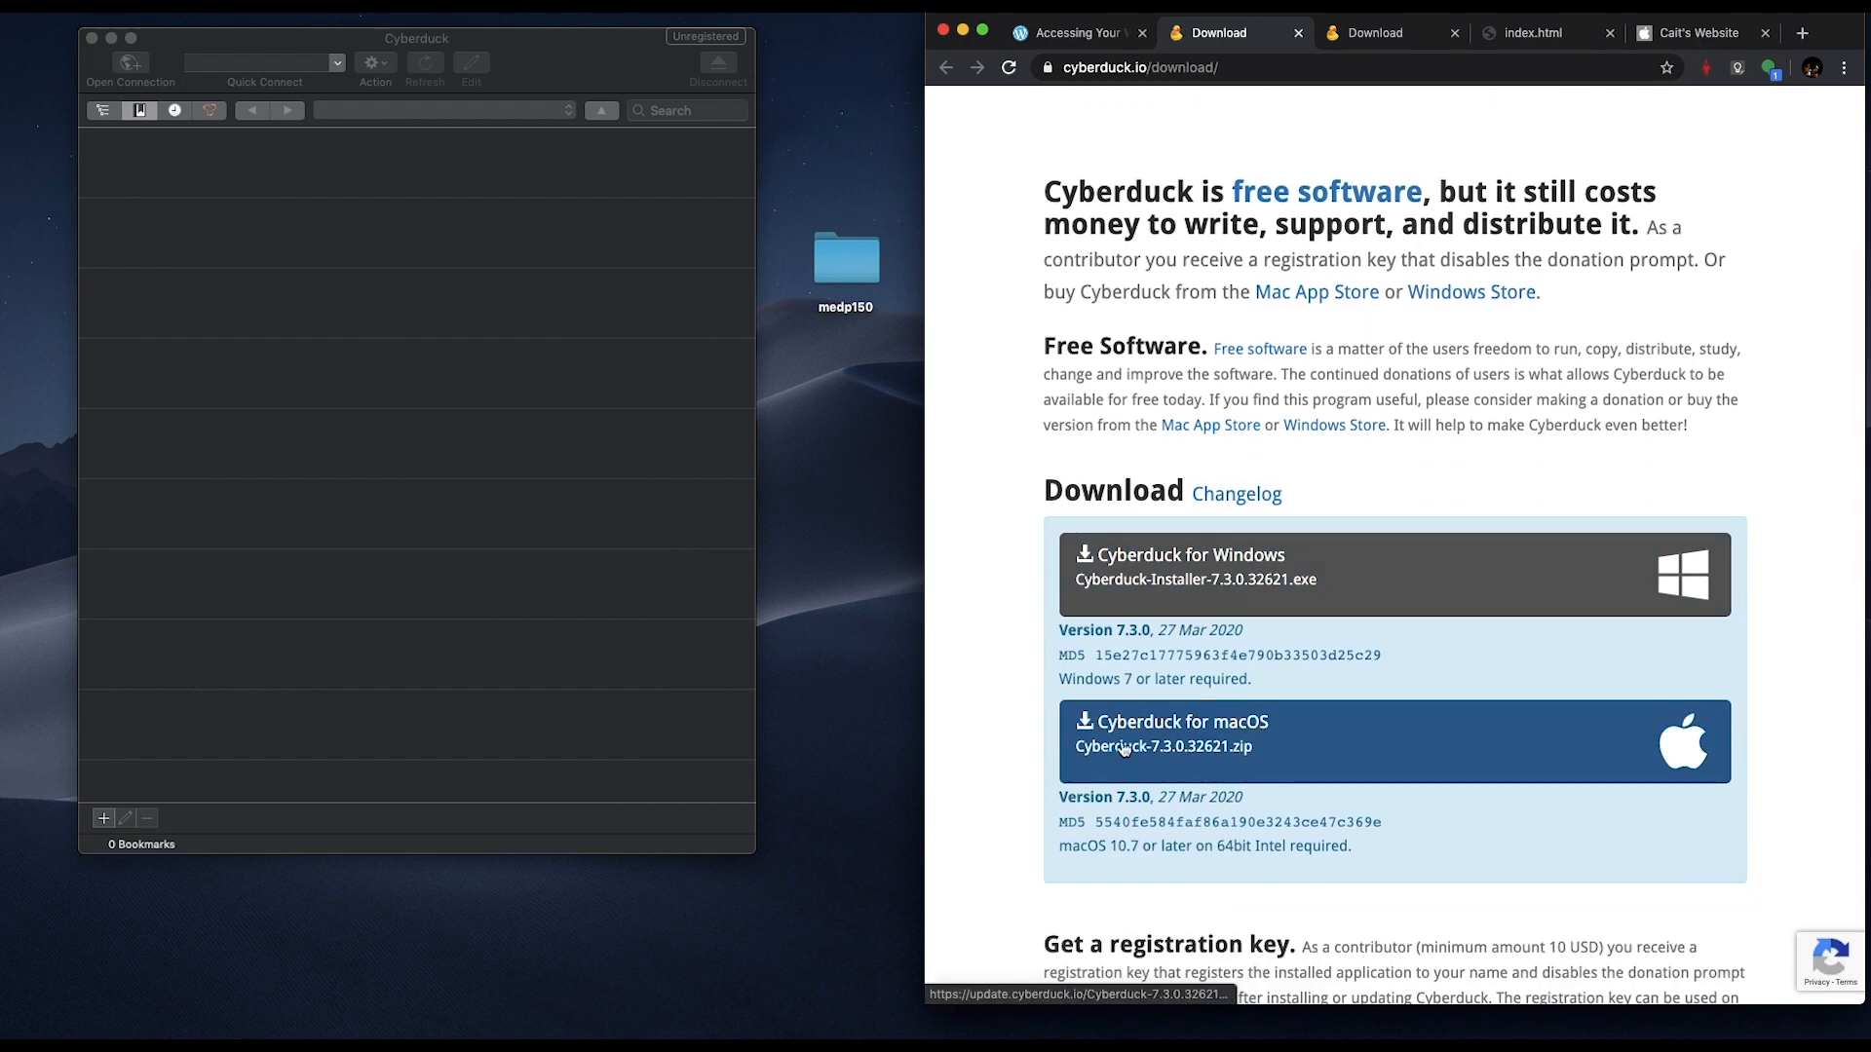
{"action": "scroll", "coordinate": [1124, 749], "scroll_direction": "down", "scroll_amount": 2}
{"action": "scroll", "coordinate": [1124, 748], "scroll_direction": "up", "scroll_amount": 4}
{"action": "scroll", "coordinate": [1124, 748], "scroll_direction": "down", "scroll_amount": 1}
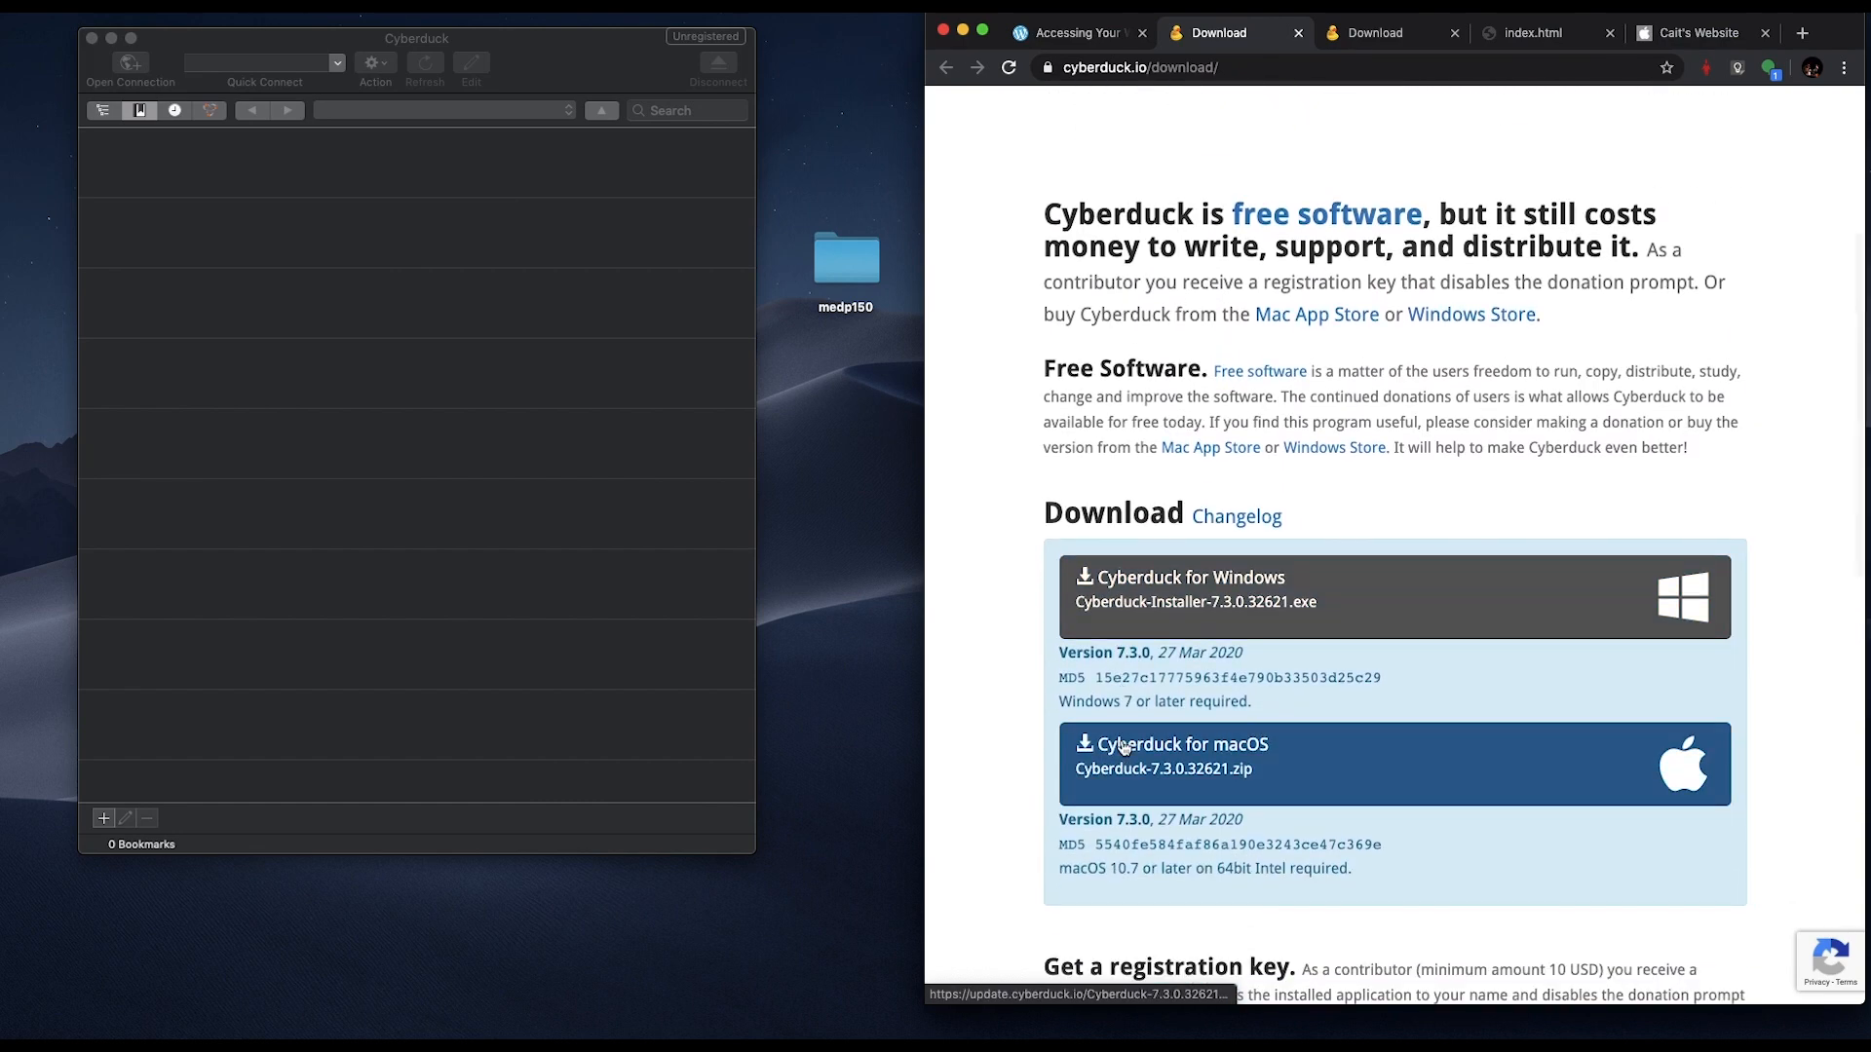
{"action": "scroll", "coordinate": [1124, 748], "scroll_direction": "down", "scroll_amount": 4}
{"action": "scroll", "coordinate": [1124, 749], "scroll_direction": "up", "scroll_amount": 7}
{"action": "scroll", "coordinate": [1124, 749], "scroll_direction": "up", "scroll_amount": 2}
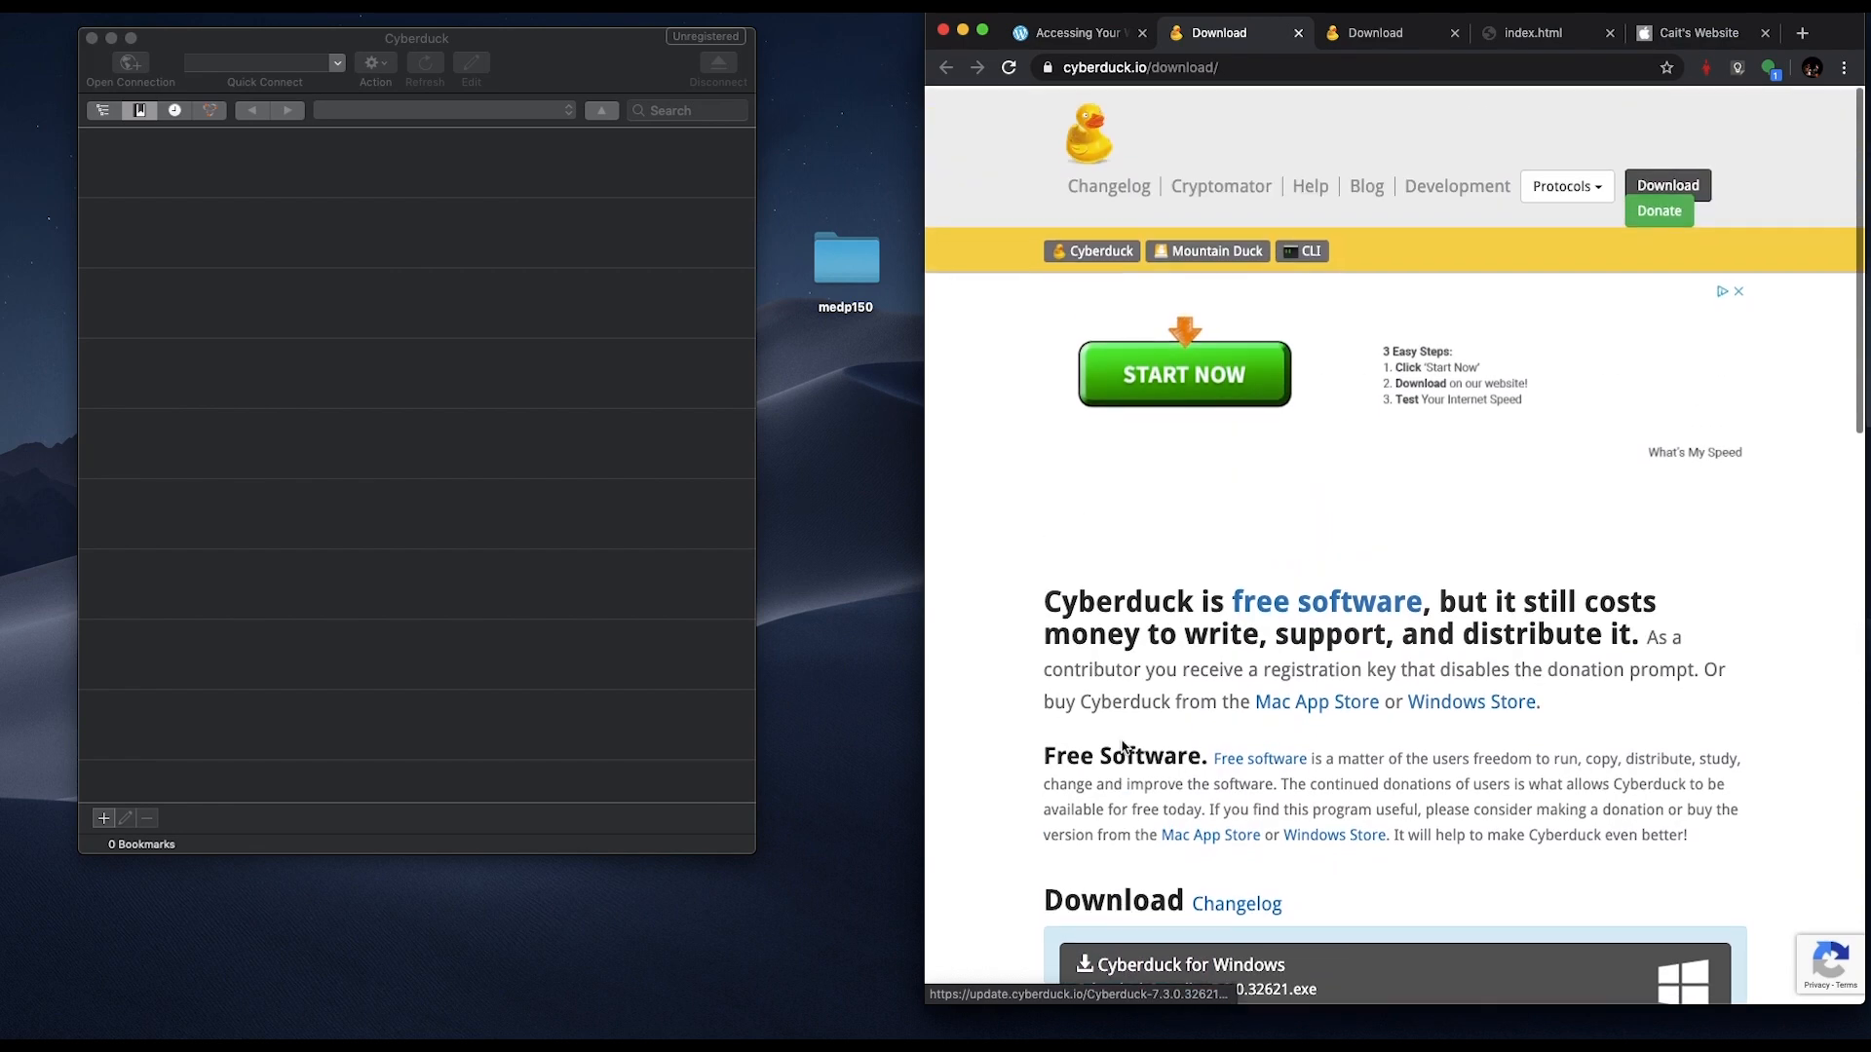
{"action": "left_click", "coordinate": [1298, 35]}
{"action": "left_click", "coordinate": [1208, 36]}
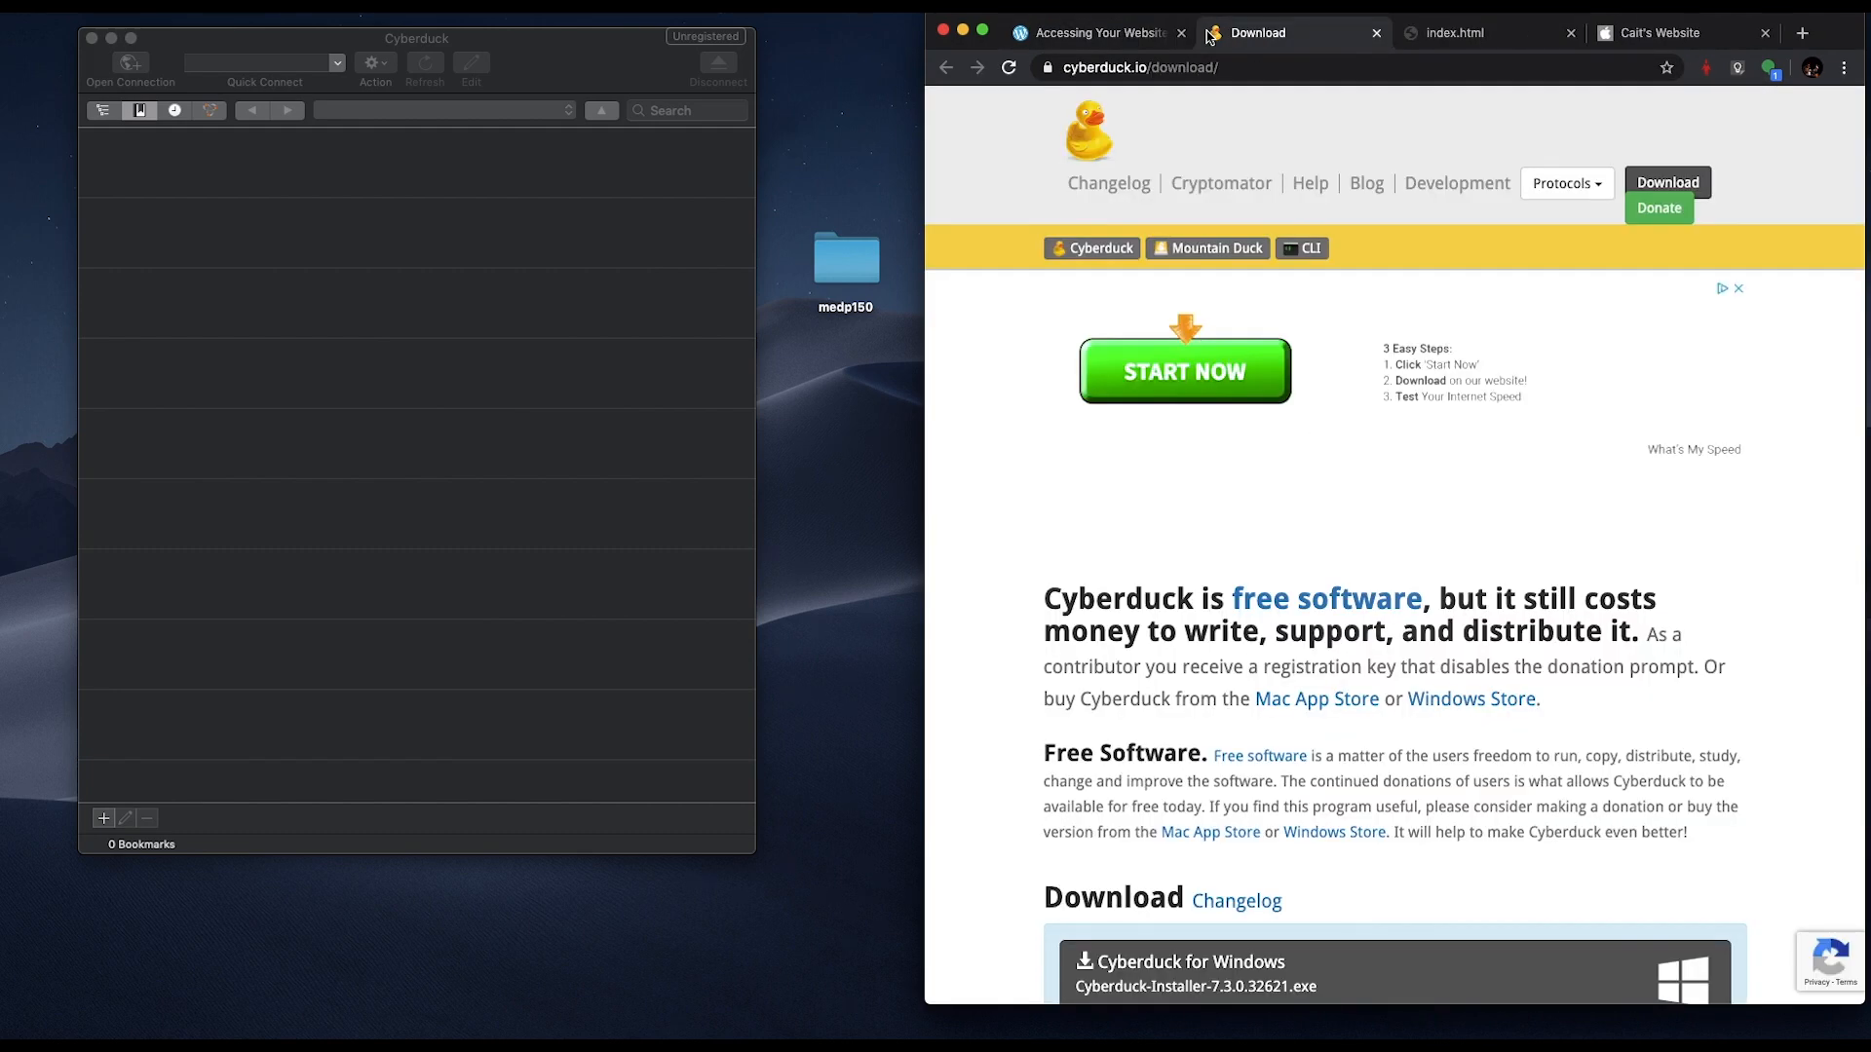
{"action": "left_click", "coordinate": [1376, 33]}
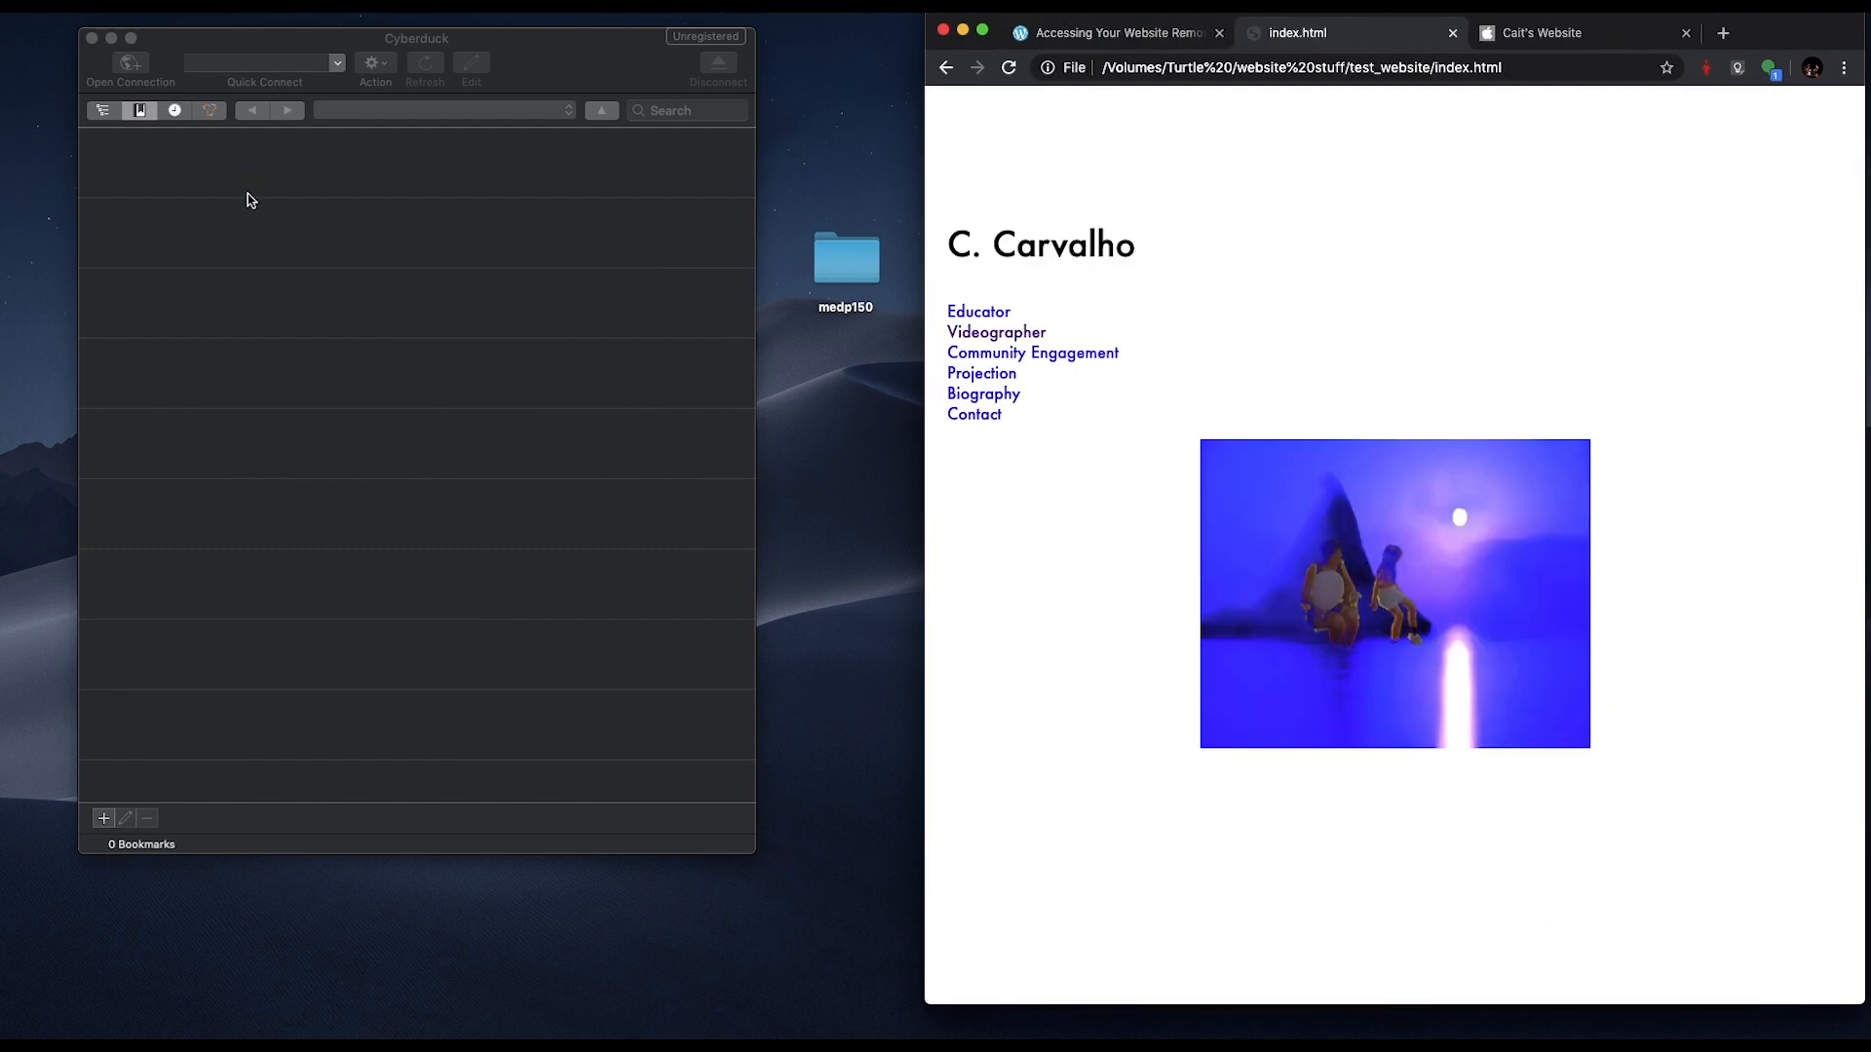
{"action": "left_click", "coordinate": [251, 197]}
{"action": "mouse_move", "coordinate": [200, 37]}
{"action": "left_mouse_down"}
{"action": "mouse_move", "coordinate": [206, 96]}
{"action": "mouse_move", "coordinate": [207, 65]}
{"action": "left_mouse_up"}
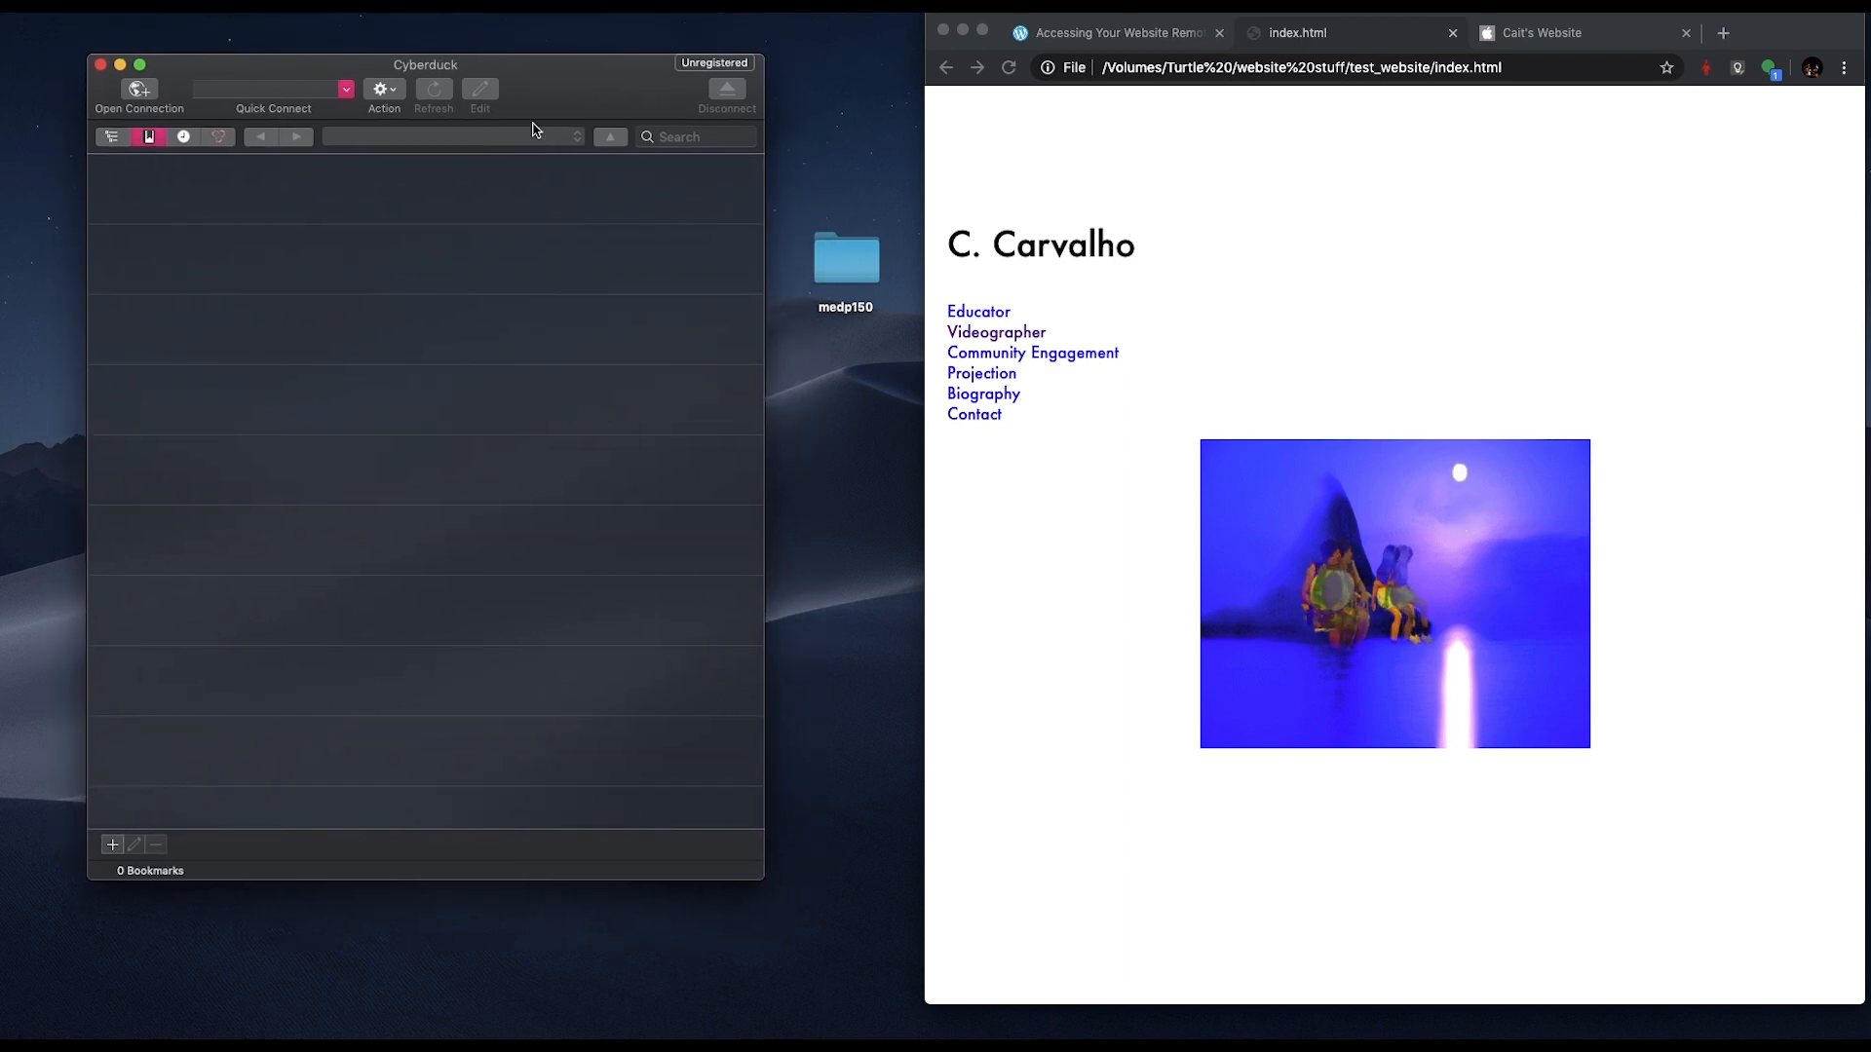
{"action": "left_click", "coordinate": [152, 3]}
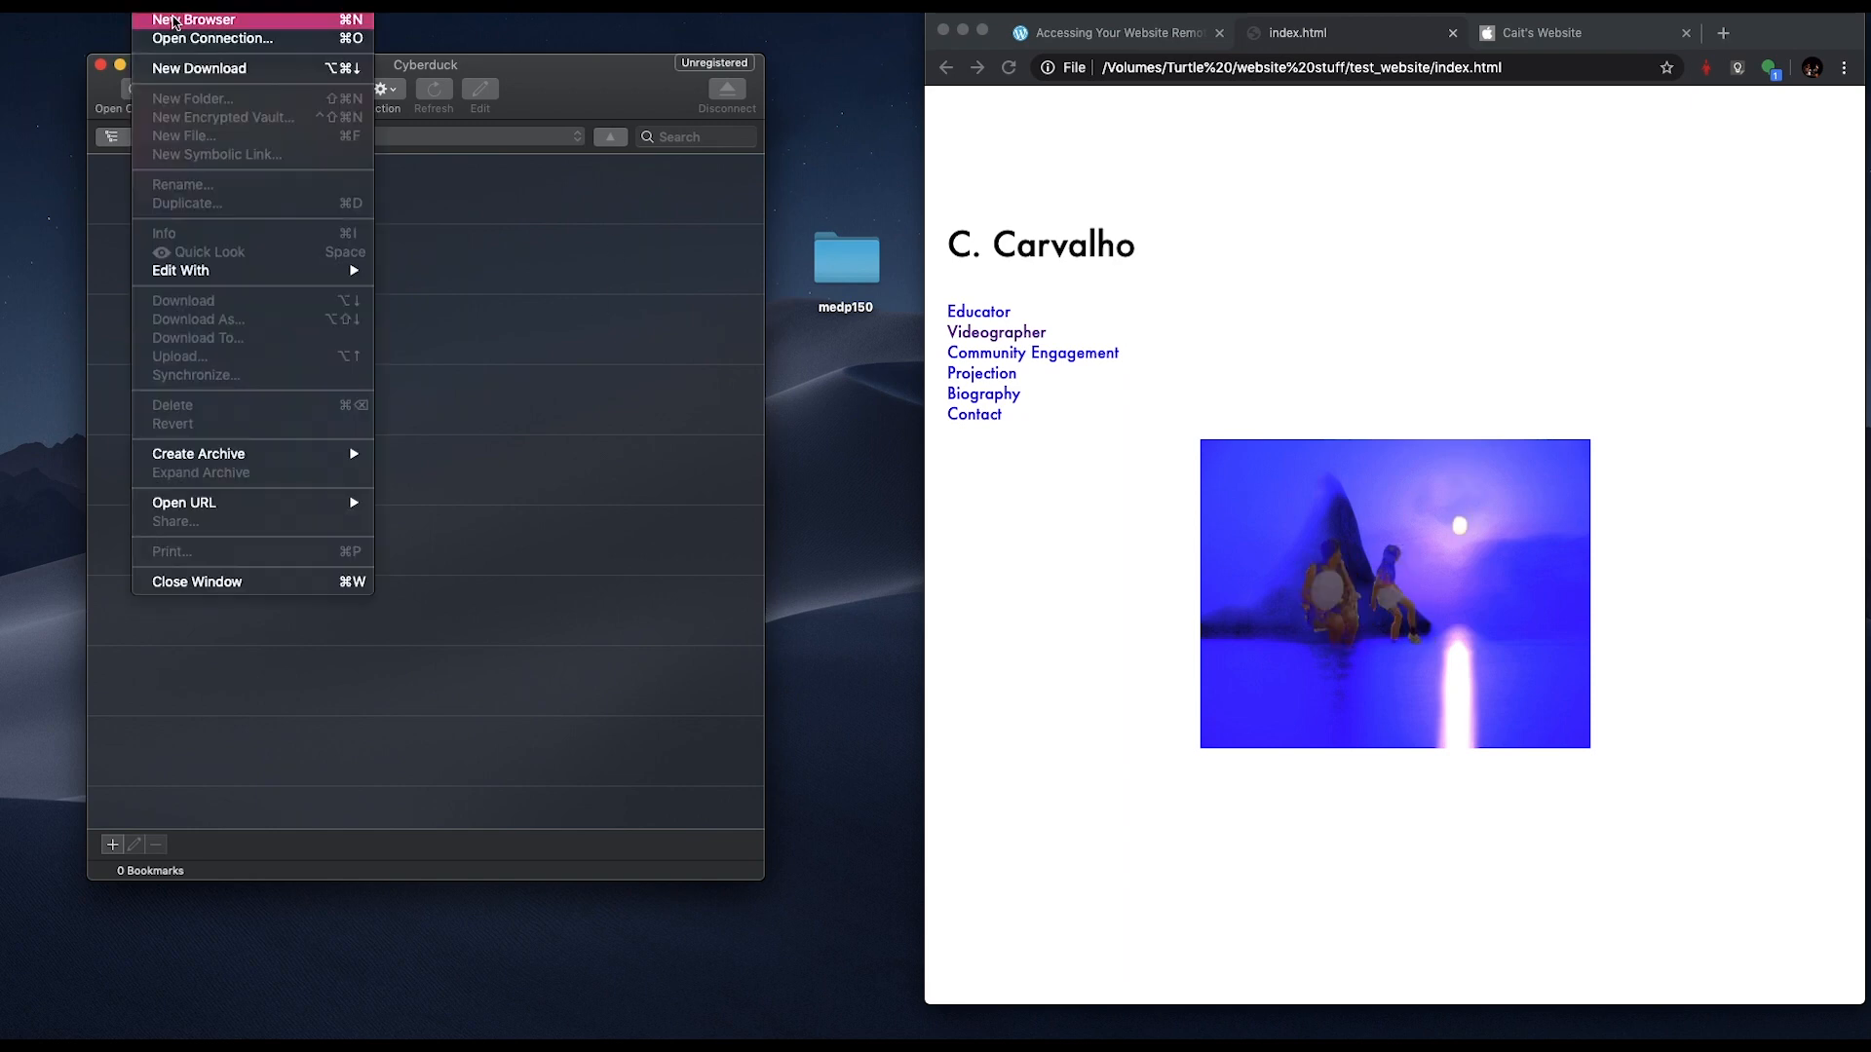
{"action": "mouse_move", "coordinate": [86, 4]}
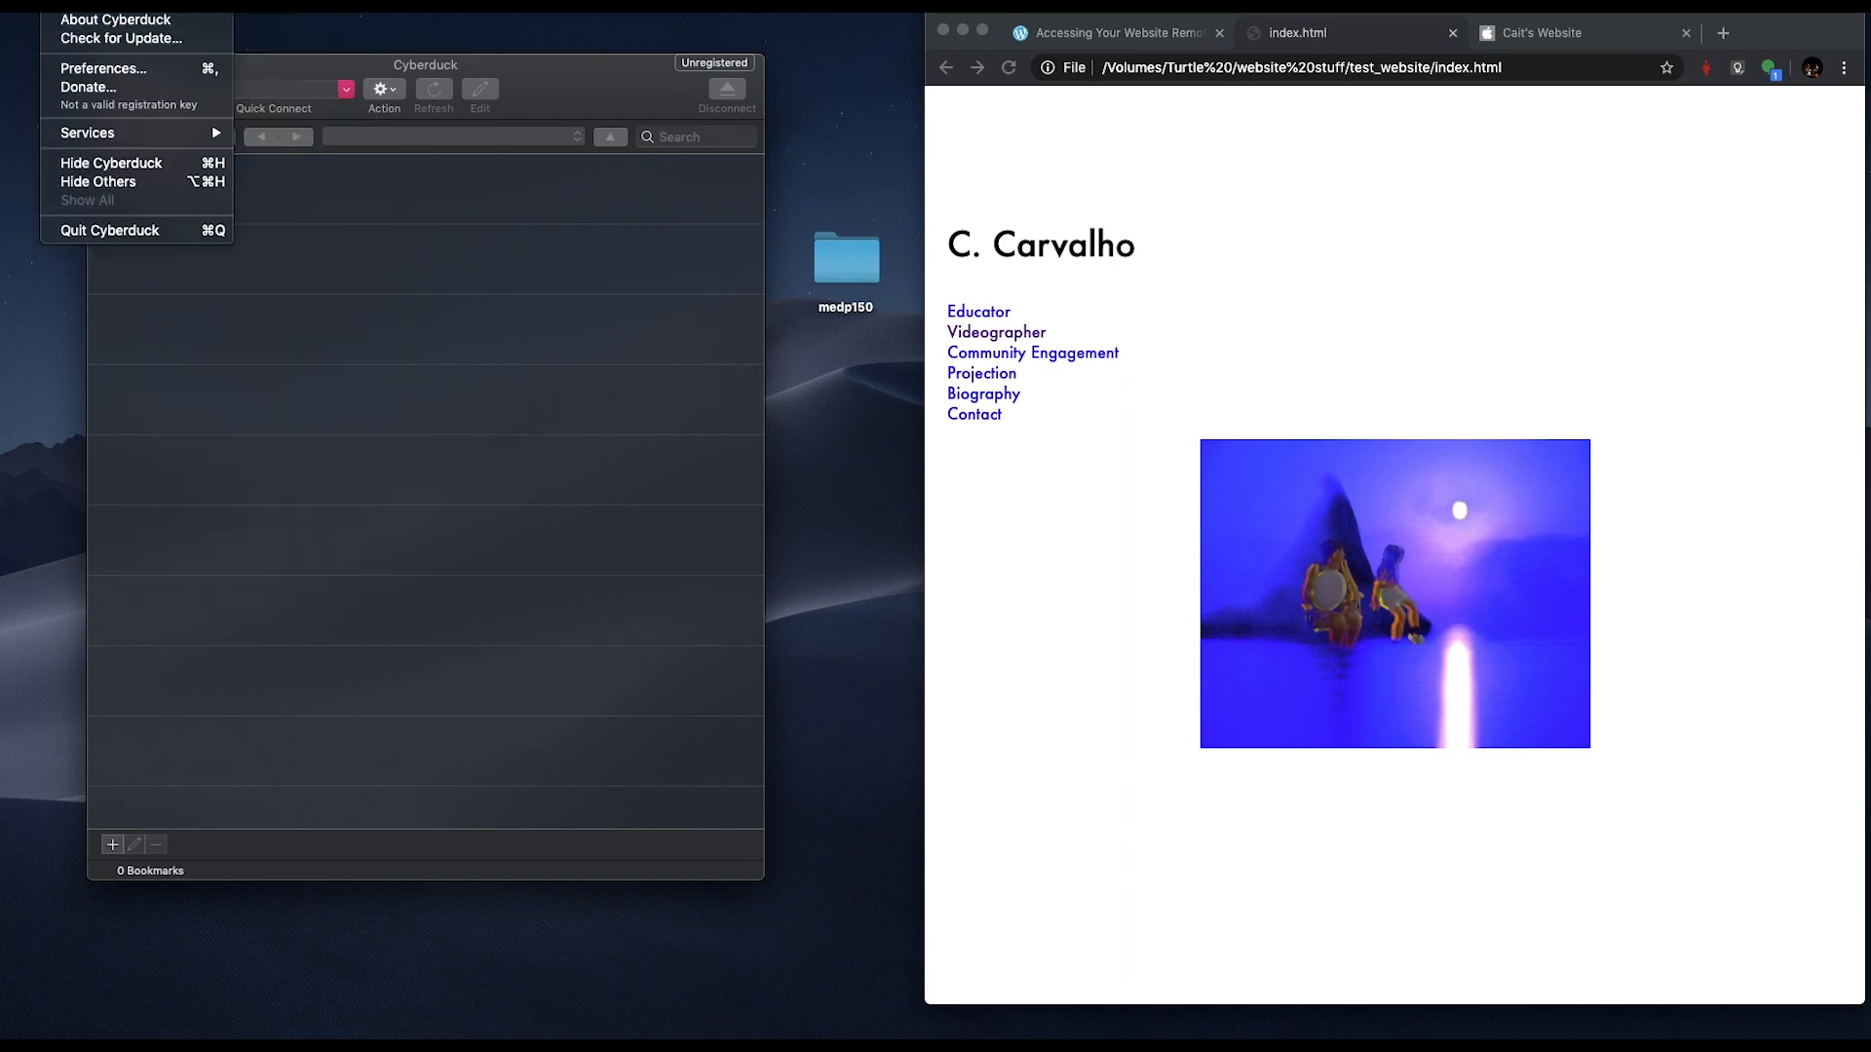
{"action": "mouse_move", "coordinate": [156, 4]}
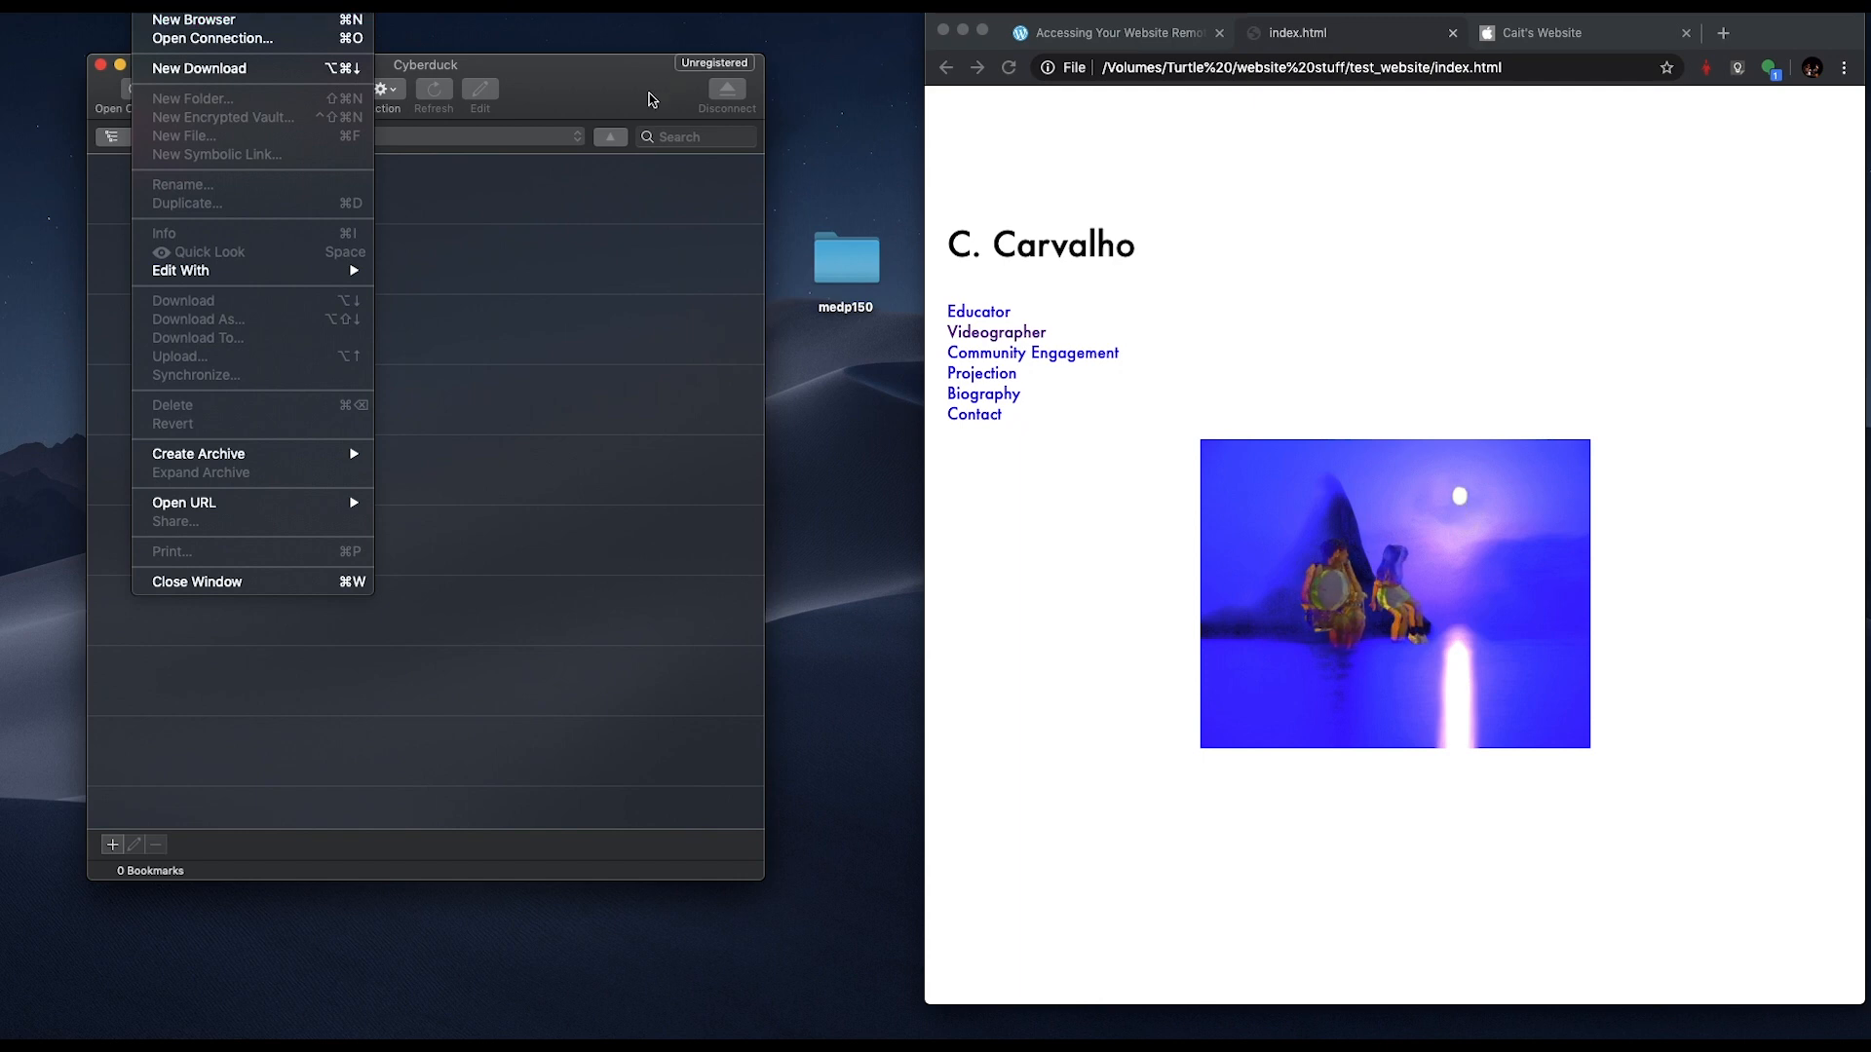
{"action": "left_click", "coordinate": [586, 108]}
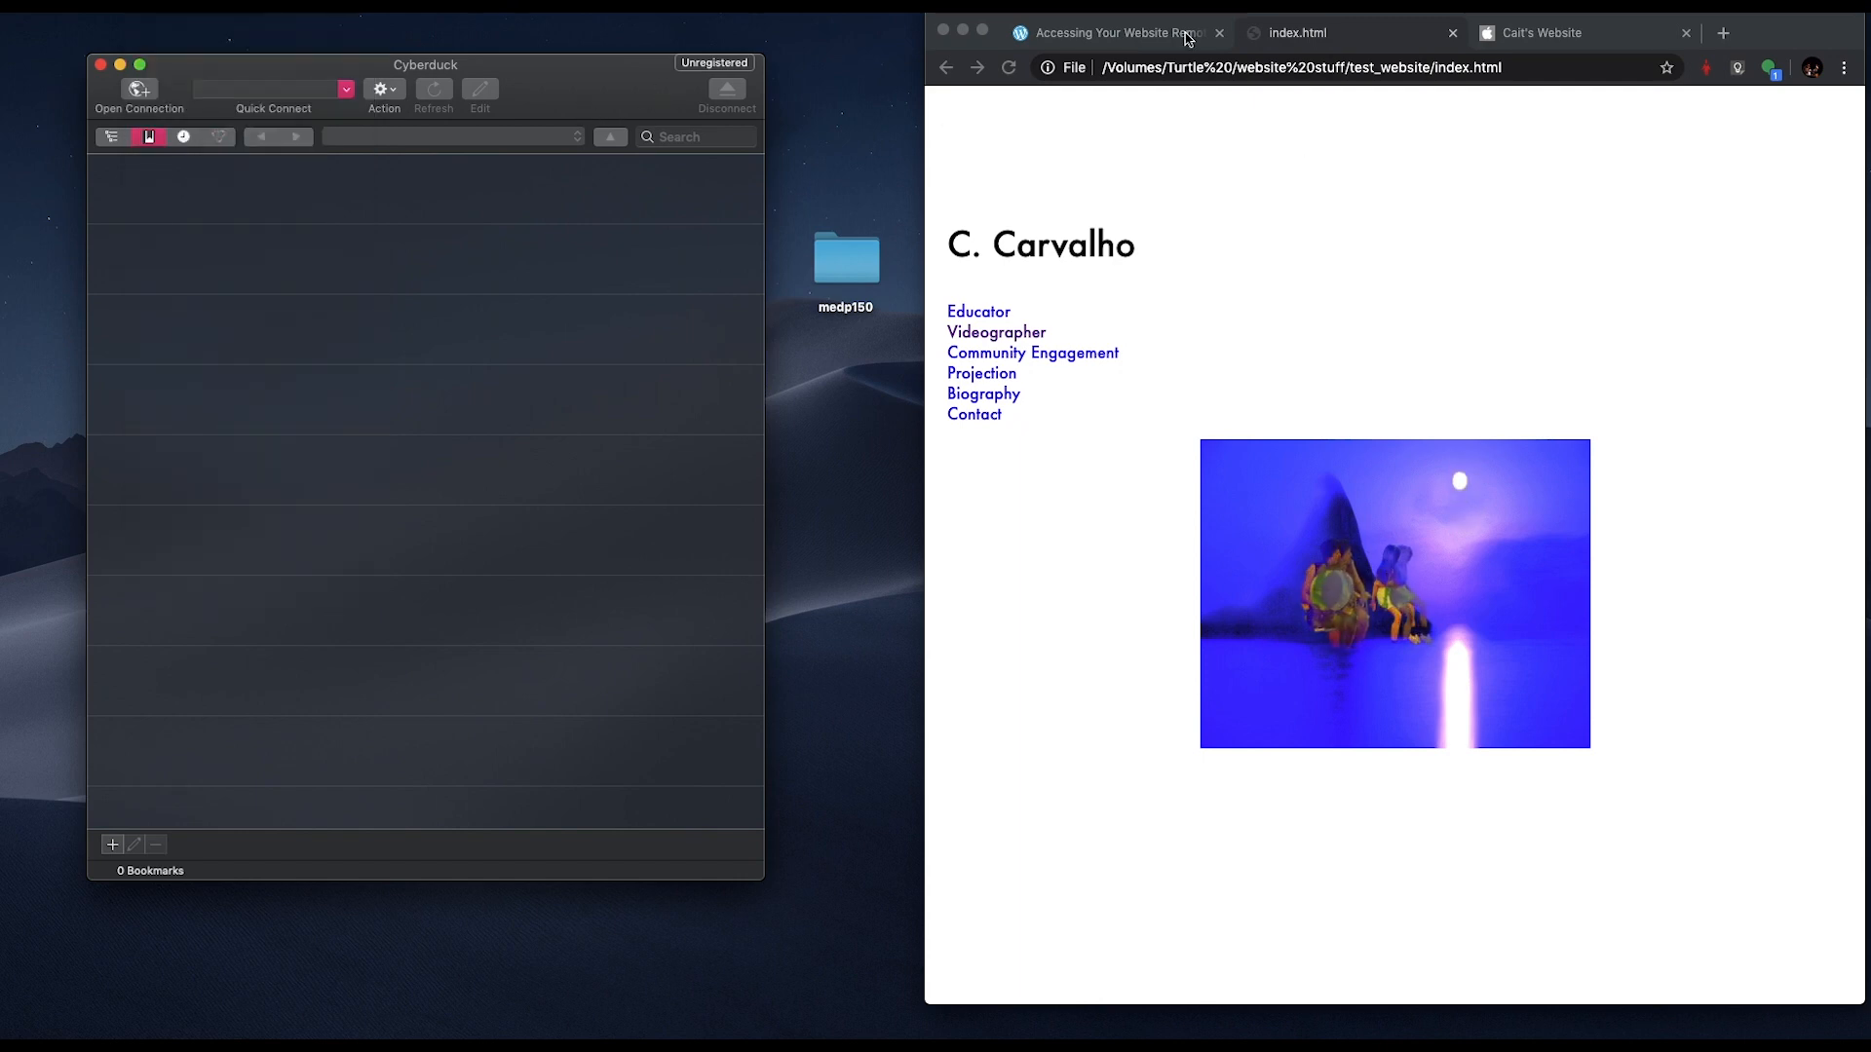
- Open how_to_access_remotely_final.pdf from the 'link' in the Accessing Your Website Remotely post
{"action": "left_click", "coordinate": [1180, 37]}
{"action": "left_click", "coordinate": [1179, 37]}
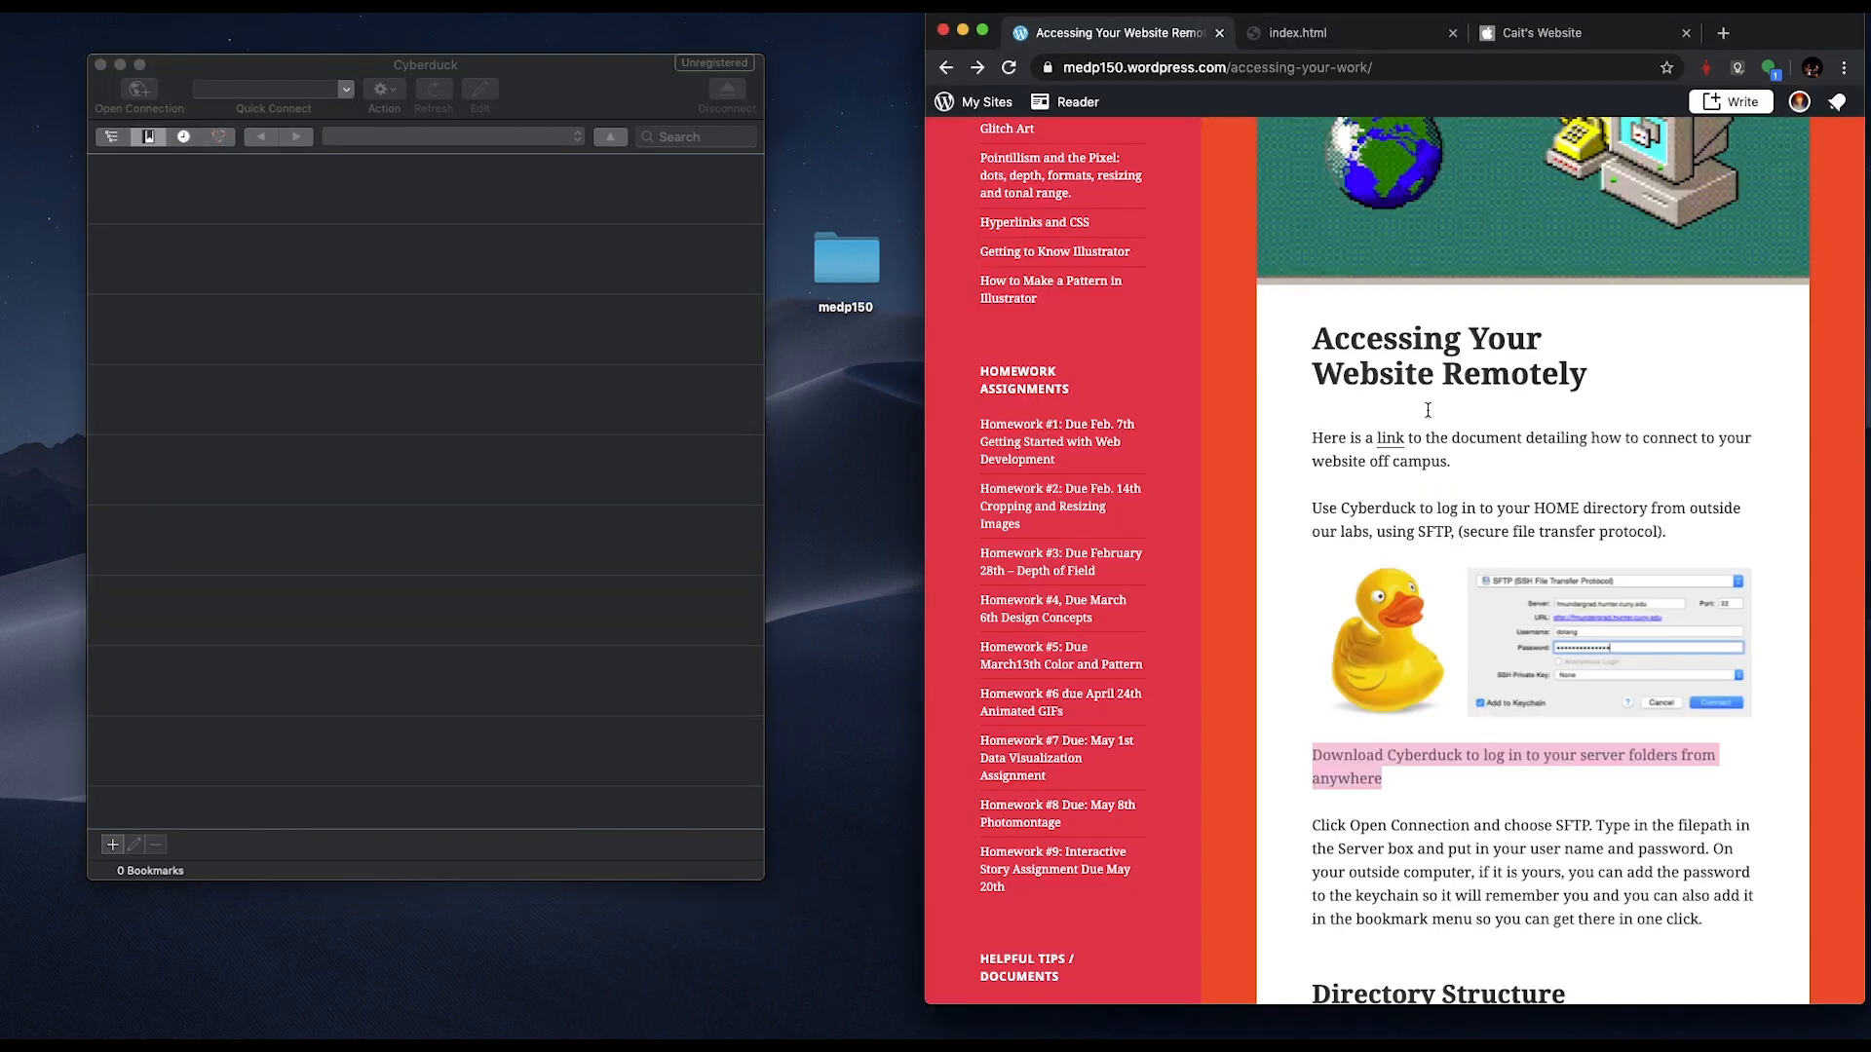
{"action": "scroll", "coordinate": [1520, 580], "scroll_direction": "up", "scroll_amount": 1}
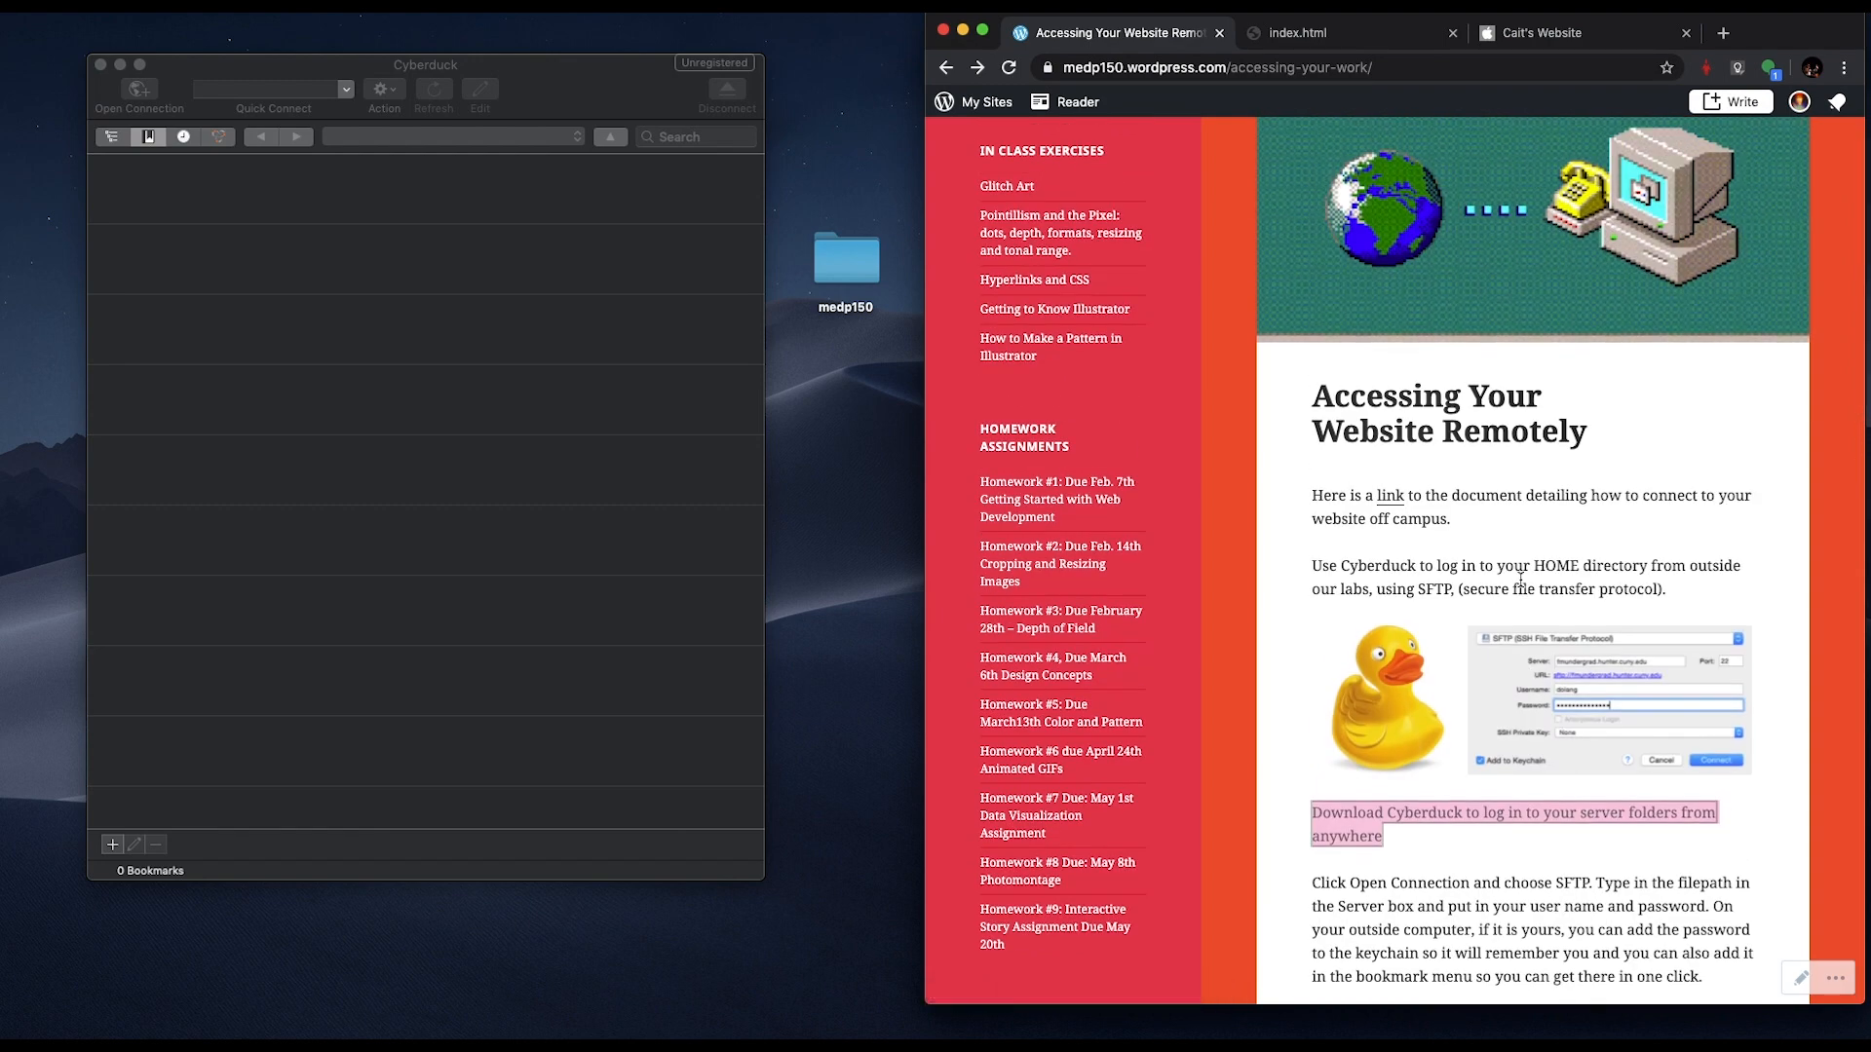
{"action": "scroll", "coordinate": [1520, 580], "scroll_direction": "up", "scroll_amount": 1}
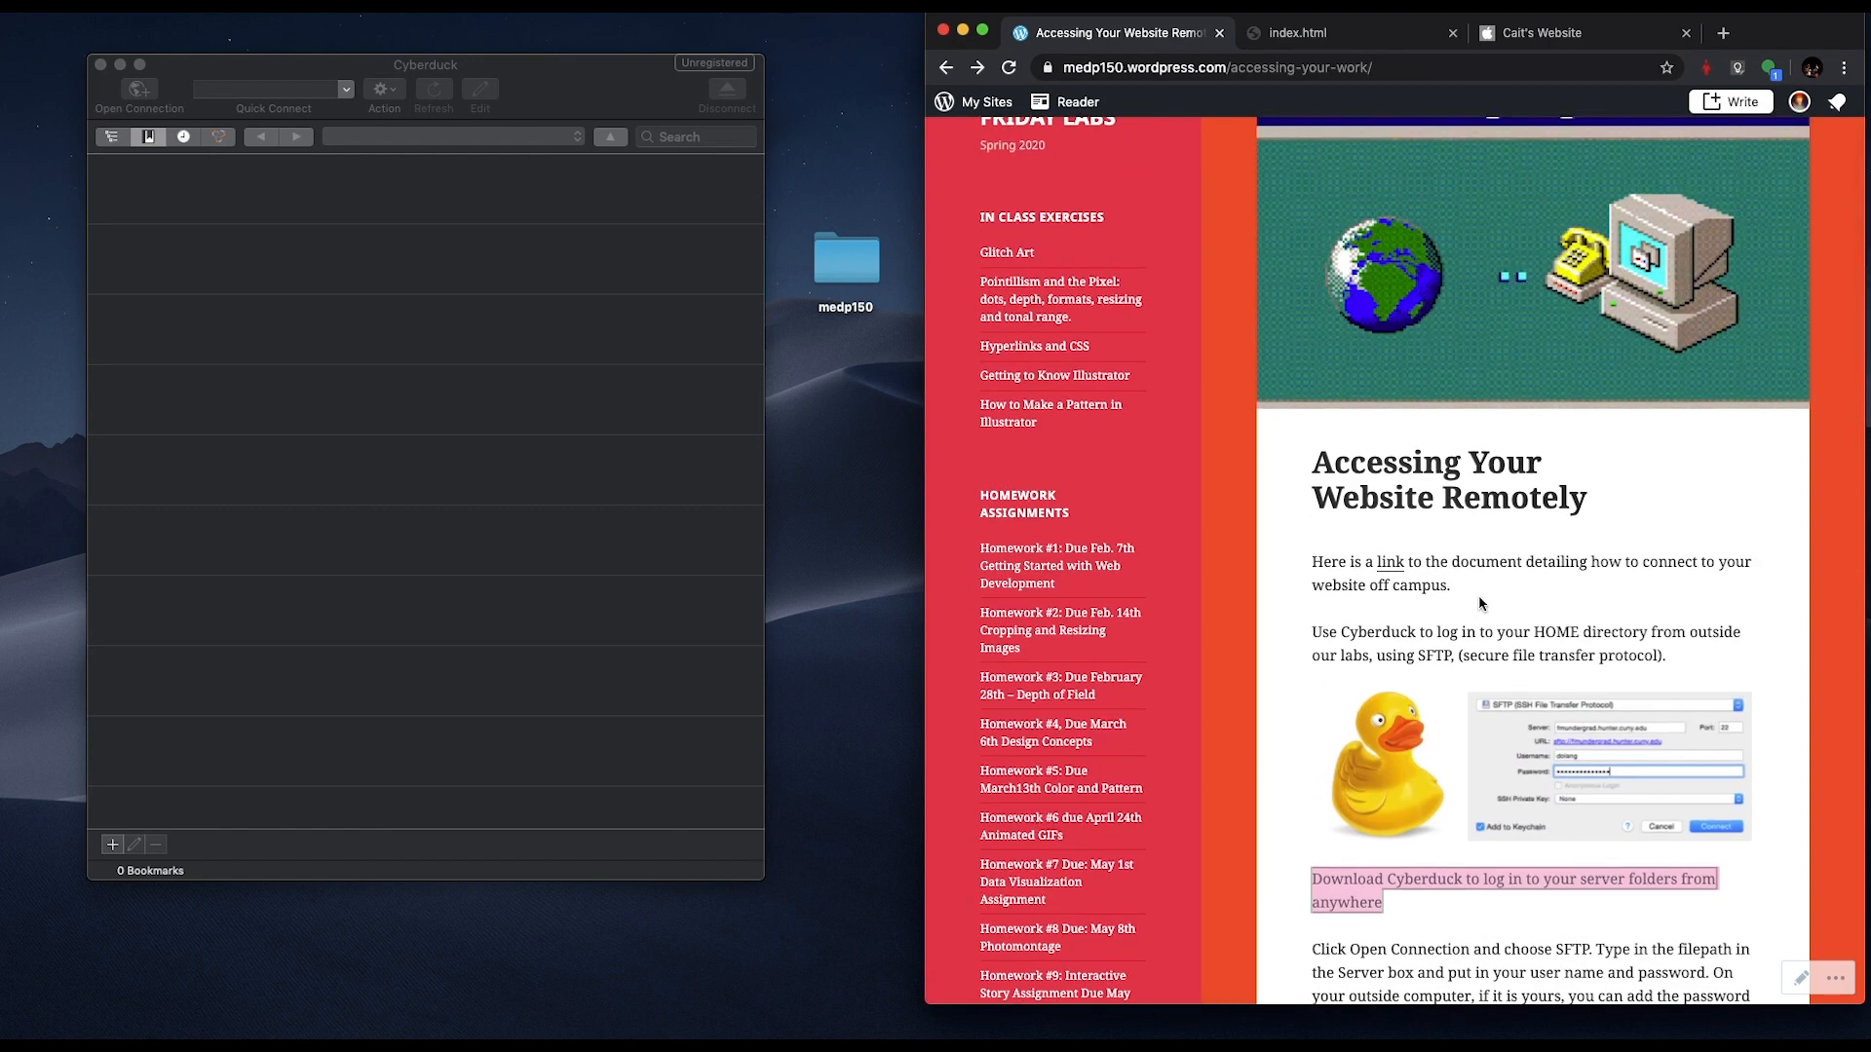
{"action": "left_click_drag", "start_coordinate": [1482, 602], "coordinate": [1307, 566]}
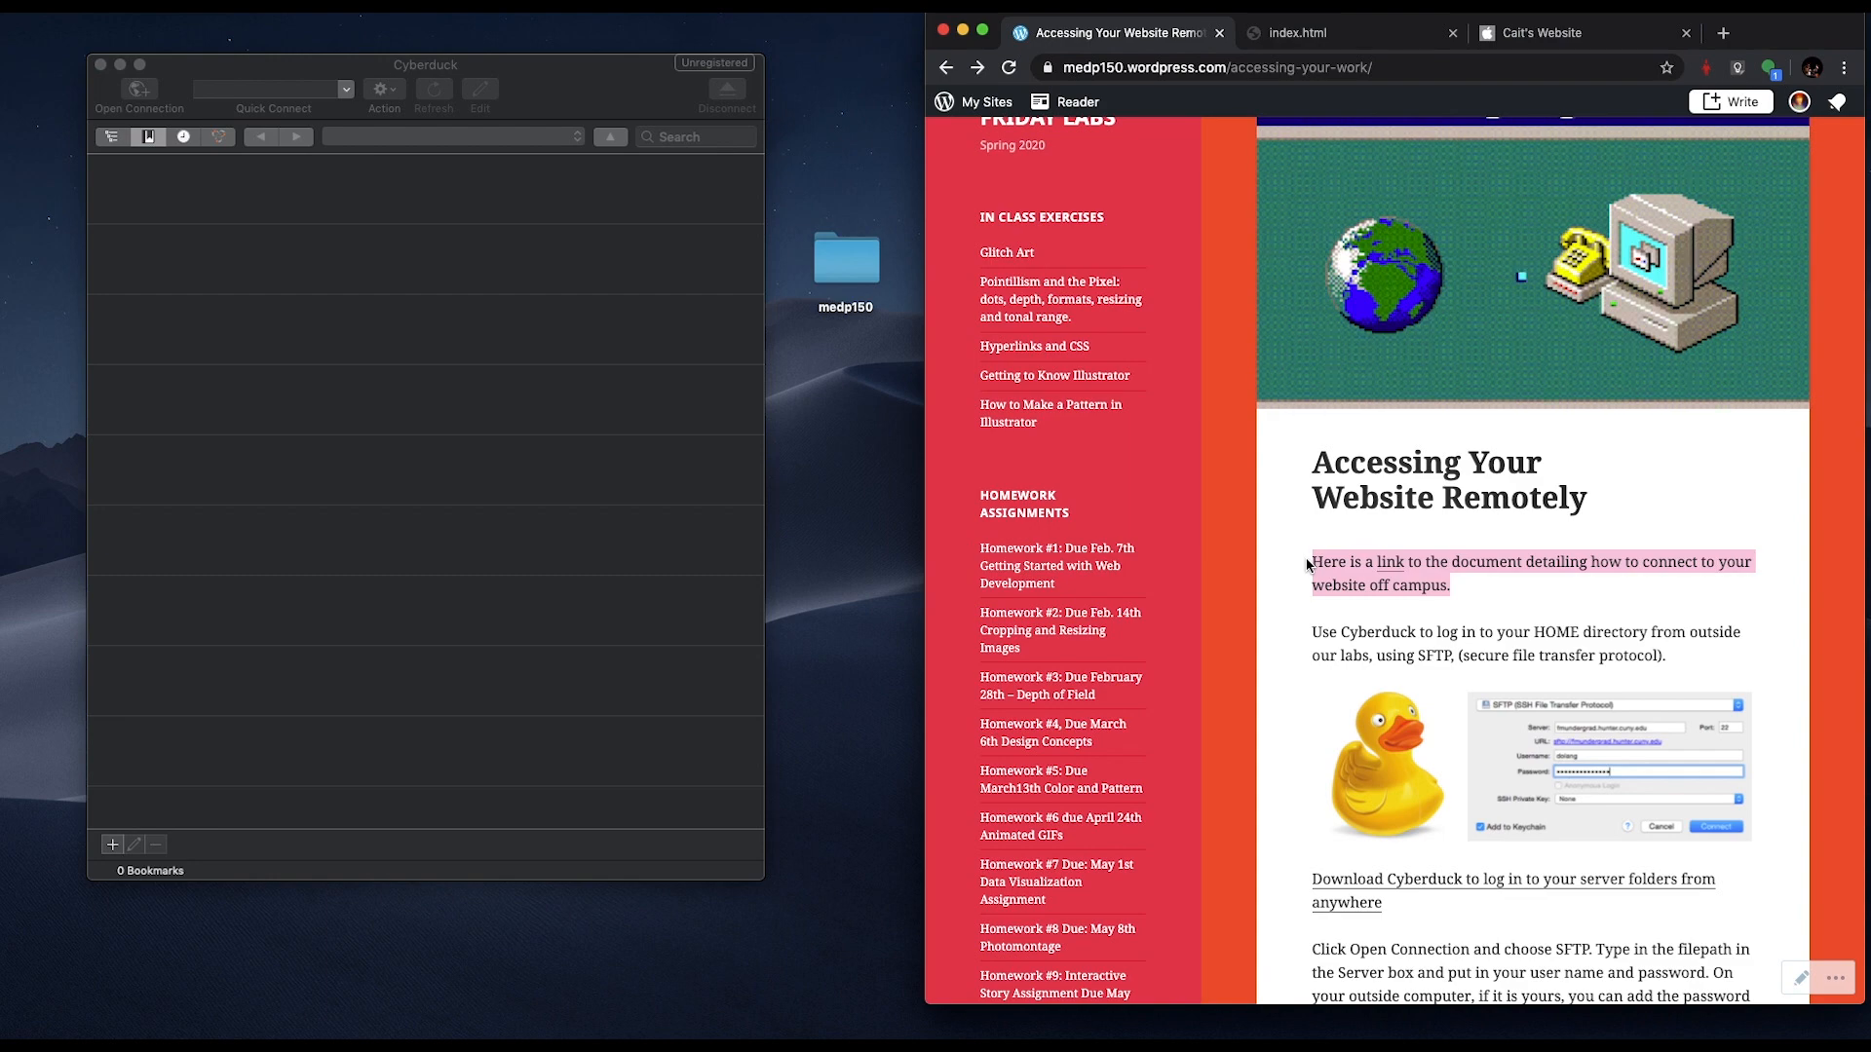
{"action": "left_click", "coordinate": [1391, 571]}
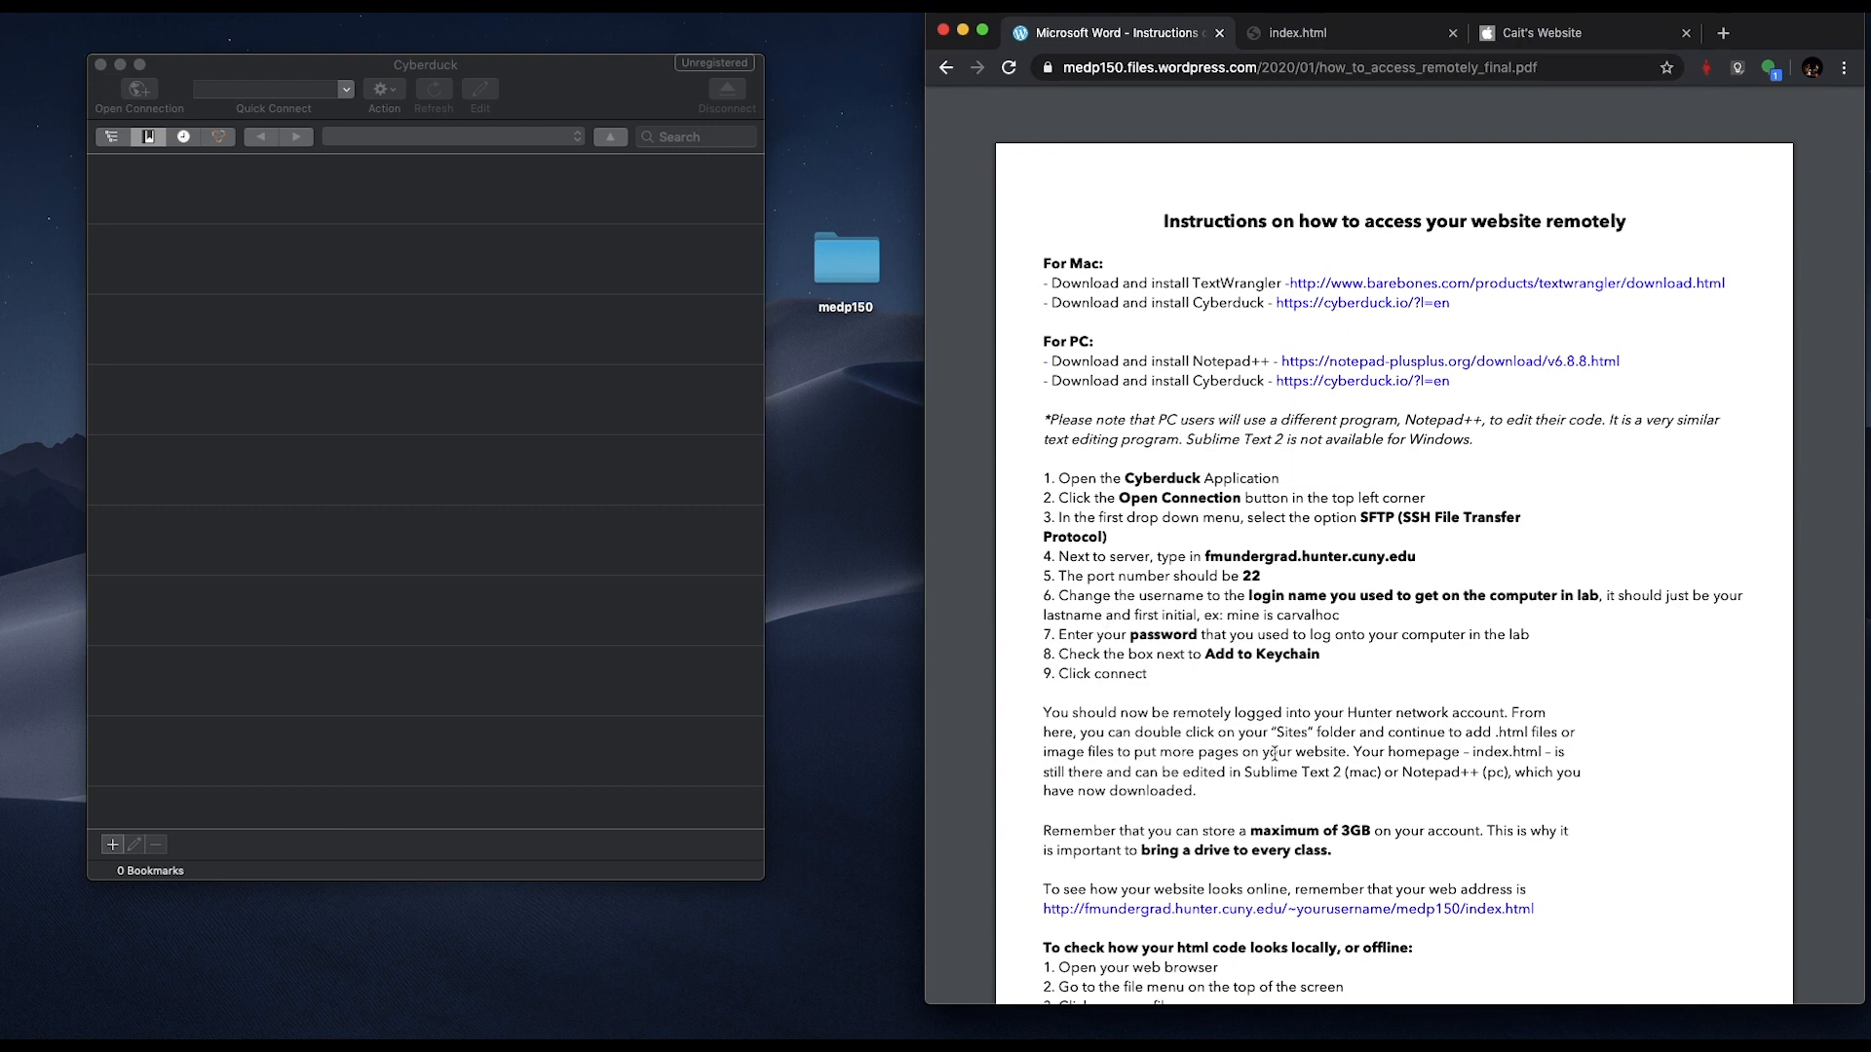
{"action": "scroll", "coordinate": [1110, 439], "scroll_direction": "down", "scroll_amount": 2}
{"action": "left_click", "coordinate": [423, 249]}
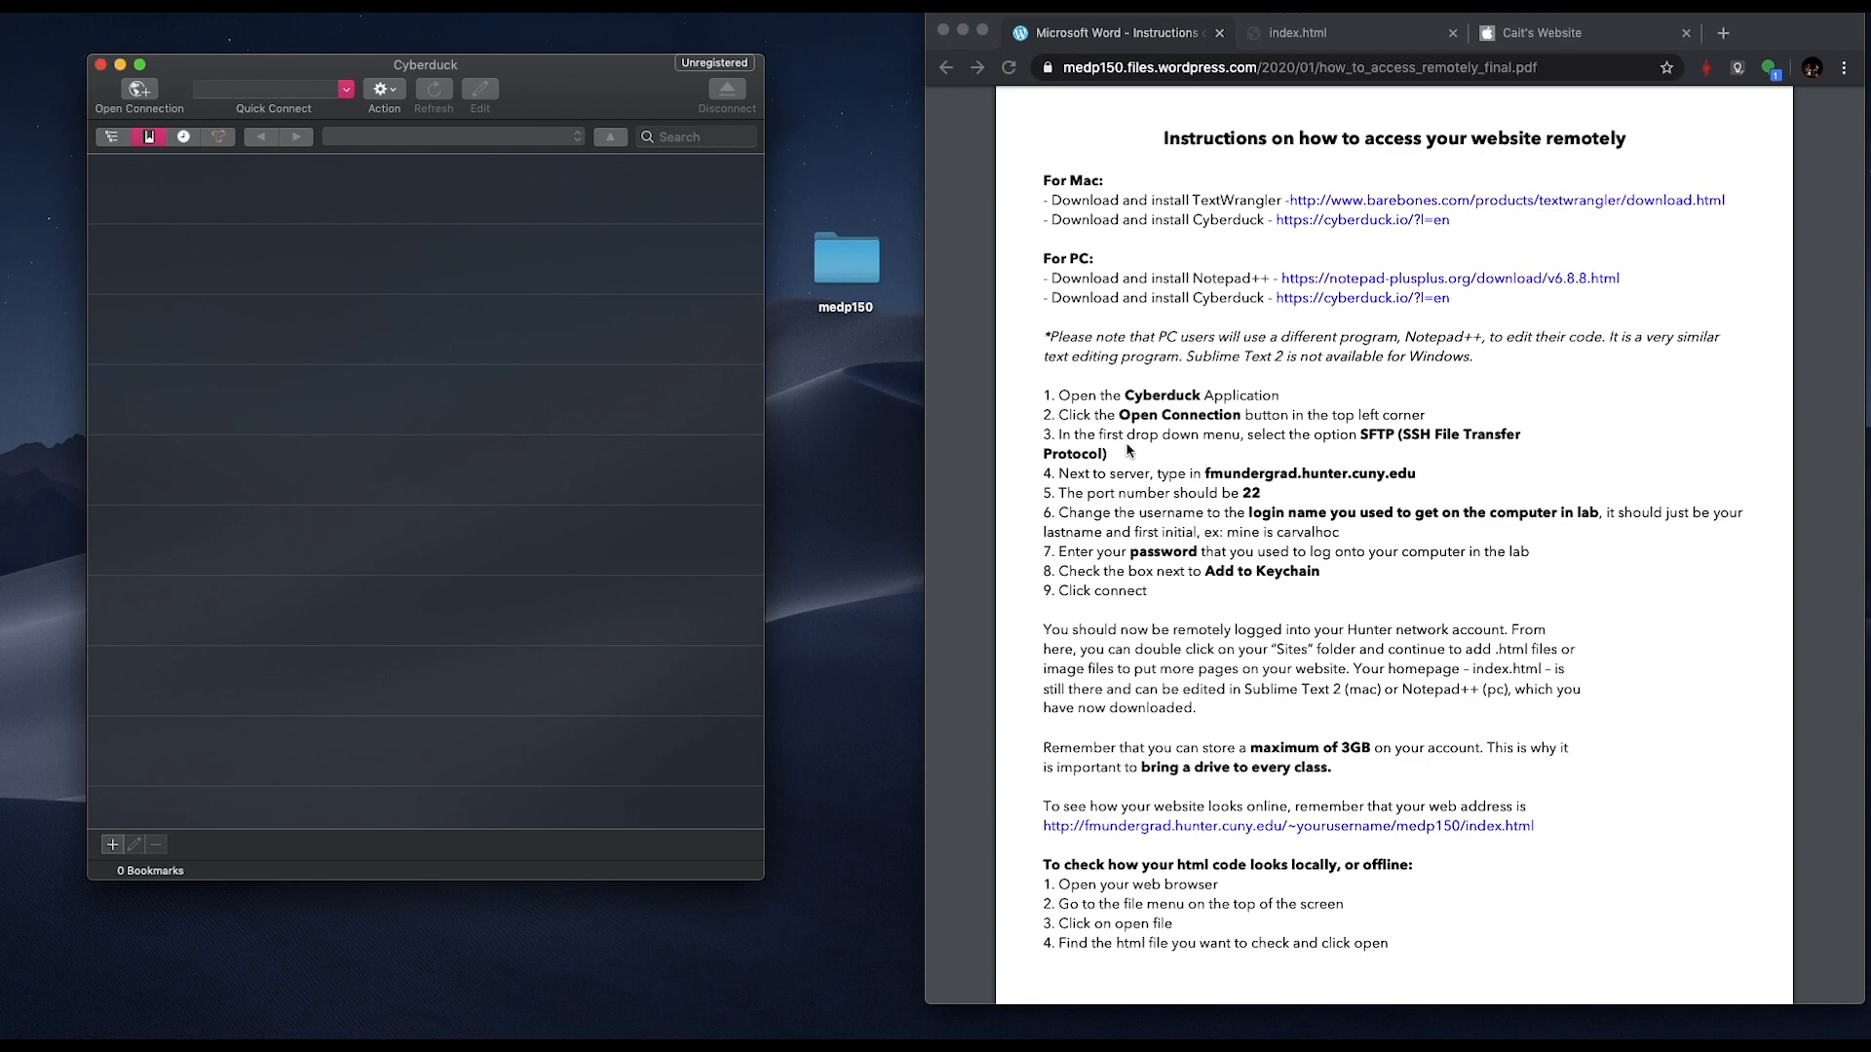
{"action": "scroll", "coordinate": [1131, 453], "scroll_direction": "down", "scroll_amount": 1}
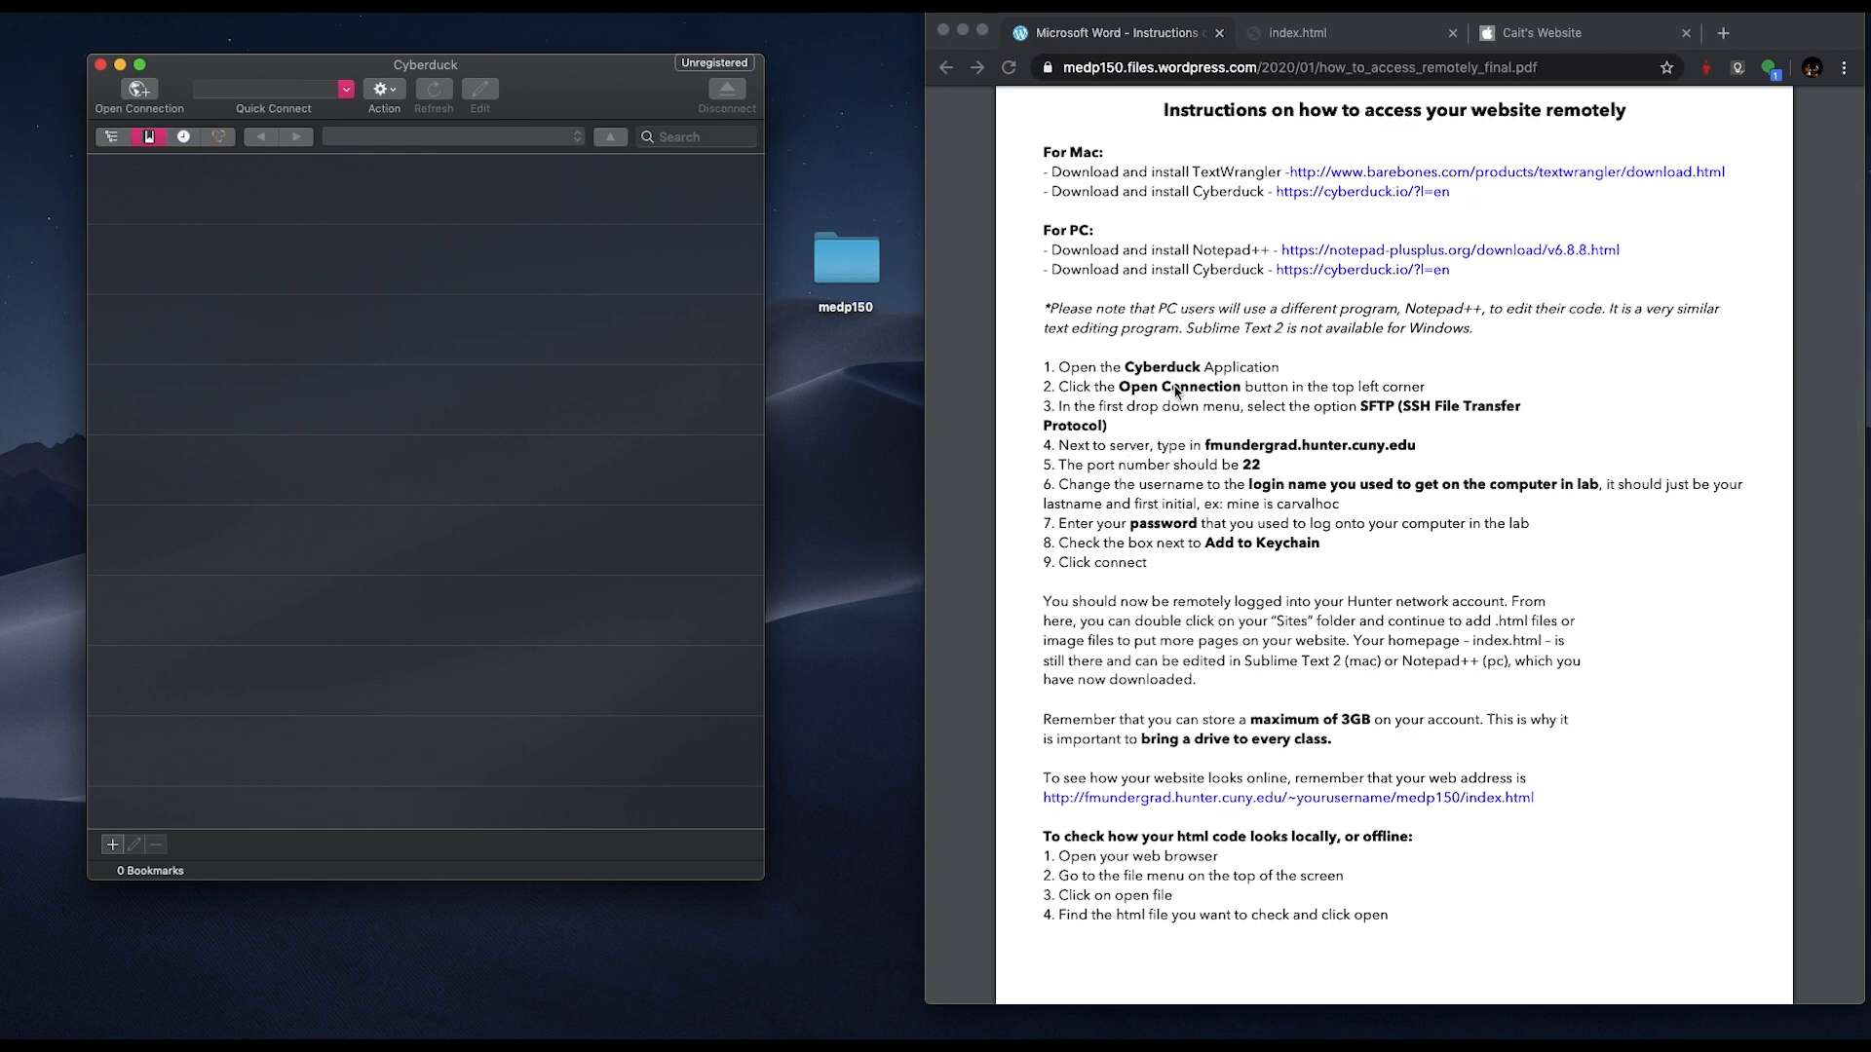
- Start a new Cyberduck connection using SFTP (SSH File Transfer Protocol) on port 22
{"action": "left_click", "coordinate": [138, 90]}
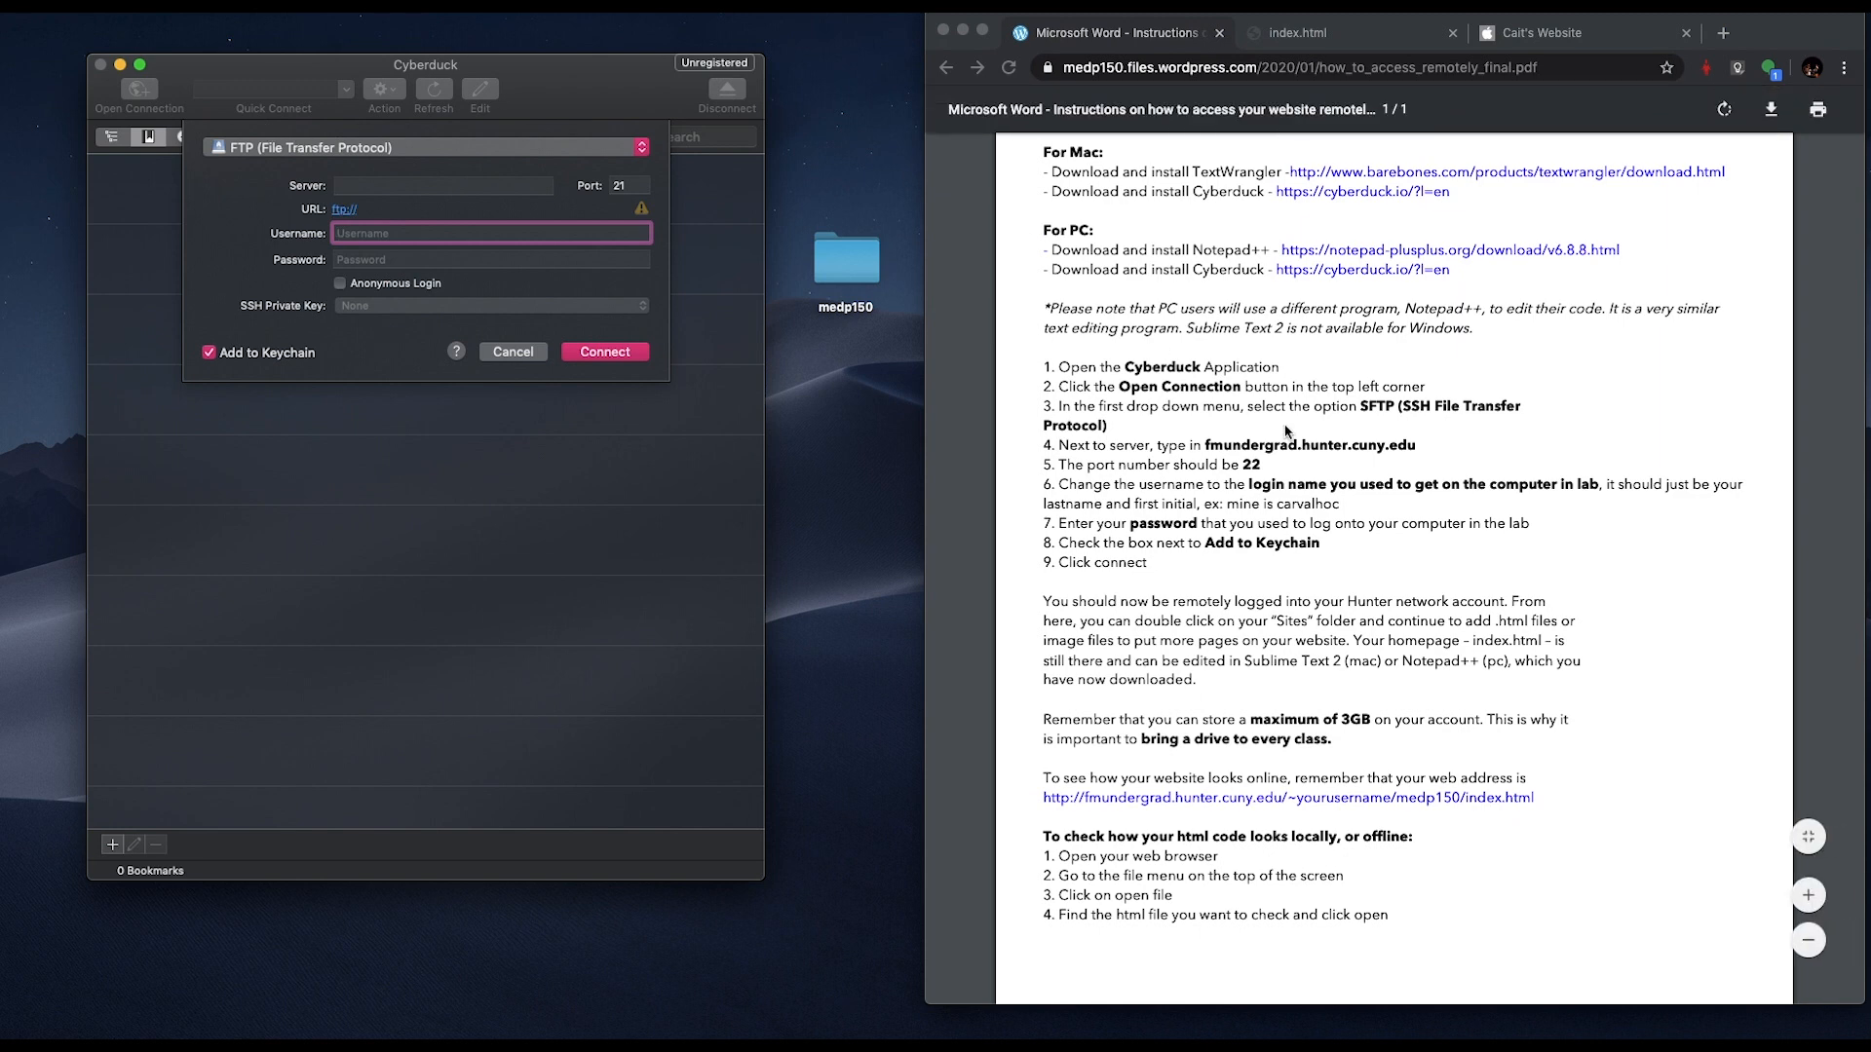
{"action": "left_click", "coordinate": [359, 147]}
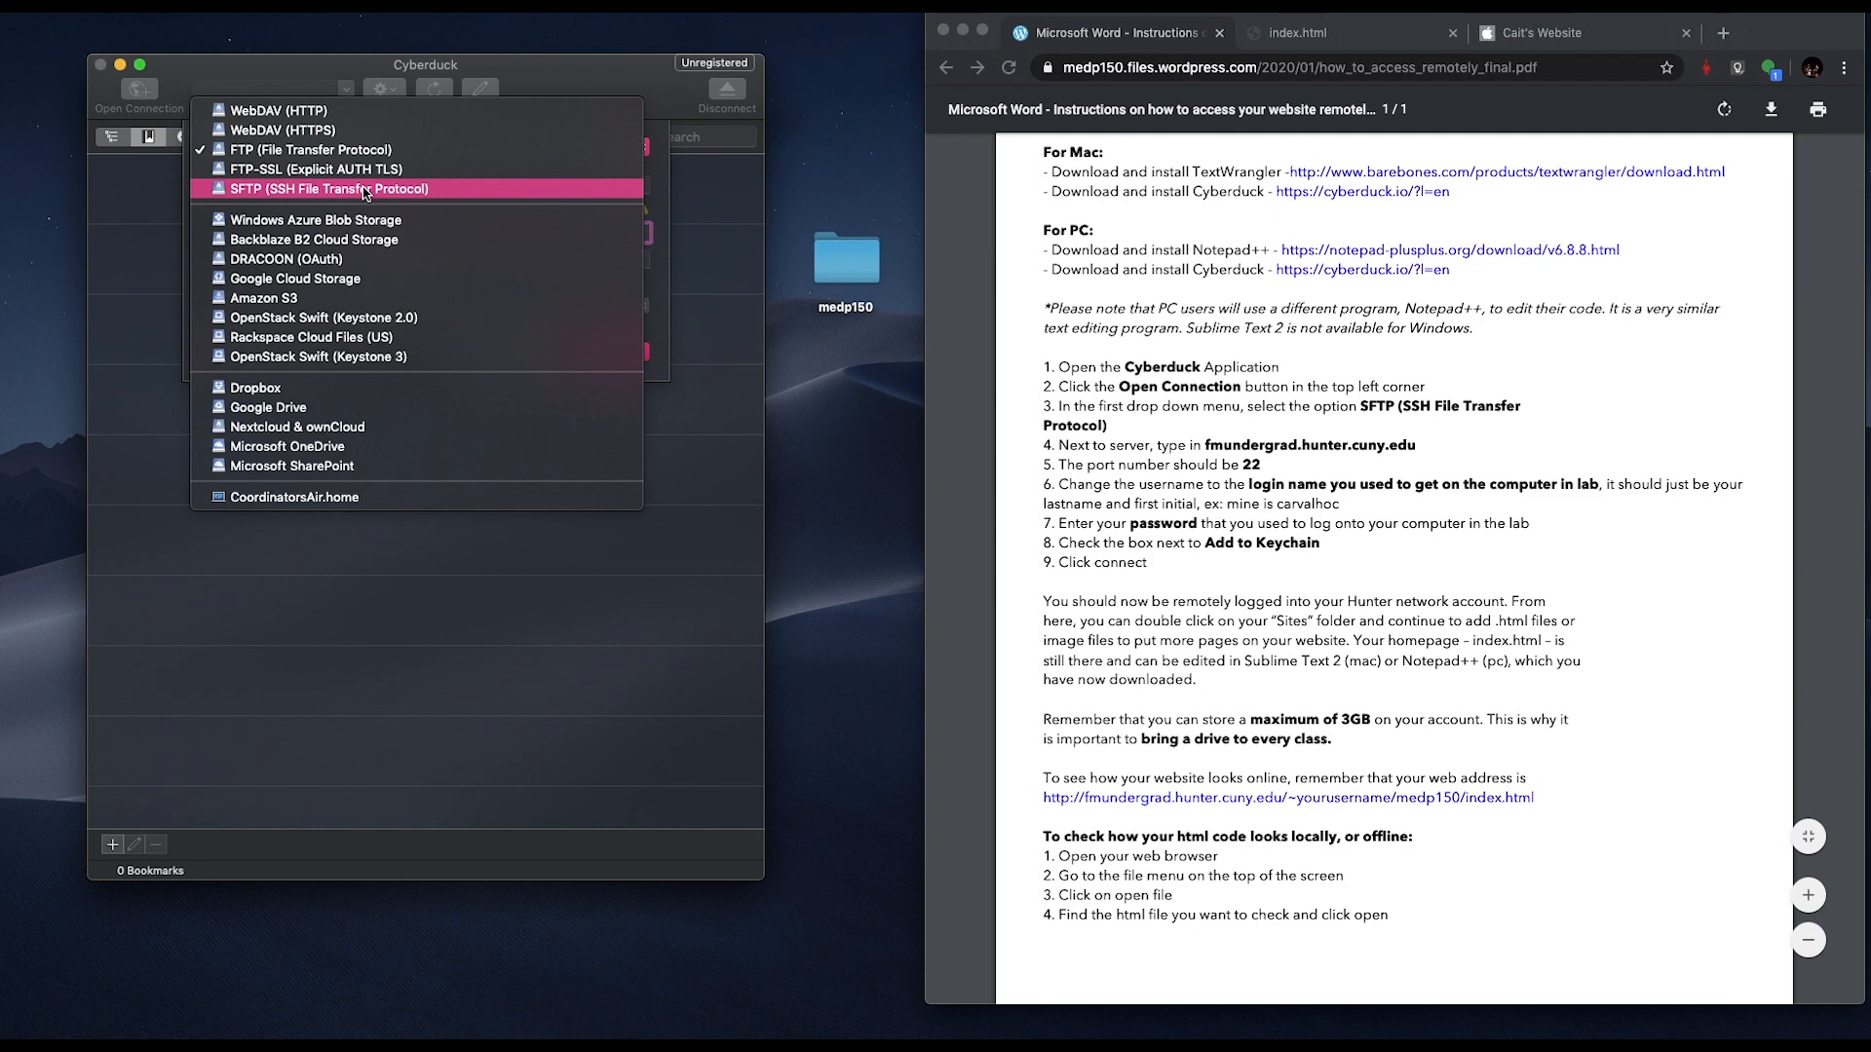
{"action": "left_click", "coordinate": [365, 190]}
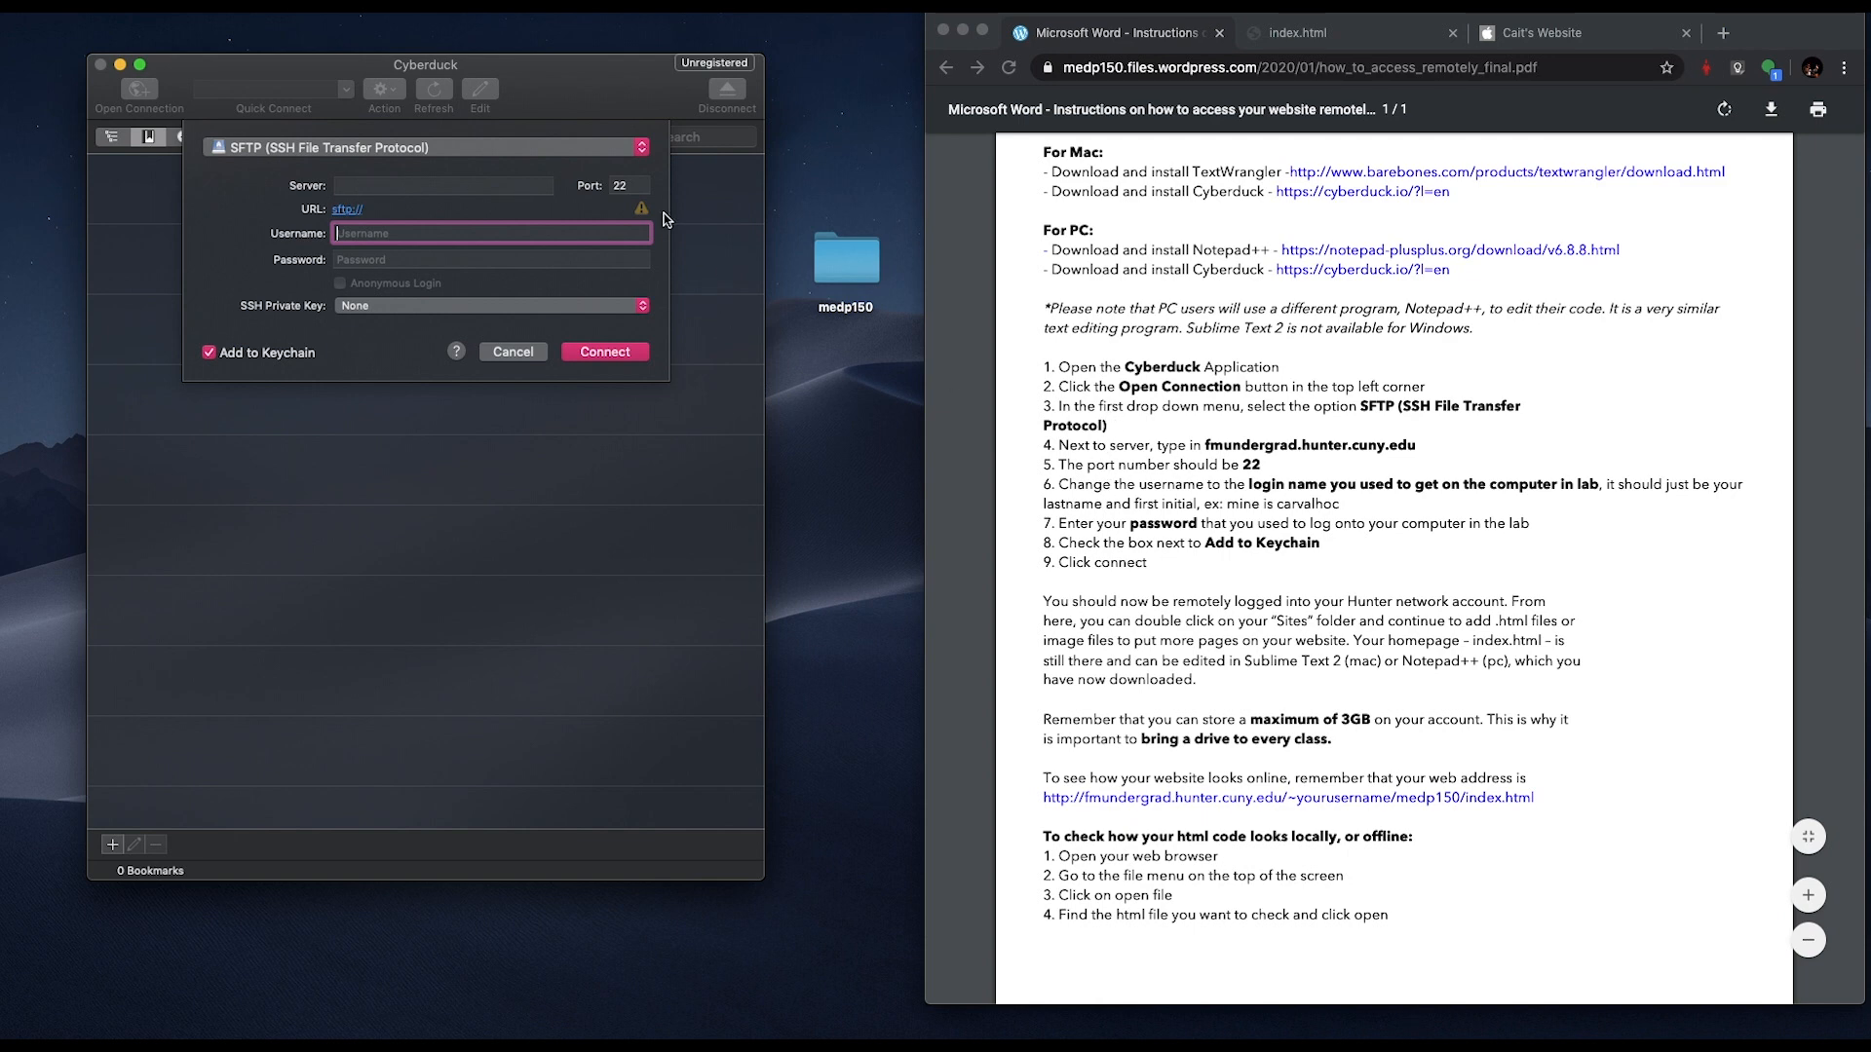
{"action": "left_click", "coordinate": [638, 185]}
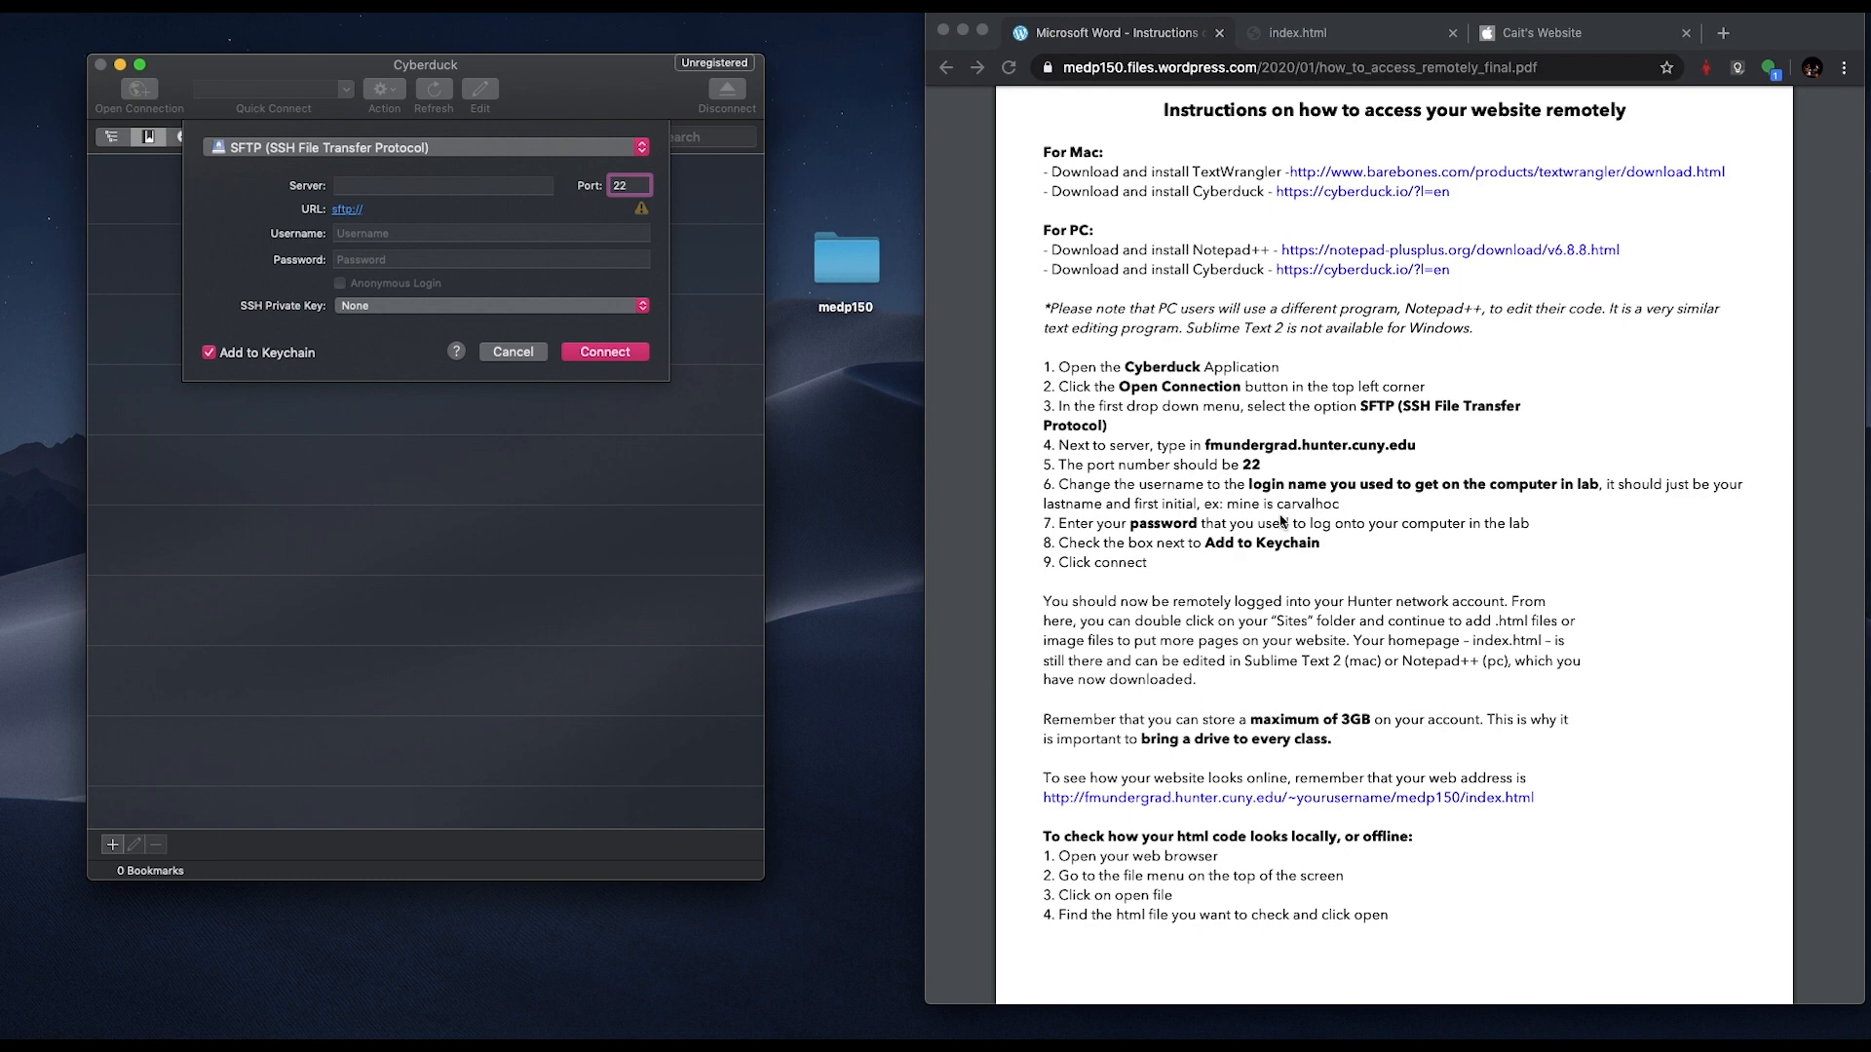
- Select and copy the server address from step 4 of the instructions PDF
{"action": "scroll", "coordinate": [1318, 450], "scroll_direction": "down", "scroll_amount": 1}
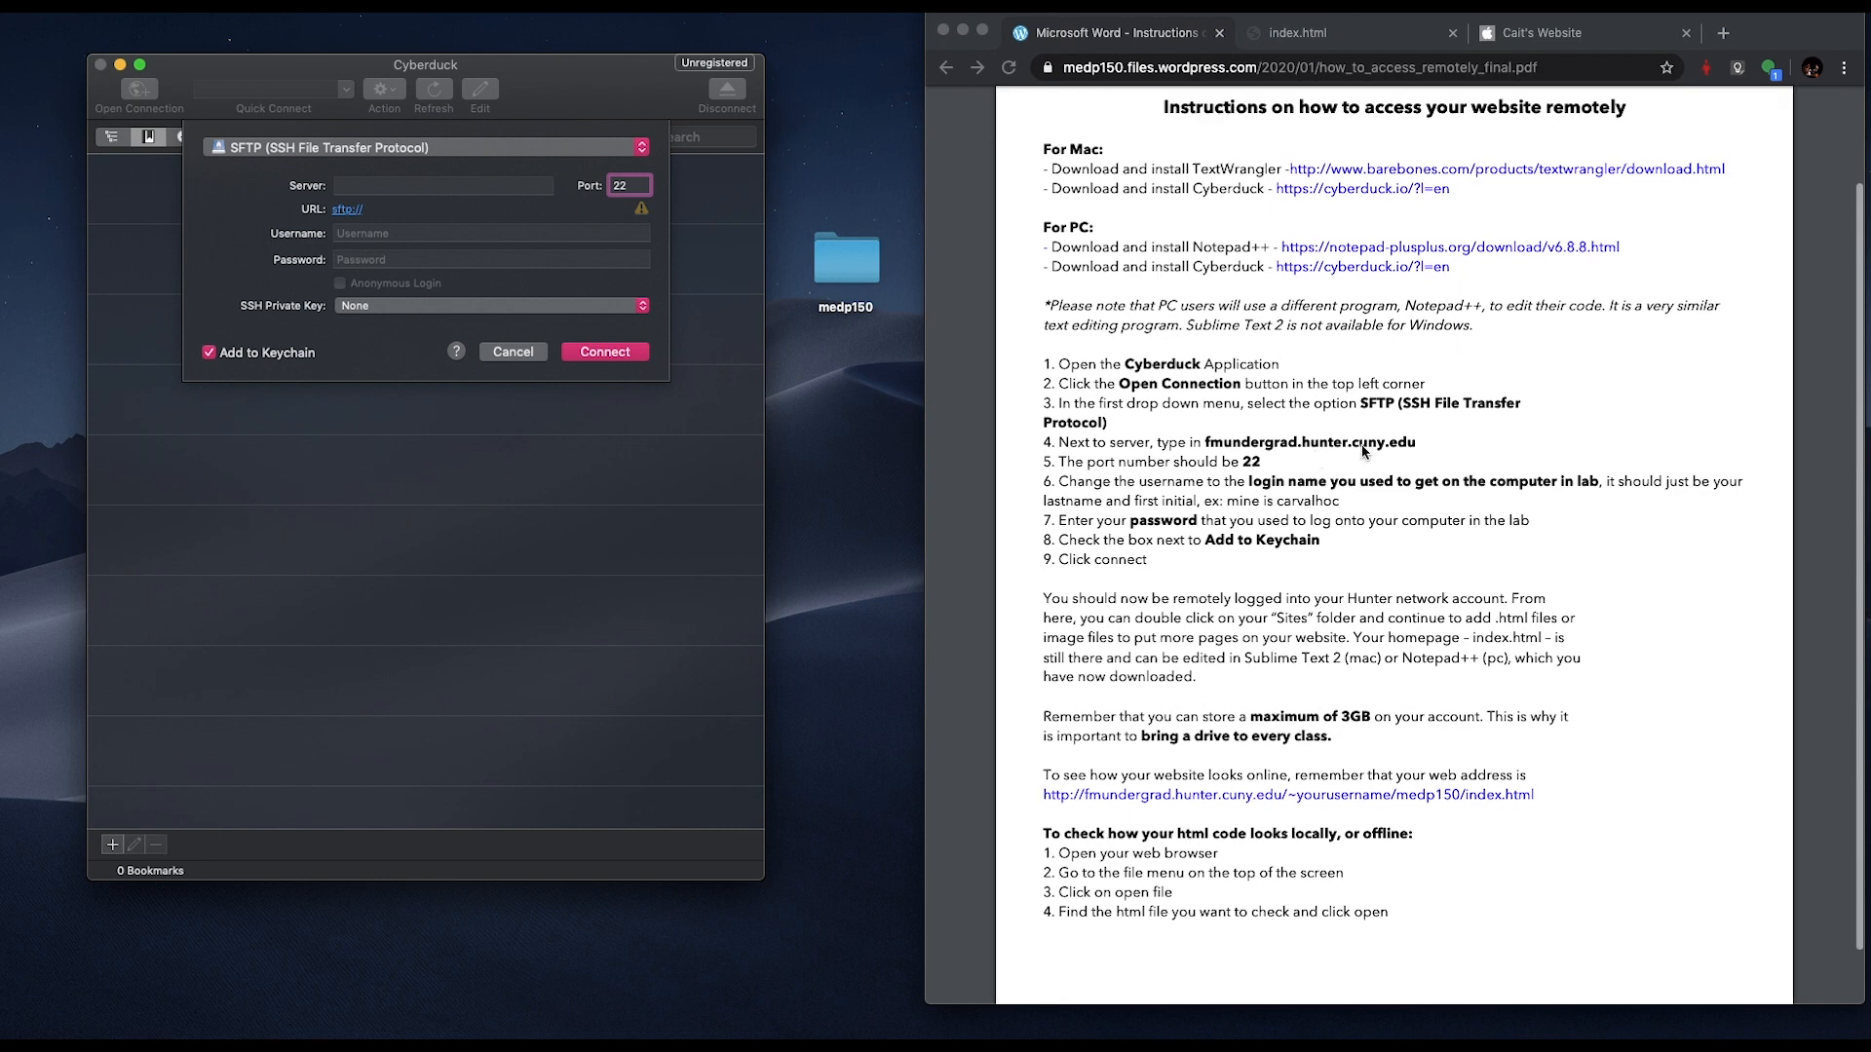
{"action": "left_click", "coordinate": [1444, 454]}
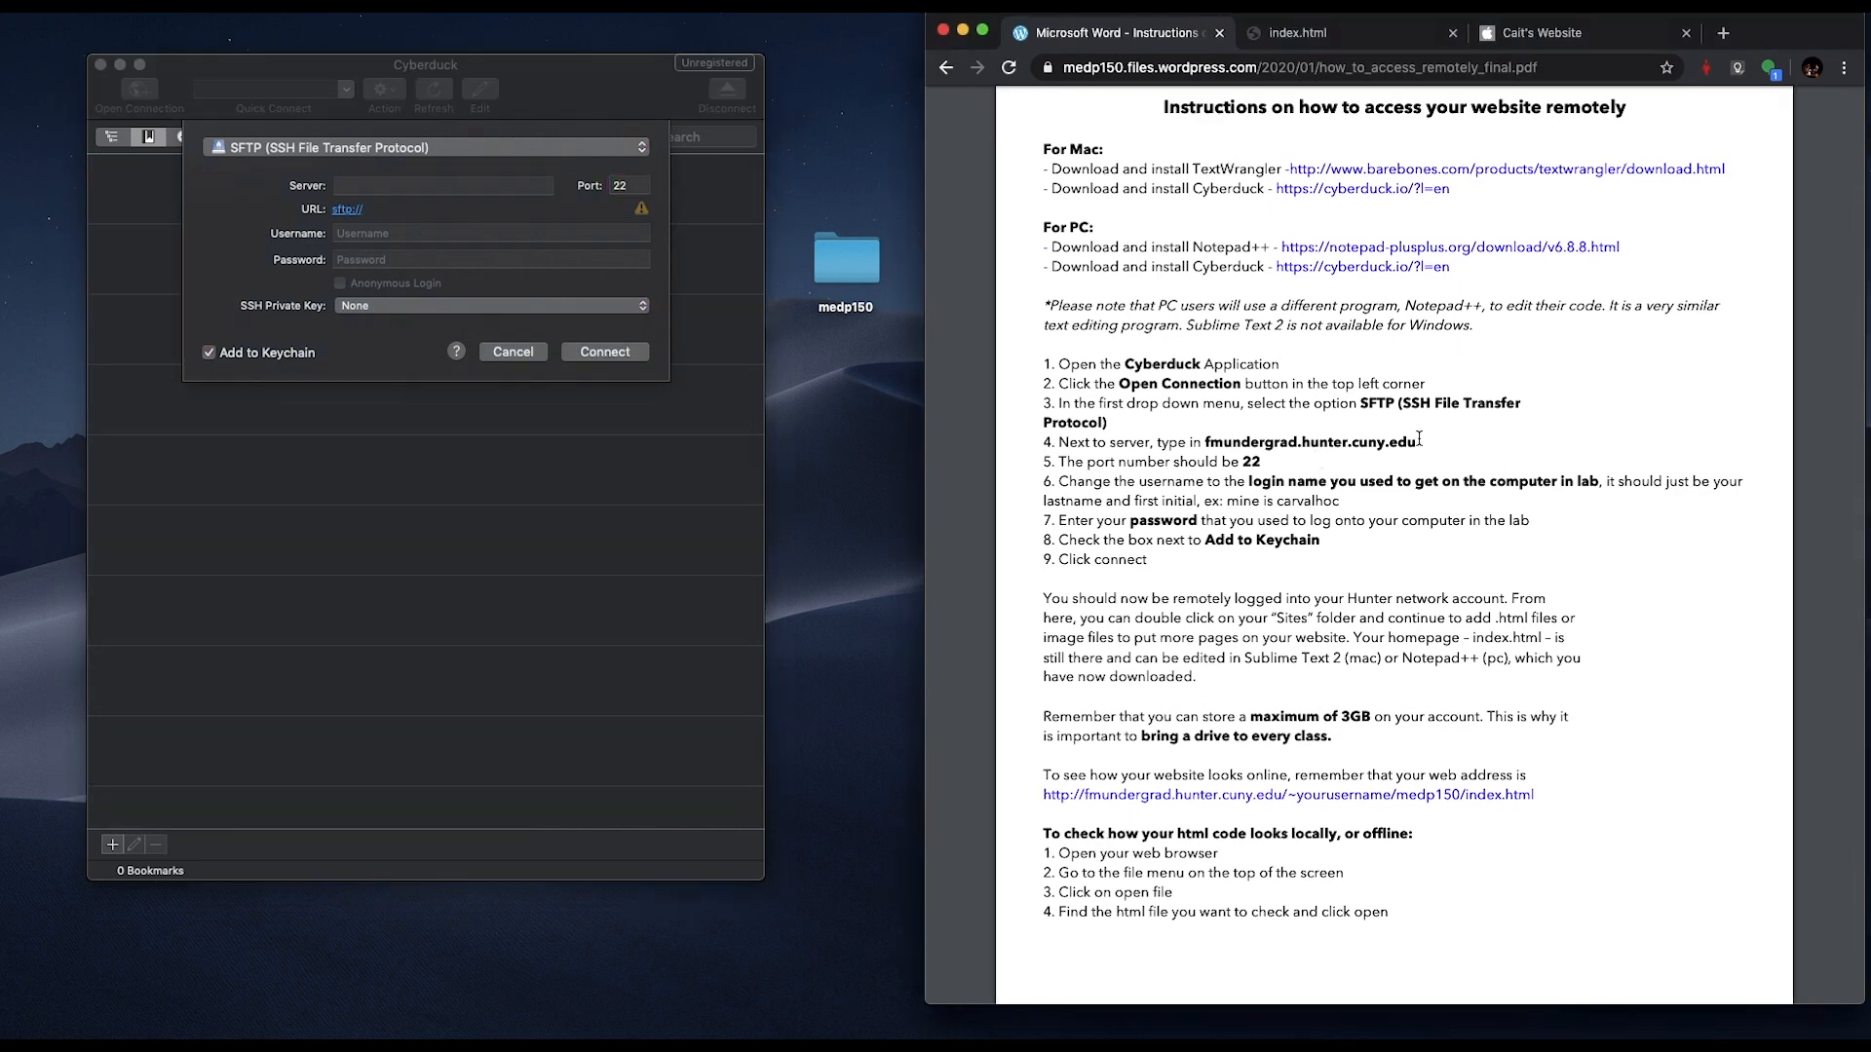
{"action": "left_click_drag", "start_coordinate": [1420, 440], "coordinate": [1207, 445]}
{"action": "key", "text": "super+c"}
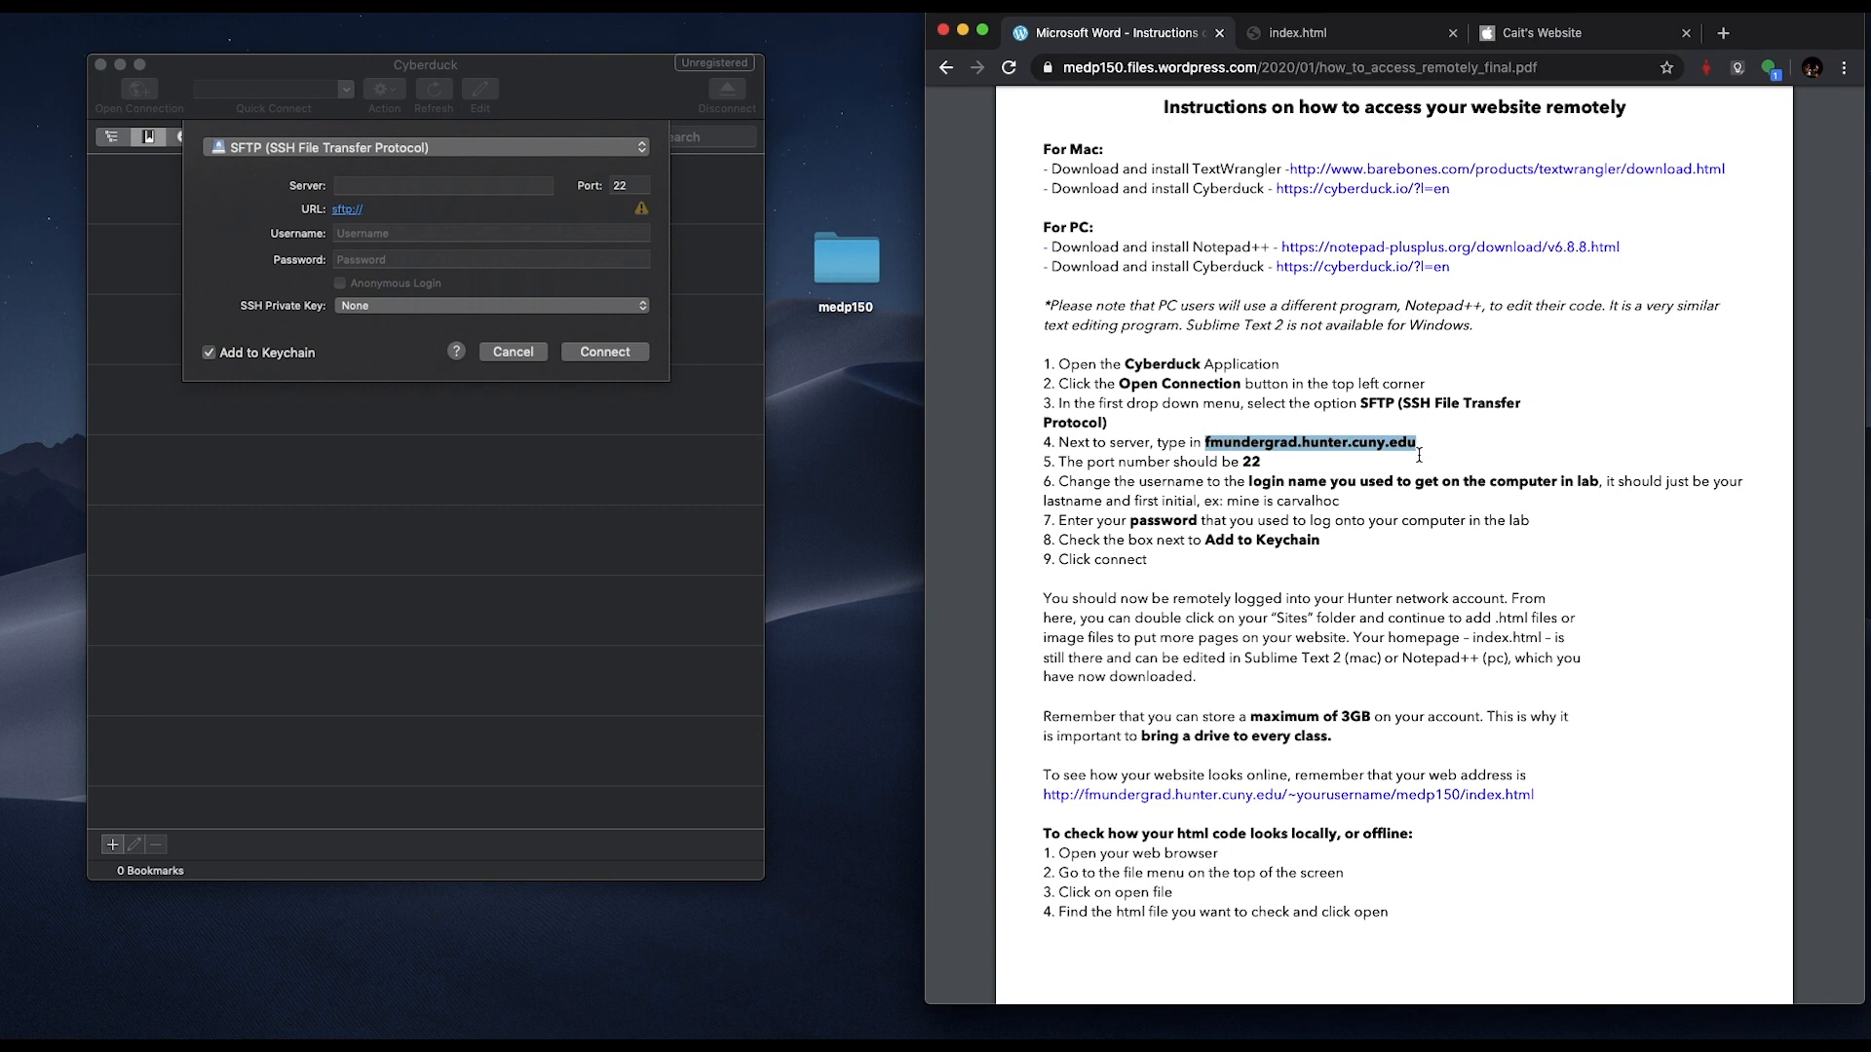
- Paste fmundergrad.hunter.cuny.edu as the server and enter the lab login username
{"action": "left_click", "coordinate": [354, 187]}
{"action": "key", "text": "super+v"}
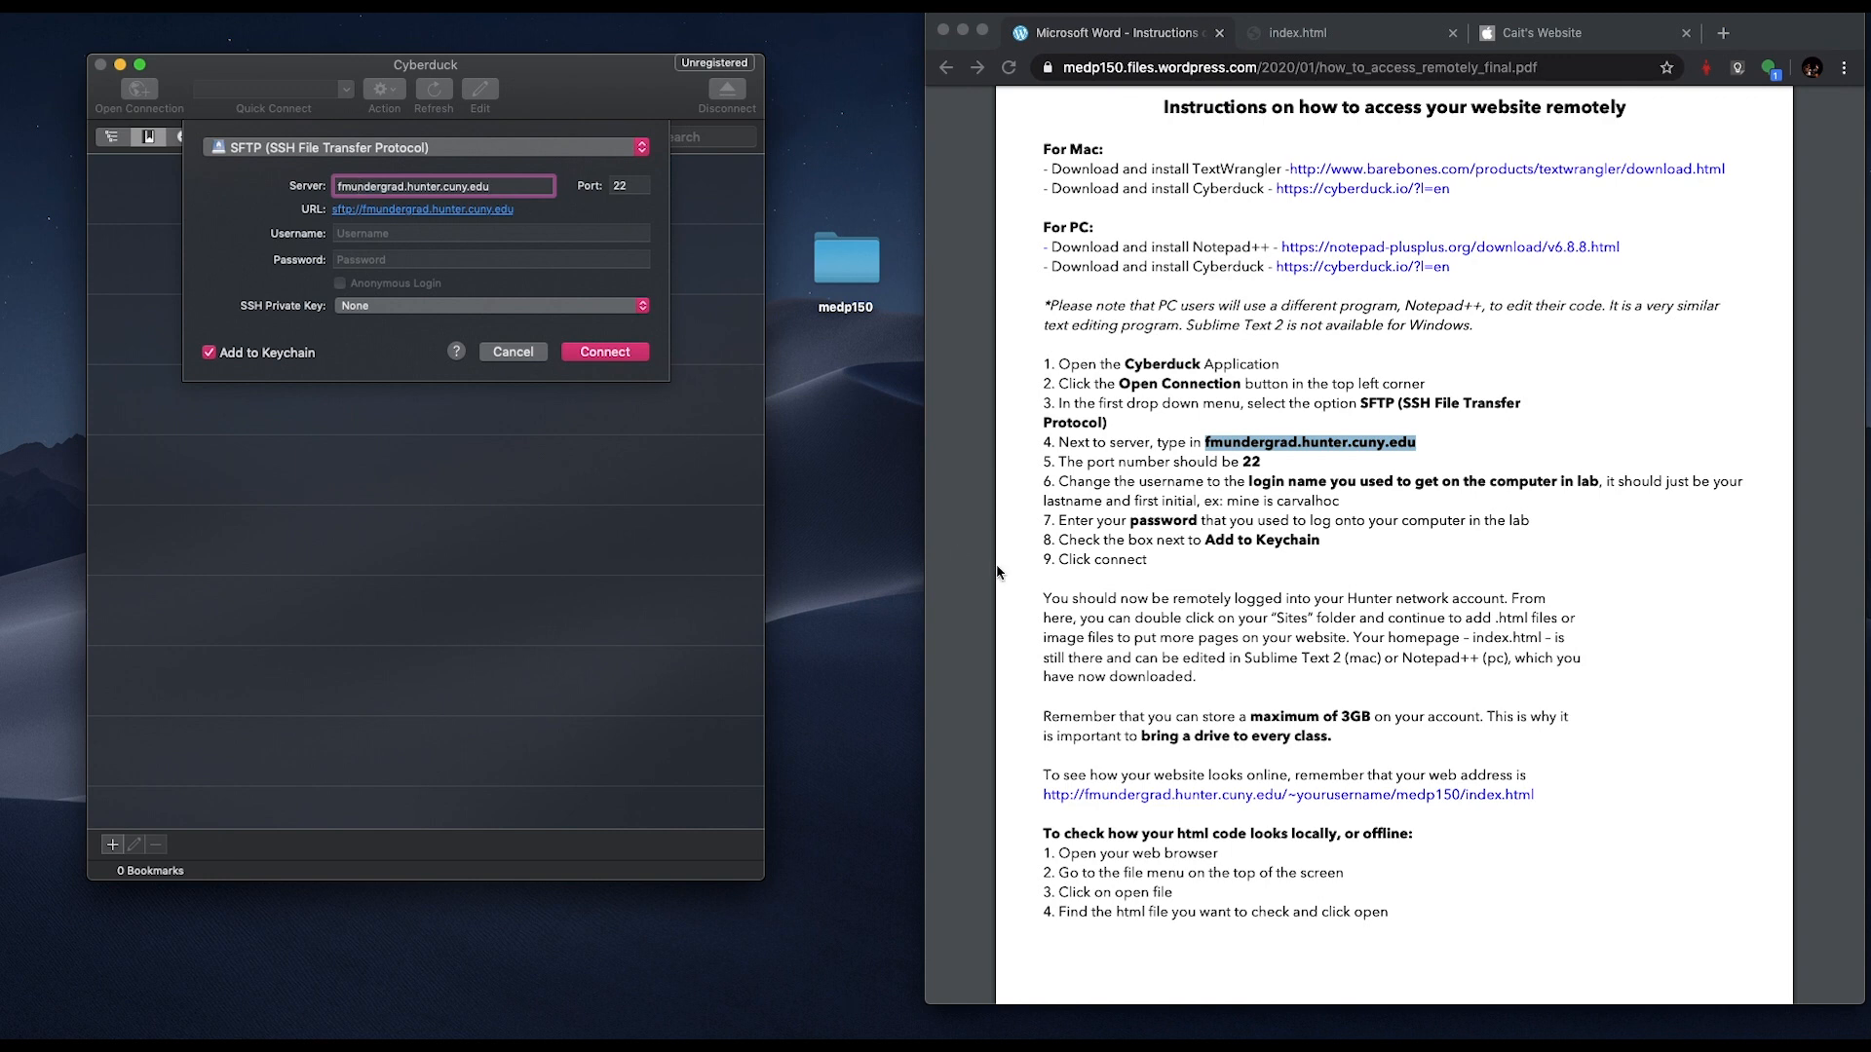
{"action": "left_click", "coordinate": [370, 232]}
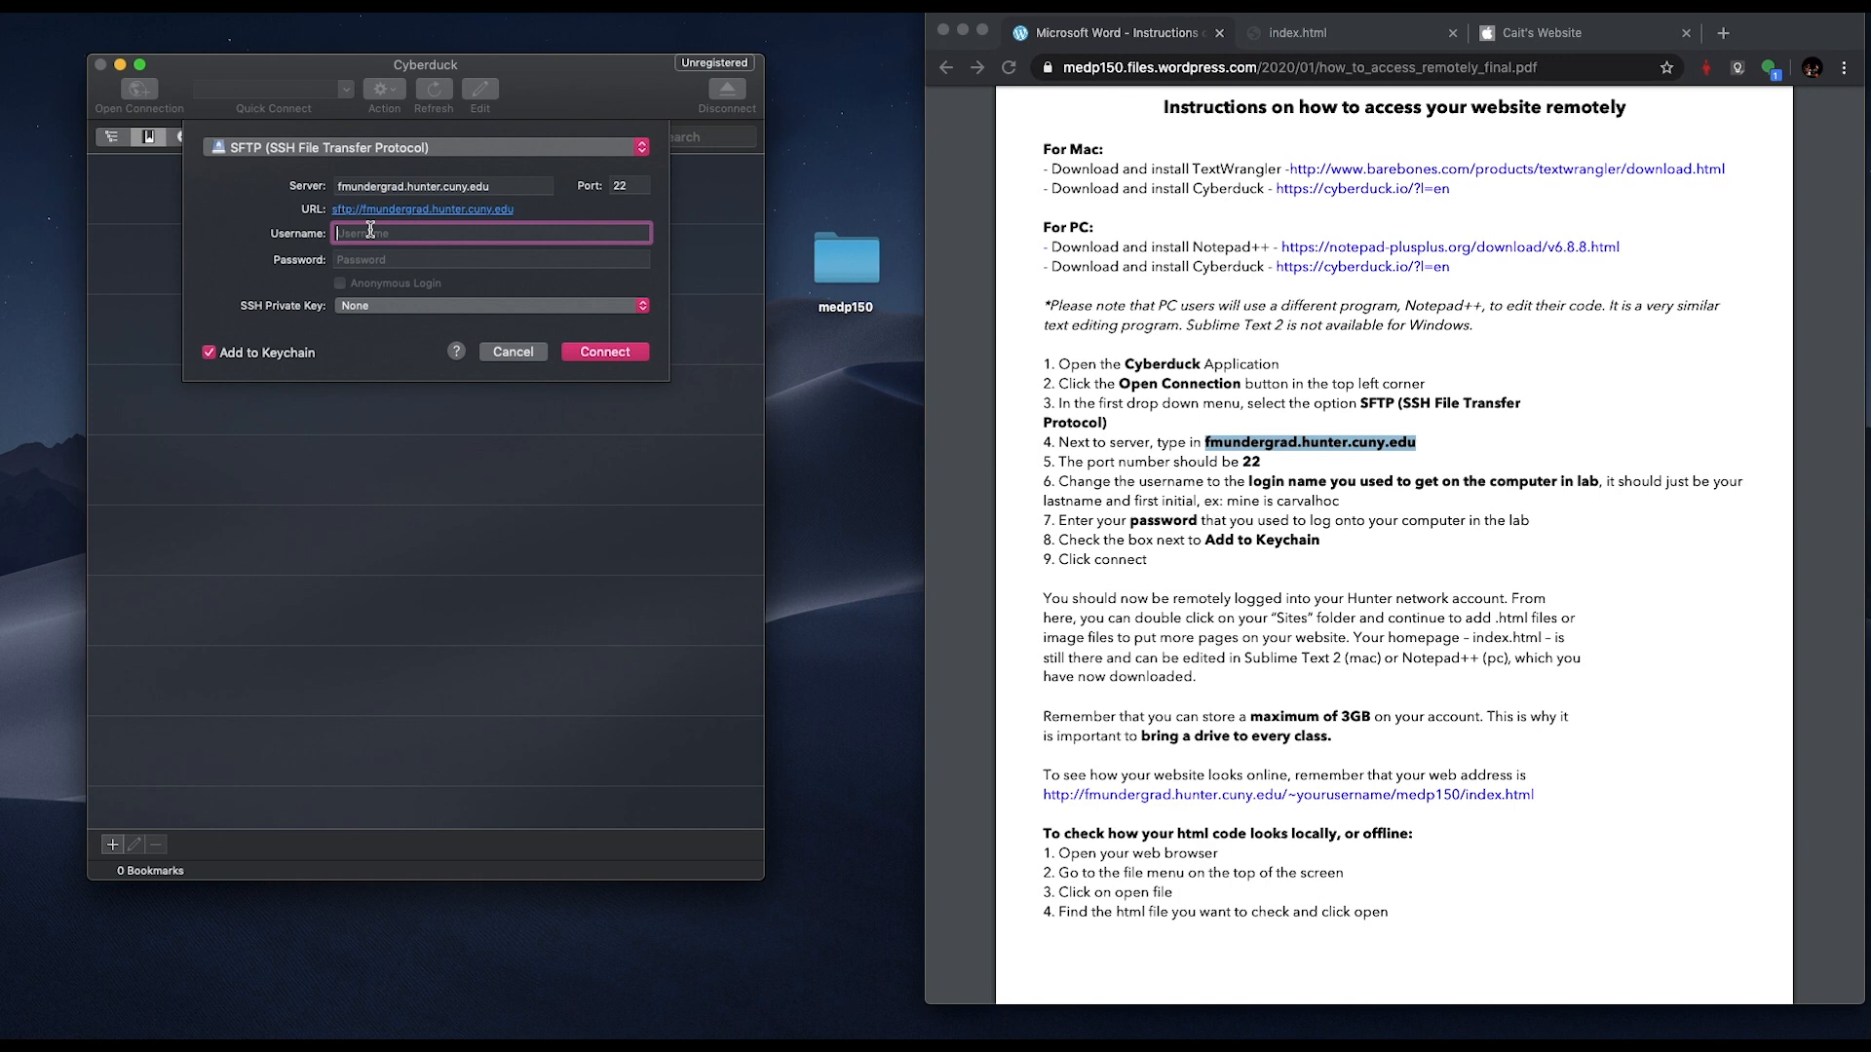
{"action": "type", "text": "carvalhoc"}
{"action": "key", "text": "Tab"}
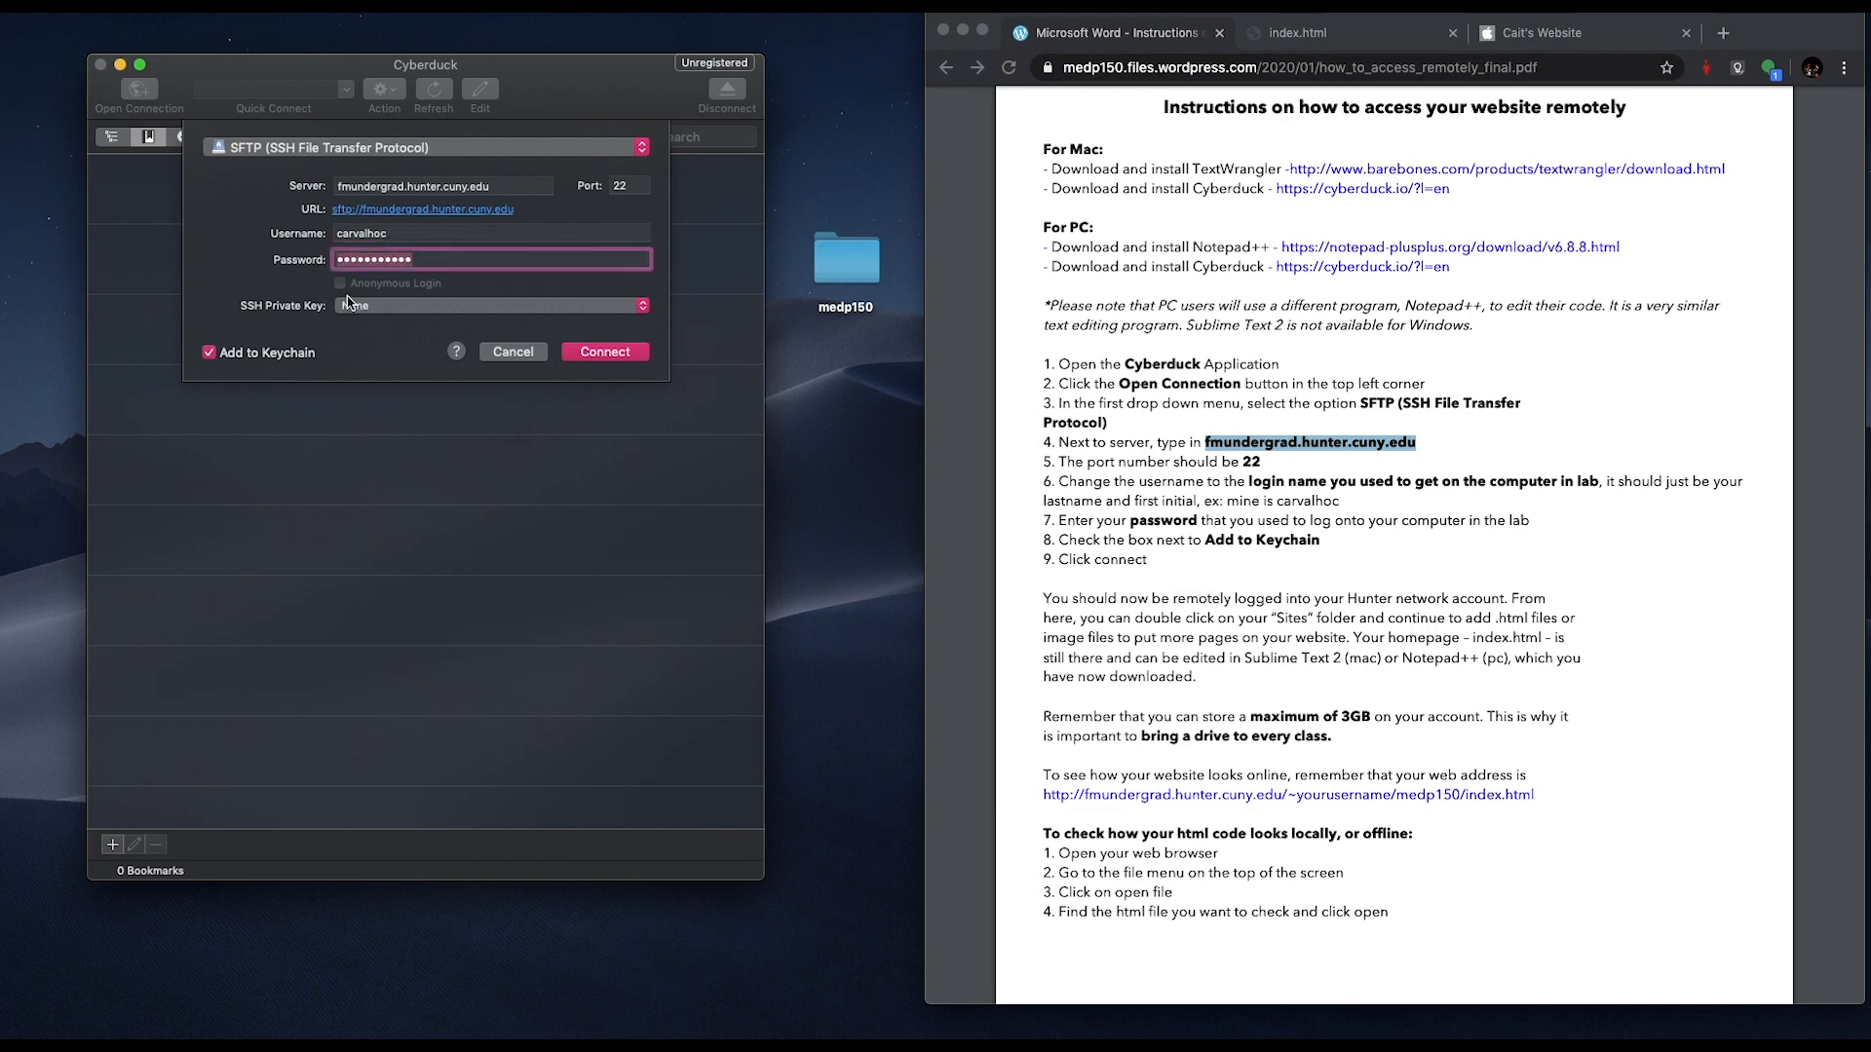
- Dismiss the iCloud alert for later and connect to fmundergrad.hunter.cuny.edu over SFTP
{"action": "left_click", "coordinate": [495, 257]}
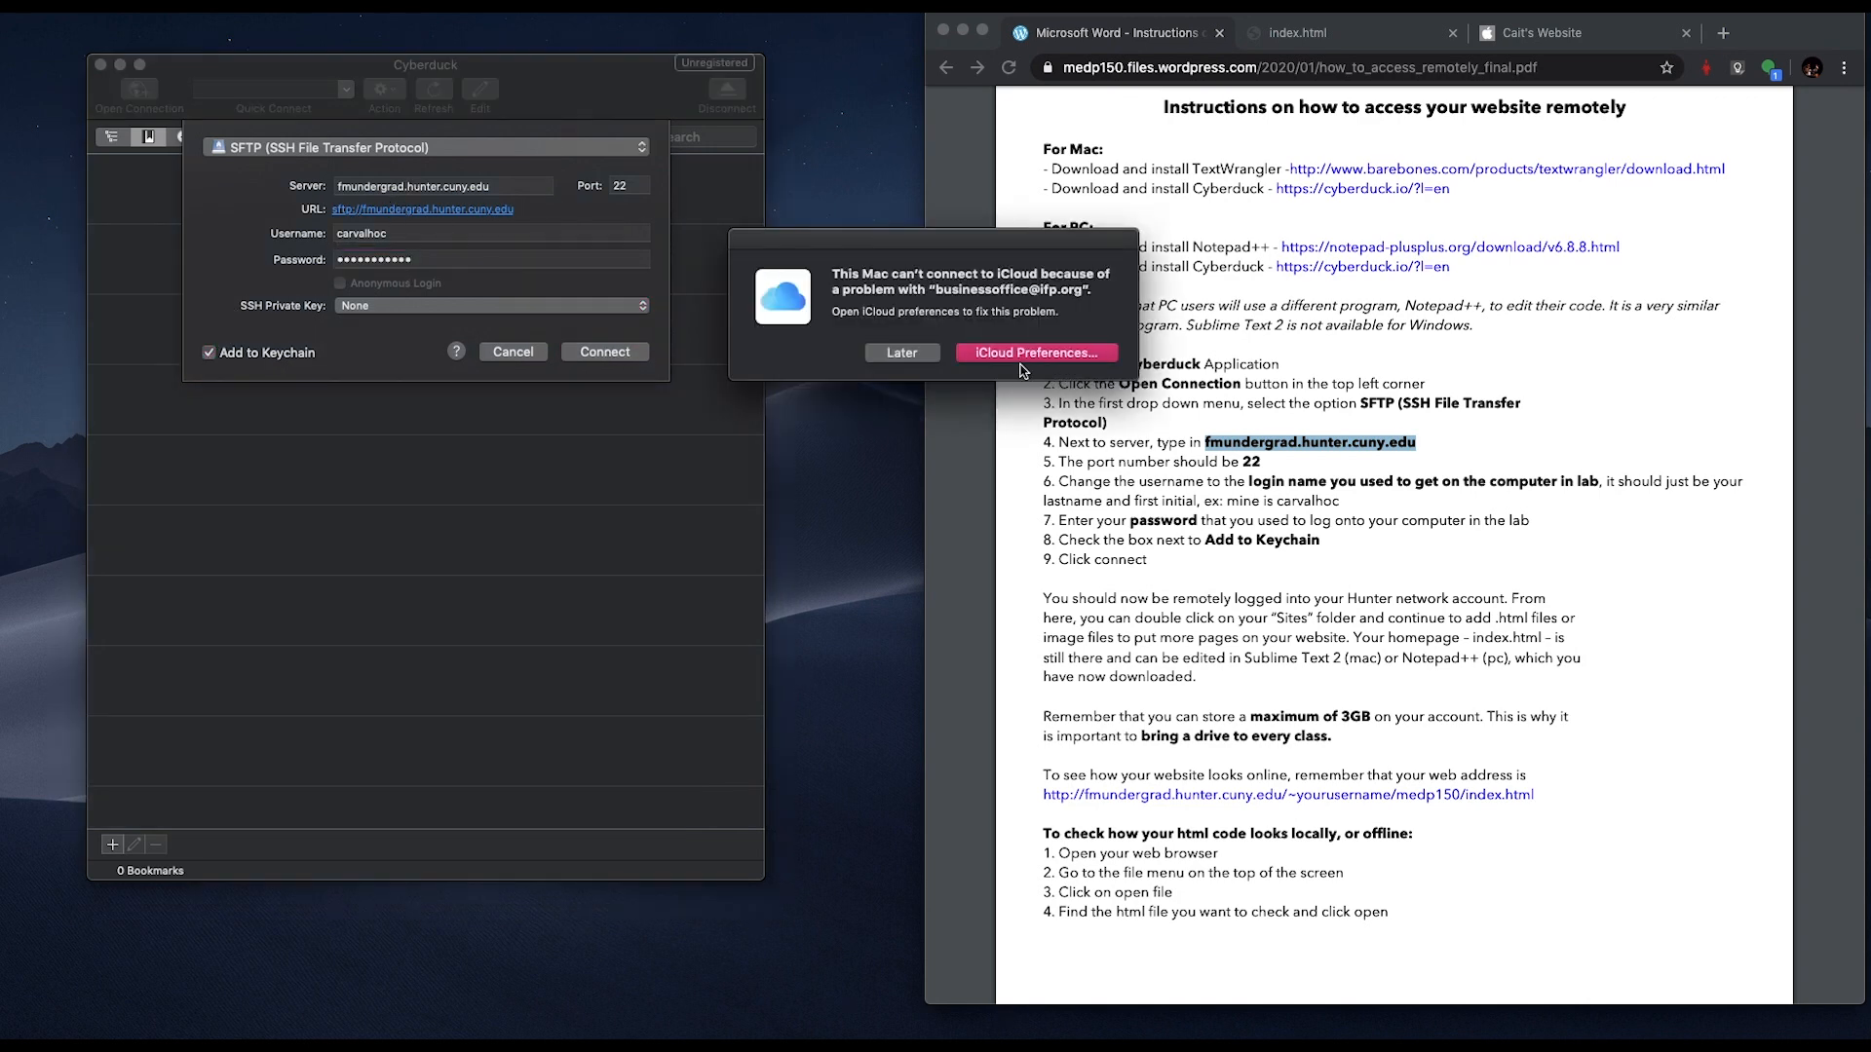
{"action": "left_click", "coordinate": [893, 354]}
{"action": "left_click", "coordinate": [590, 357]}
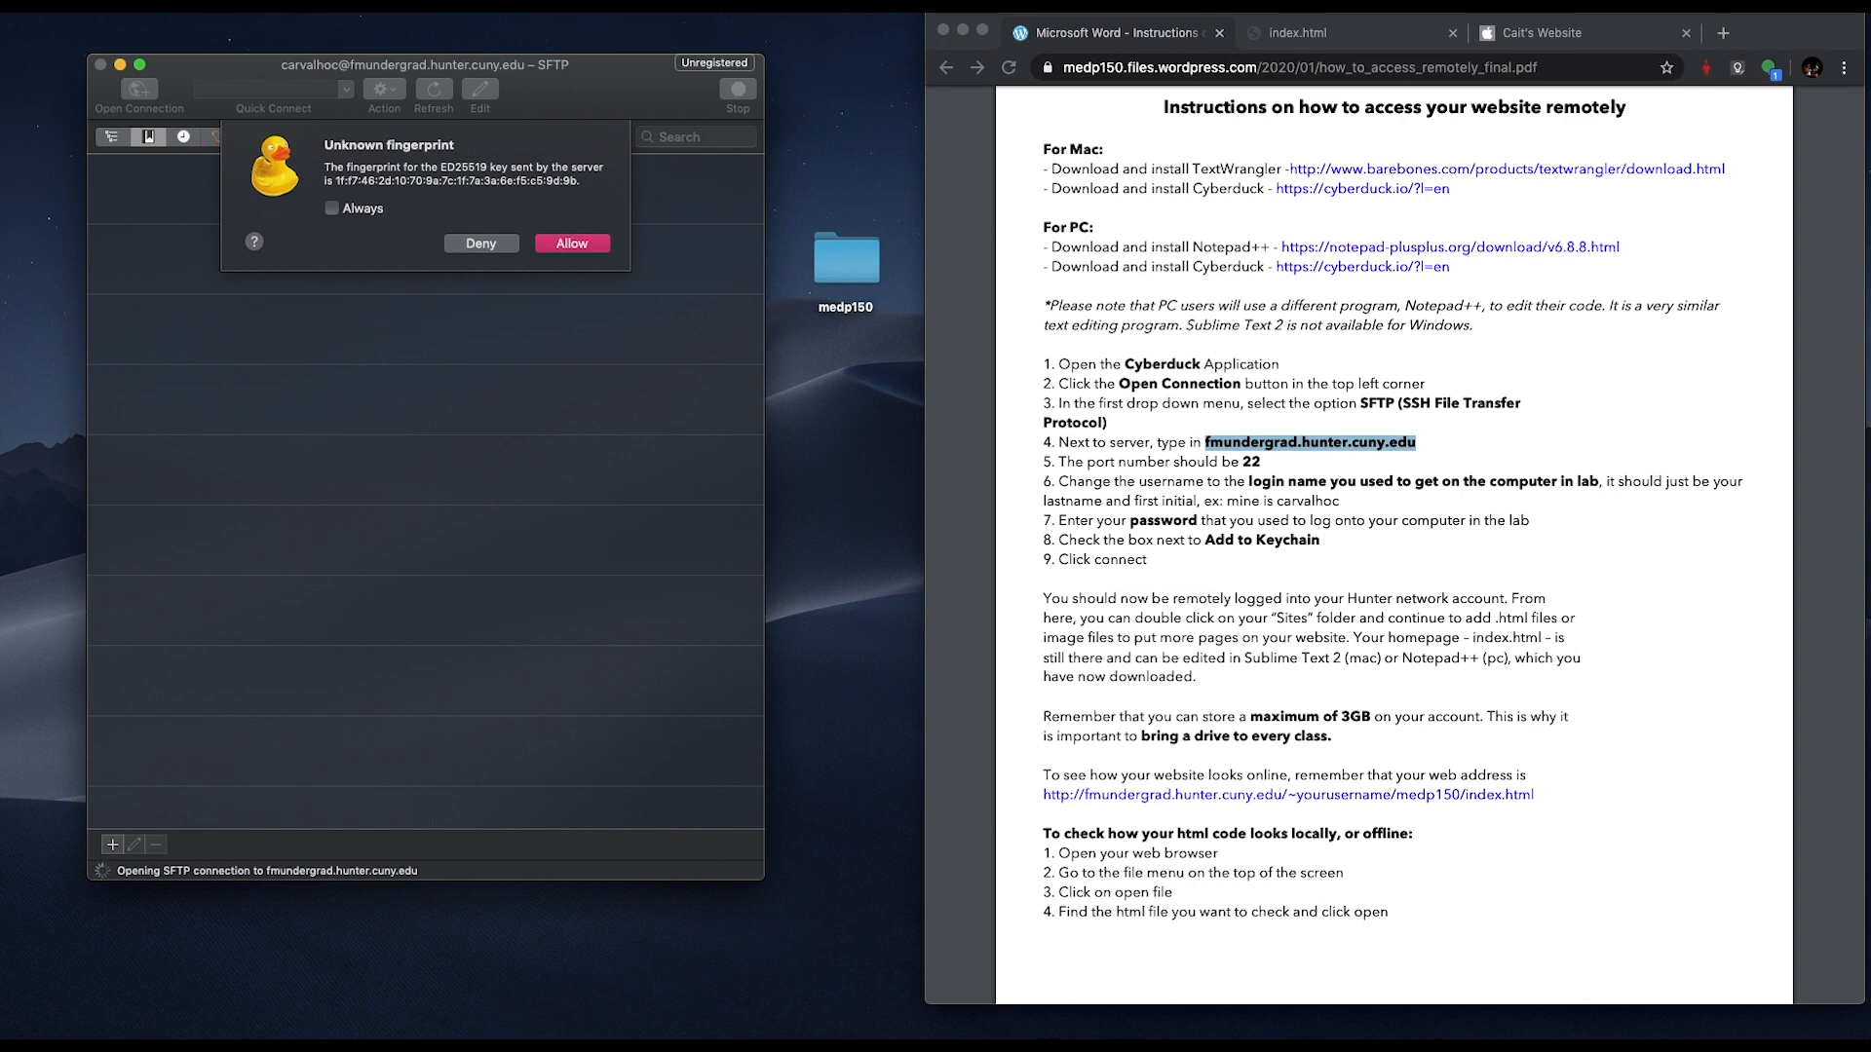
- Allow the server's ED25519 fingerprint and select the Sites folder in the remote home listing
{"action": "left_click", "coordinate": [556, 251]}
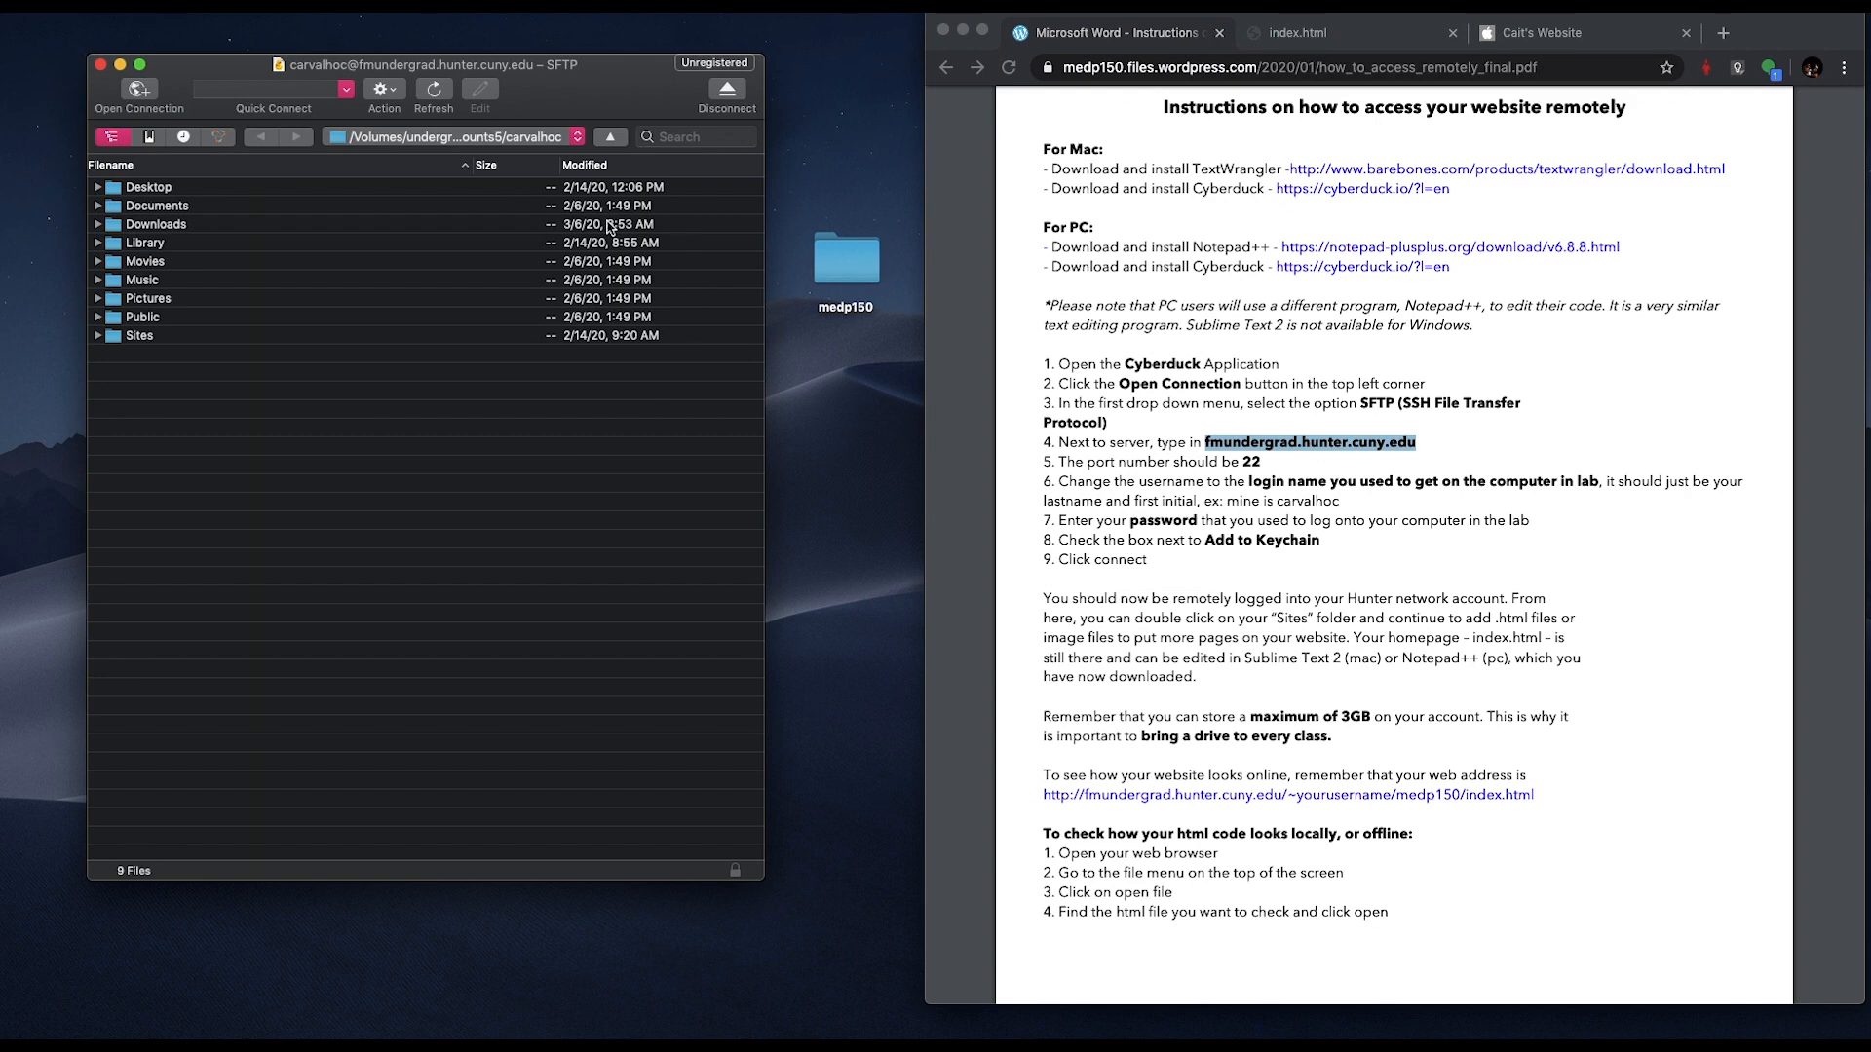
{"action": "left_click", "coordinate": [141, 342]}
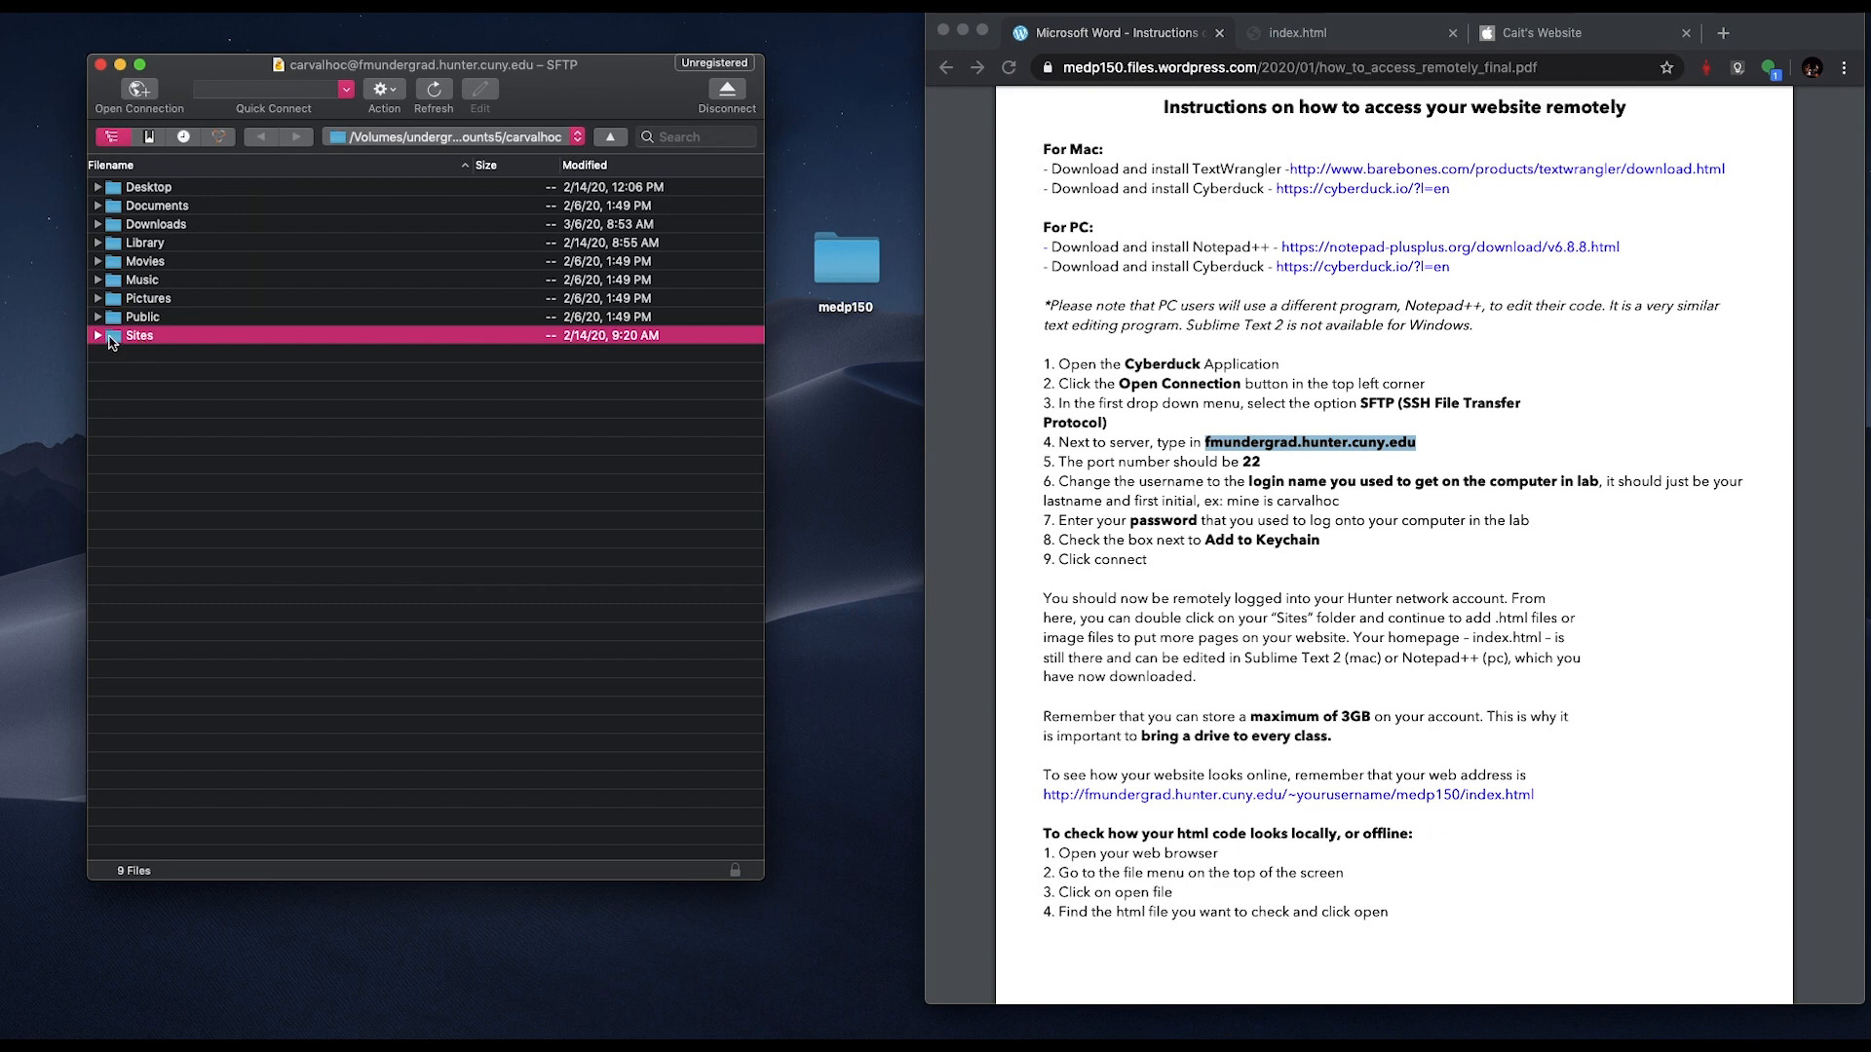
- Open the remote Sites folder and expand medp150 to show its files
{"action": "double_click", "coordinate": [111, 337]}
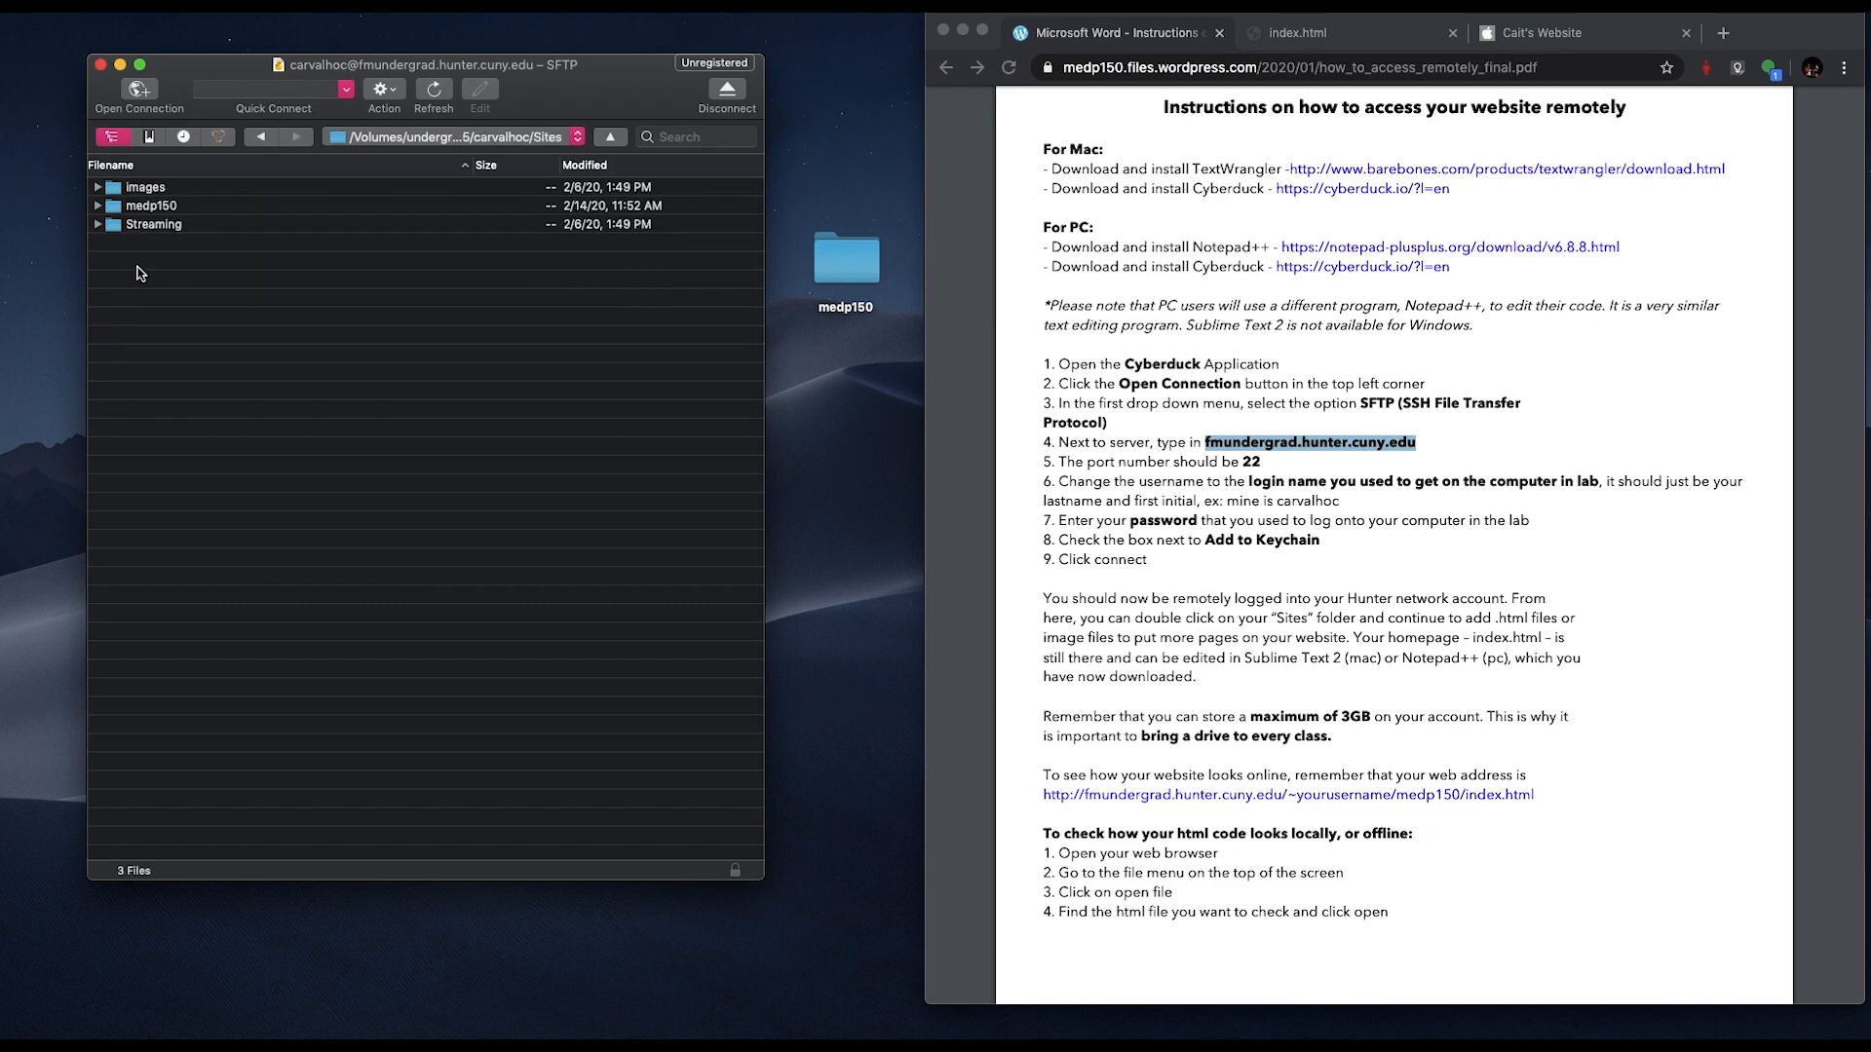
{"action": "left_click", "coordinate": [153, 212]}
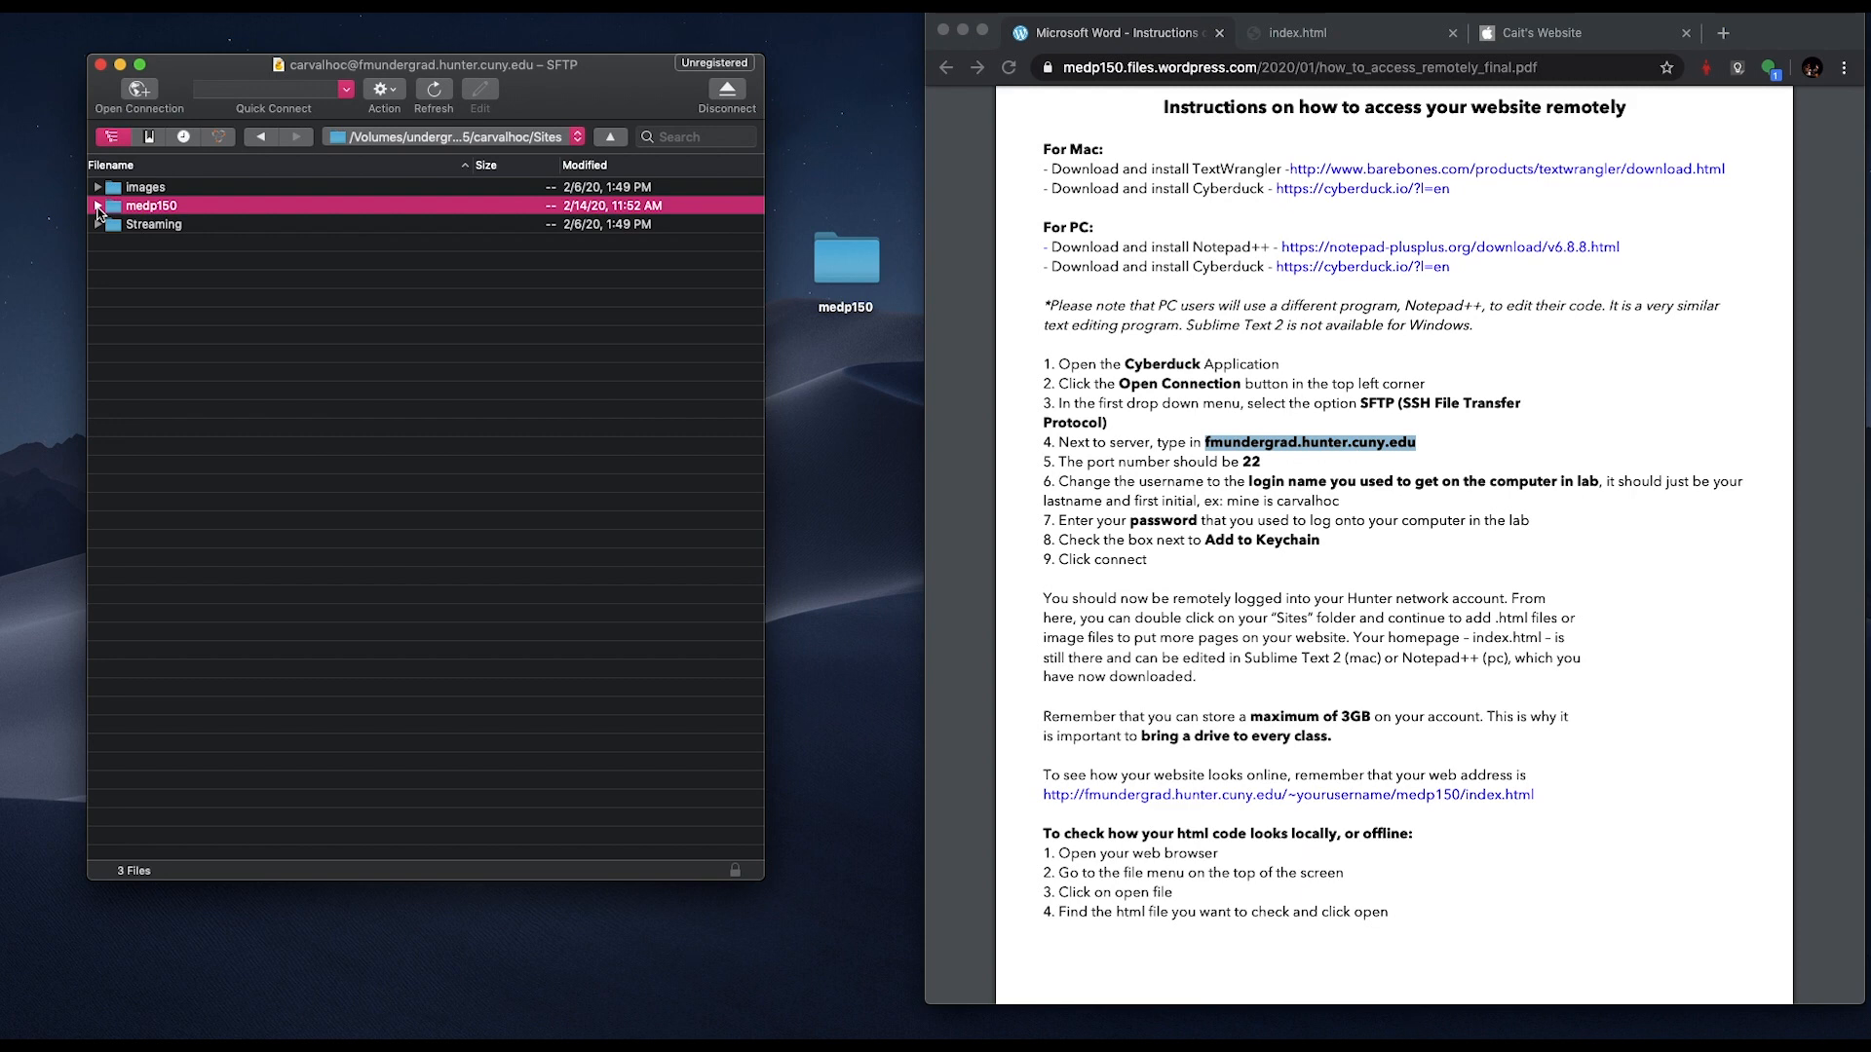
{"action": "left_click", "coordinate": [98, 206]}
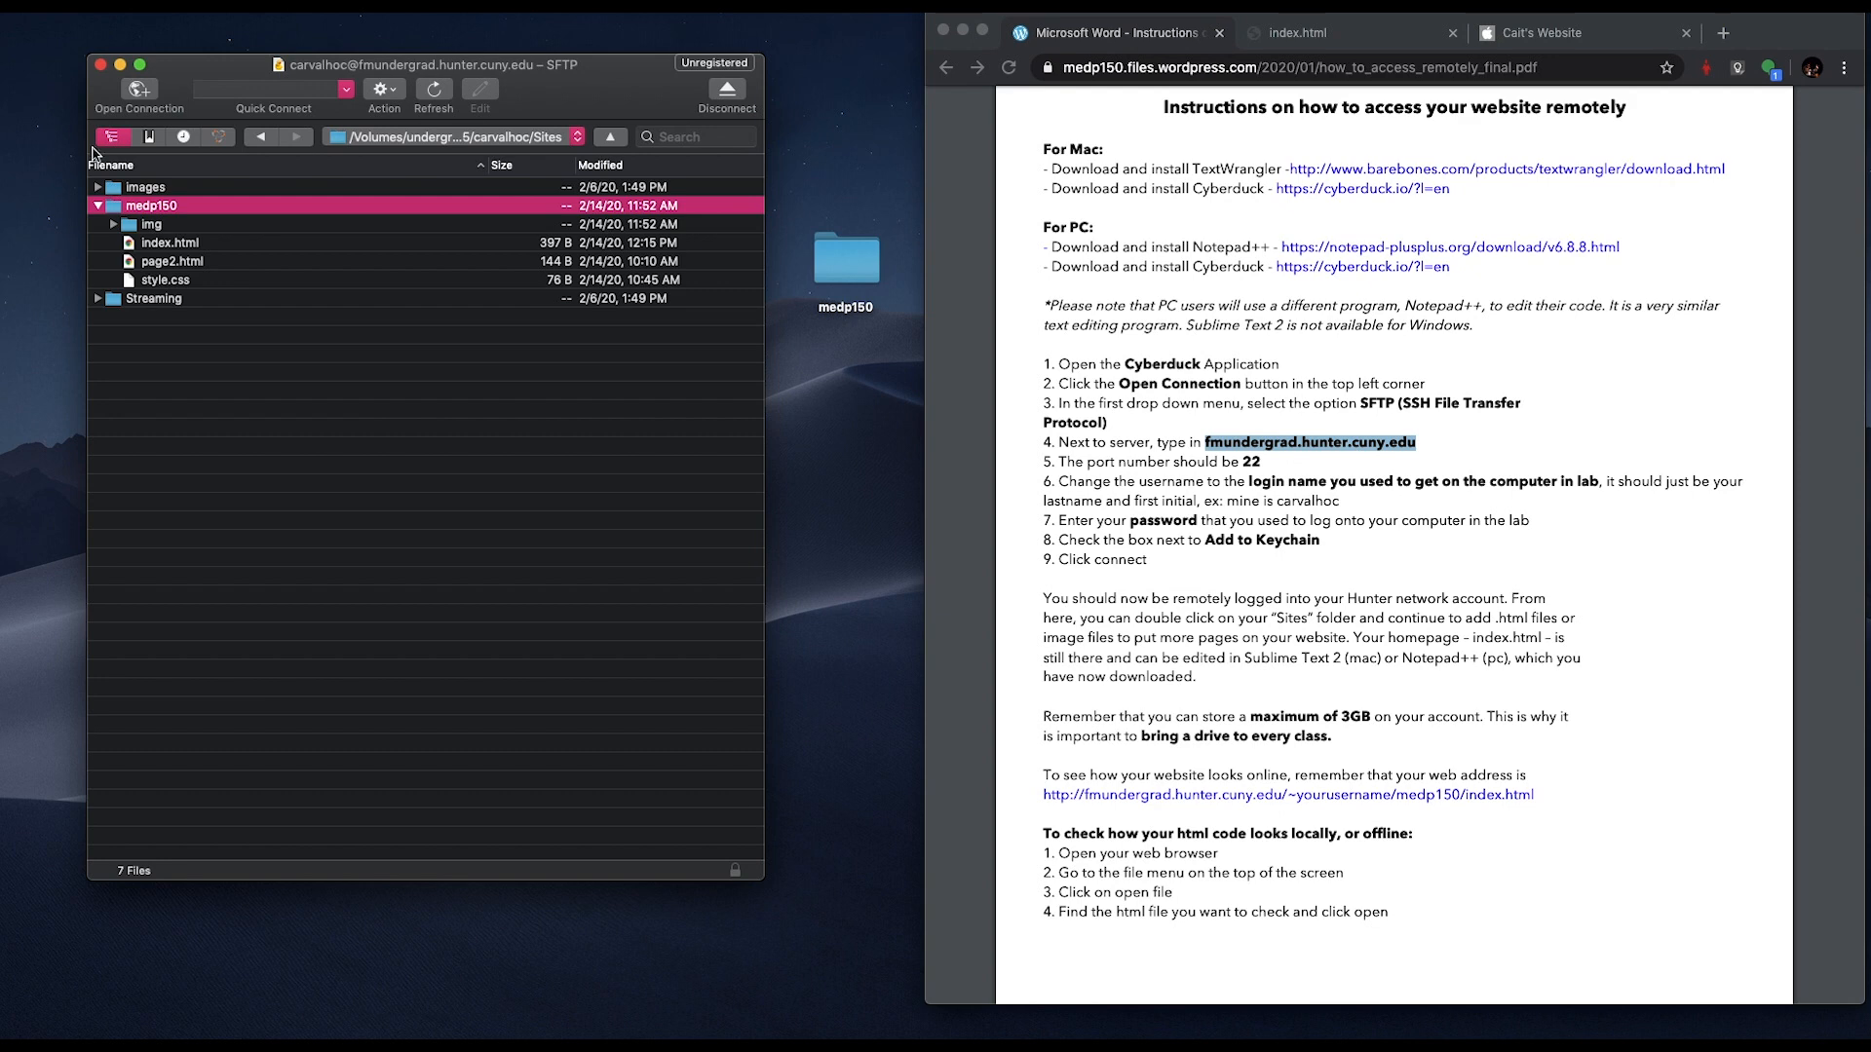
- Switch to the live Cait's Website tab in Chrome and select its full web address
{"action": "left_click", "coordinate": [1532, 31]}
{"action": "double_click", "coordinate": [1155, 72]}
{"action": "double_click", "coordinate": [1155, 71]}
{"action": "triple_click", "coordinate": [1155, 71]}
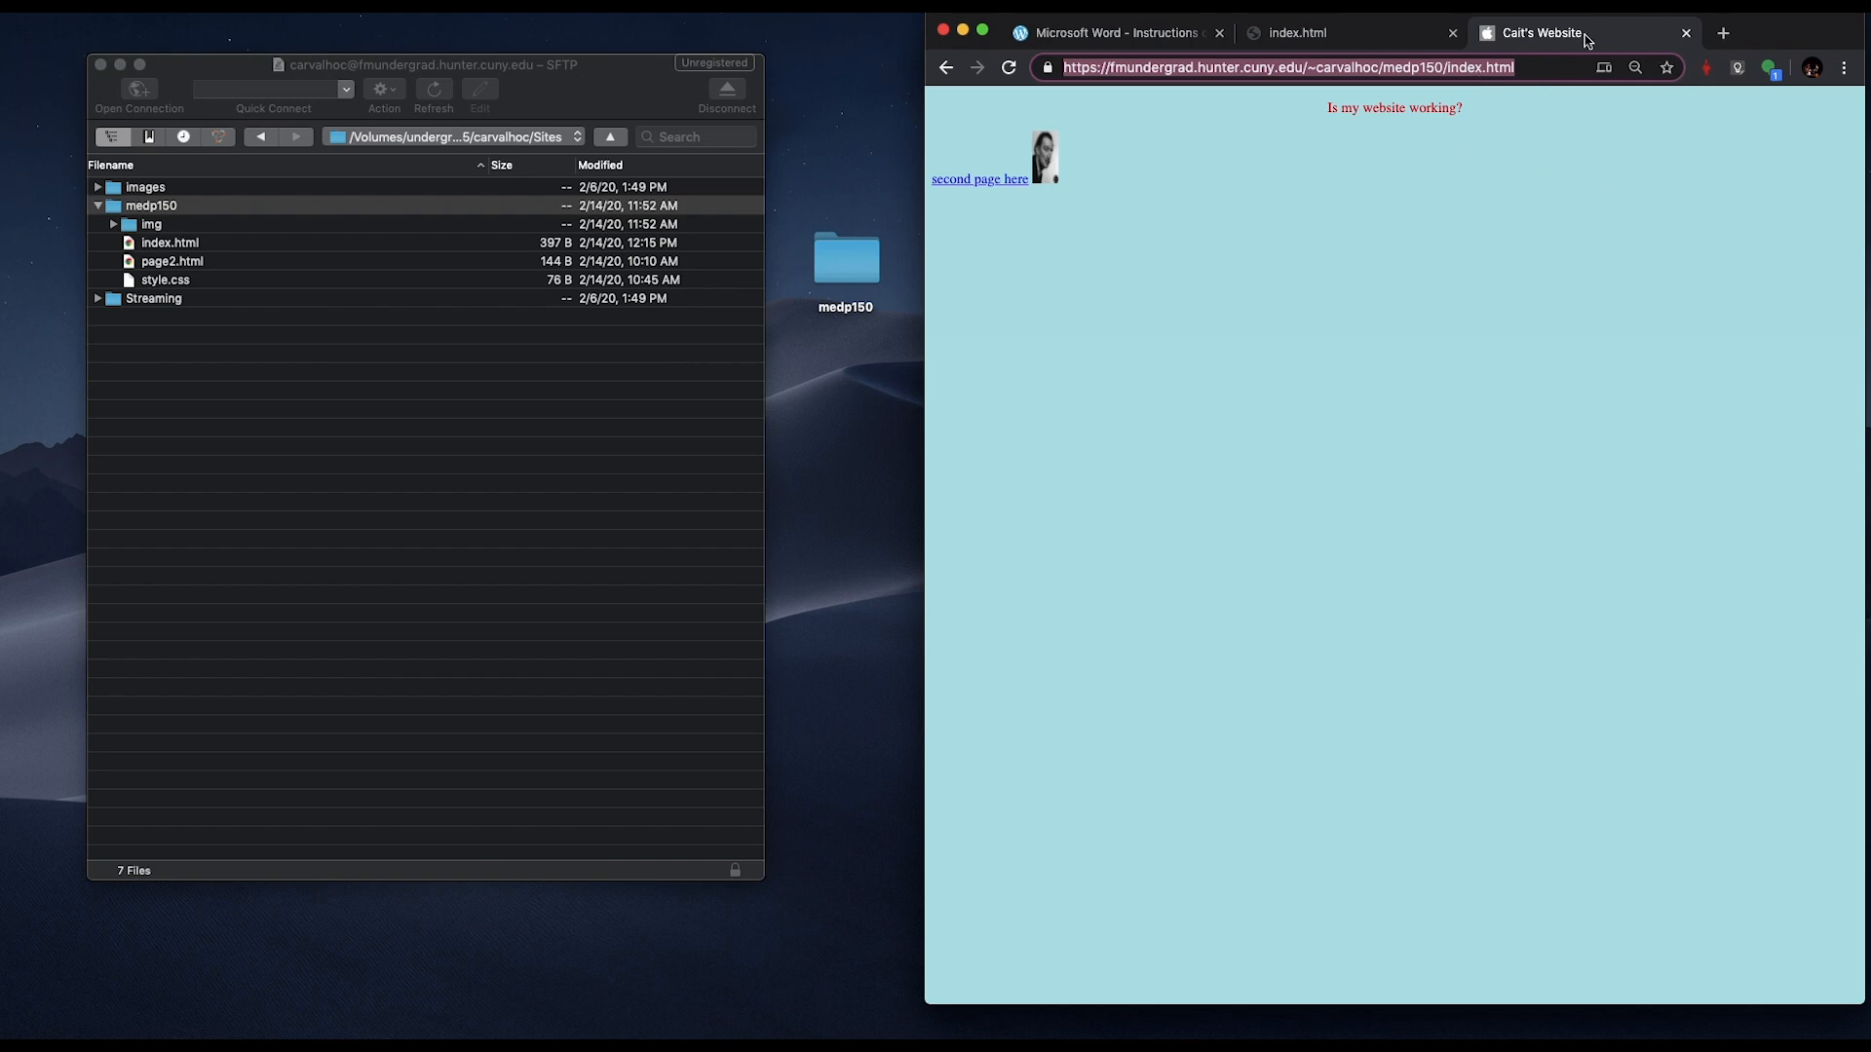
{"action": "left_click", "coordinate": [1148, 34]}
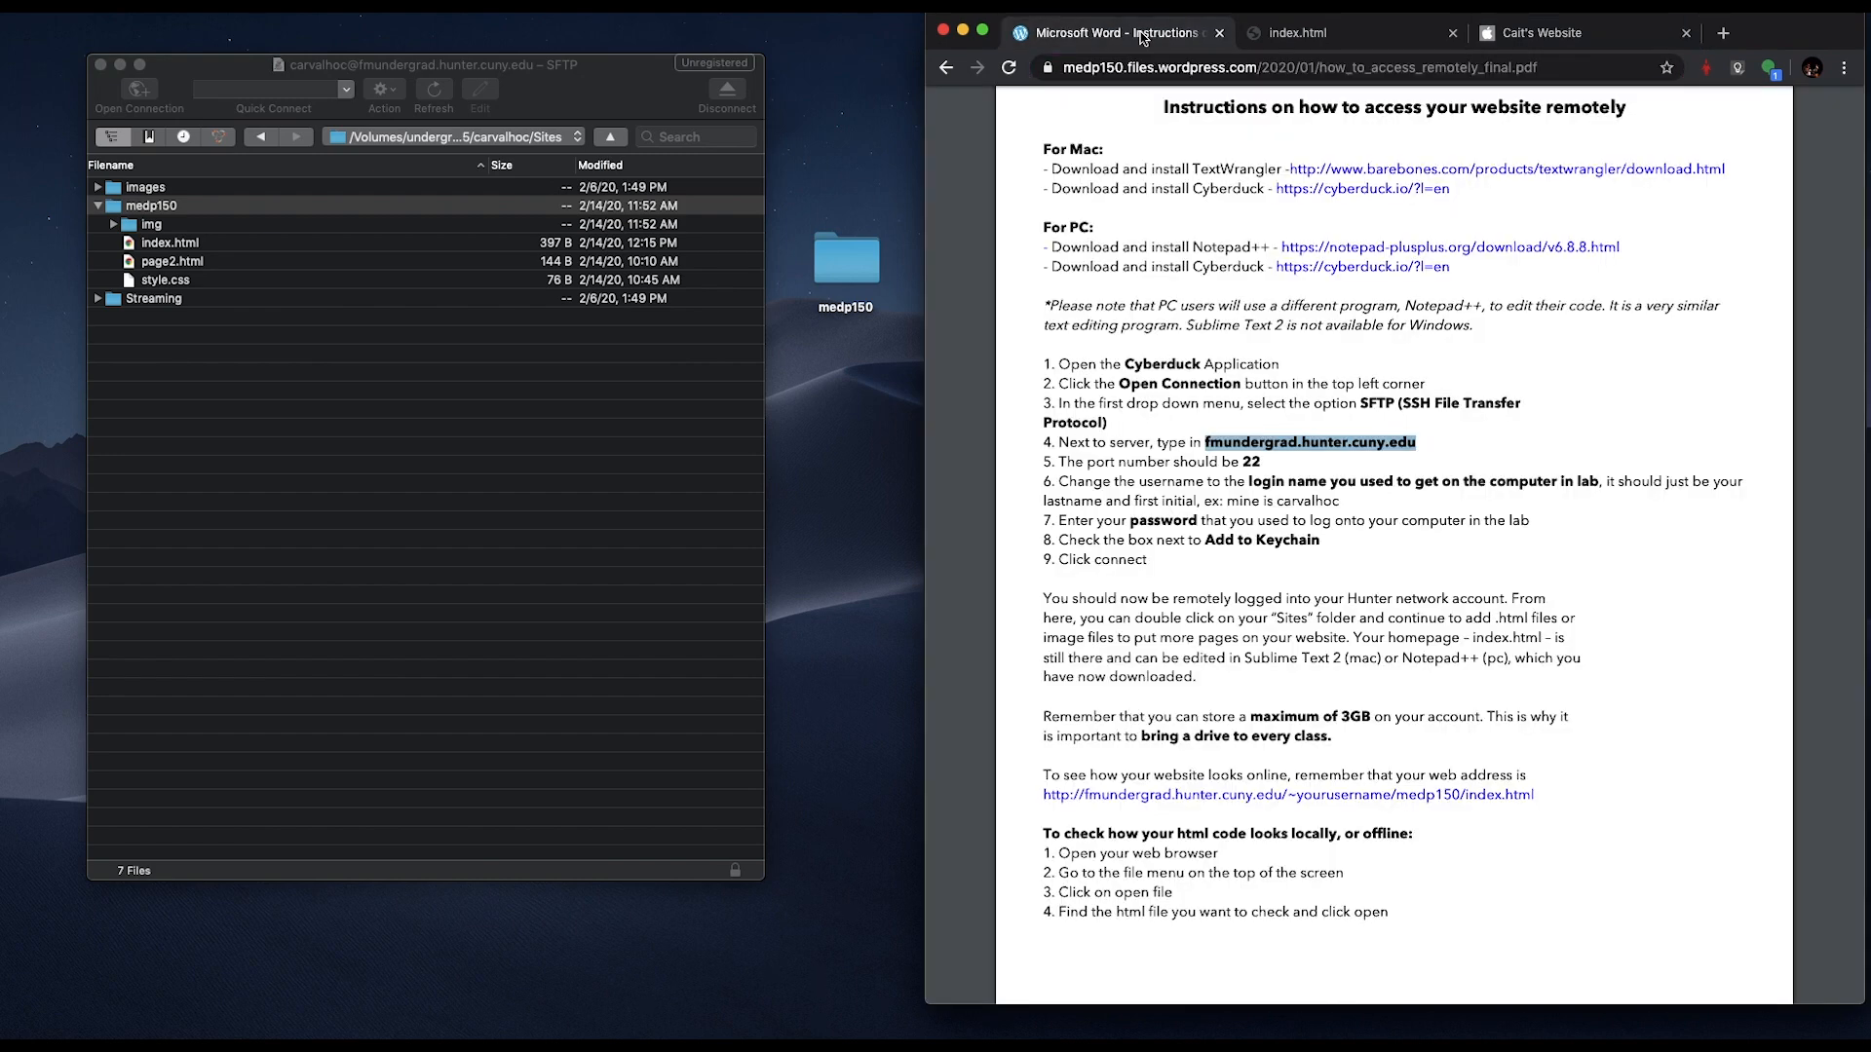
{"action": "scroll", "coordinate": [1272, 639], "scroll_direction": "down", "scroll_amount": 2}
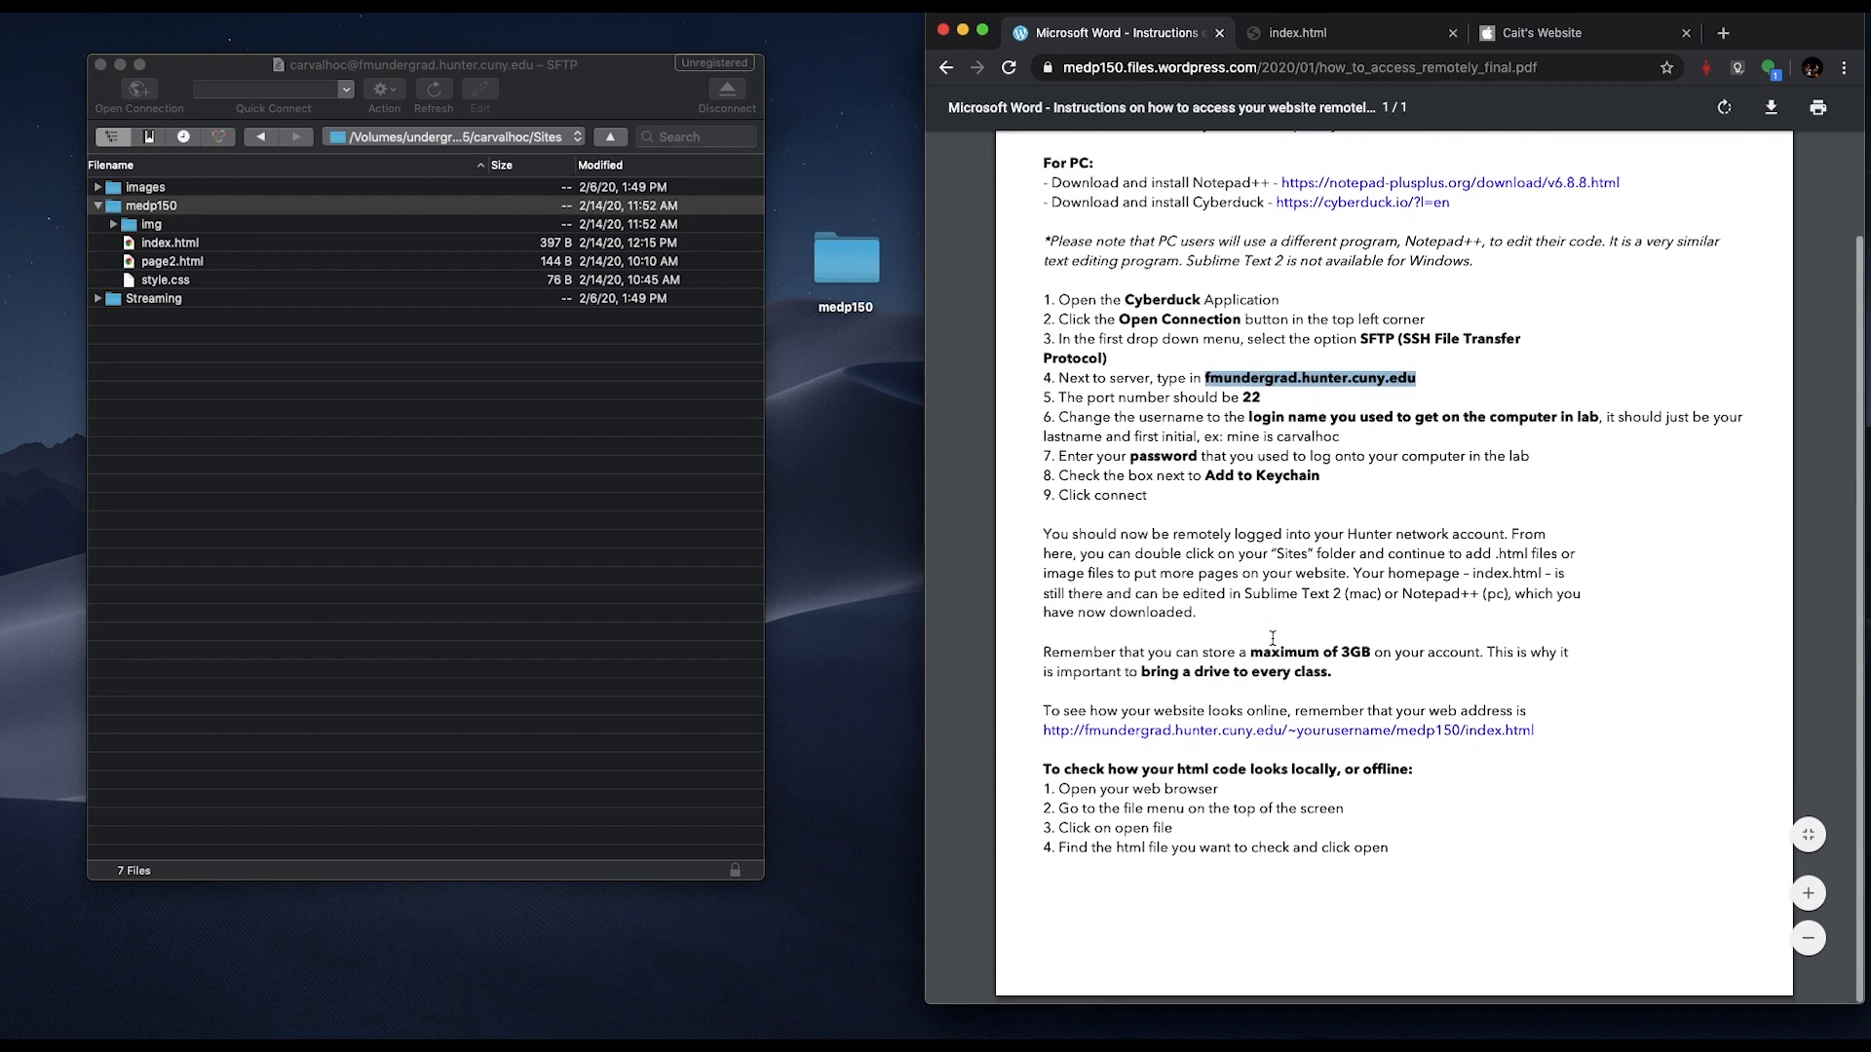
{"action": "left_click", "coordinate": [1563, 743]}
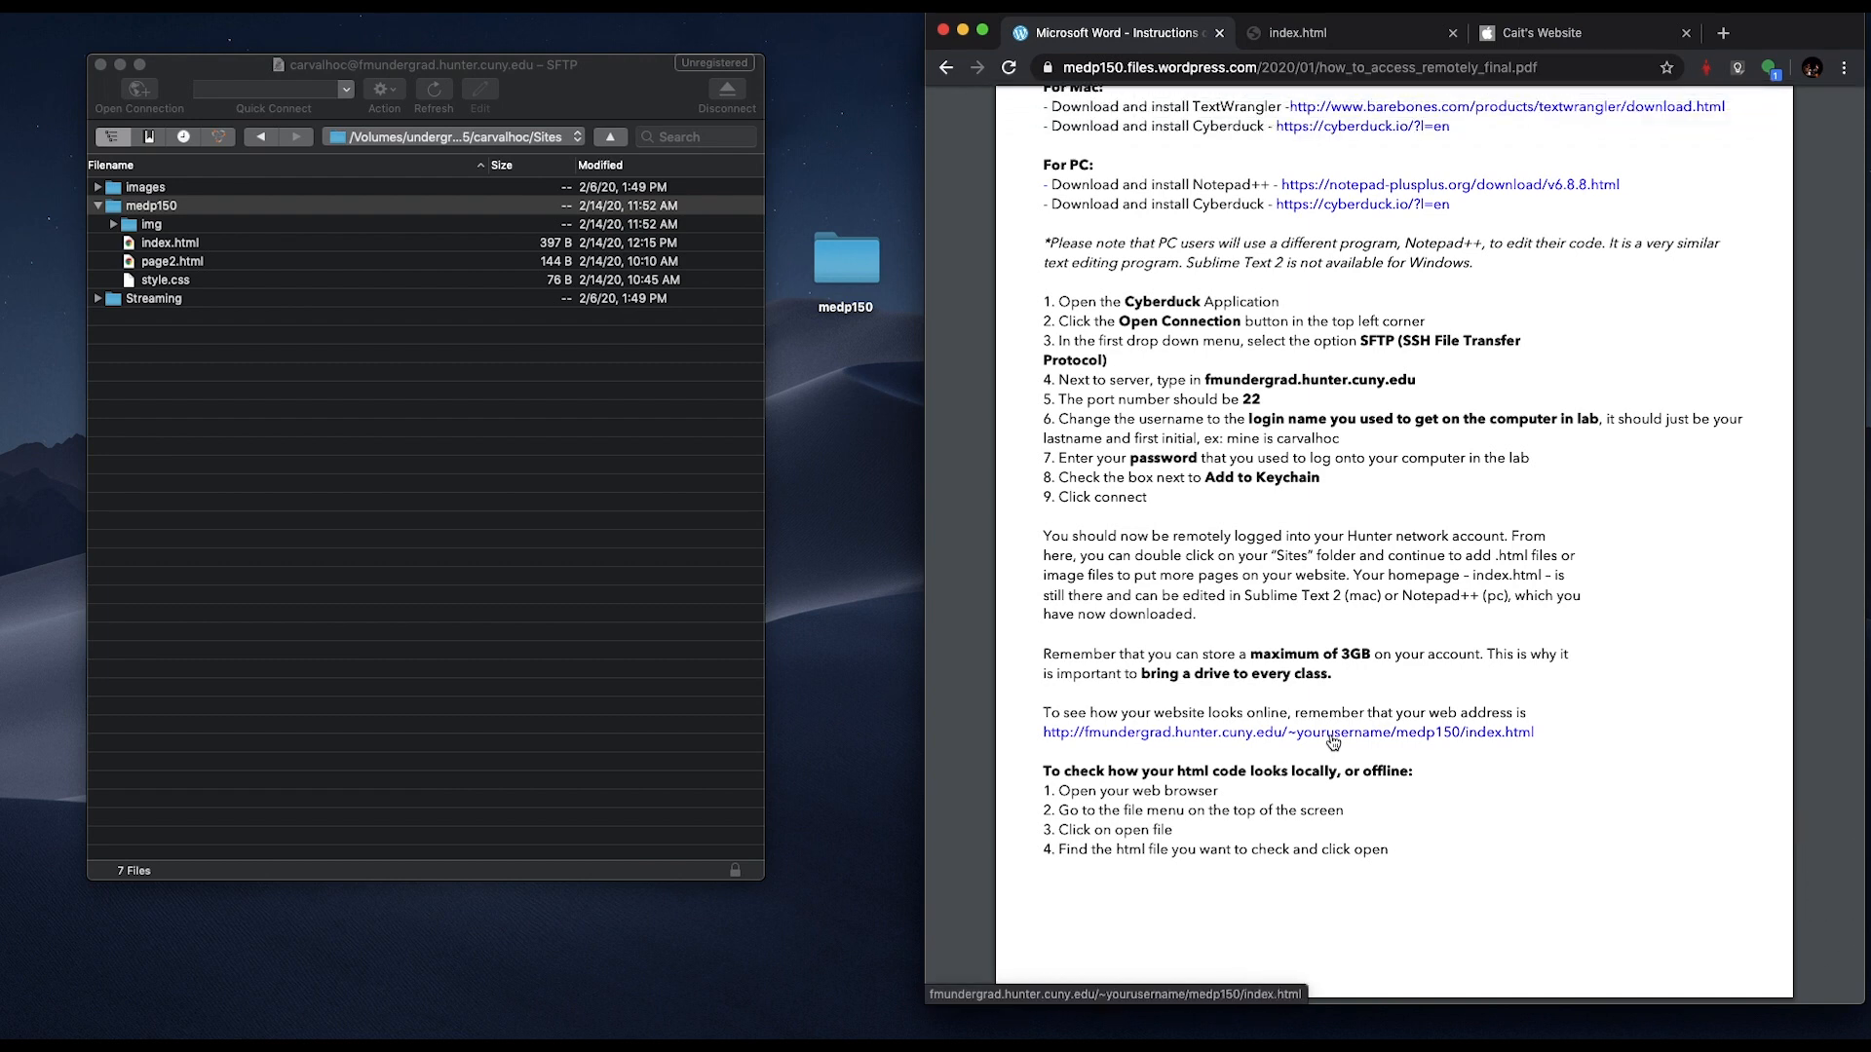
{"action": "left_click", "coordinate": [1542, 32]}
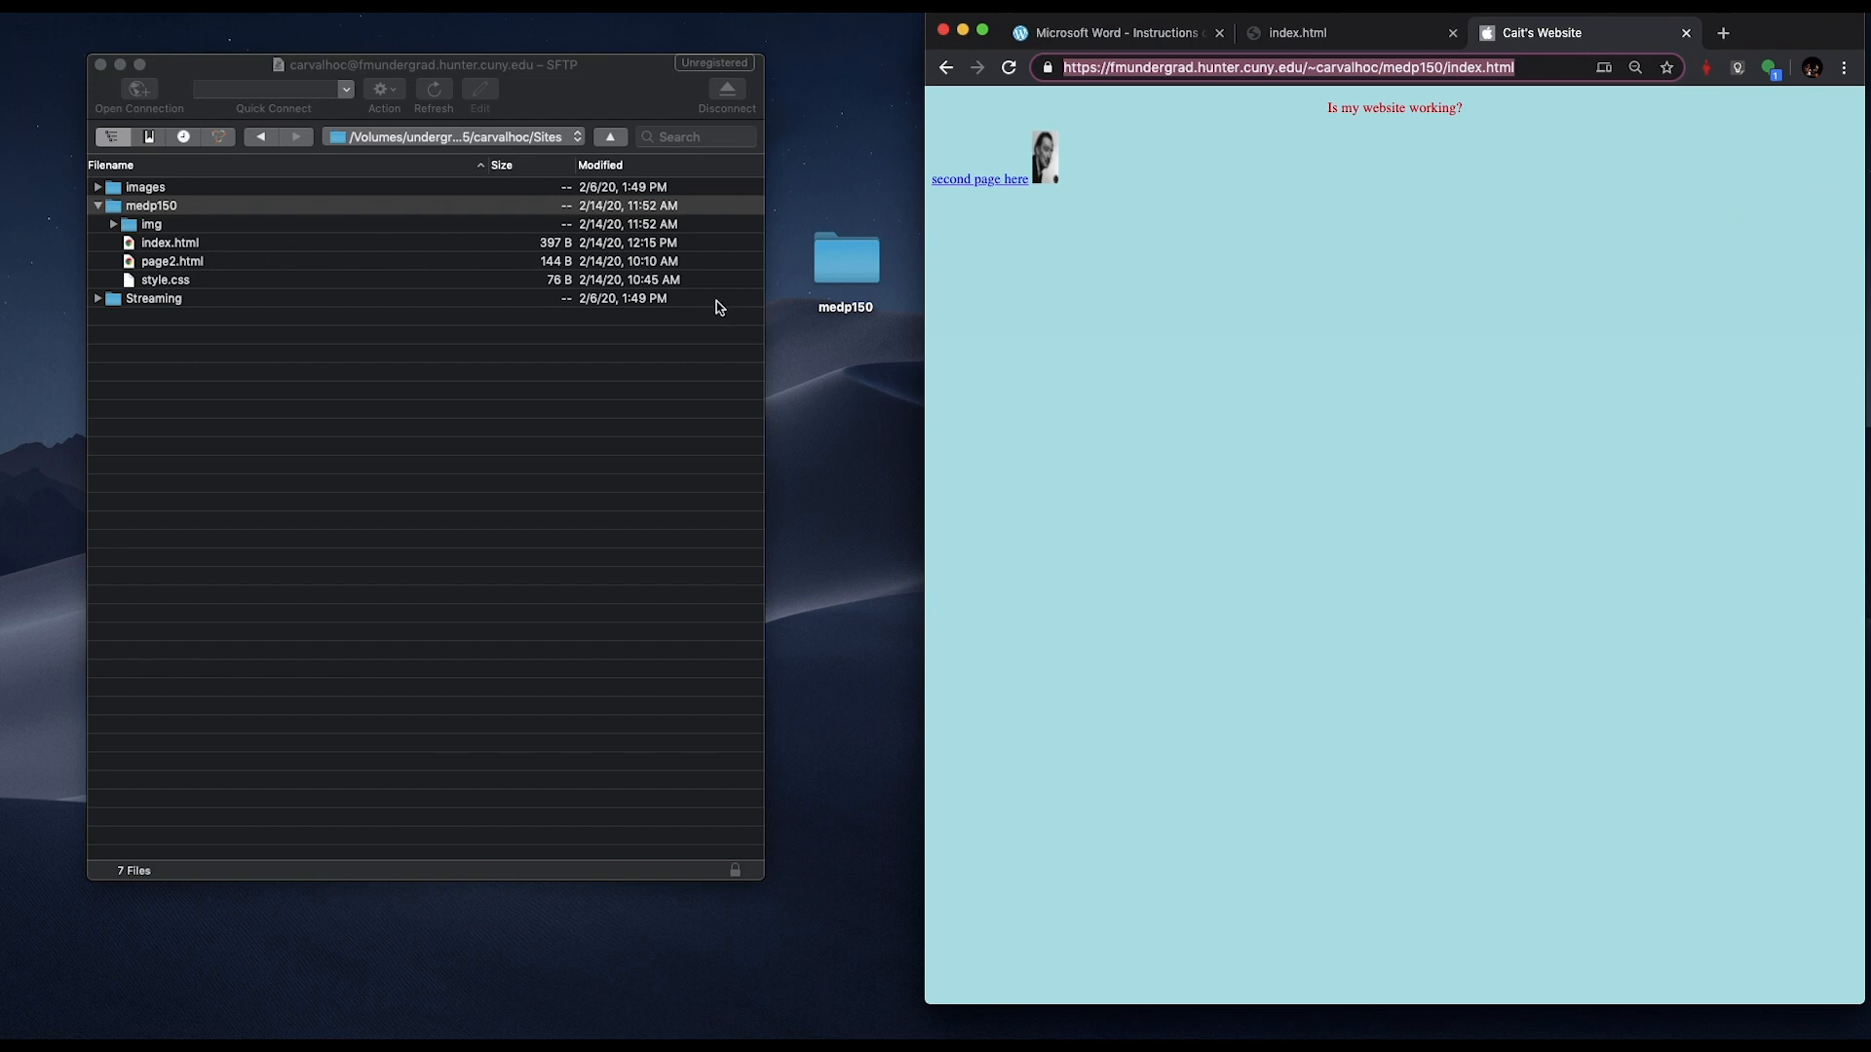
{"action": "left_click", "coordinate": [827, 282]}
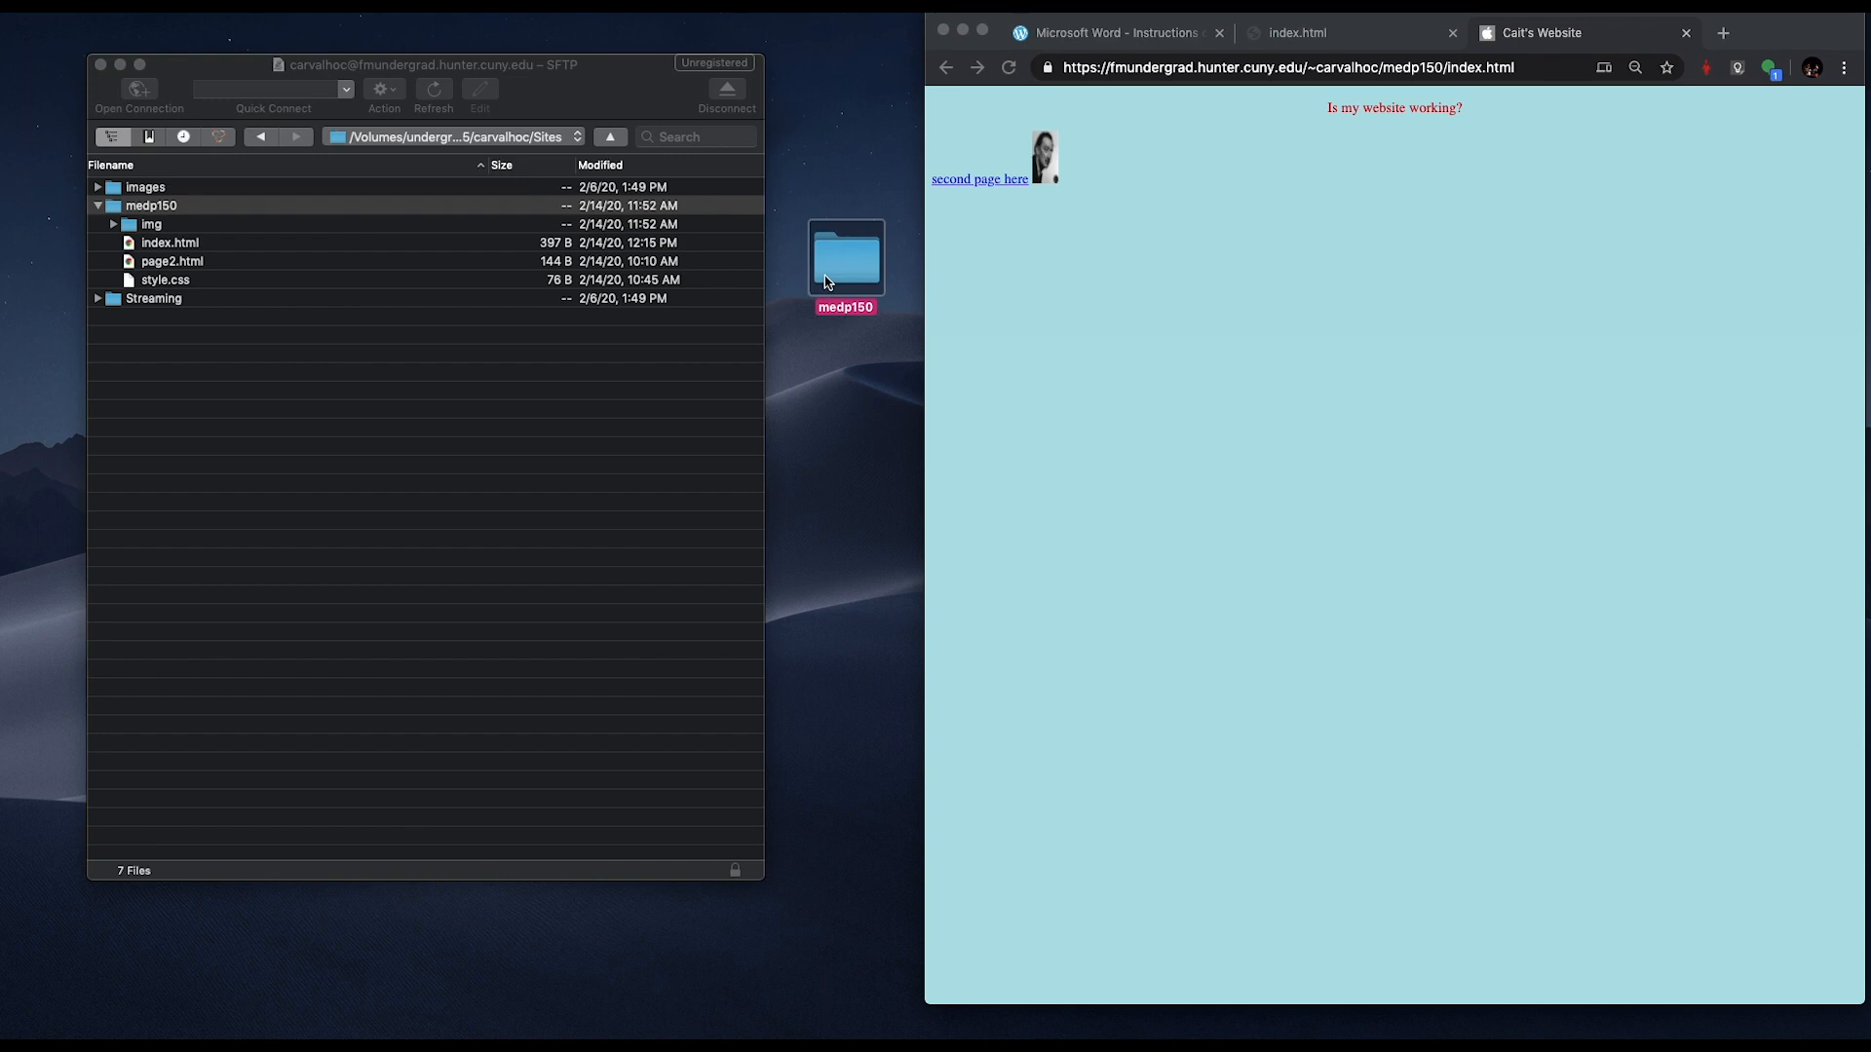
- Open the desktop medp150 index.html in Chrome and compare it with the hosted Cait's Website tab
{"action": "left_click_drag", "start_coordinate": [843, 258], "coordinate": [848, 136]}
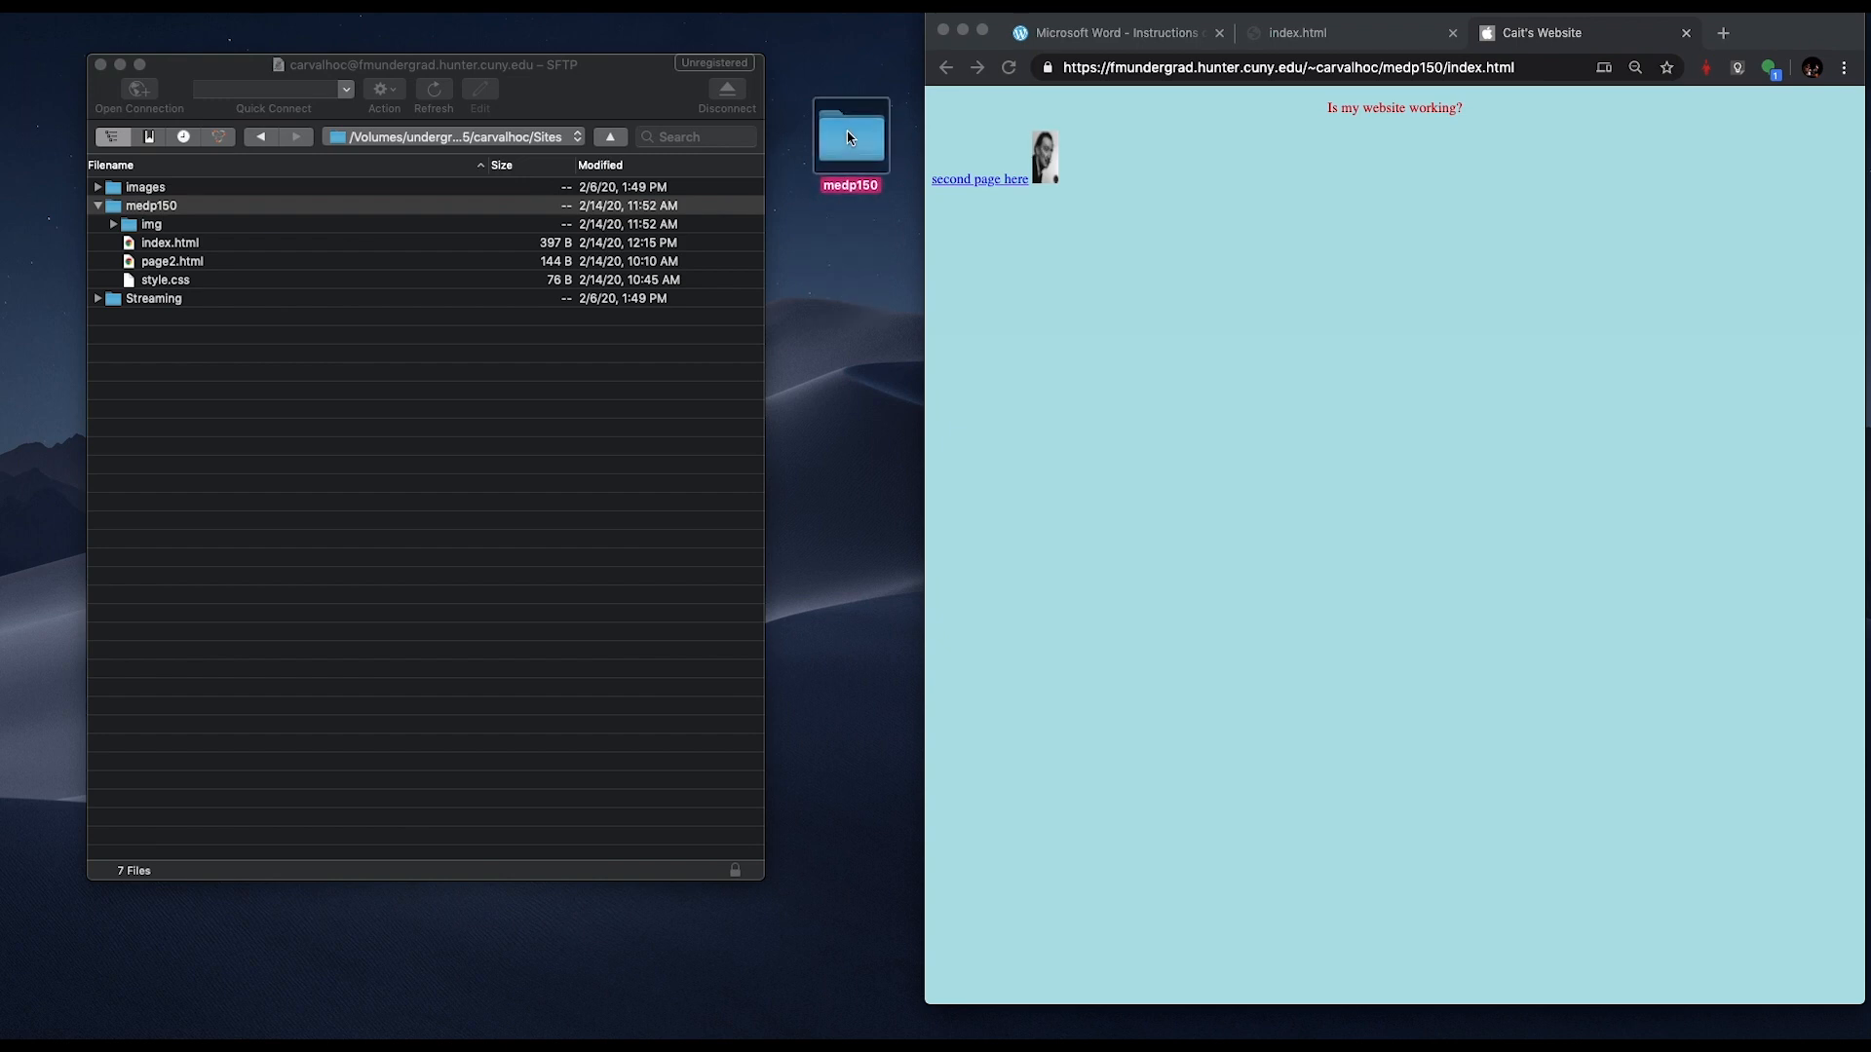
{"action": "double_click", "coordinate": [847, 137]}
{"action": "left_click_drag", "start_coordinate": [1121, 464], "coordinate": [1127, 473]}
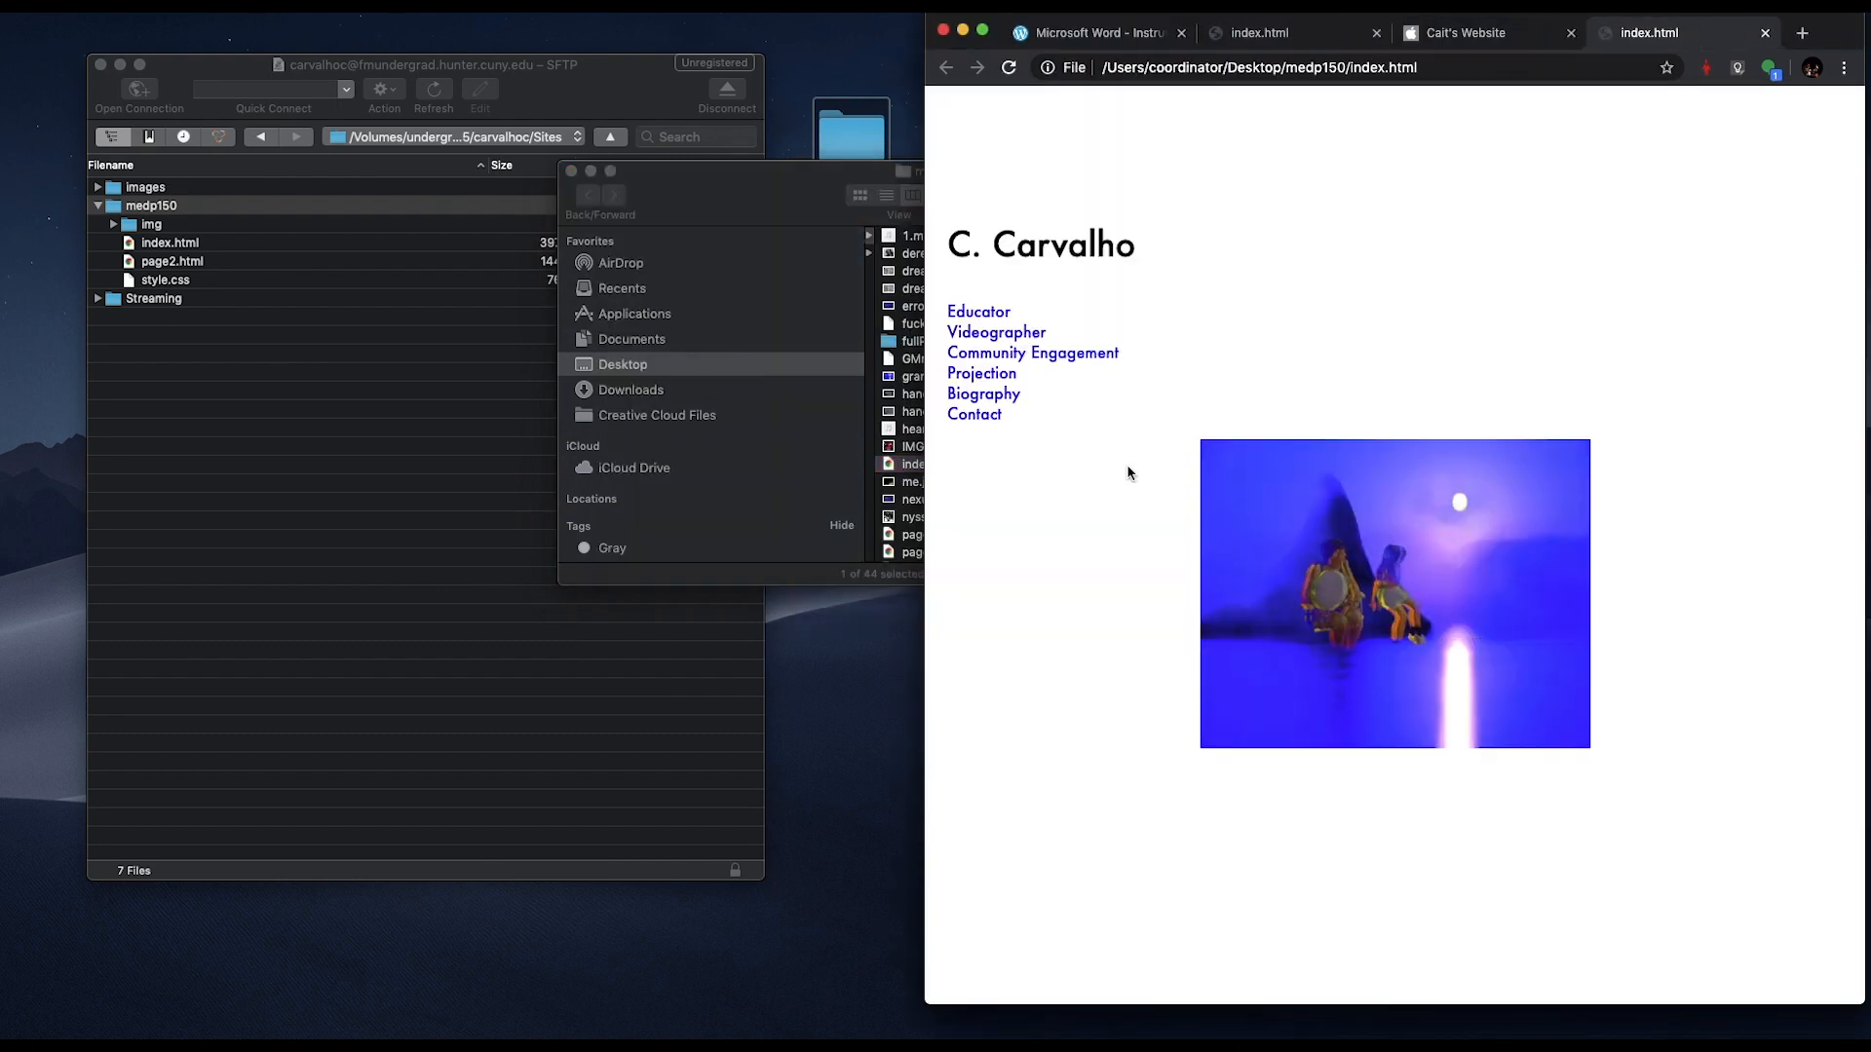
{"action": "double_click", "coordinate": [1444, 66]}
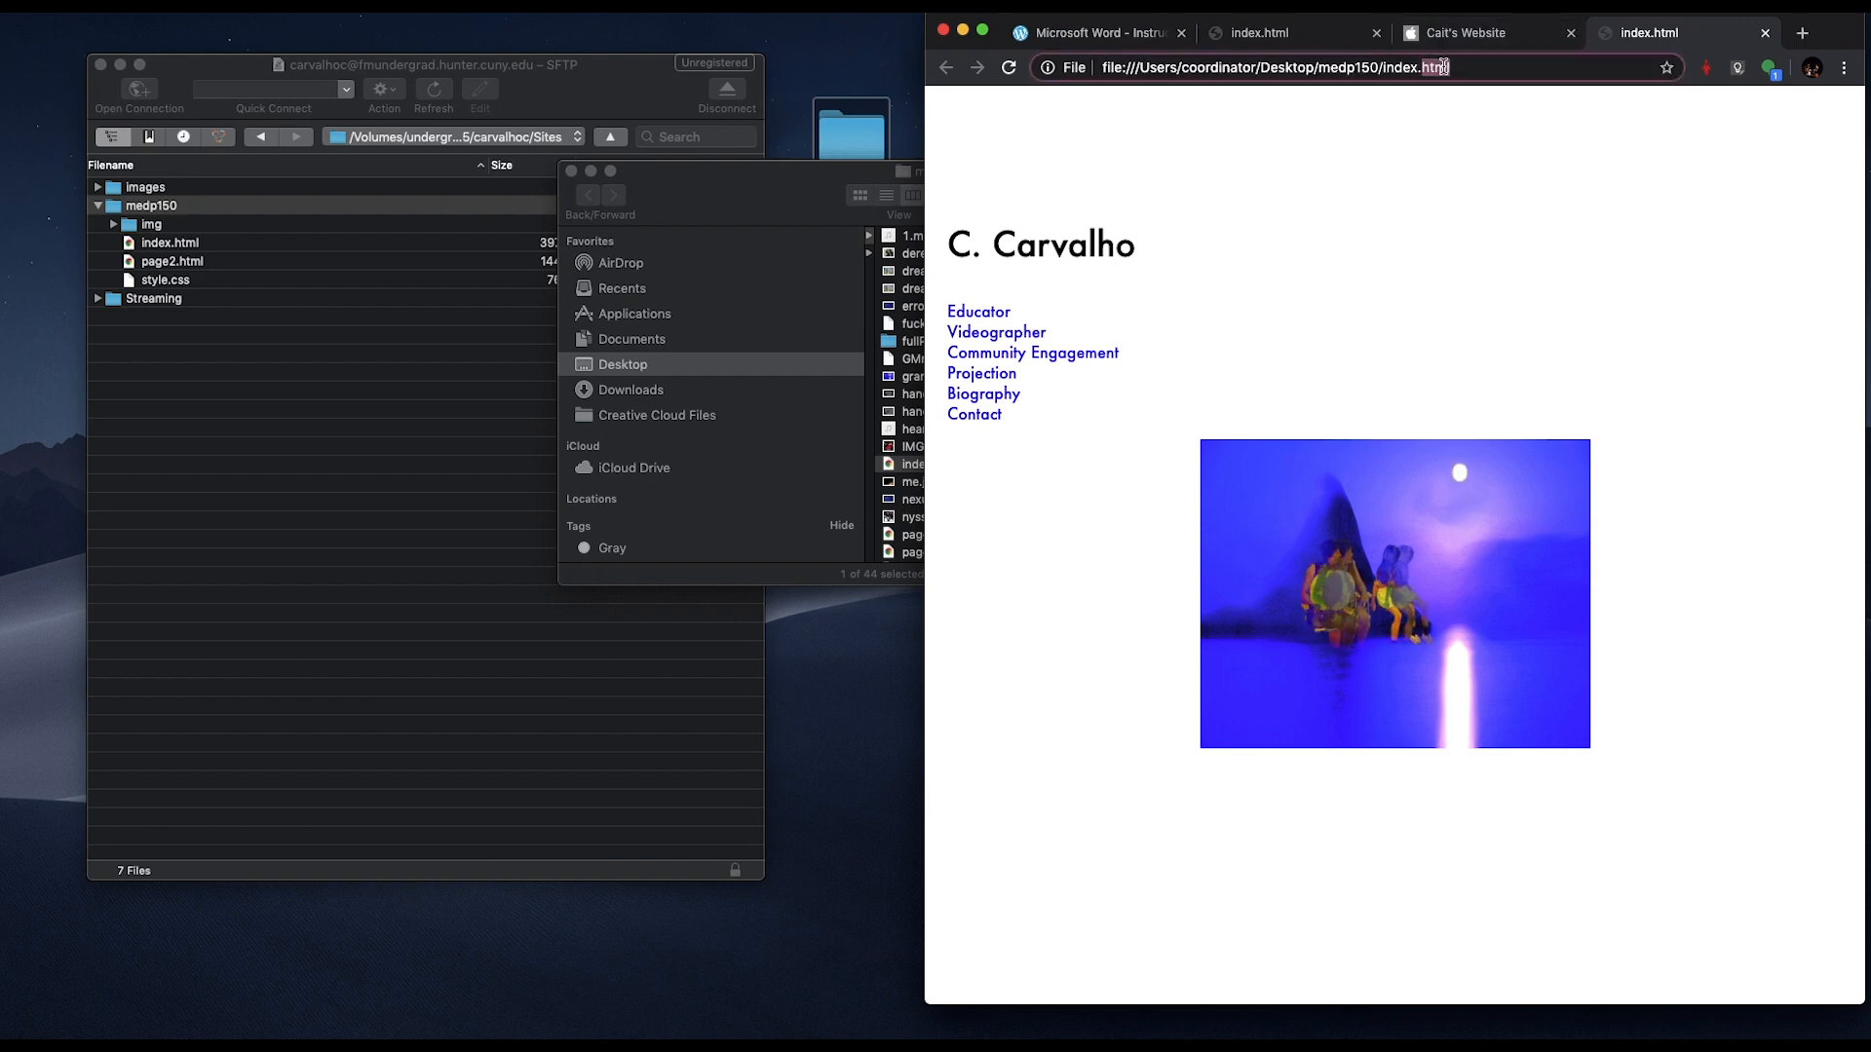
{"action": "left_click", "coordinate": [1479, 37]}
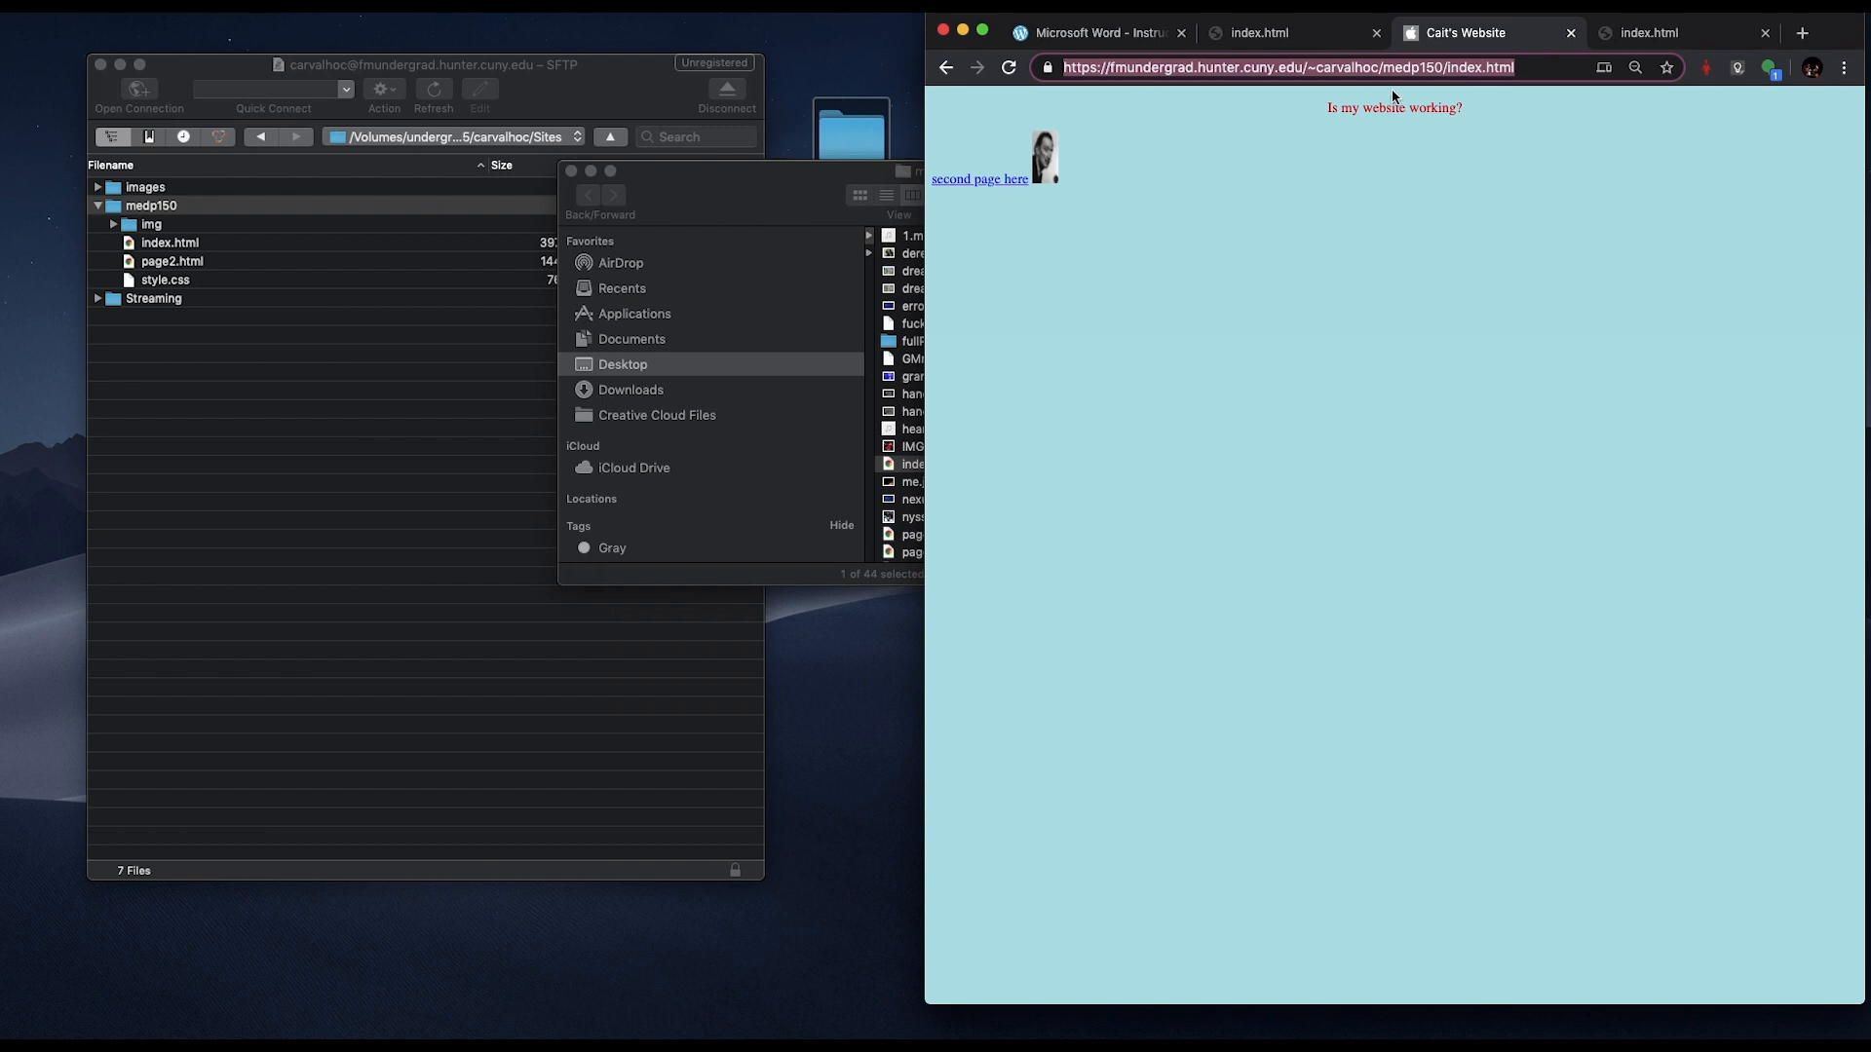
{"action": "left_click", "coordinate": [1691, 37]}
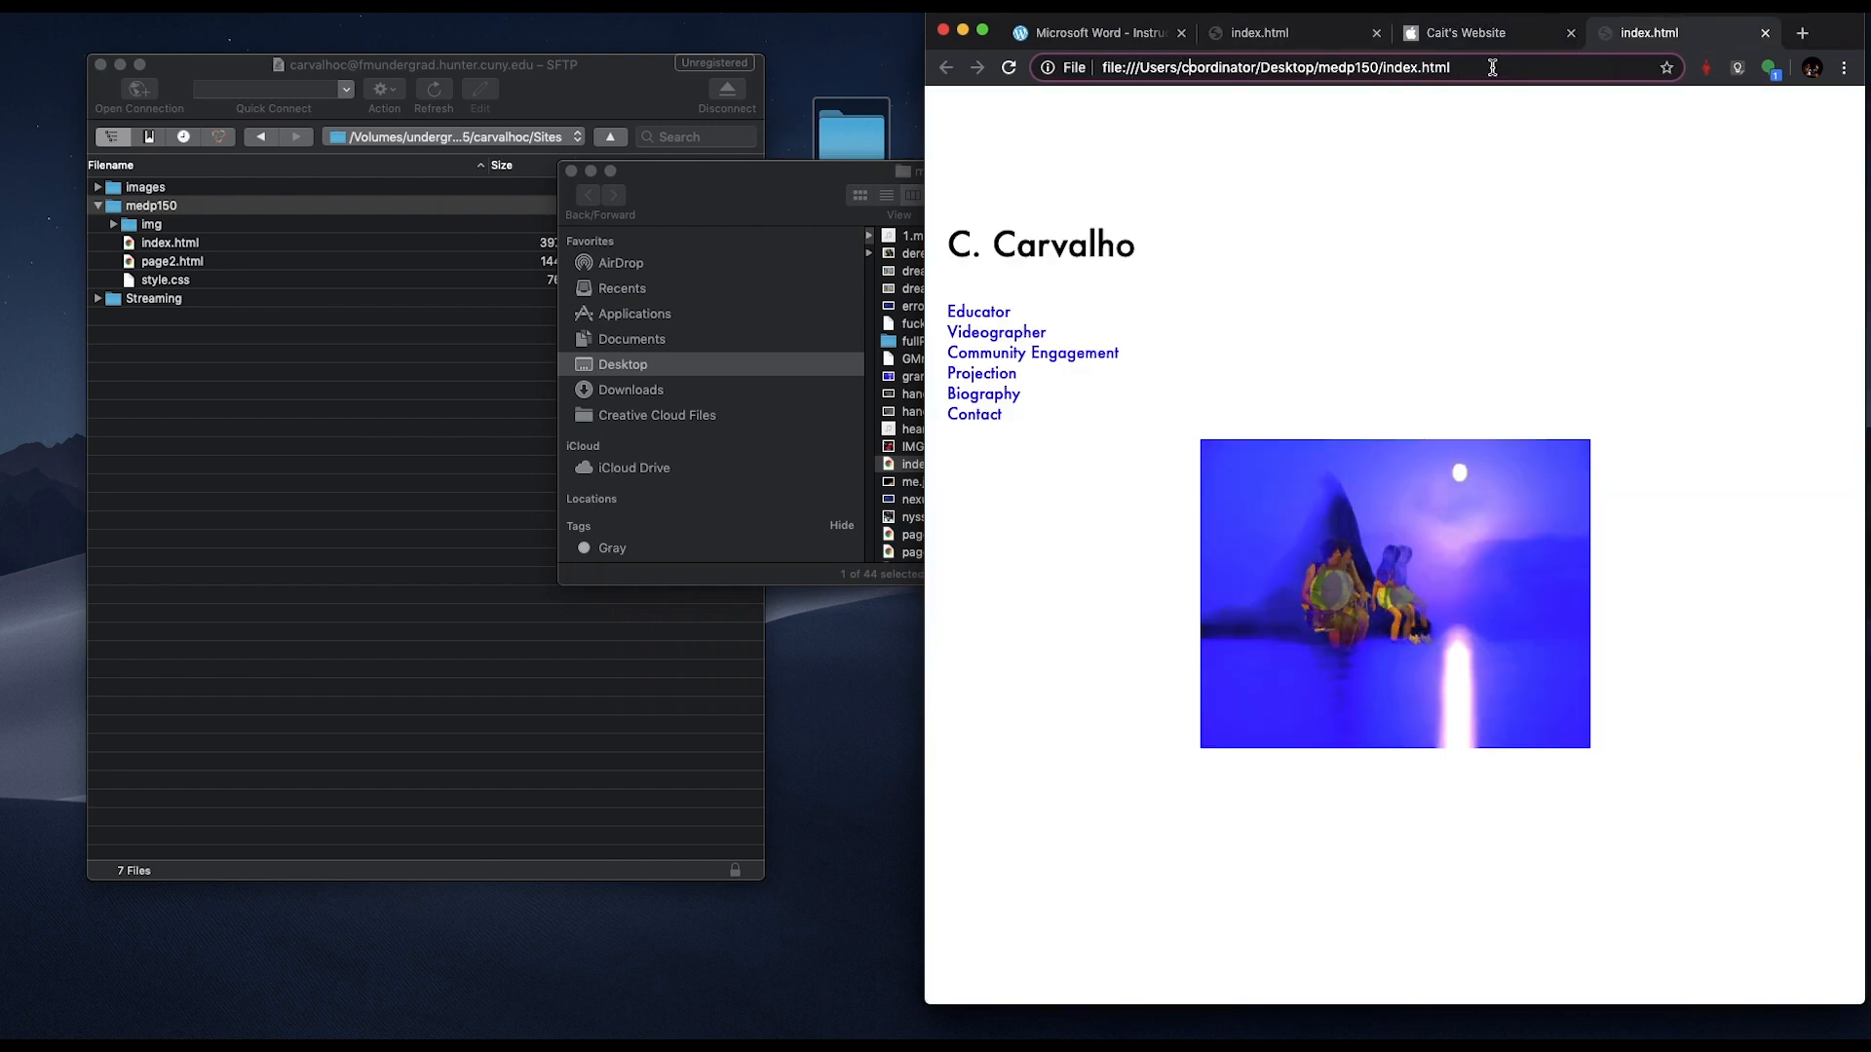
{"action": "left_click_drag", "start_coordinate": [1492, 67], "coordinate": [1106, 68]}
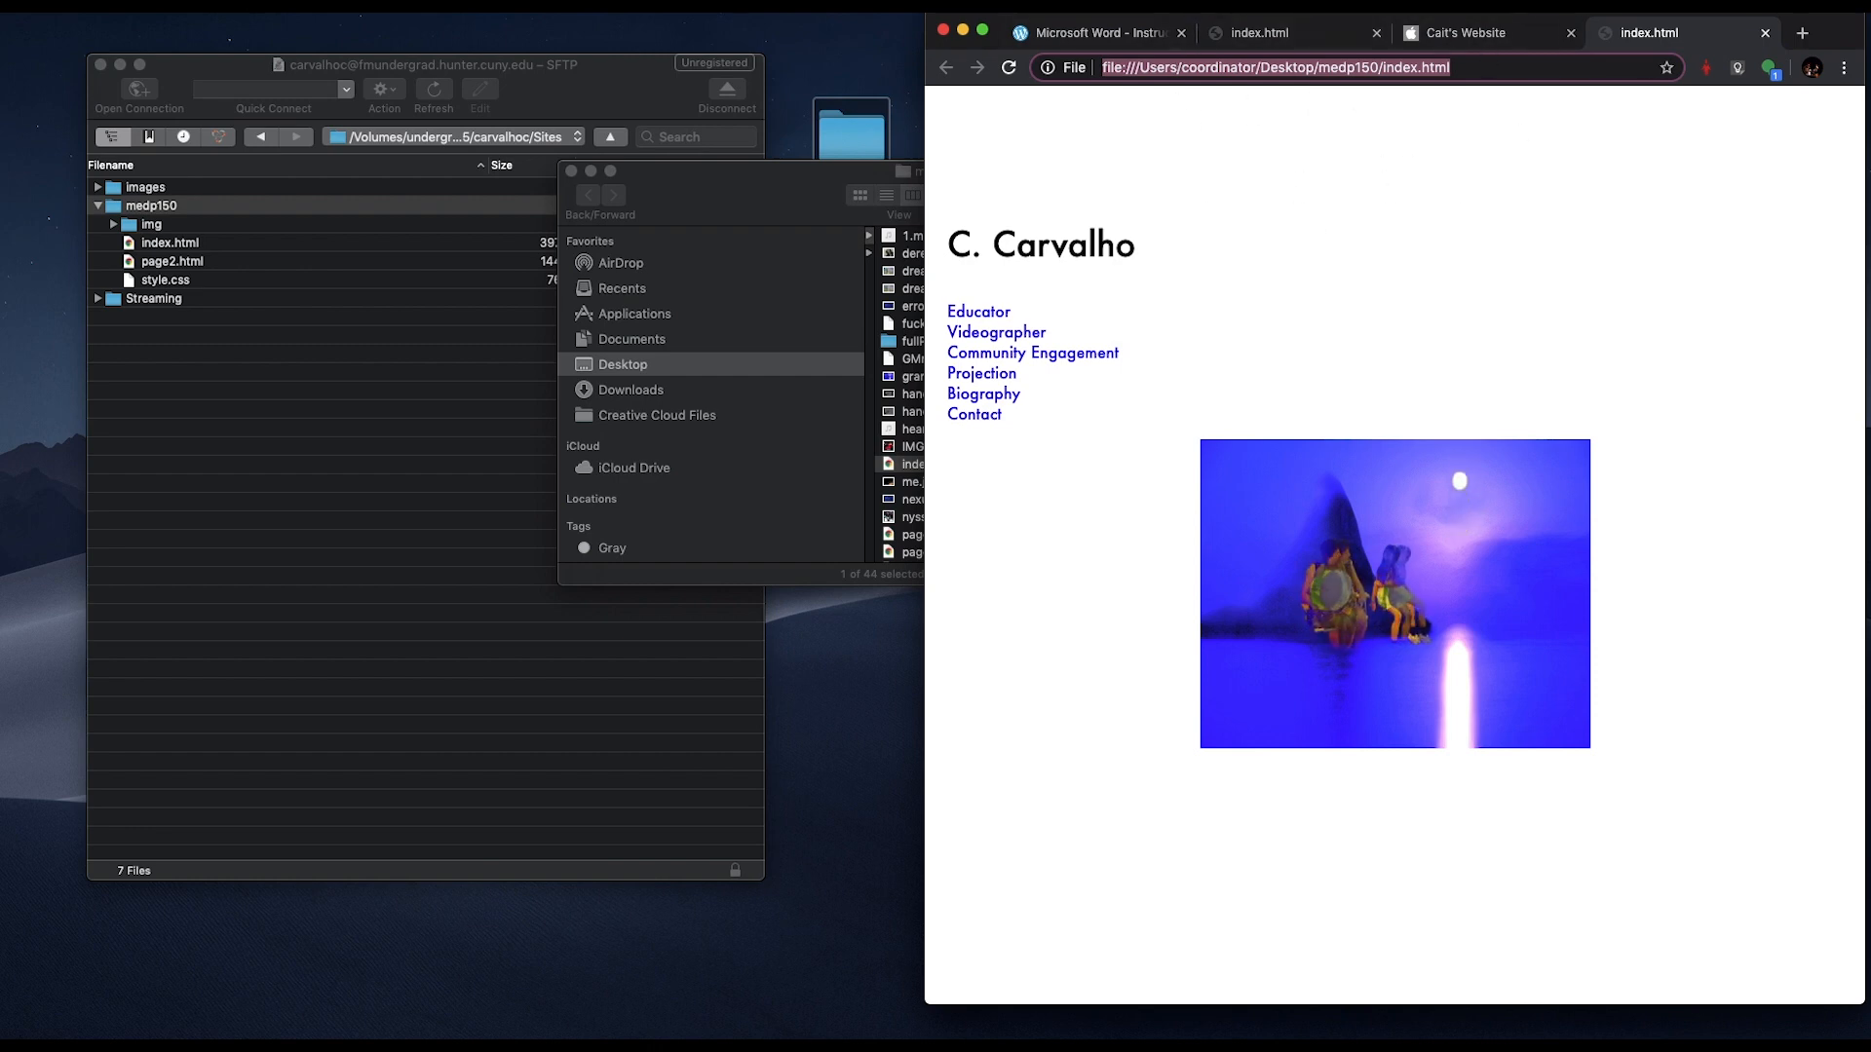
- Close the local medp150 Finder window and switch Chrome to the live Cait's Website tab
{"action": "left_click", "coordinate": [830, 125]}
{"action": "left_click", "coordinate": [571, 170]}
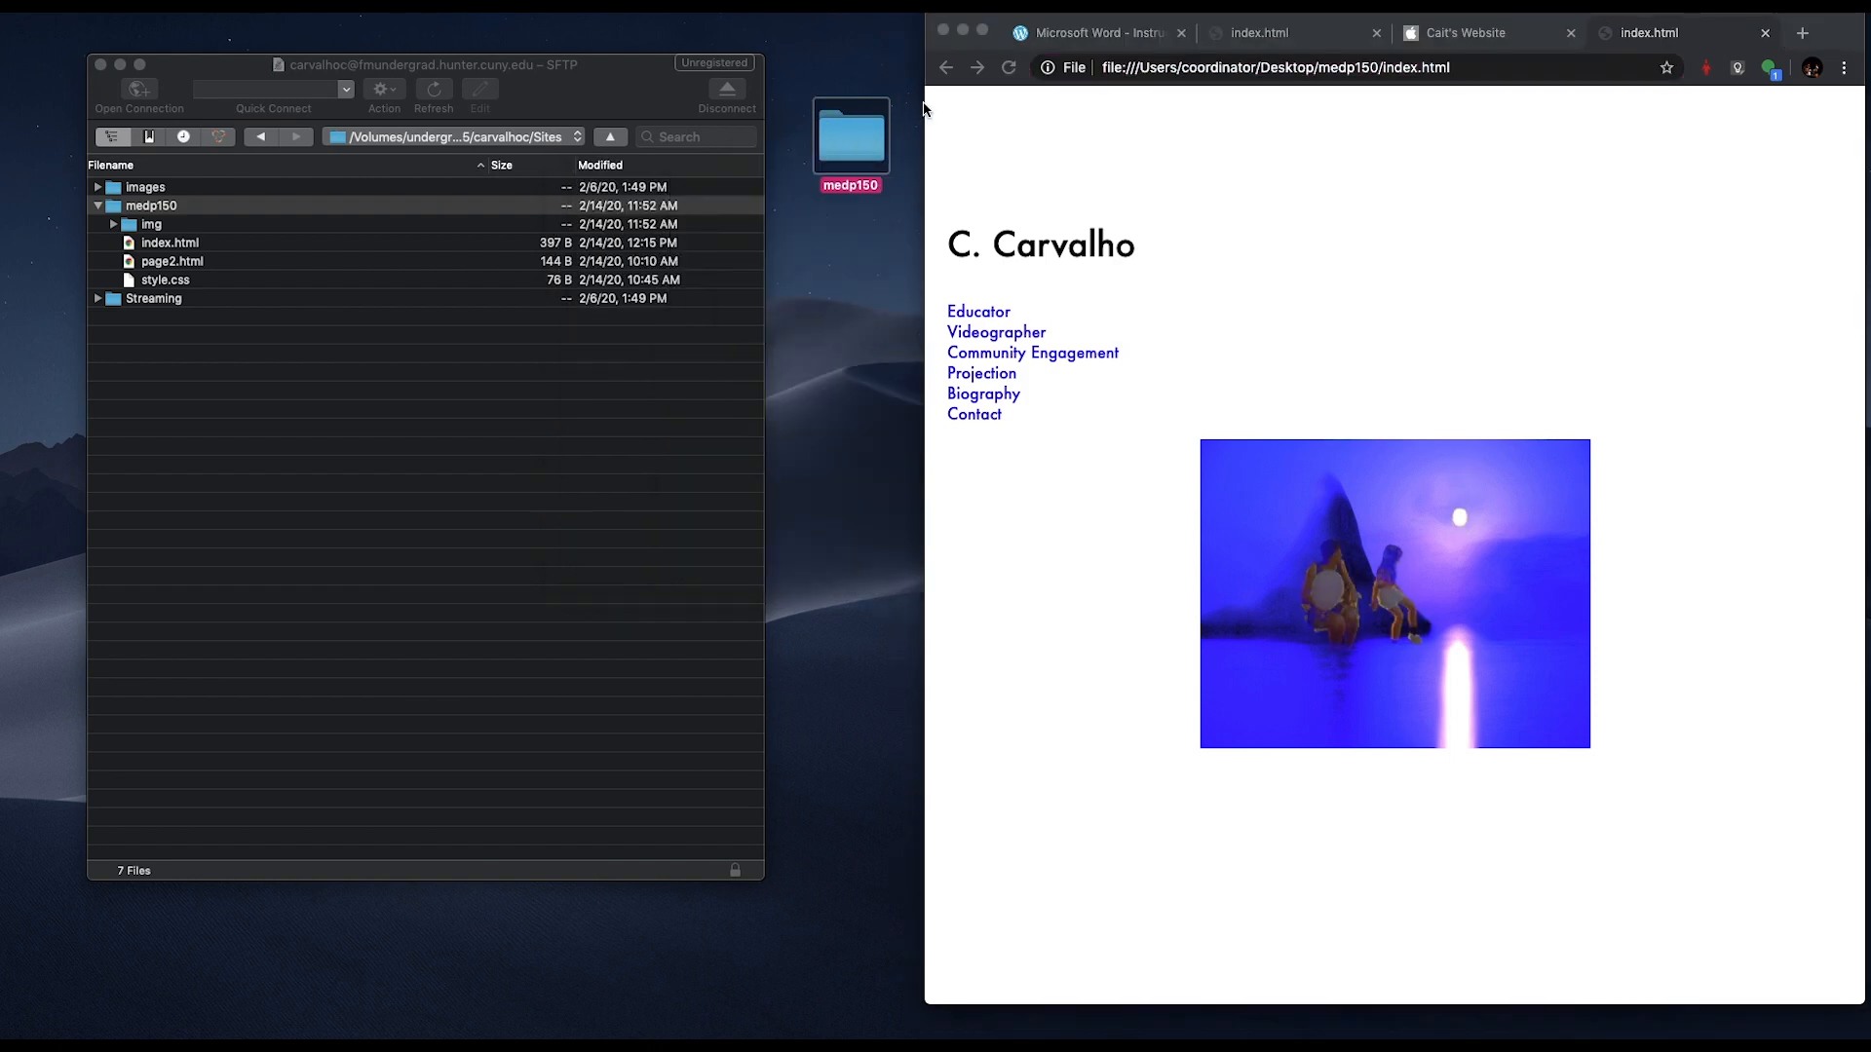
{"action": "left_click", "coordinate": [1473, 67]}
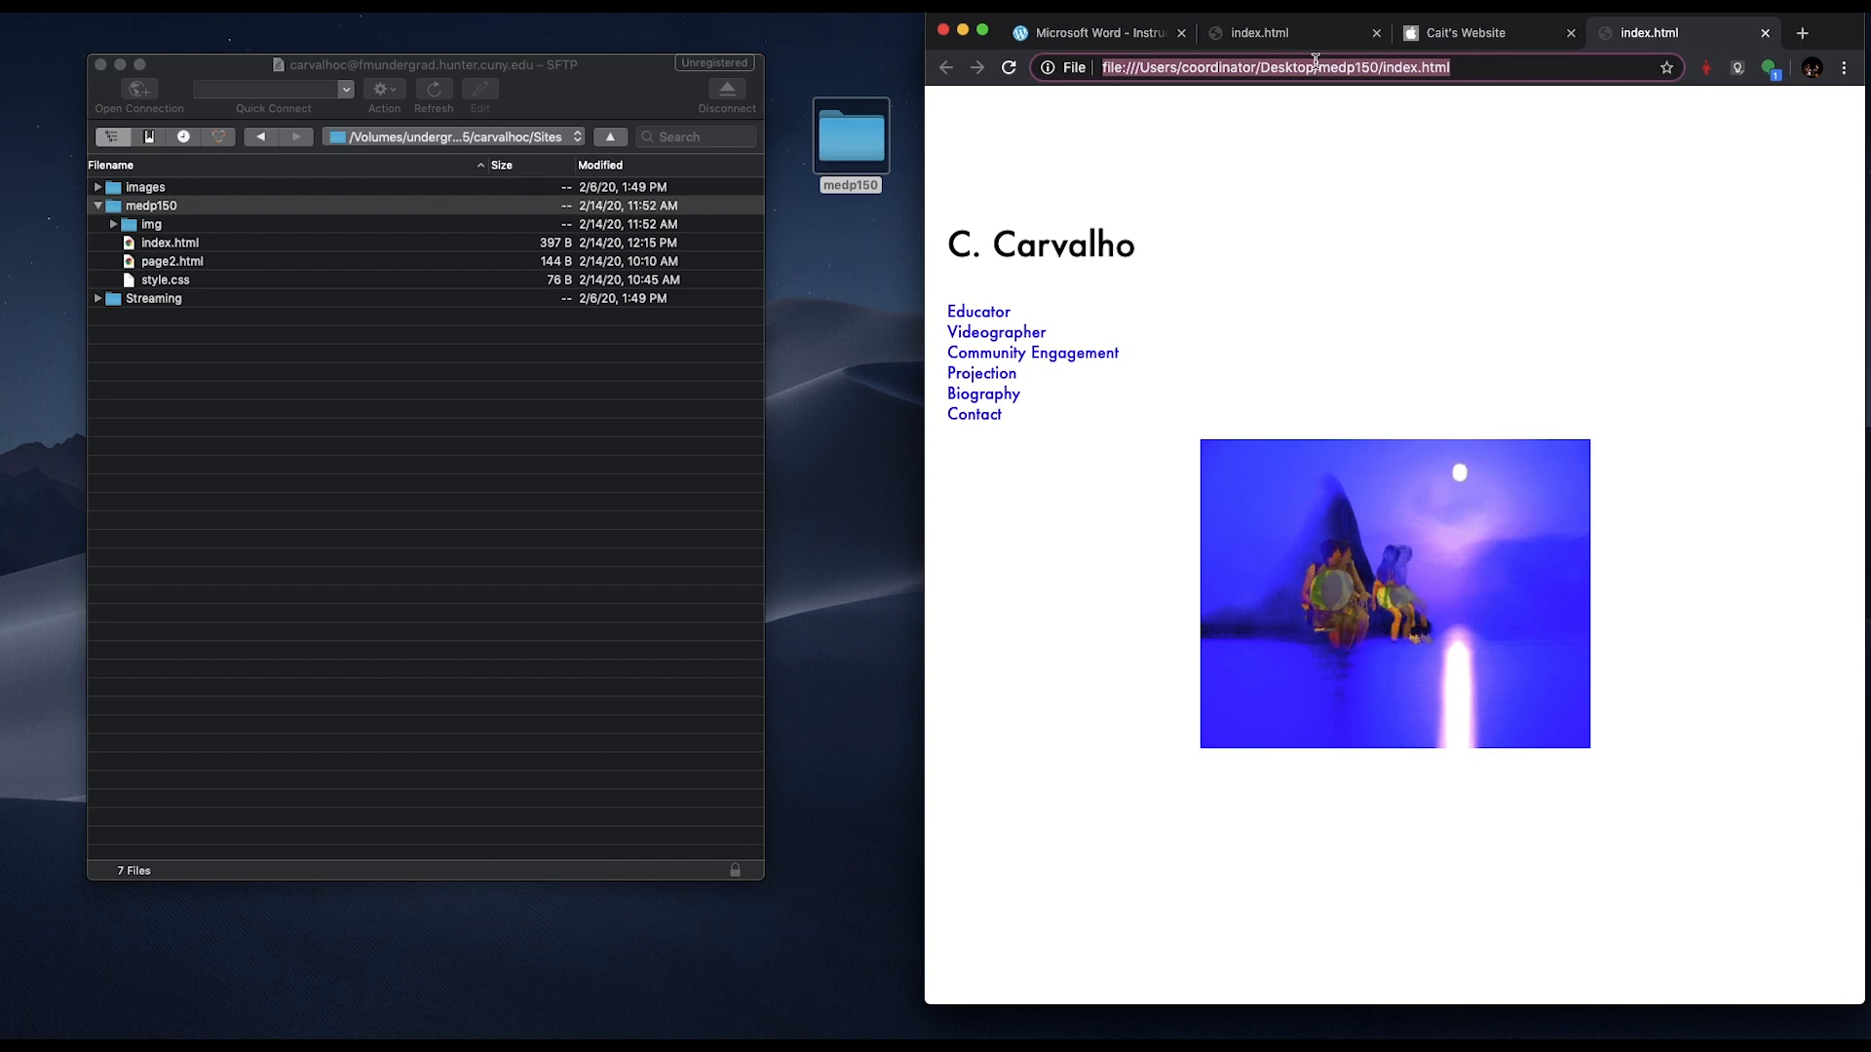
{"action": "left_click", "coordinate": [1410, 43]}
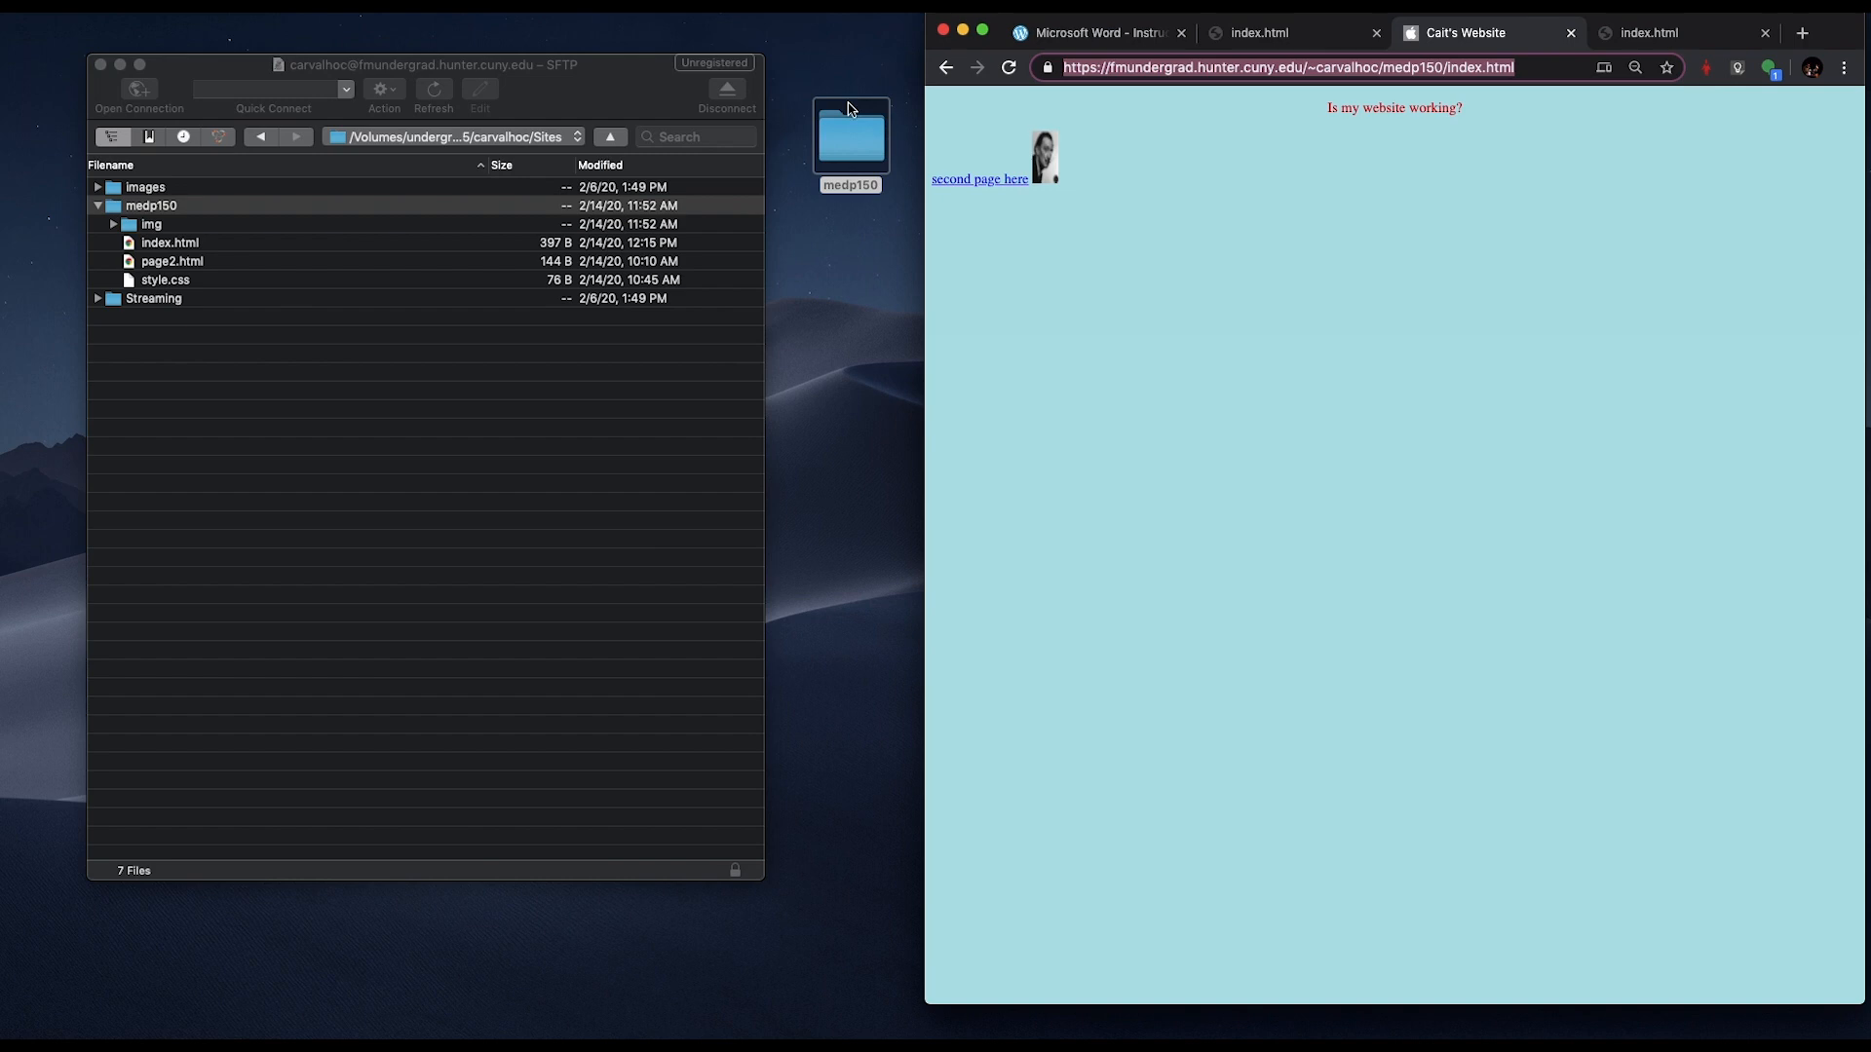
{"action": "left_click", "coordinate": [887, 144]}
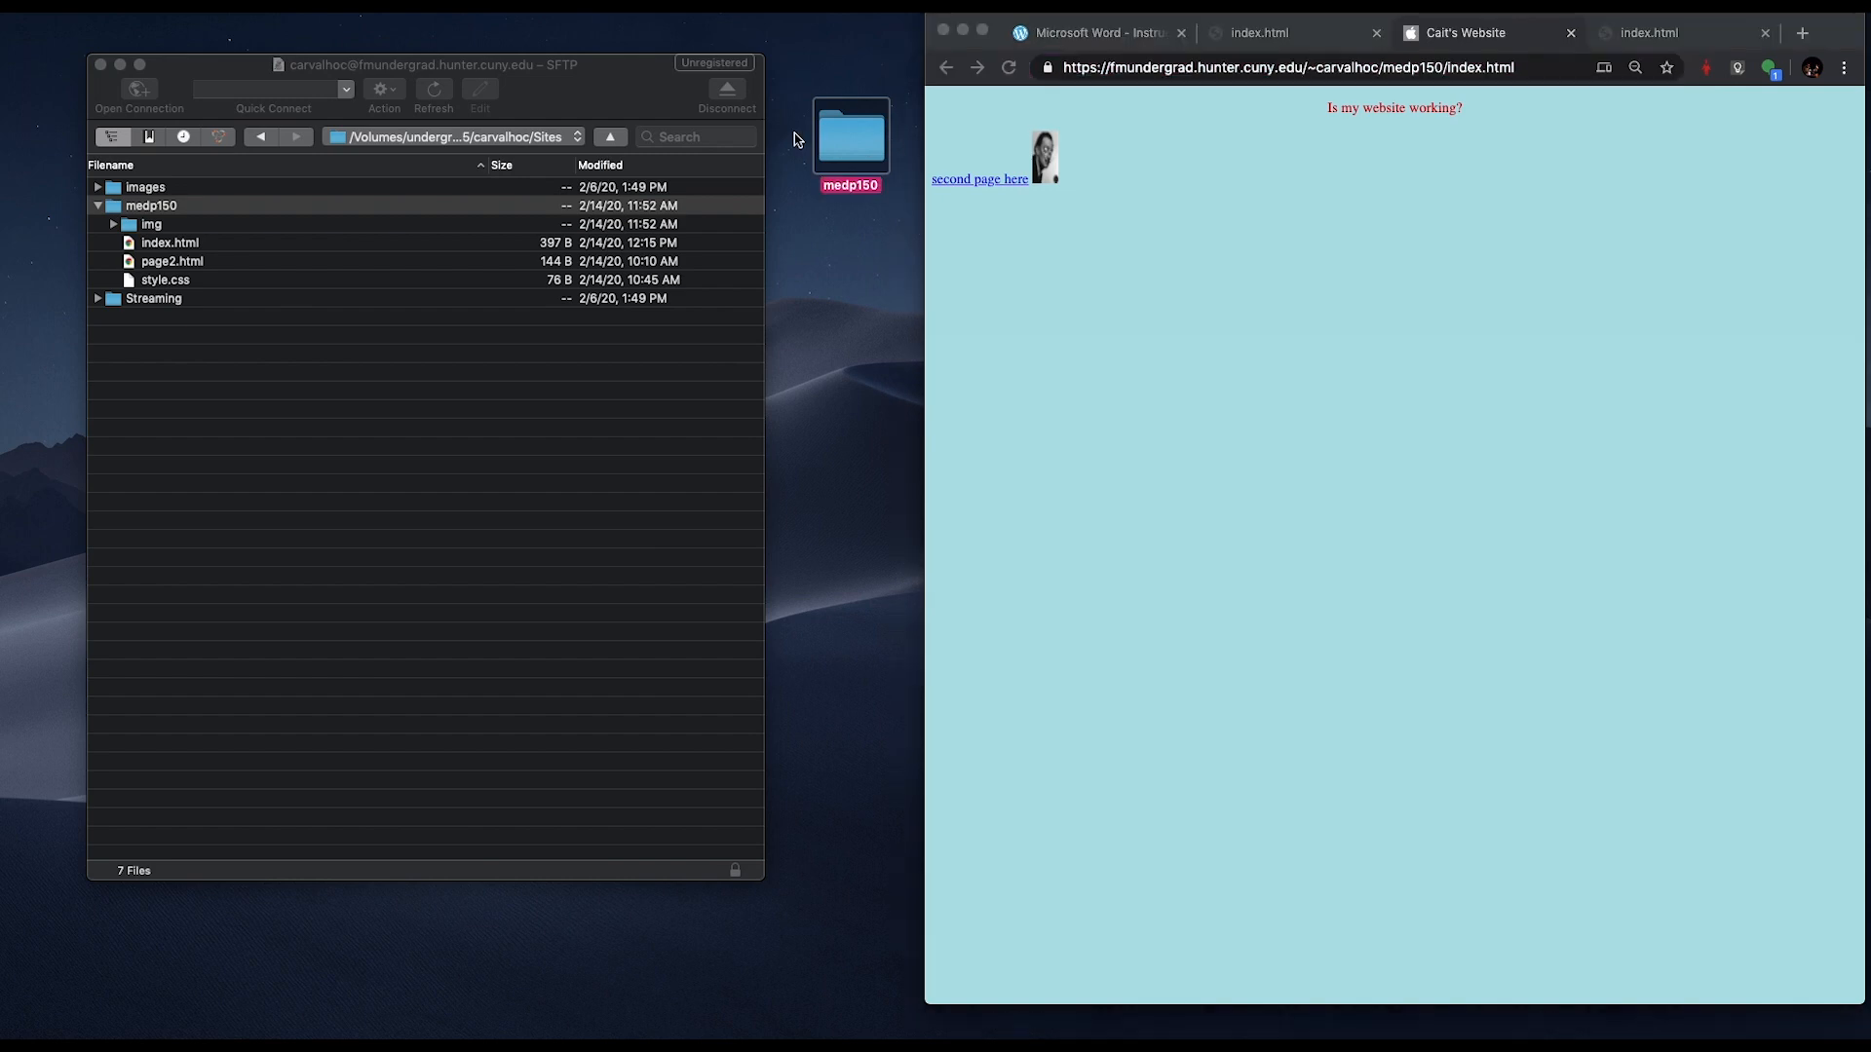
{"action": "double_click", "coordinate": [861, 162]}
{"action": "scroll", "coordinate": [1169, 429], "scroll_direction": "down", "scroll_amount": 3}
{"action": "scroll", "coordinate": [1169, 429], "scroll_direction": "up", "scroll_amount": 5}
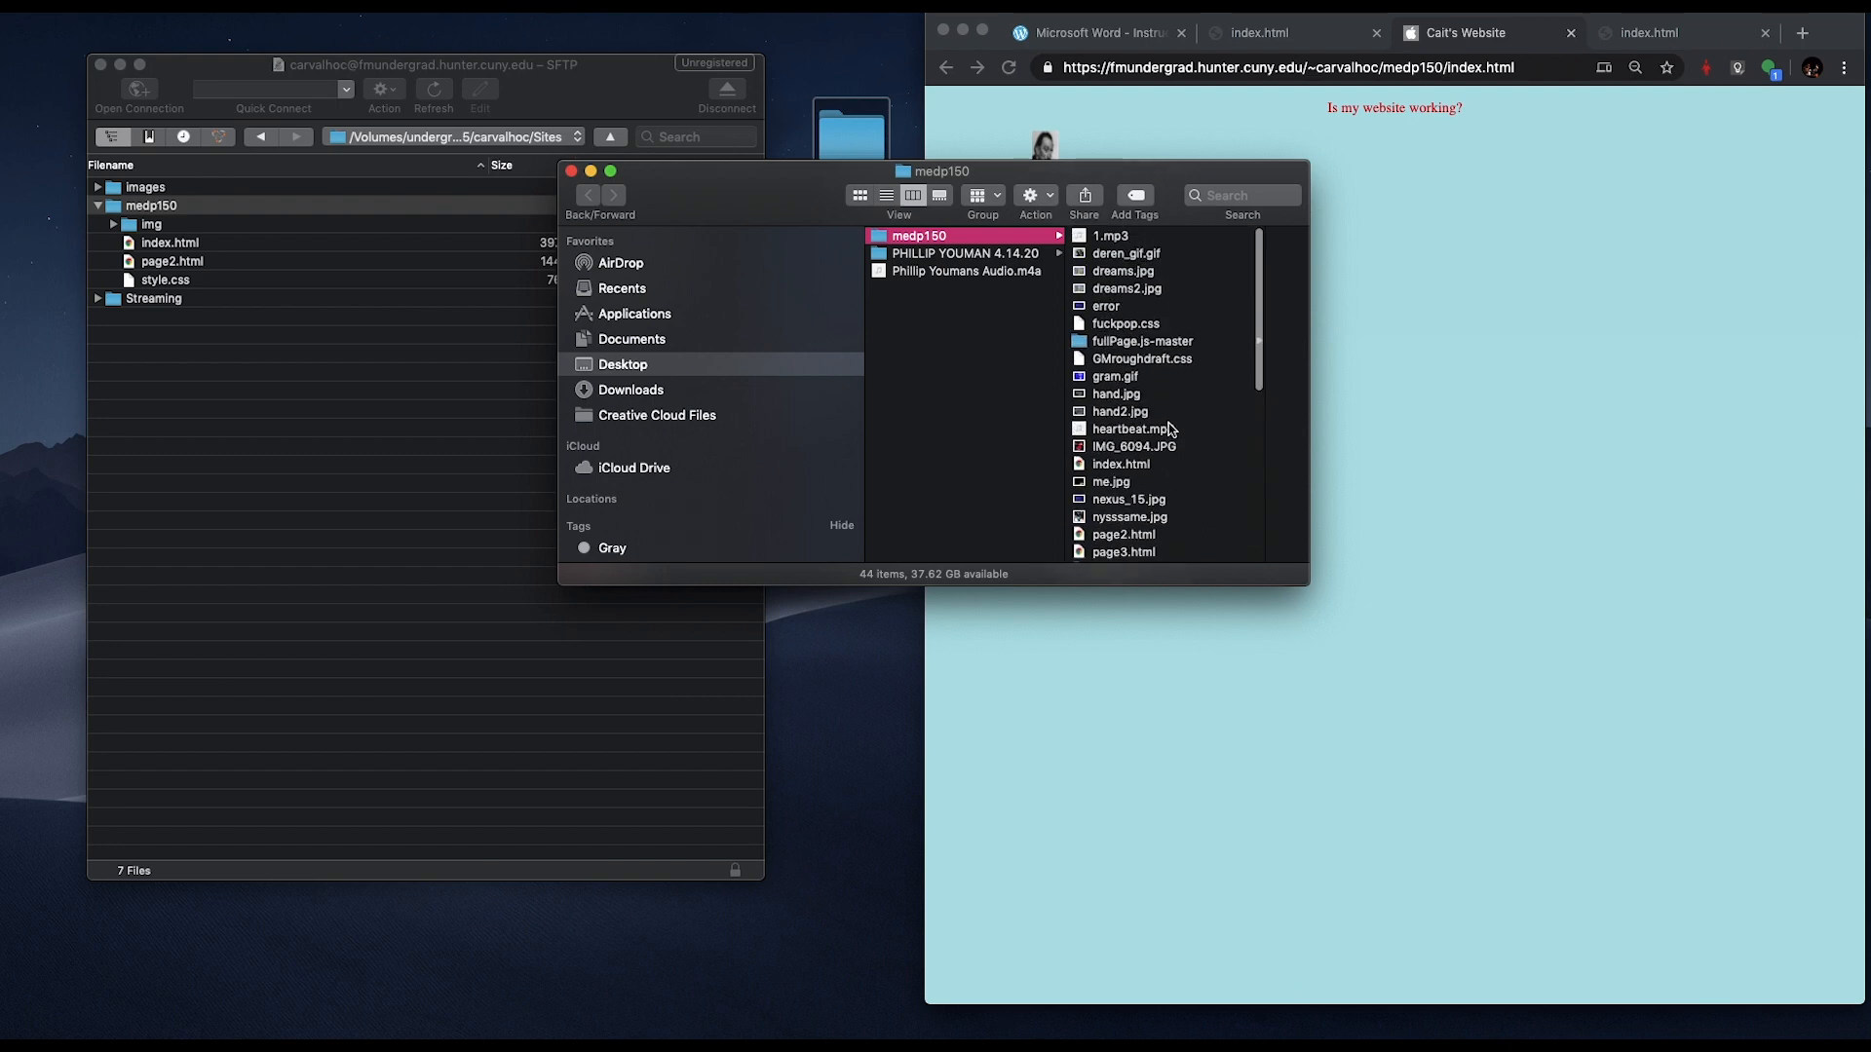
{"action": "scroll", "coordinate": [1170, 429], "scroll_direction": "down", "scroll_amount": 10}
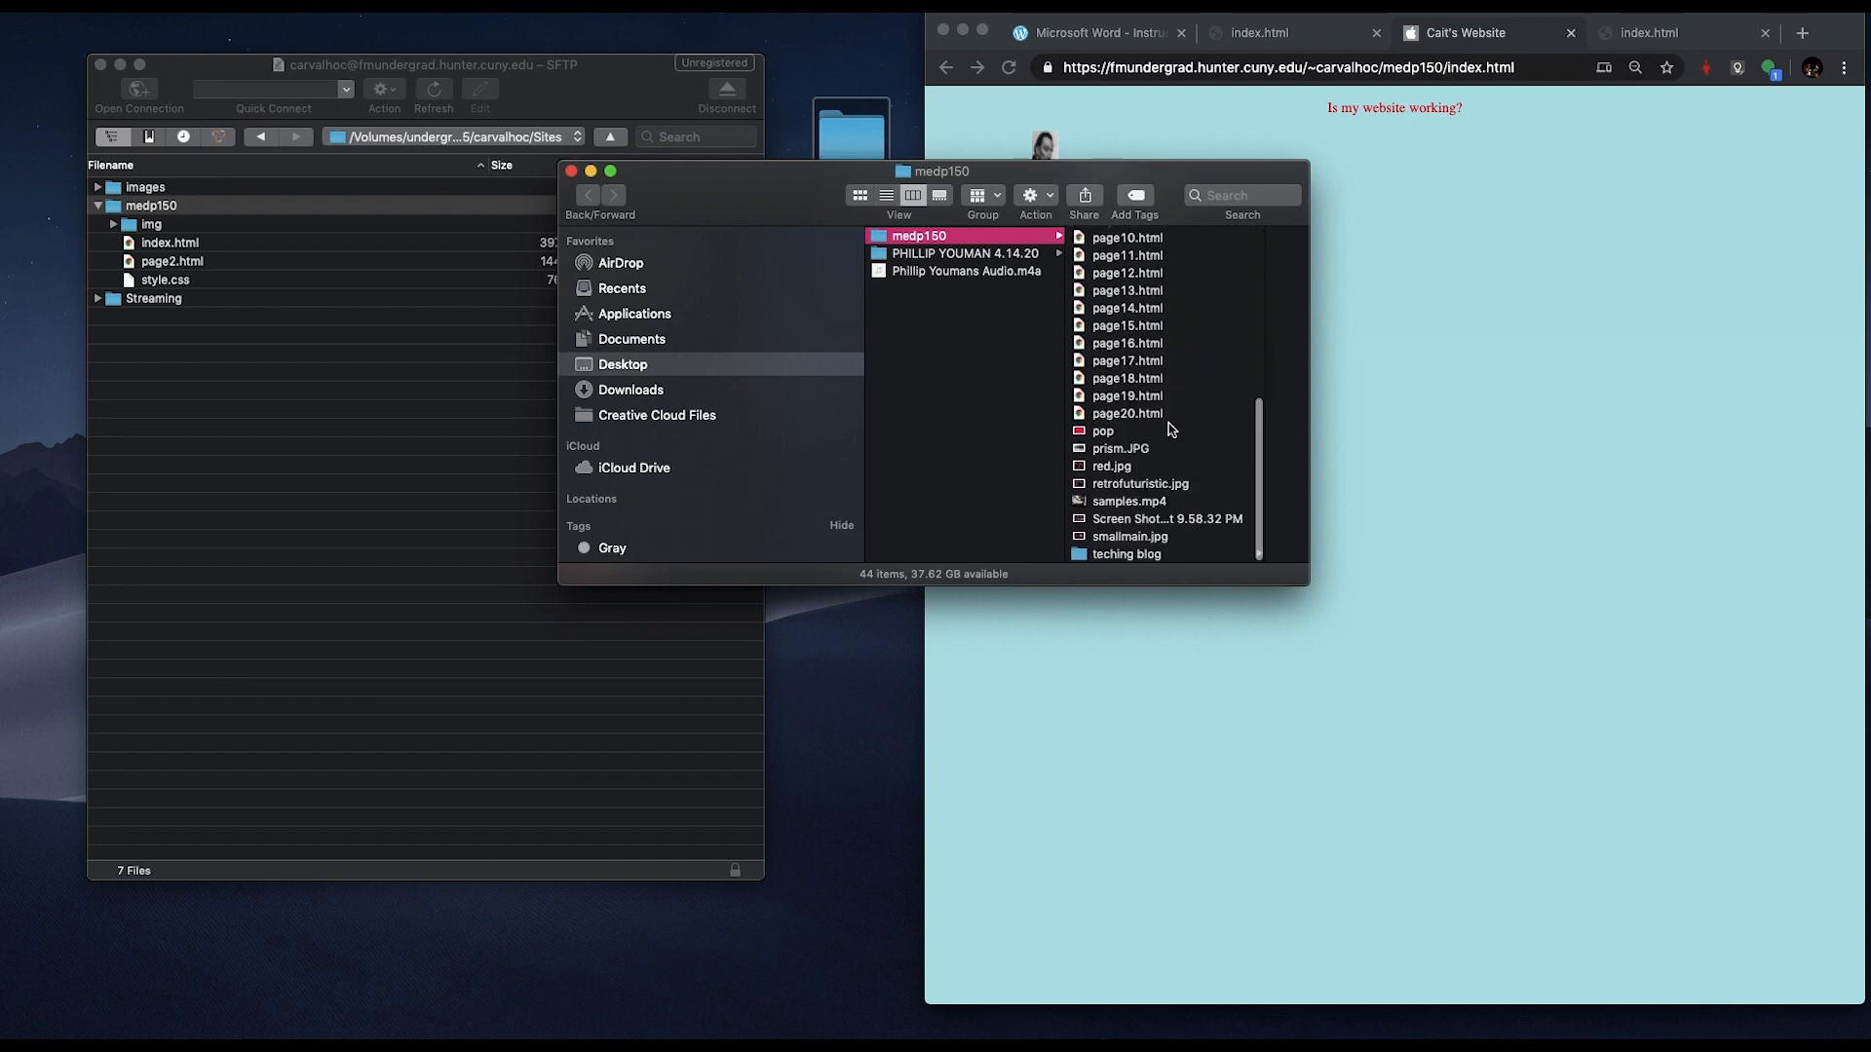
{"action": "scroll", "coordinate": [1170, 429], "scroll_direction": "up", "scroll_amount": 5}
{"action": "scroll", "coordinate": [1170, 429], "scroll_direction": "up", "scroll_amount": 3}
{"action": "scroll", "coordinate": [1170, 429], "scroll_direction": "down", "scroll_amount": 10}
{"action": "scroll", "coordinate": [1171, 429], "scroll_direction": "up", "scroll_amount": 10}
{"action": "scroll", "coordinate": [1170, 428], "scroll_direction": "down", "scroll_amount": 10}
{"action": "scroll", "coordinate": [1169, 429], "scroll_direction": "up", "scroll_amount": 10}
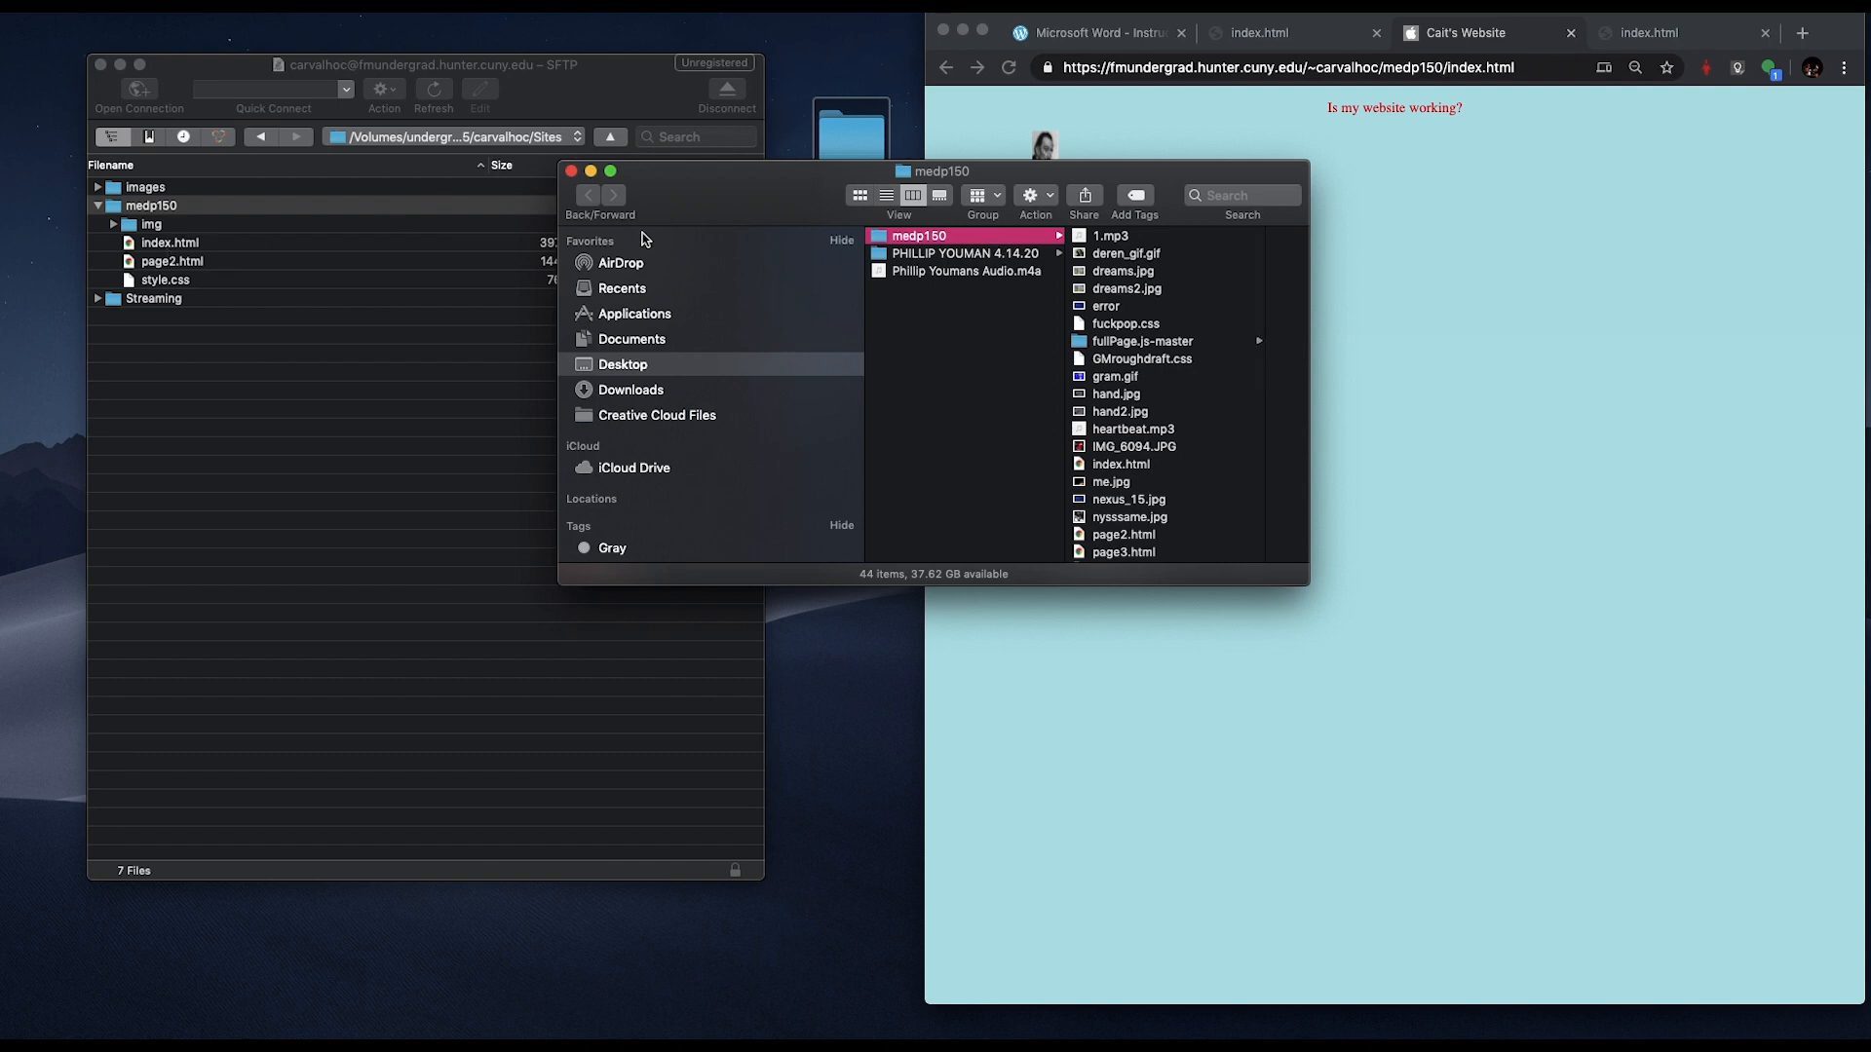
{"action": "left_click", "coordinate": [571, 170]}
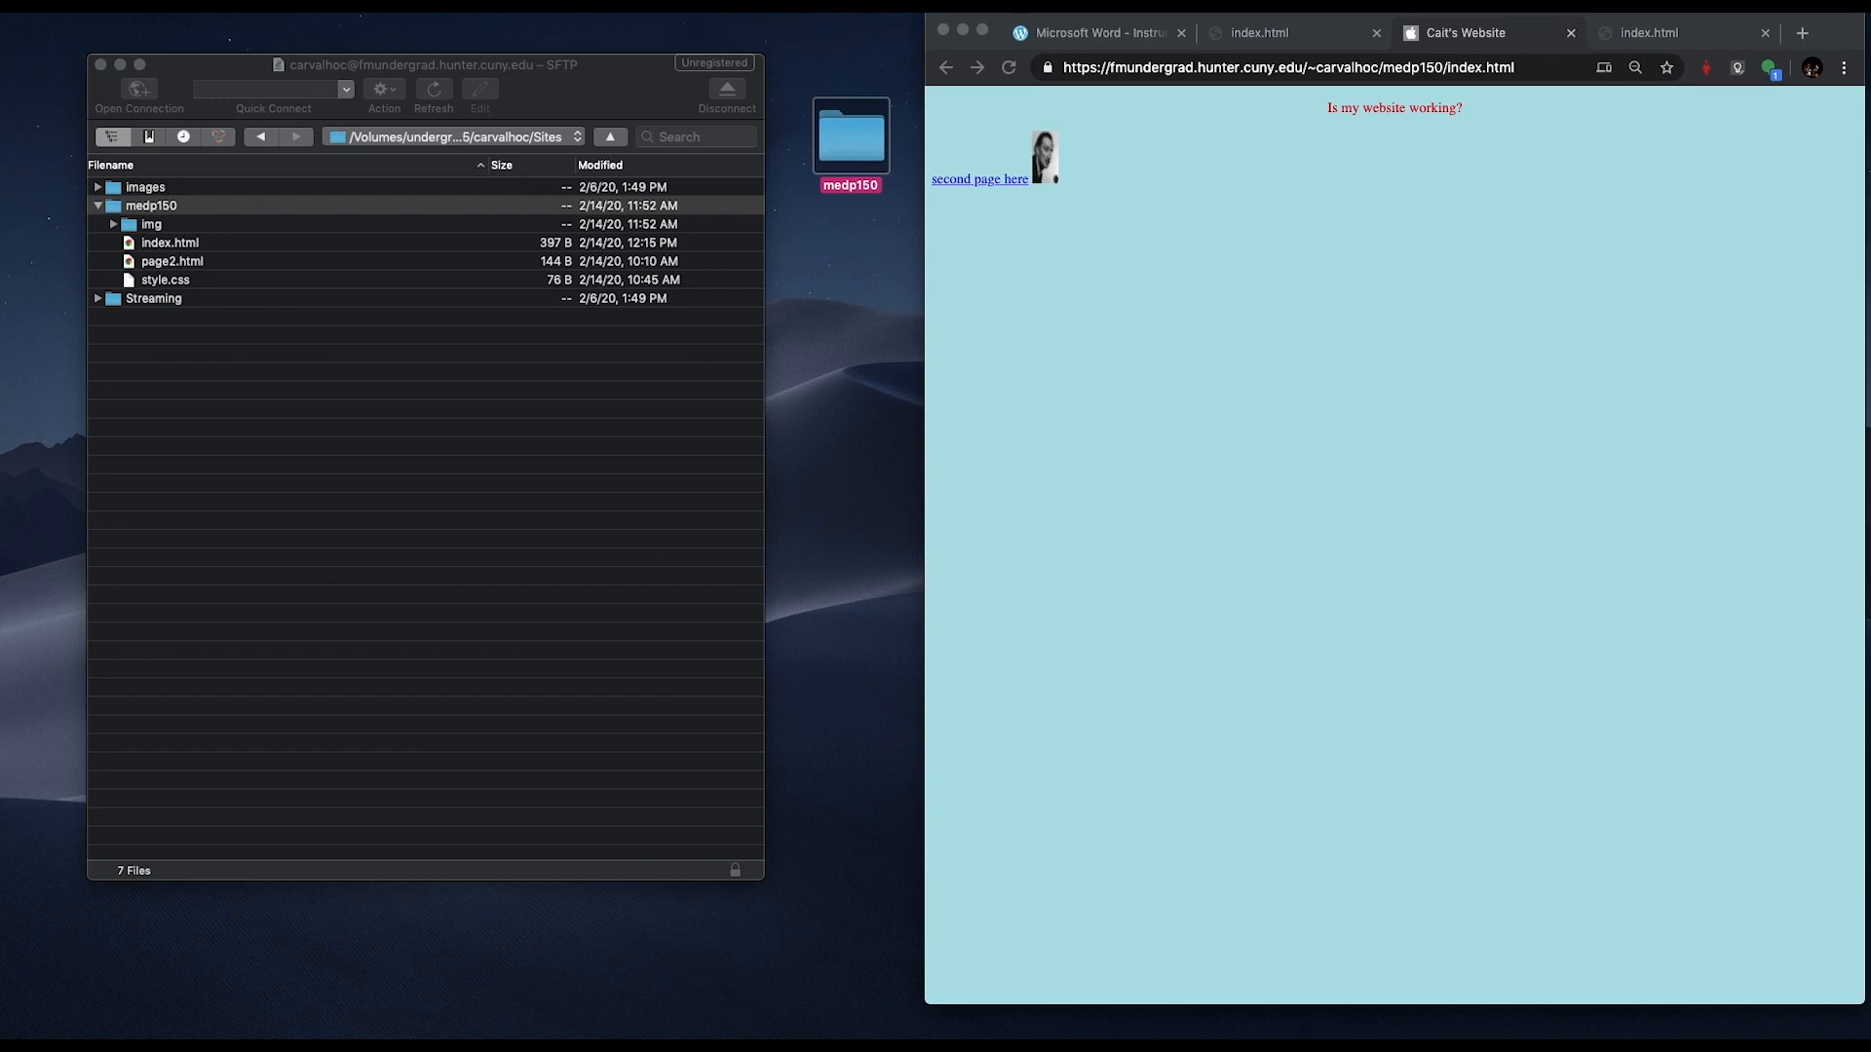
- Delete the medp150 folder from the server's Sites directory using the Action menu's Delete… command
{"action": "left_click", "coordinate": [127, 211]}
{"action": "right_click", "coordinate": [129, 214]}
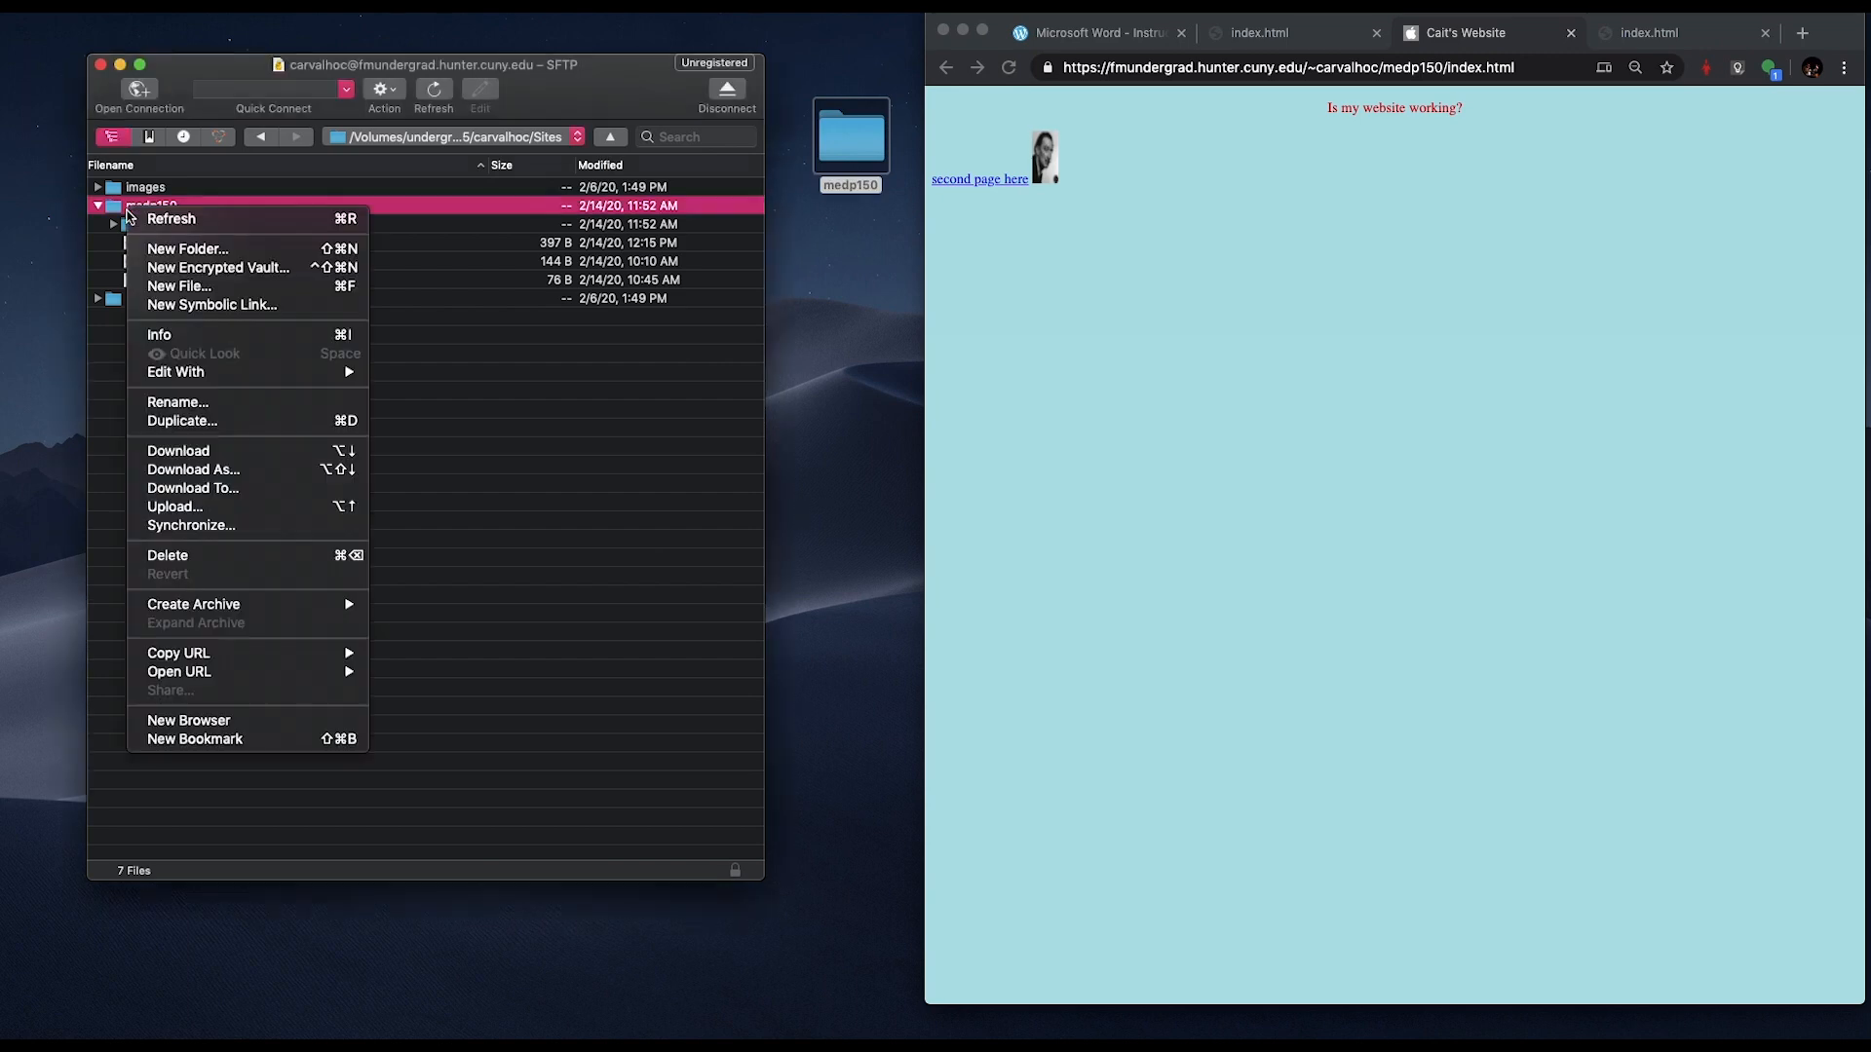
{"action": "left_click", "coordinate": [117, 199]}
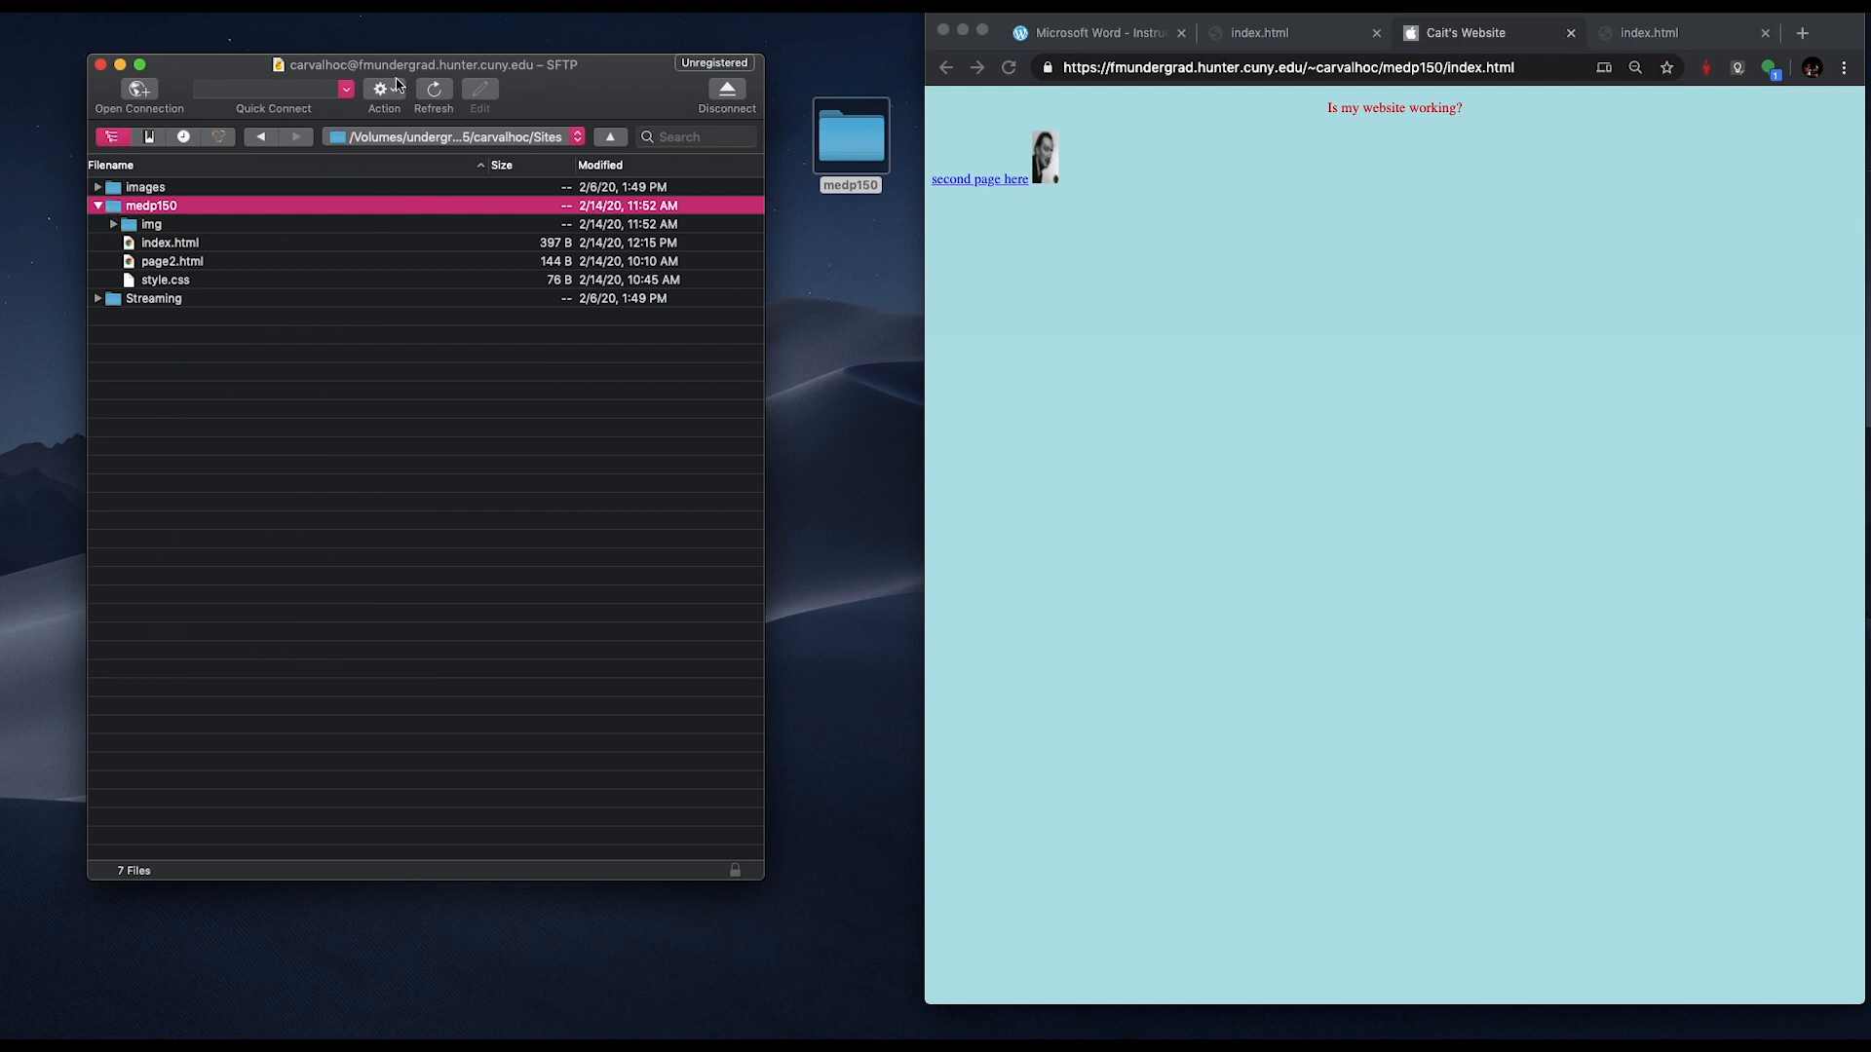
{"action": "left_click", "coordinate": [397, 88]}
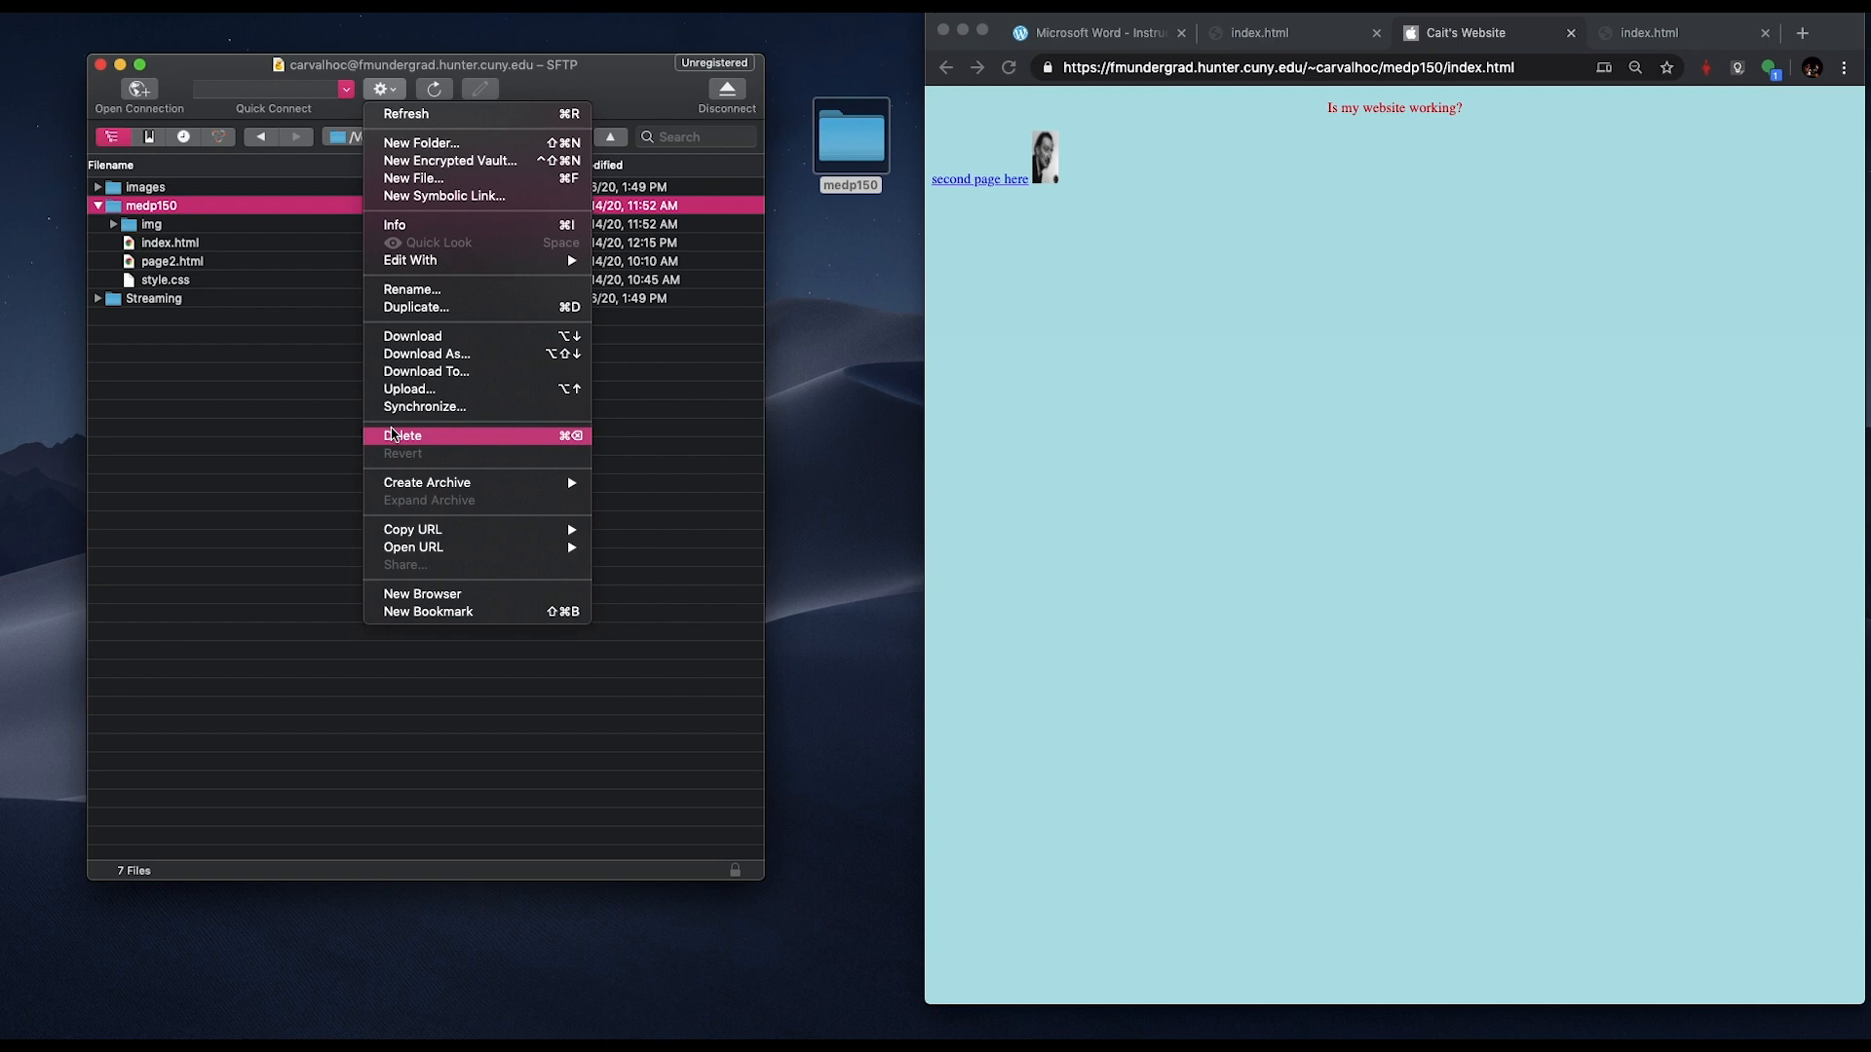
{"action": "left_click", "coordinate": [304, 472]}
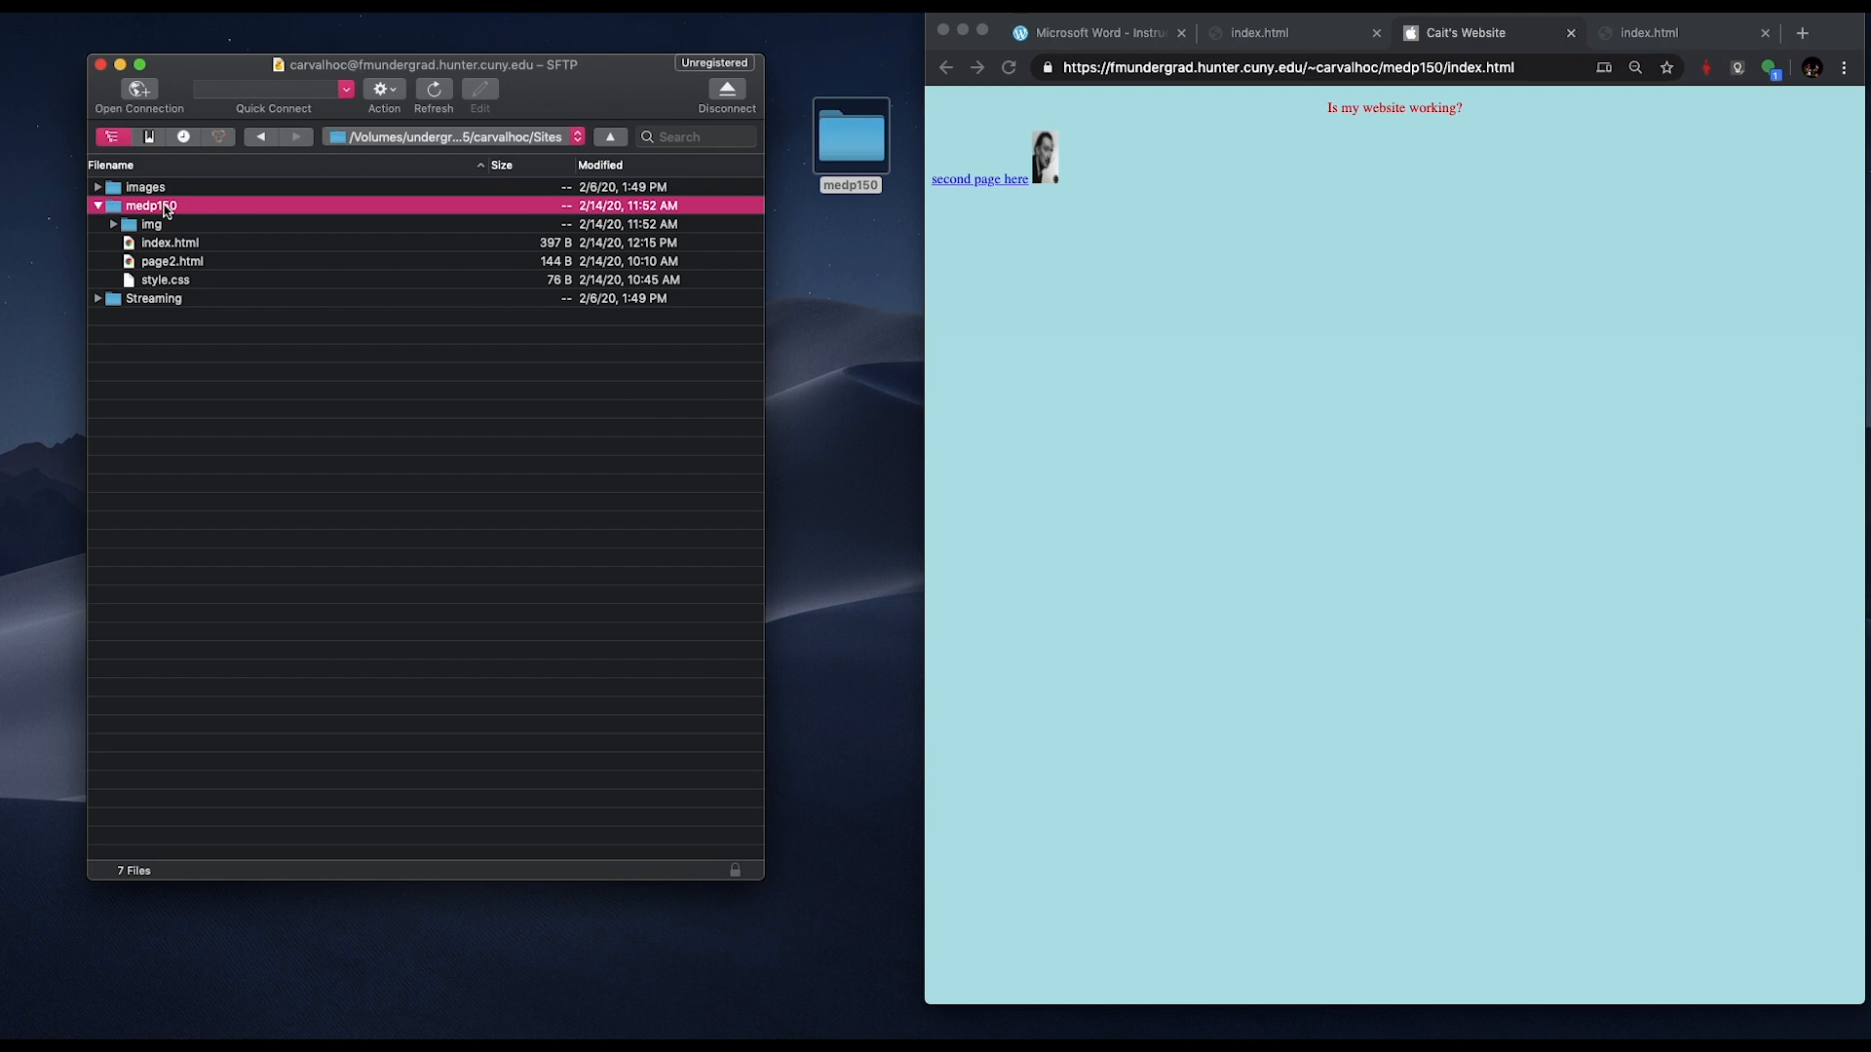
{"action": "left_click", "coordinate": [397, 93]}
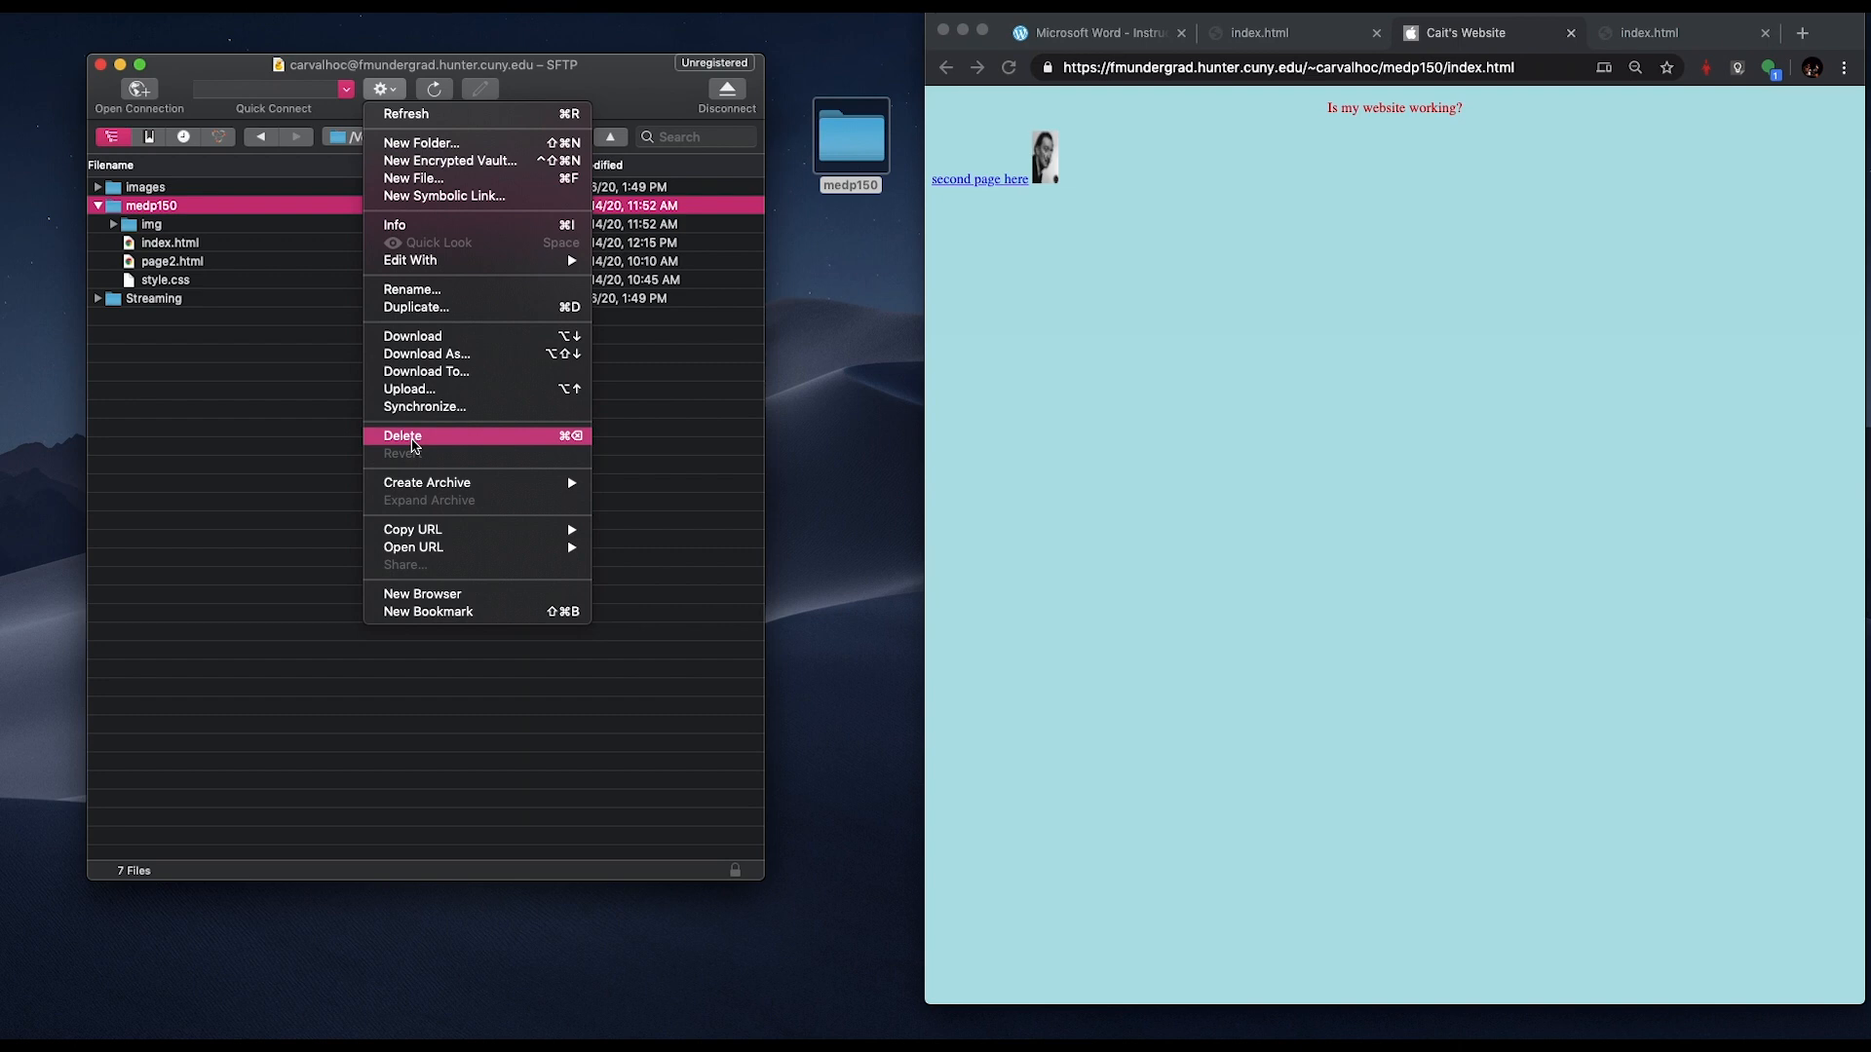
{"action": "left_click", "coordinate": [413, 447]}
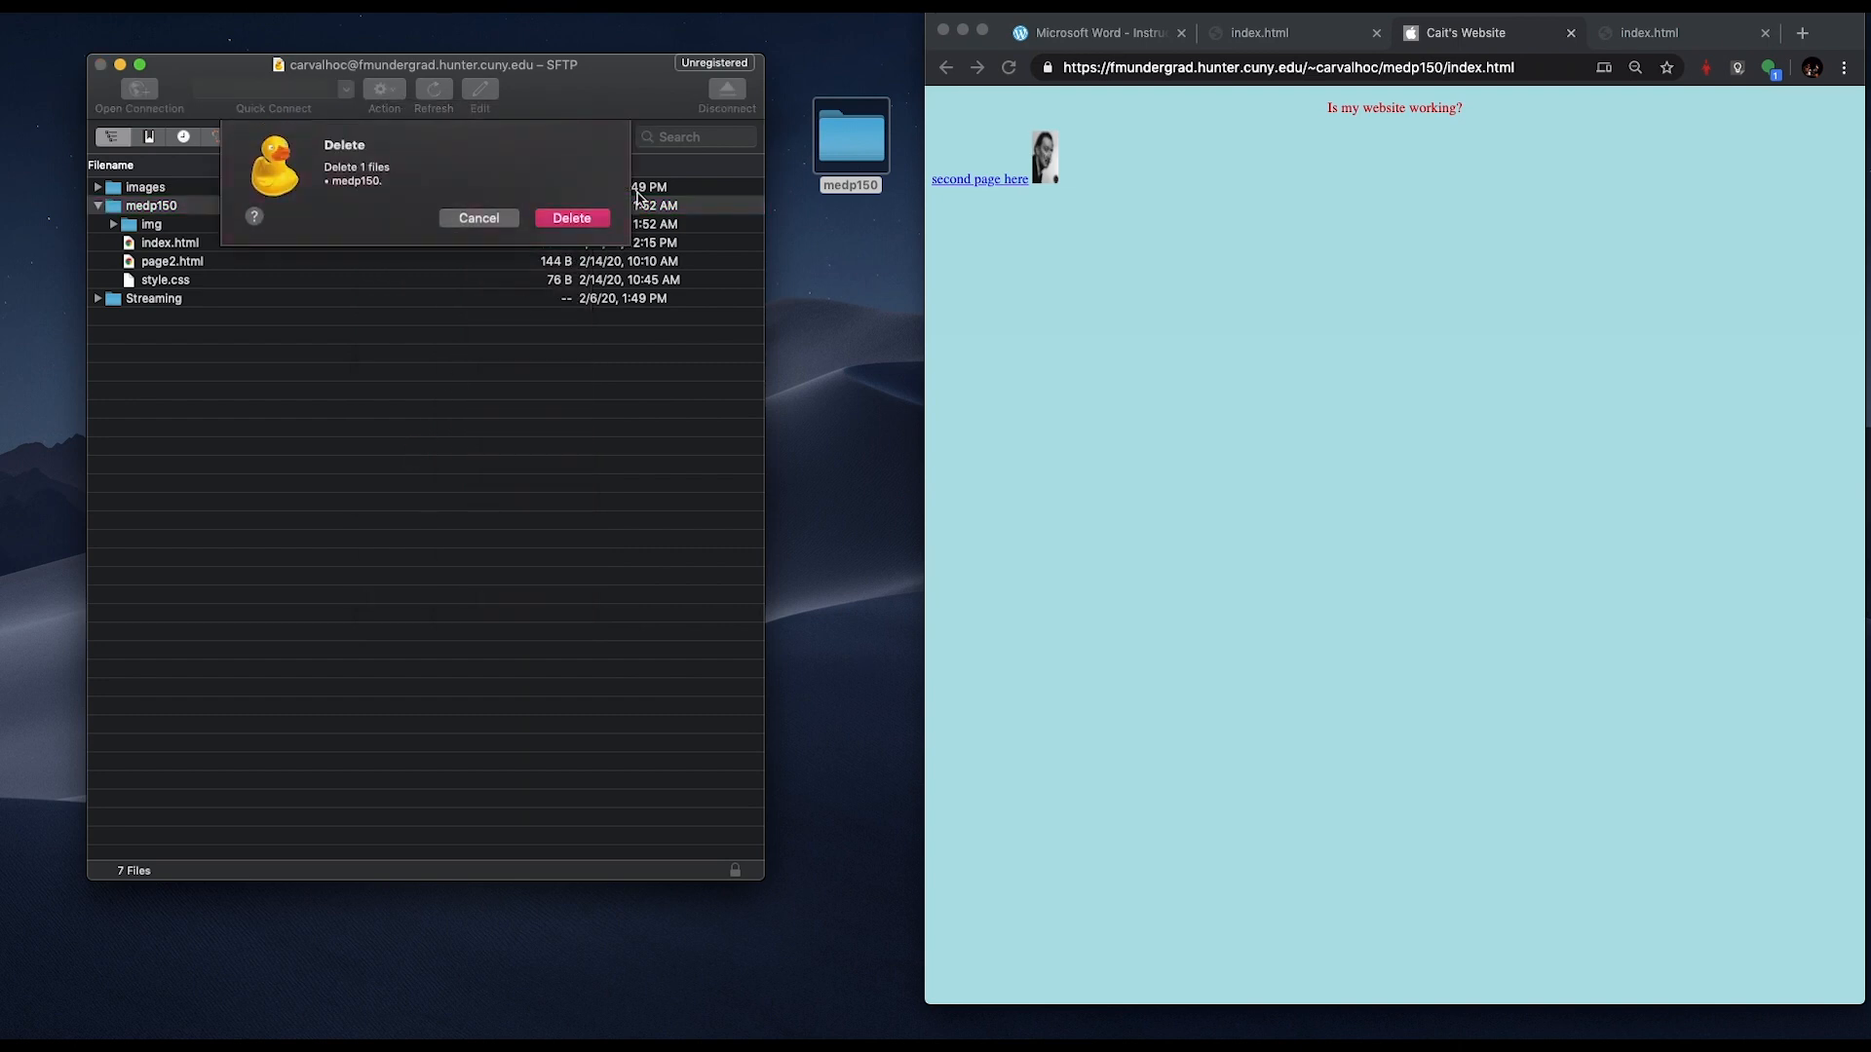
{"action": "left_click", "coordinate": [565, 219]}
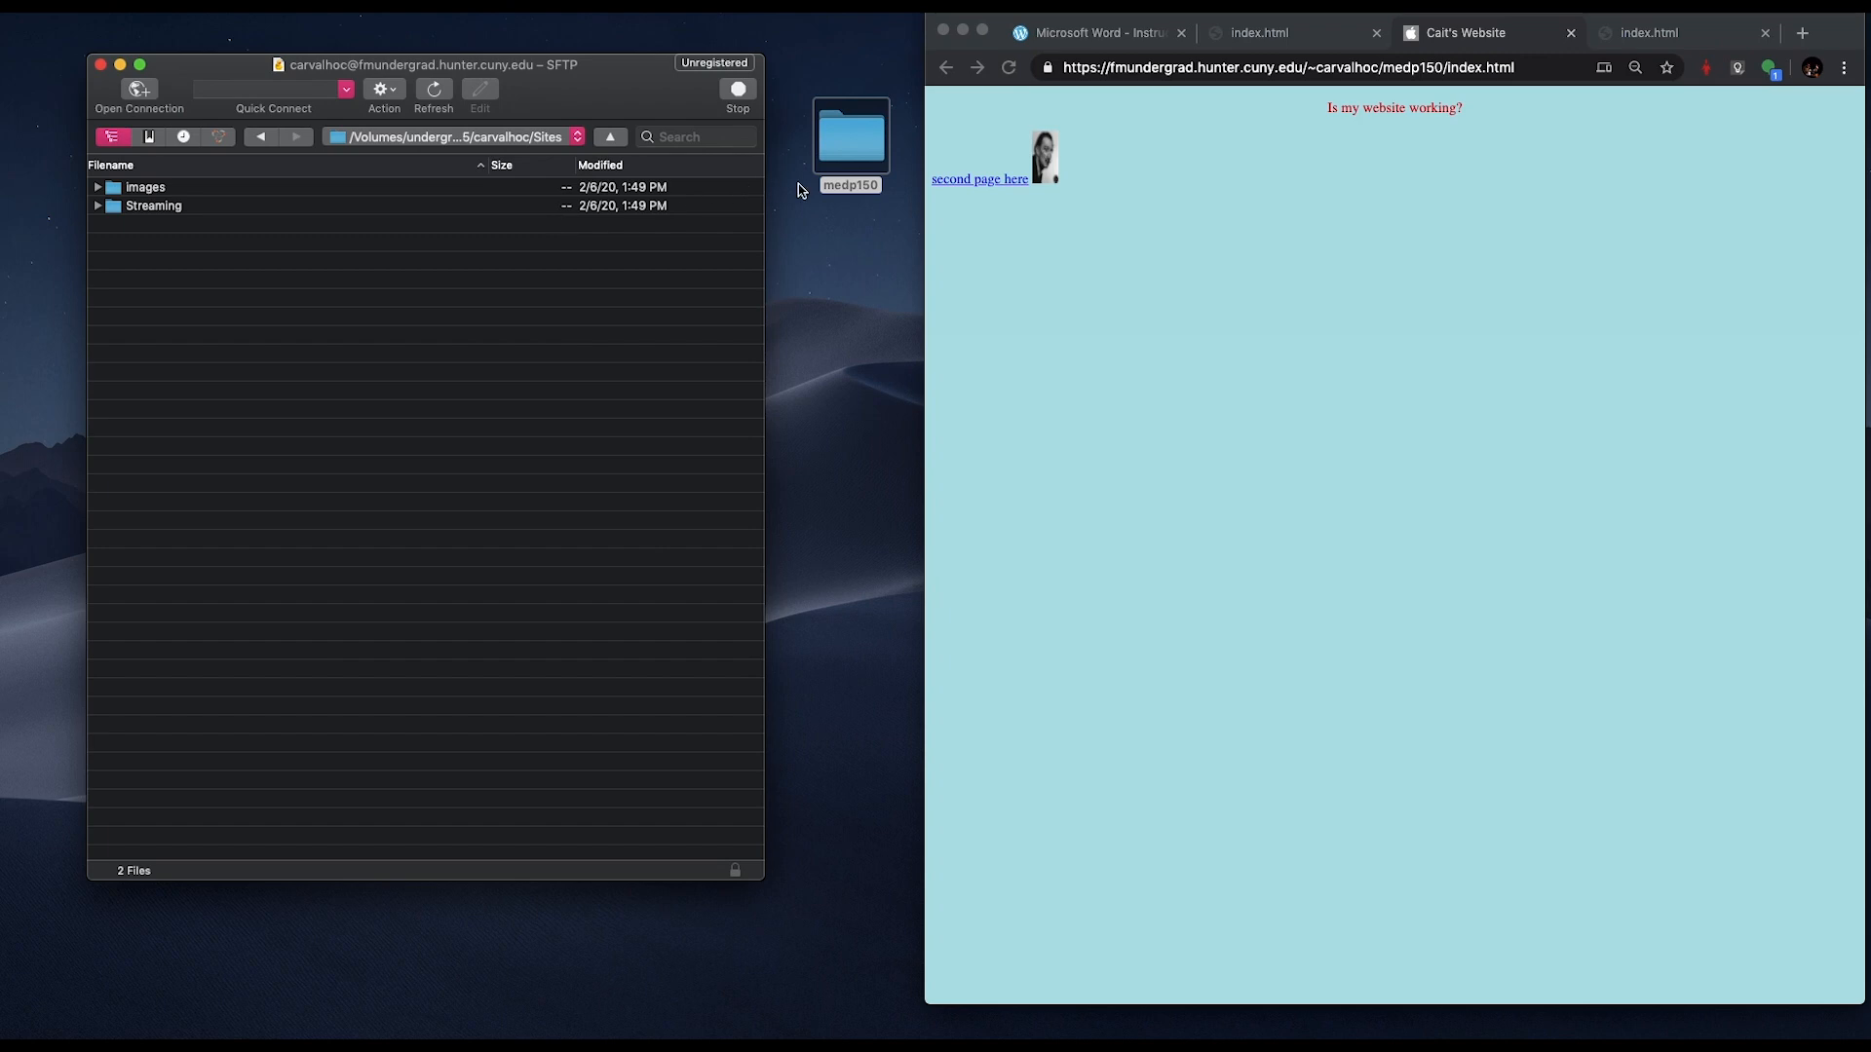
- Upload the desktop medp150 folder into the server's Sites folder, trusting the server fingerprint, and check its files
{"action": "left_click_drag", "start_coordinate": [851, 153], "coordinate": [313, 331]}
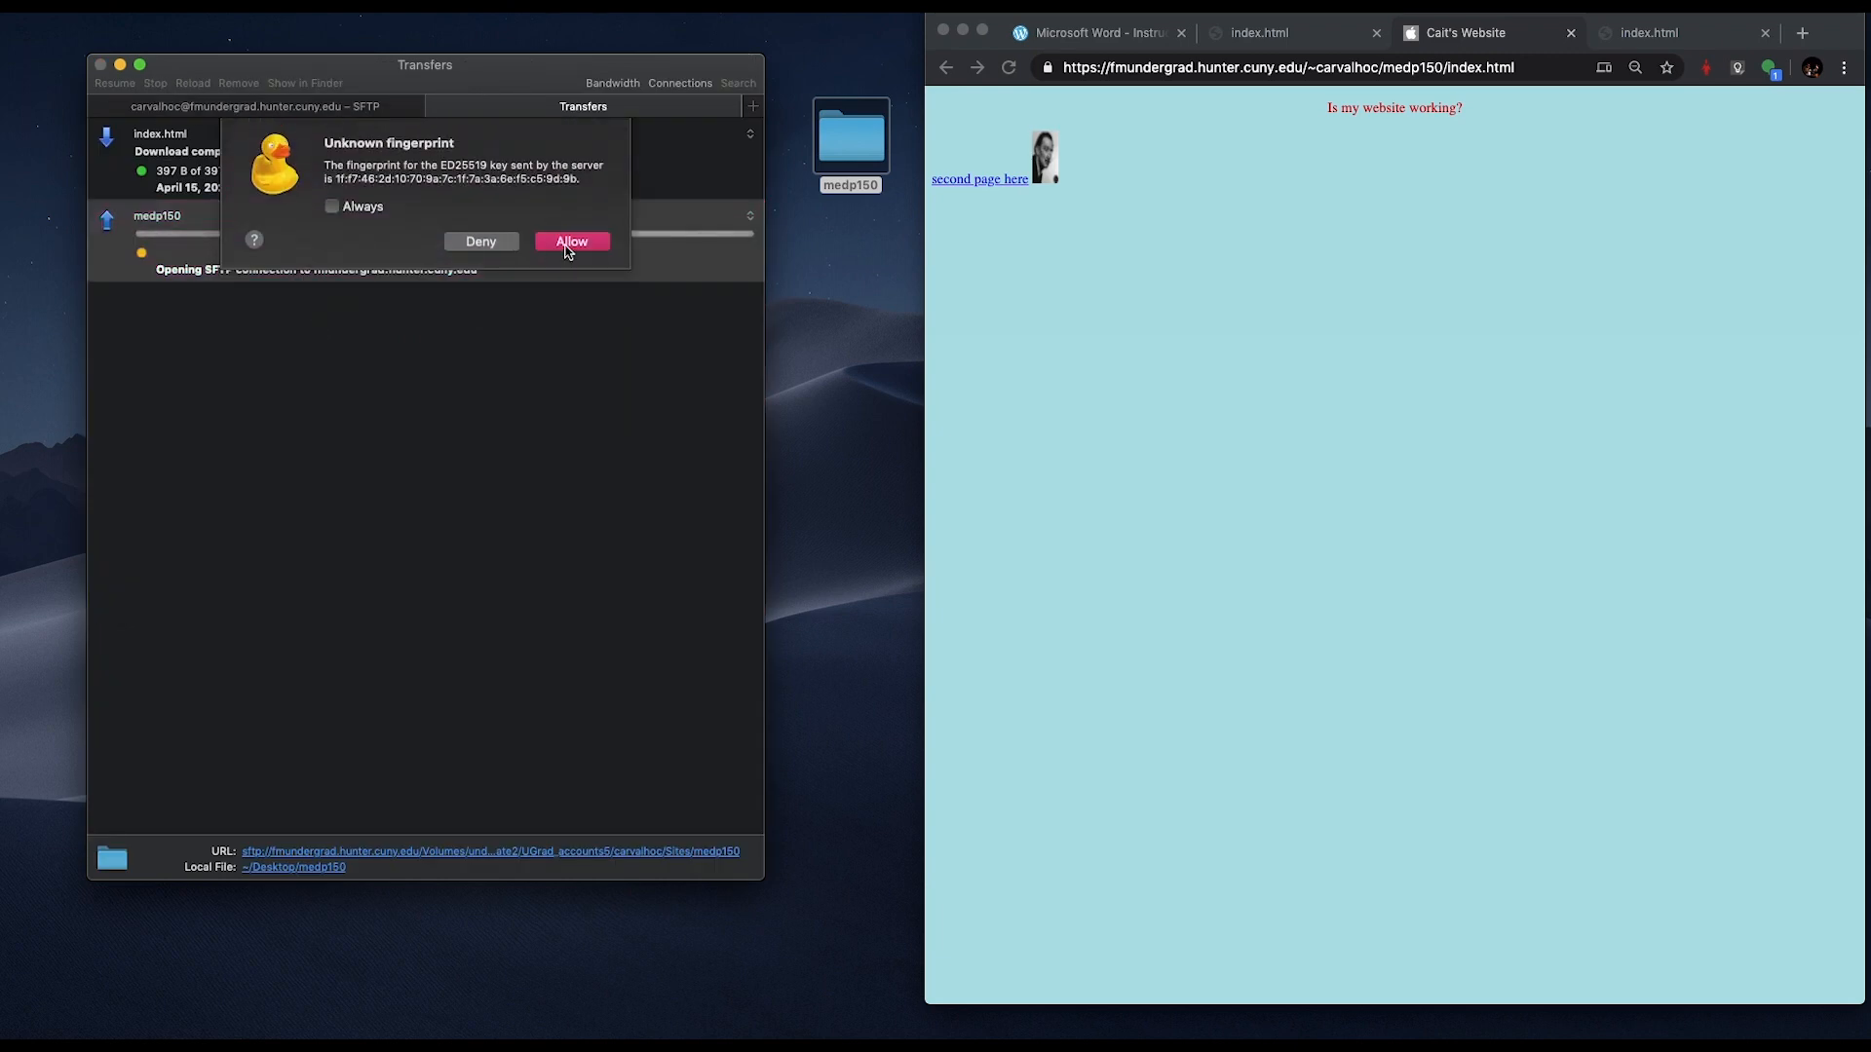
{"action": "left_click", "coordinate": [568, 252]}
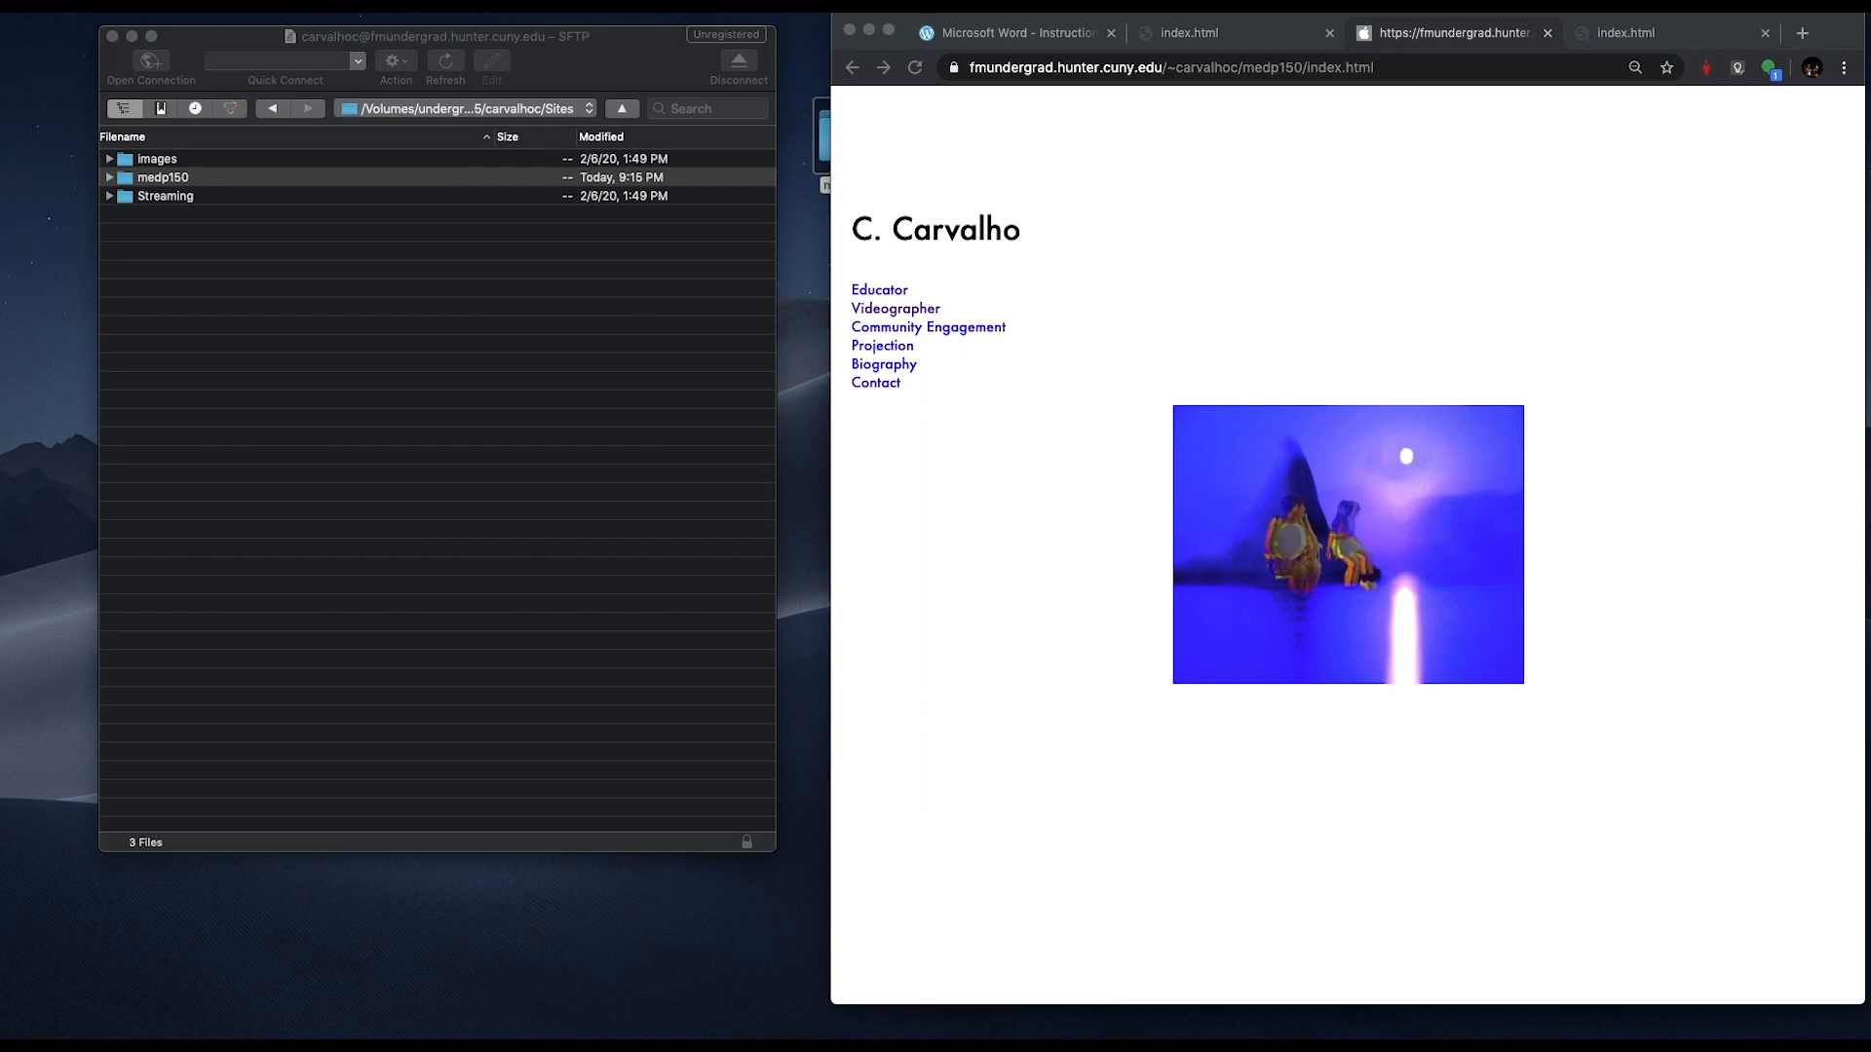
{"action": "left_click_drag", "start_coordinate": [575, 48], "coordinate": [584, 89]}
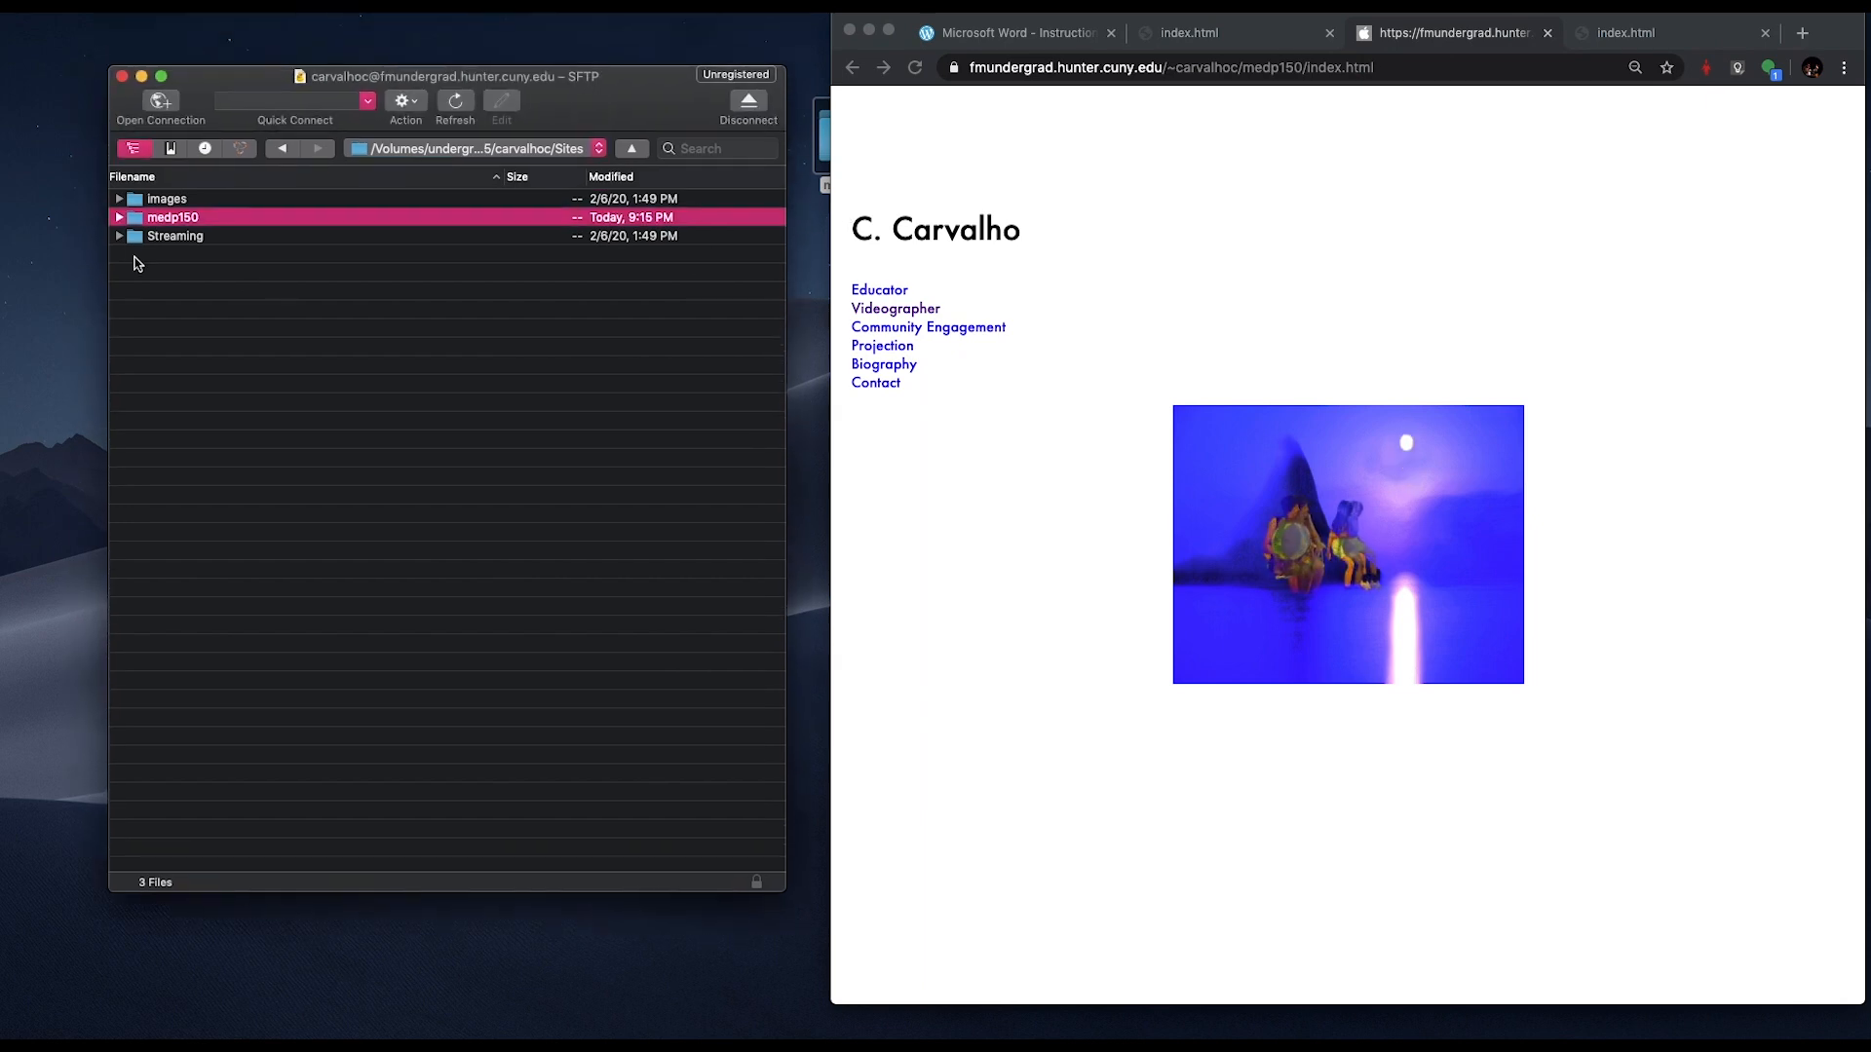
{"action": "left_click", "coordinate": [118, 218]}
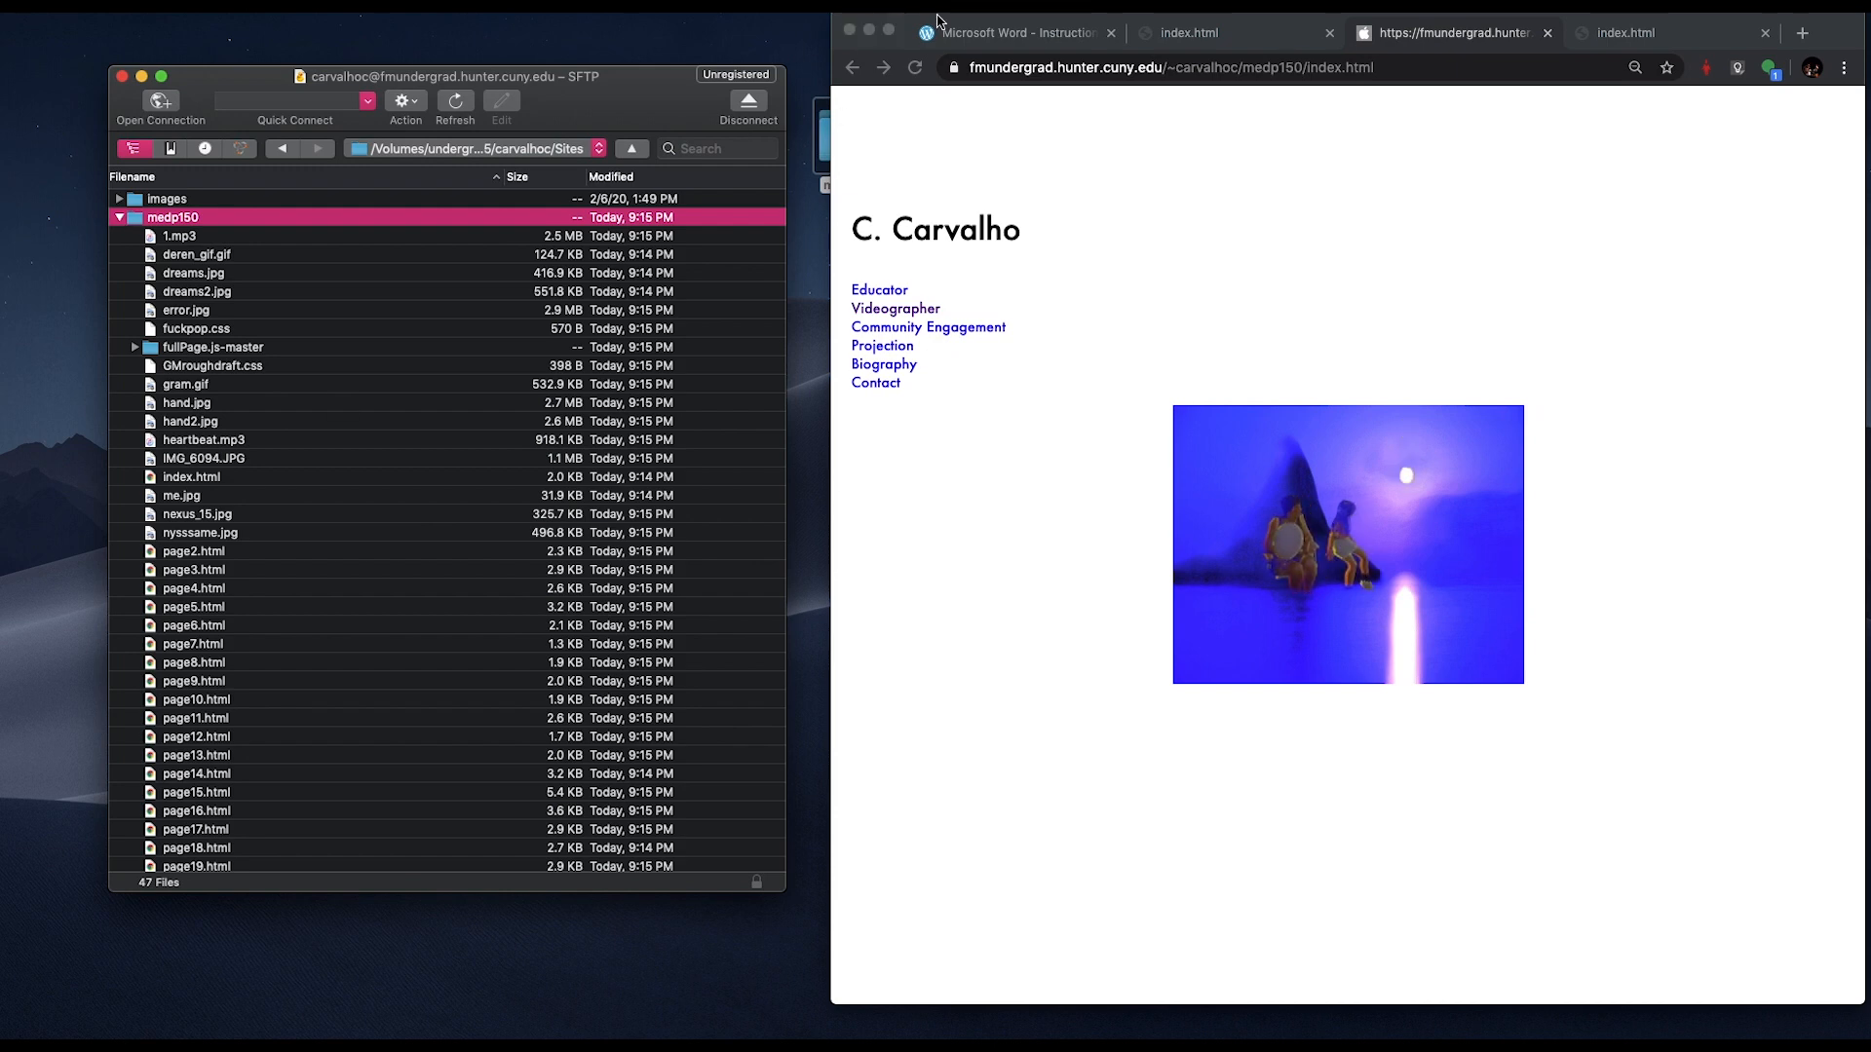
{"action": "mouse_move", "coordinate": [931, 22]}
{"action": "left_mouse_down"}
{"action": "mouse_move", "coordinate": [1106, 21]}
{"action": "mouse_move", "coordinate": [917, 21]}
{"action": "left_mouse_up"}
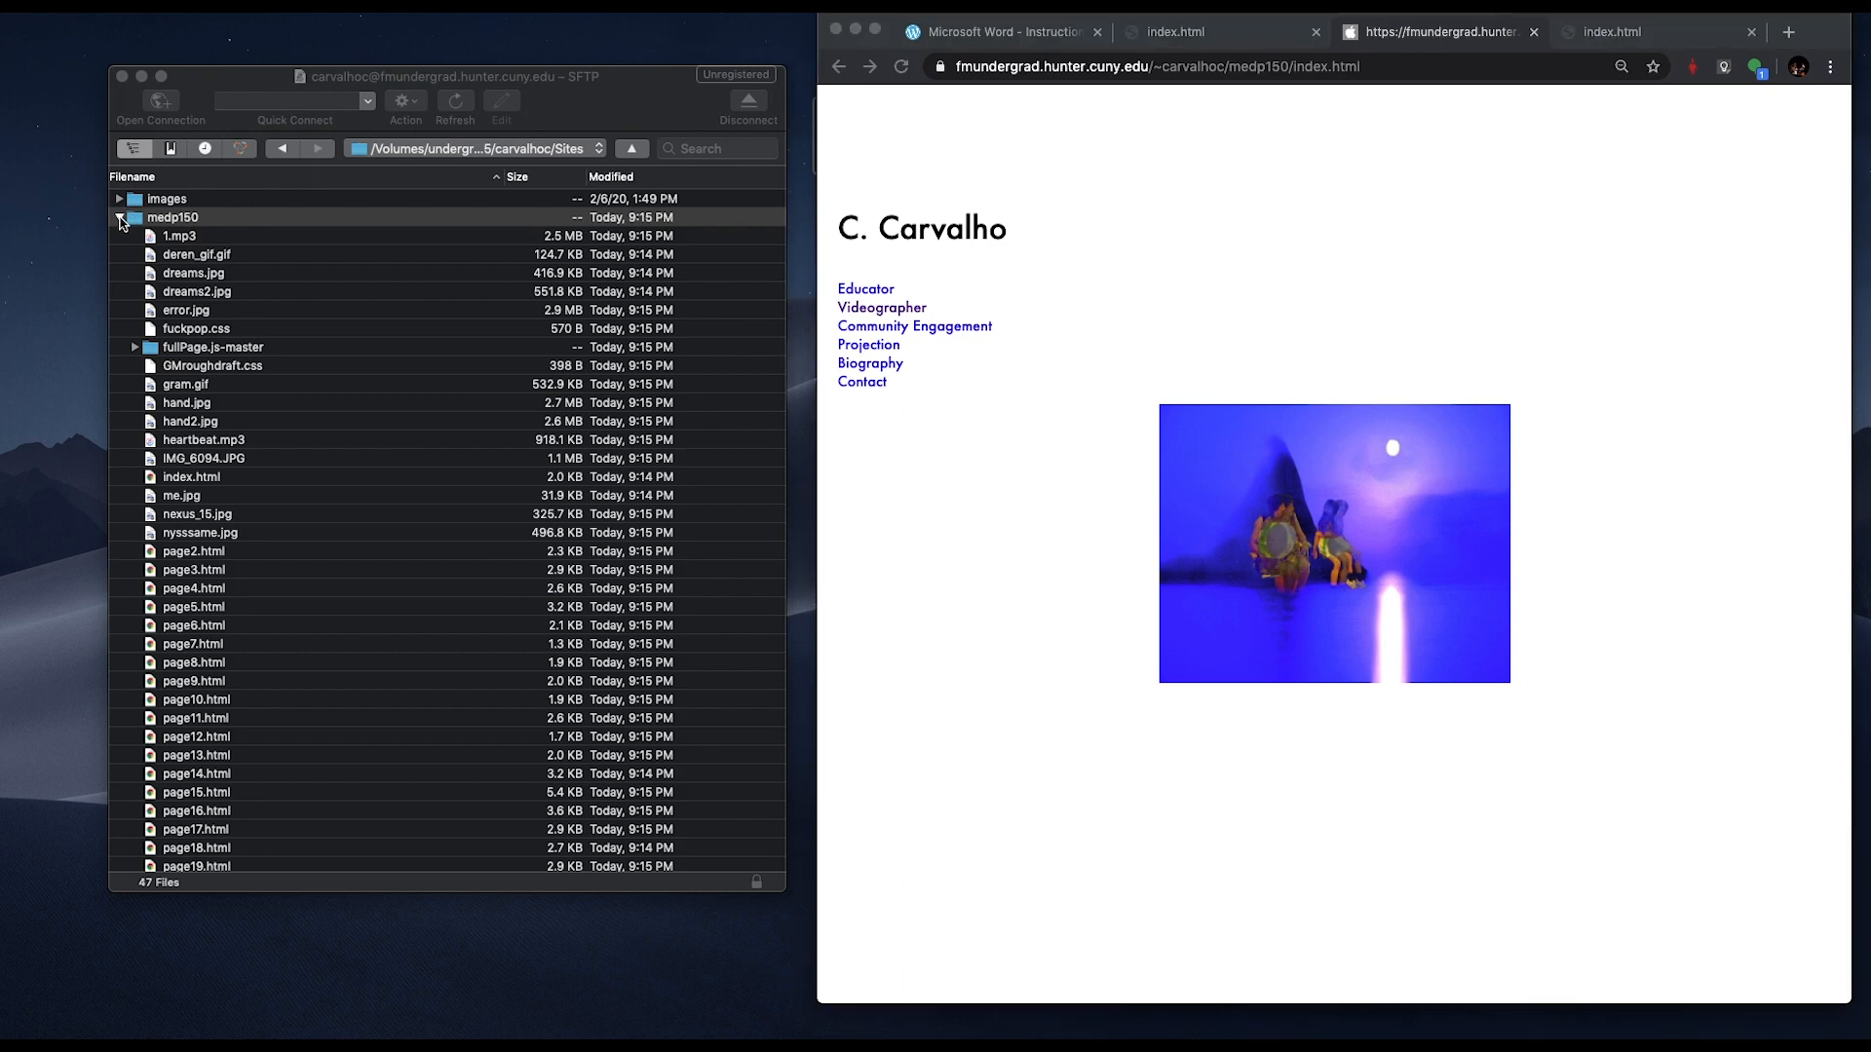
{"action": "left_click", "coordinate": [120, 217]}
- Reload the live site in Chrome to show the new pages, then narrow the browser window
{"action": "left_click", "coordinate": [1181, 74]}
{"action": "key", "text": "Return"}
{"action": "left_click", "coordinate": [1429, 63]}
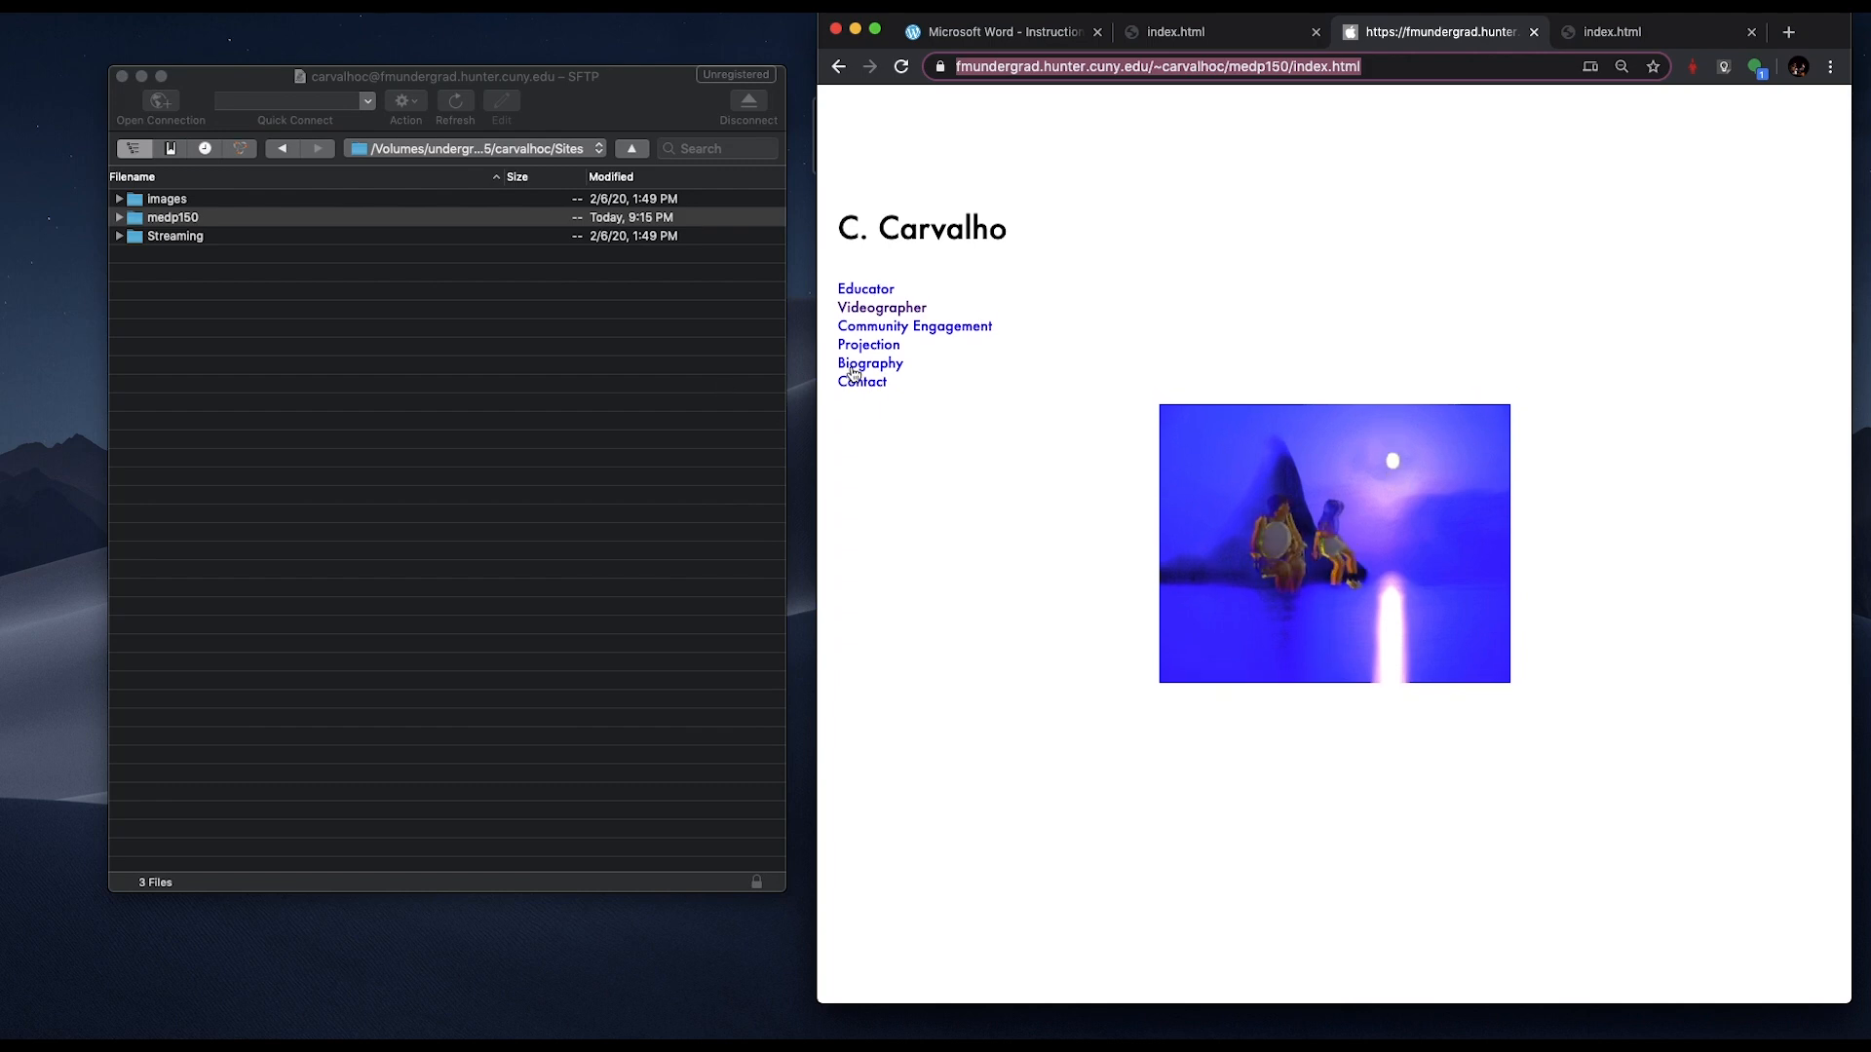
{"action": "left_click_drag", "start_coordinate": [818, 435], "coordinate": [913, 339]}
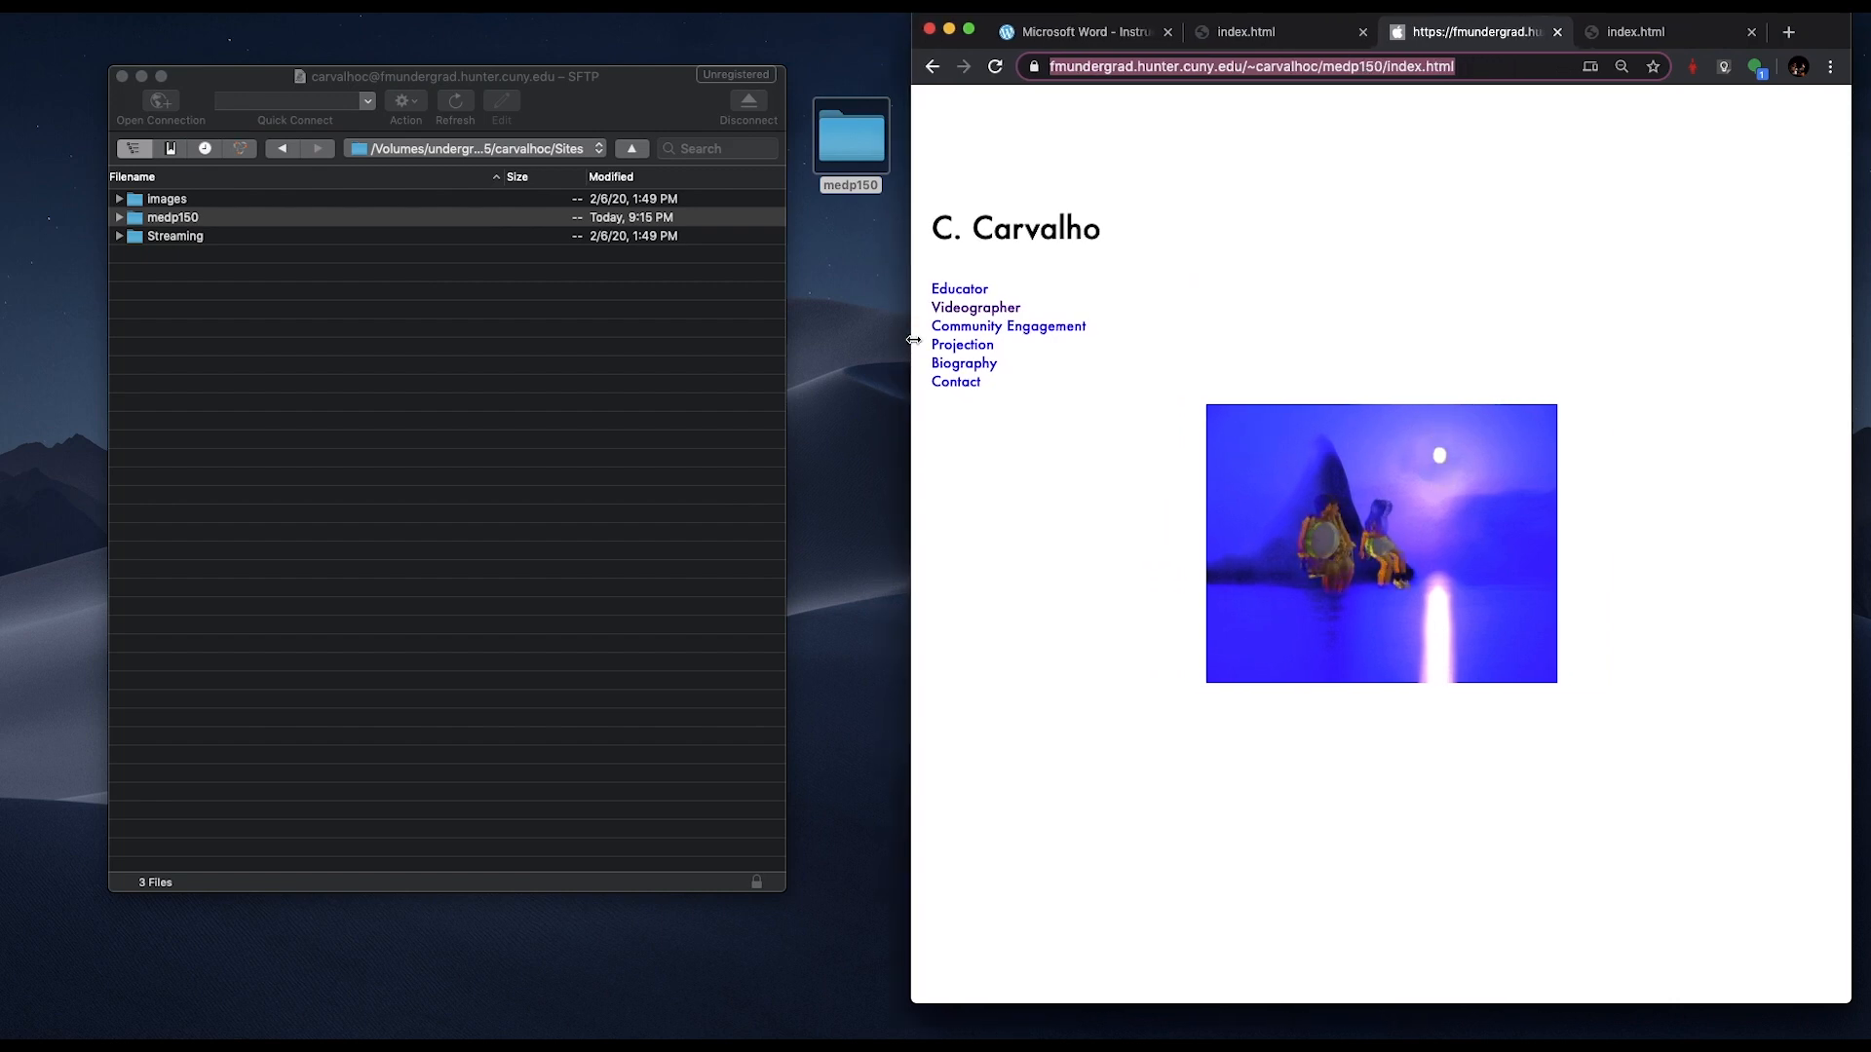
{"action": "left_click_drag", "start_coordinate": [913, 339], "coordinate": [954, 339]}
- Close Chrome and reposition the medp150 desktop icon and the SFTP window
{"action": "left_click", "coordinate": [970, 30]}
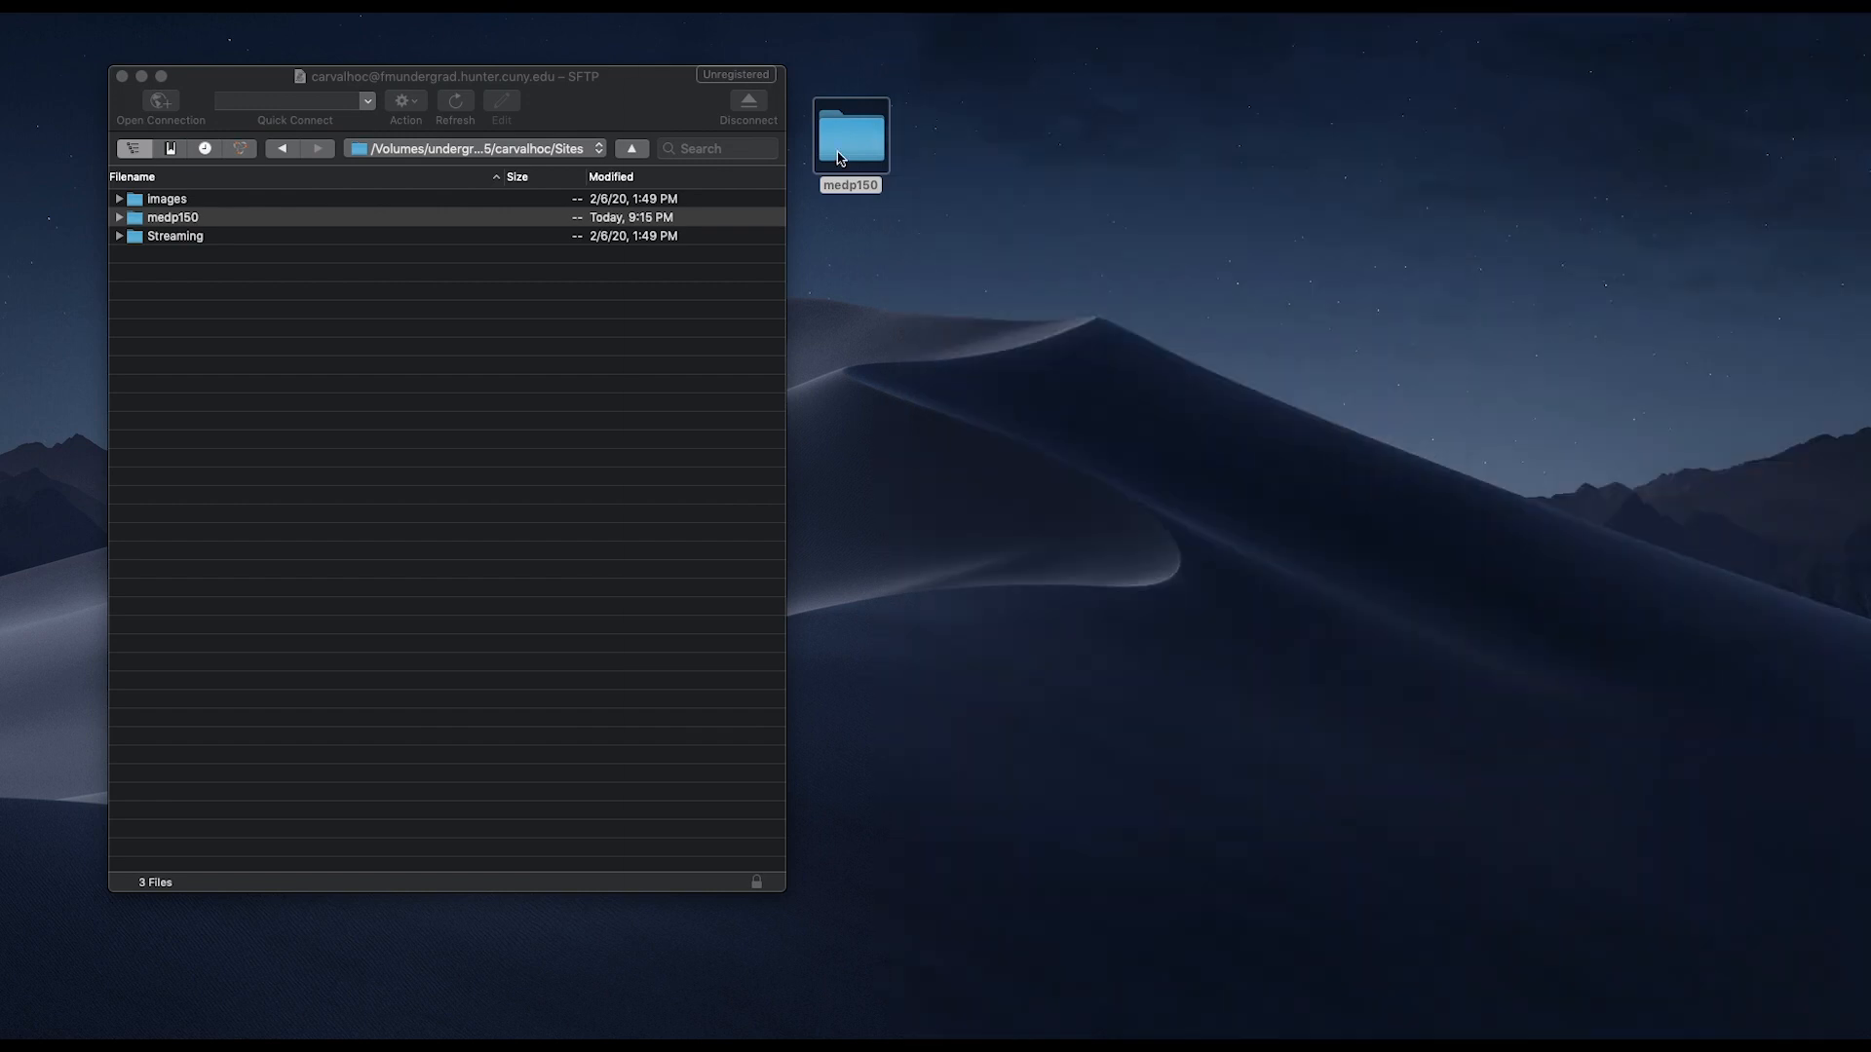
{"action": "left_click_drag", "start_coordinate": [848, 146], "coordinate": [1138, 295]}
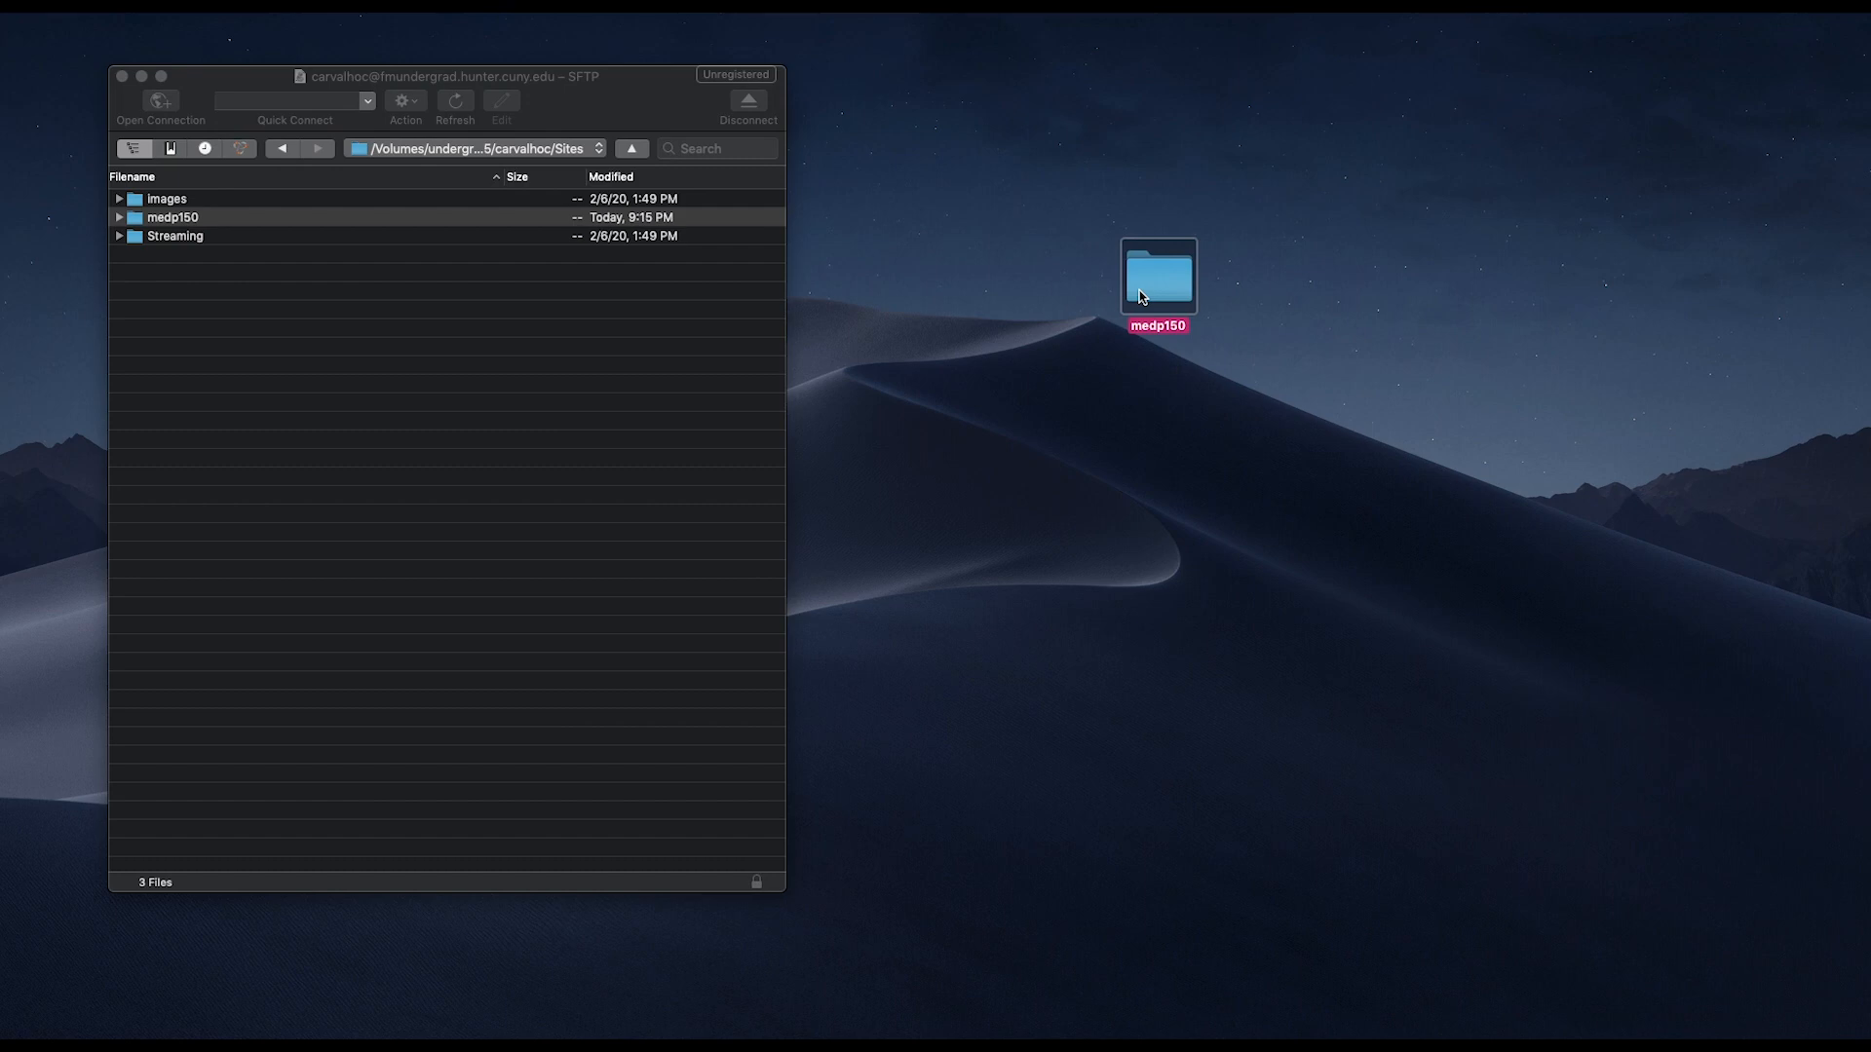
{"action": "left_click_drag", "start_coordinate": [603, 111], "coordinate": [887, 84]}
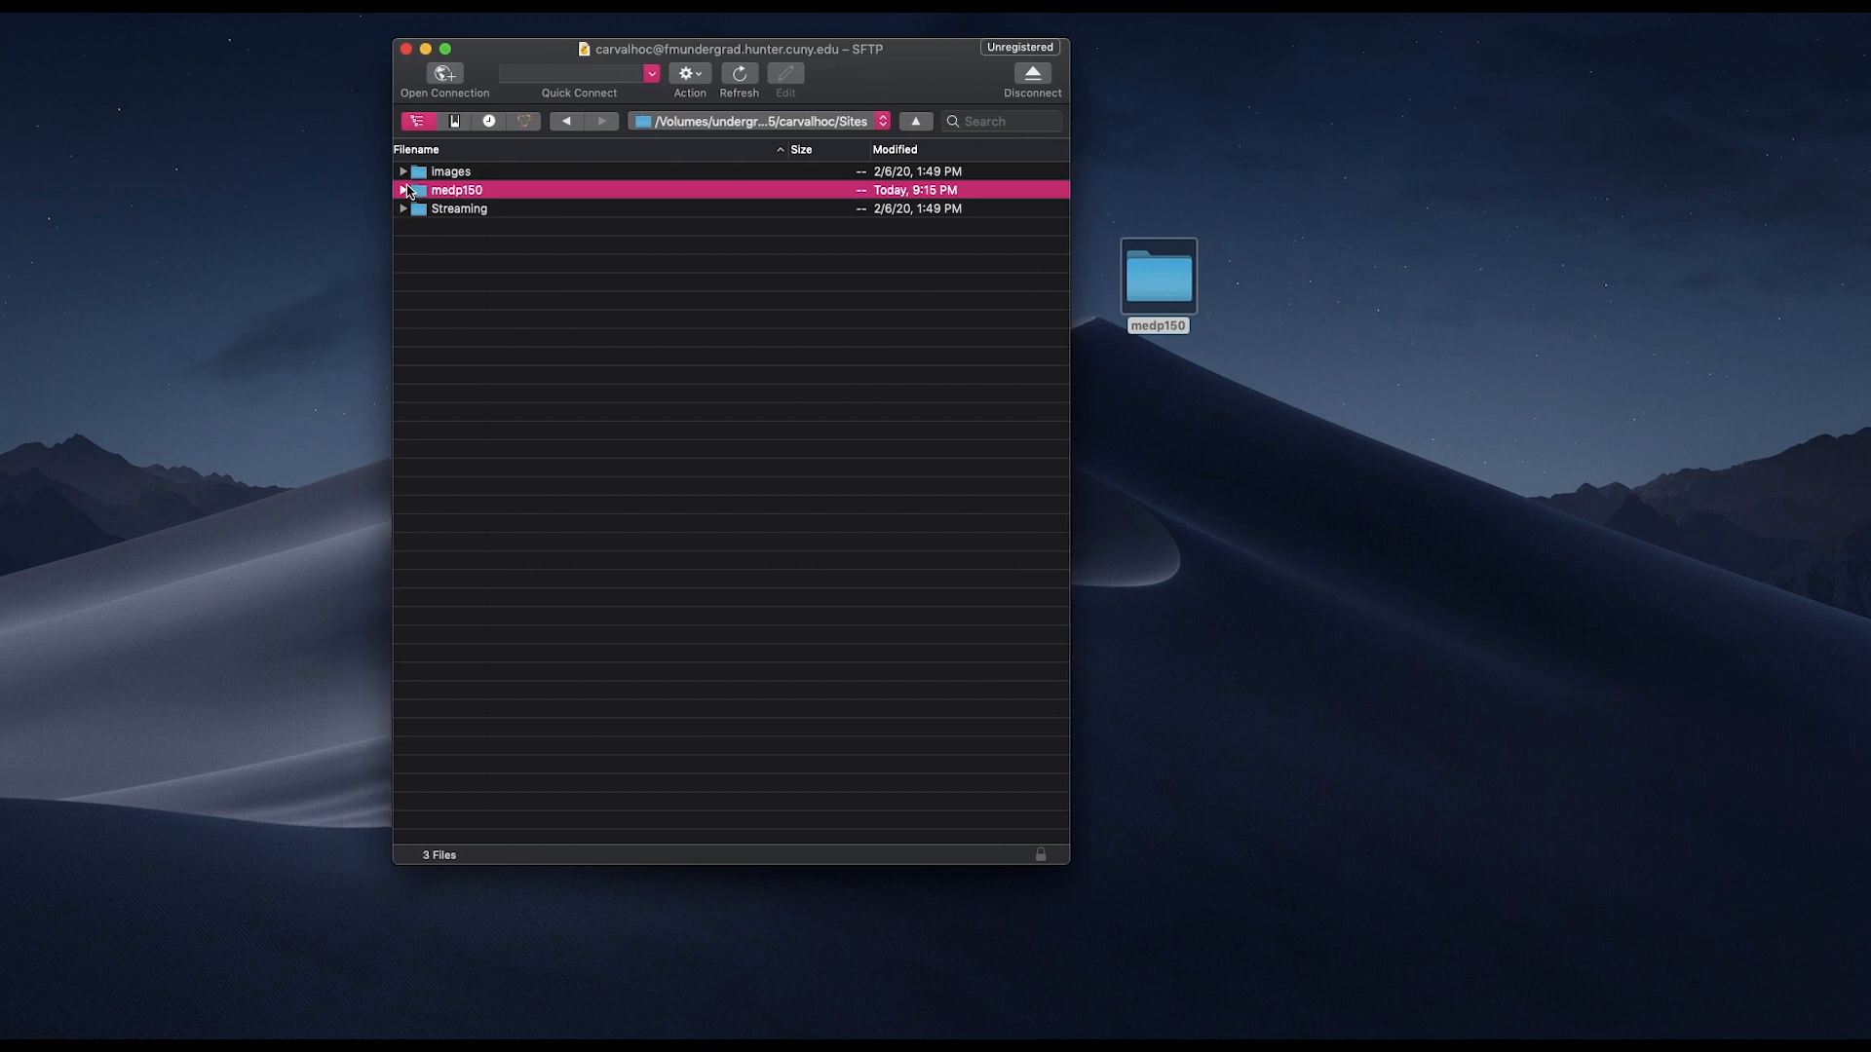
- List the server medp150 folder's 47 files and open the local medp150 folder in Finder
{"action": "left_click", "coordinate": [404, 191]}
{"action": "scroll", "coordinate": [588, 322], "scroll_direction": "down", "scroll_amount": 5}
{"action": "scroll", "coordinate": [589, 323], "scroll_direction": "up", "scroll_amount": 5}
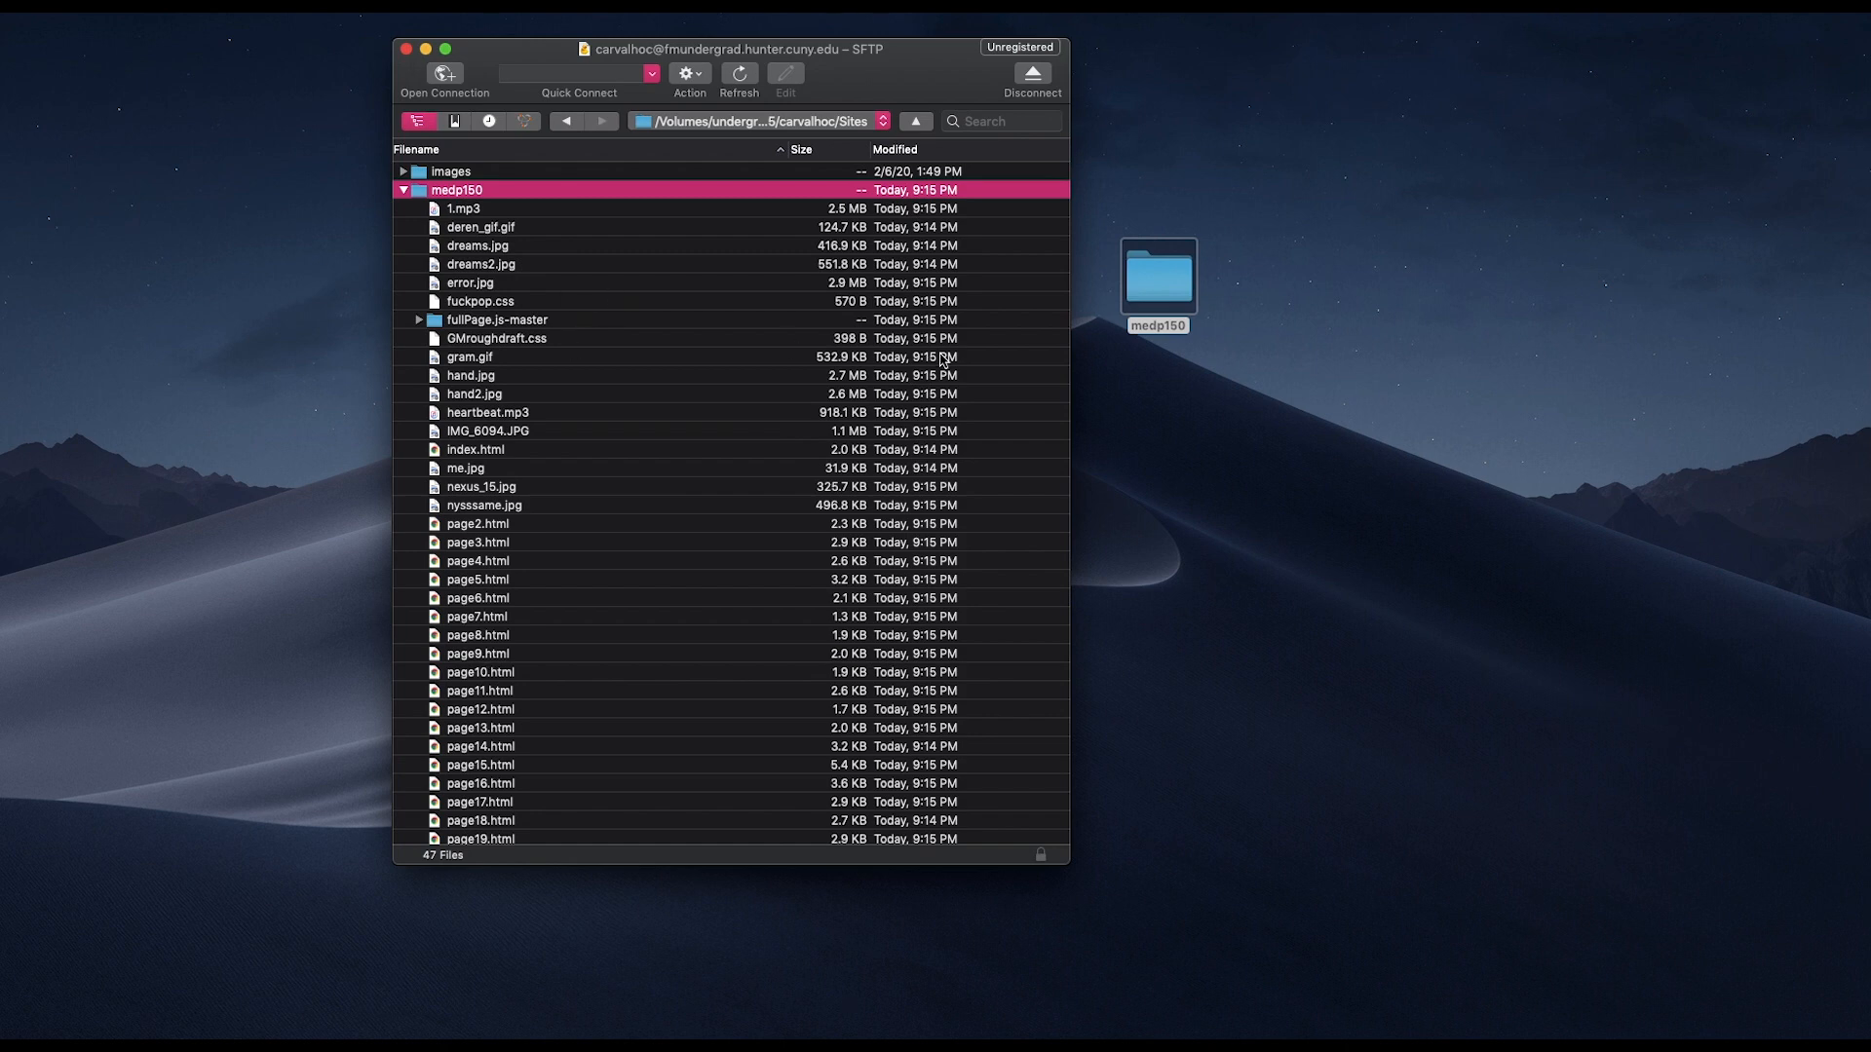
{"action": "double_click", "coordinate": [1148, 289]}
{"action": "scroll", "coordinate": [1146, 357], "scroll_direction": "down", "scroll_amount": 5}
- Duplicate page15.html as page15 copy.html and place it lower on the desktop
{"action": "left_click", "coordinate": [1126, 373]}
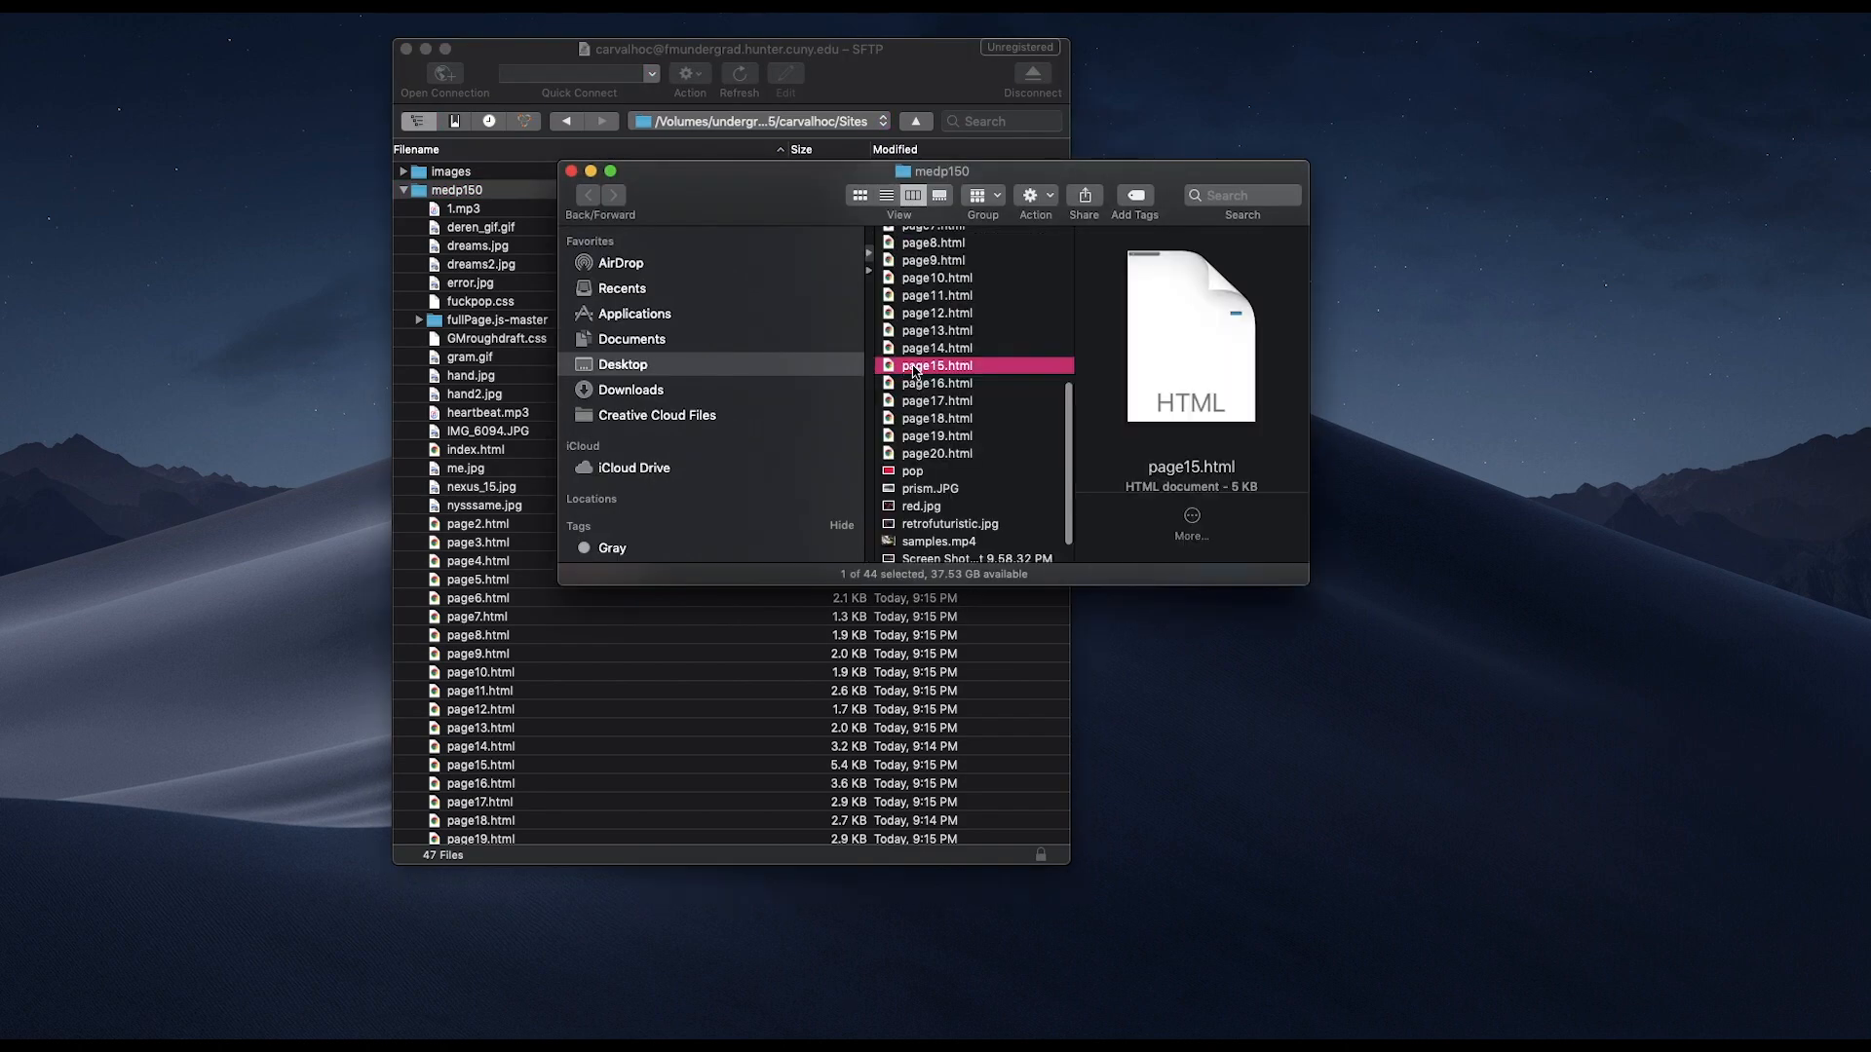
{"action": "right_click", "coordinate": [913, 365]}
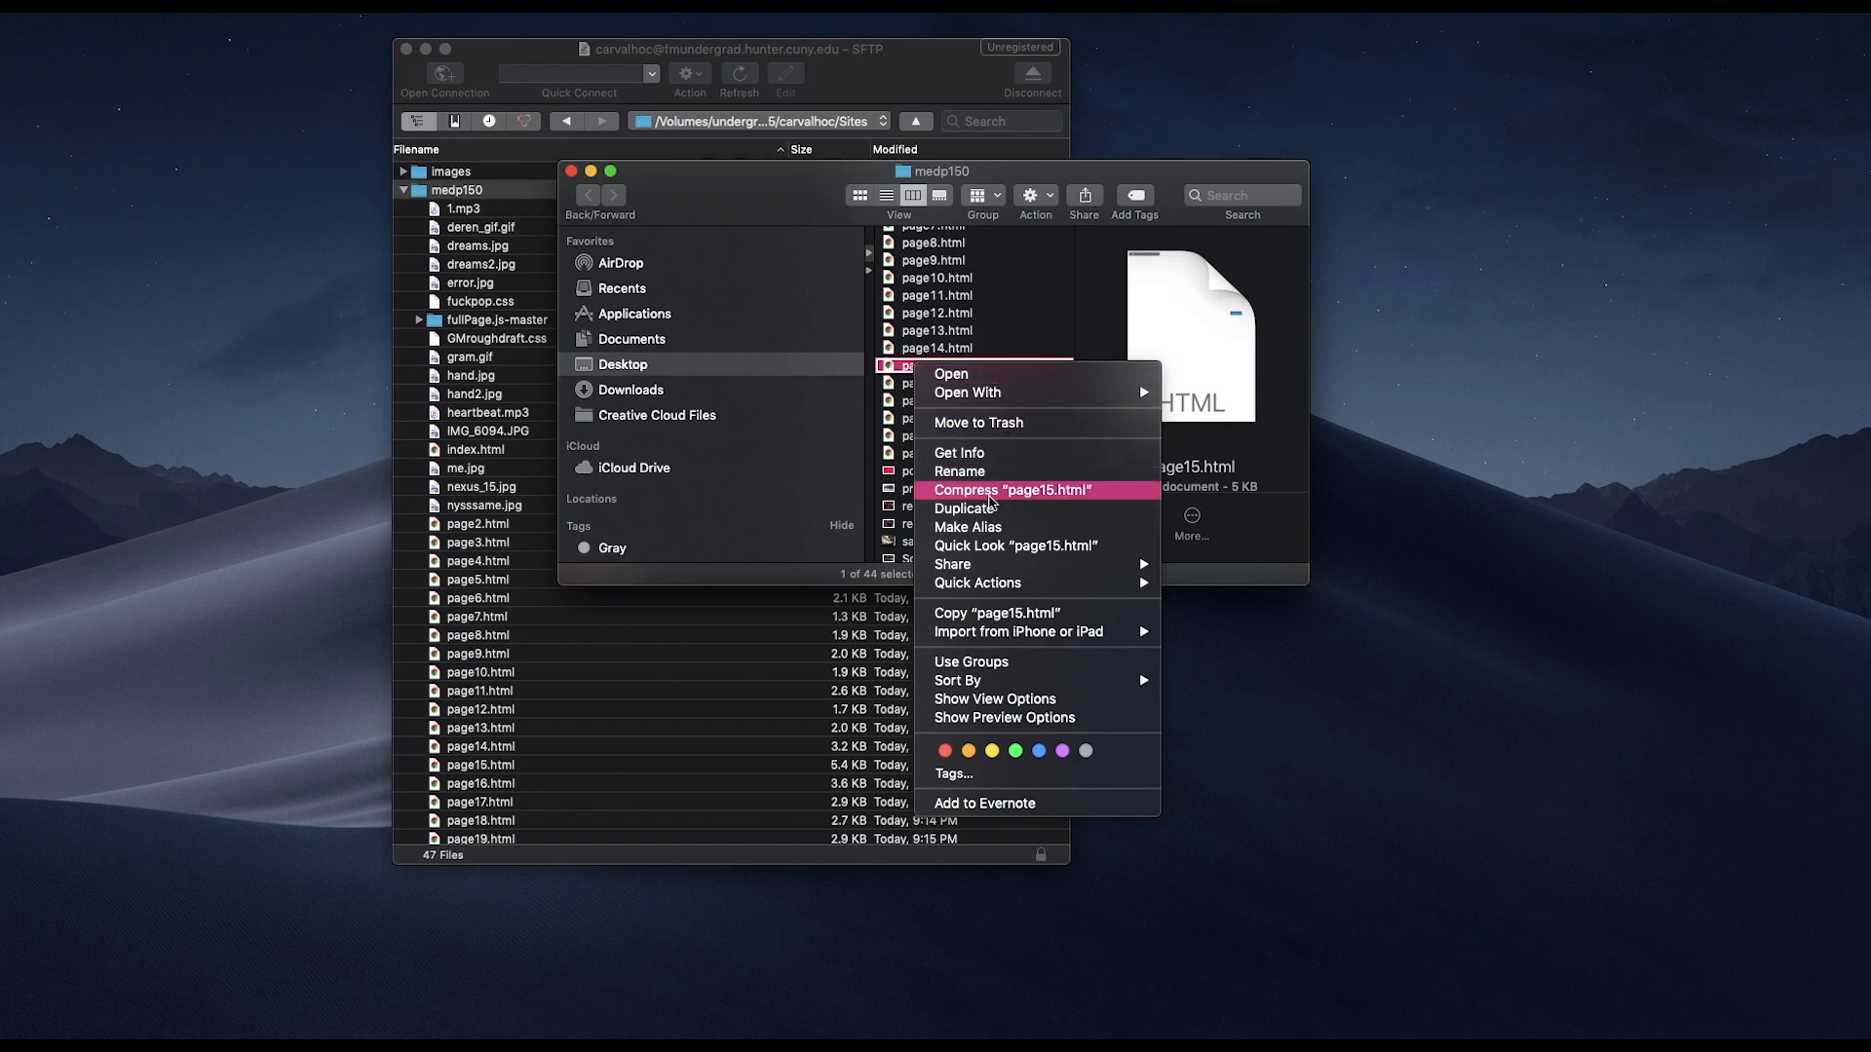
{"action": "left_click", "coordinate": [981, 517]}
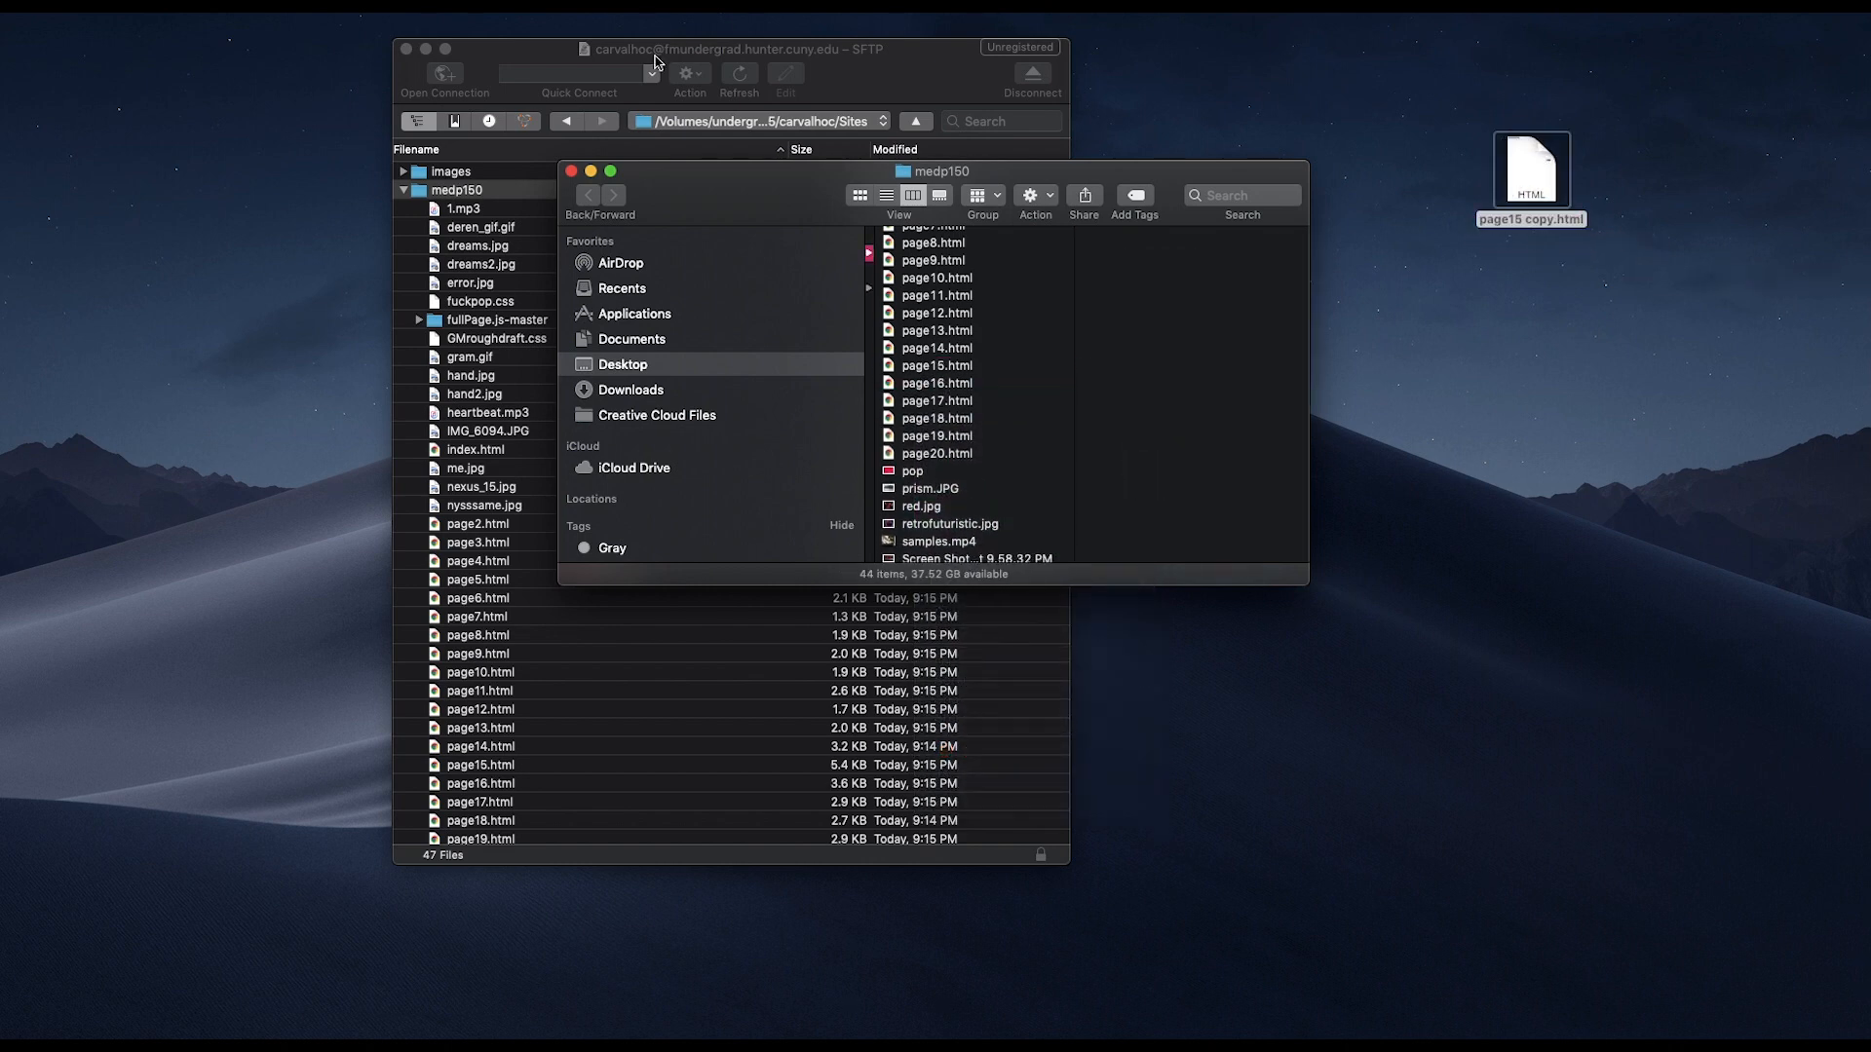
{"action": "left_click", "coordinate": [571, 171]}
{"action": "left_click_drag", "start_coordinate": [1549, 168], "coordinate": [1499, 411]}
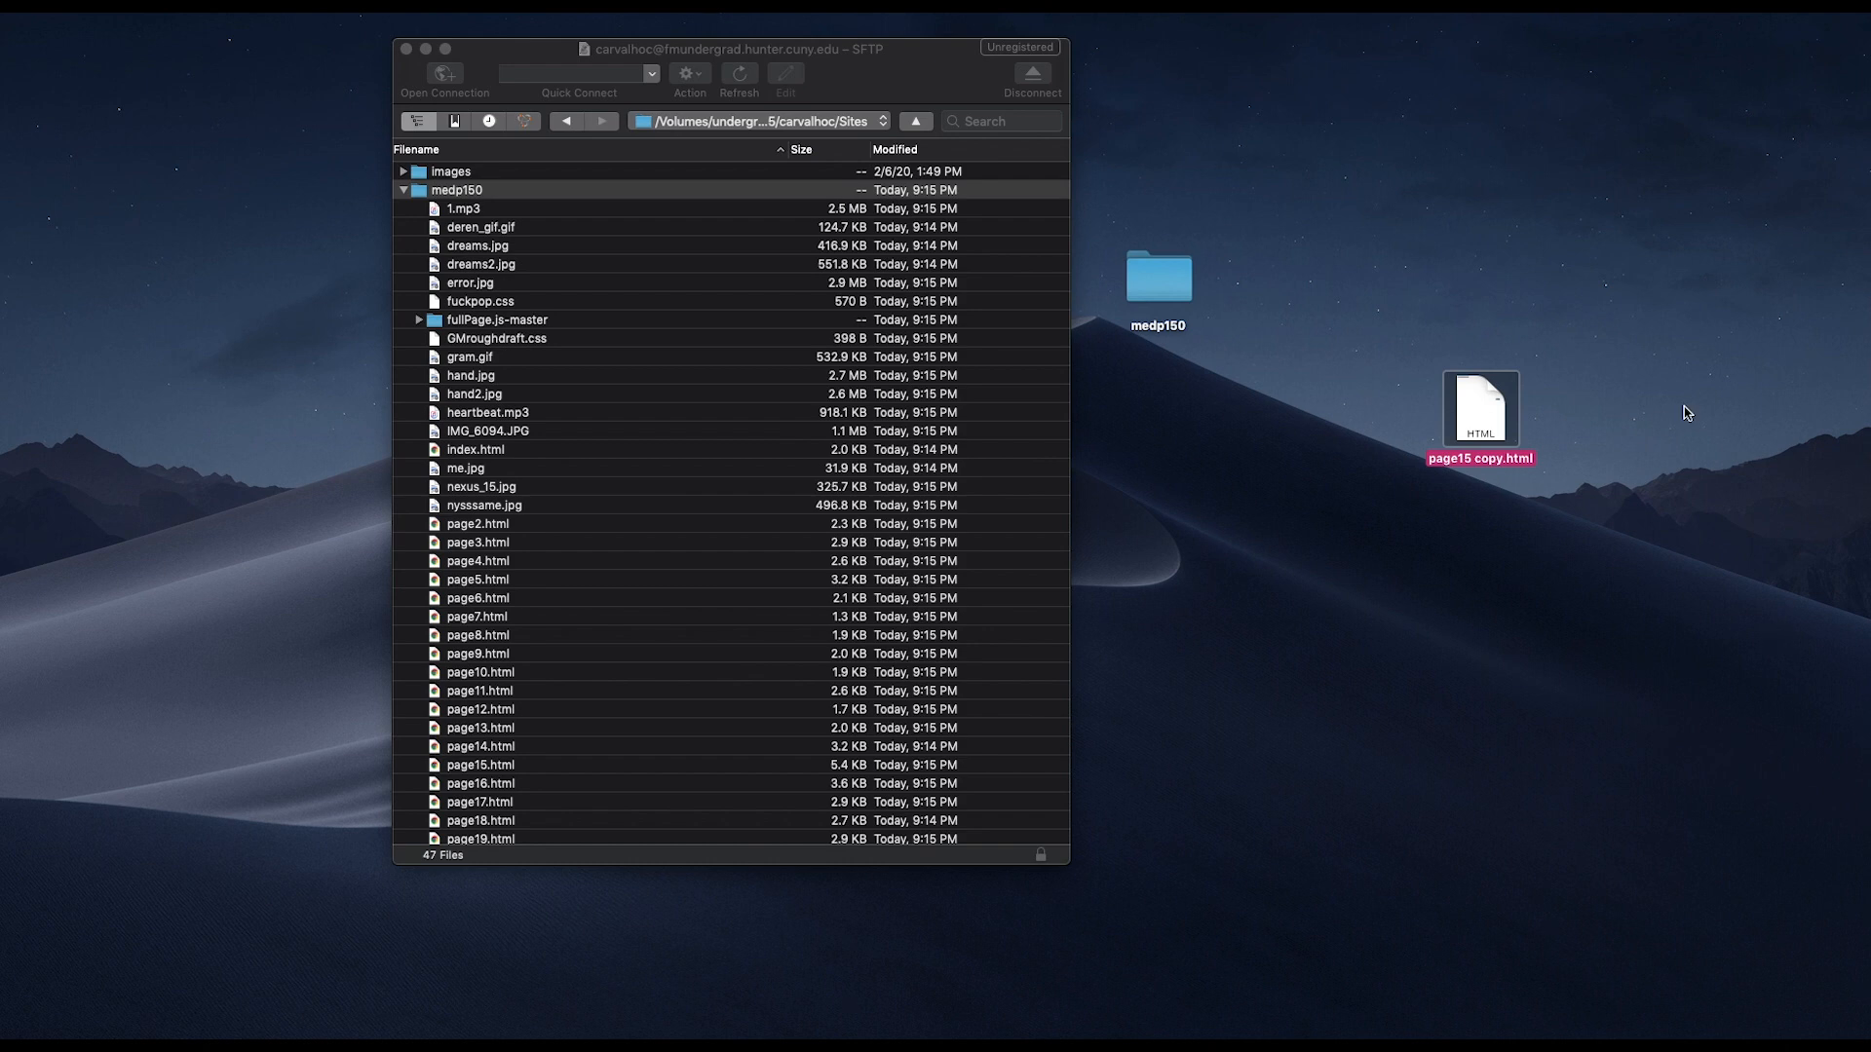
- Drop page15 copy.html onto the server's medp150 folder, allowing the fingerprint prompt, and view the listing
{"action": "left_click_drag", "start_coordinate": [1498, 419], "coordinate": [582, 202]}
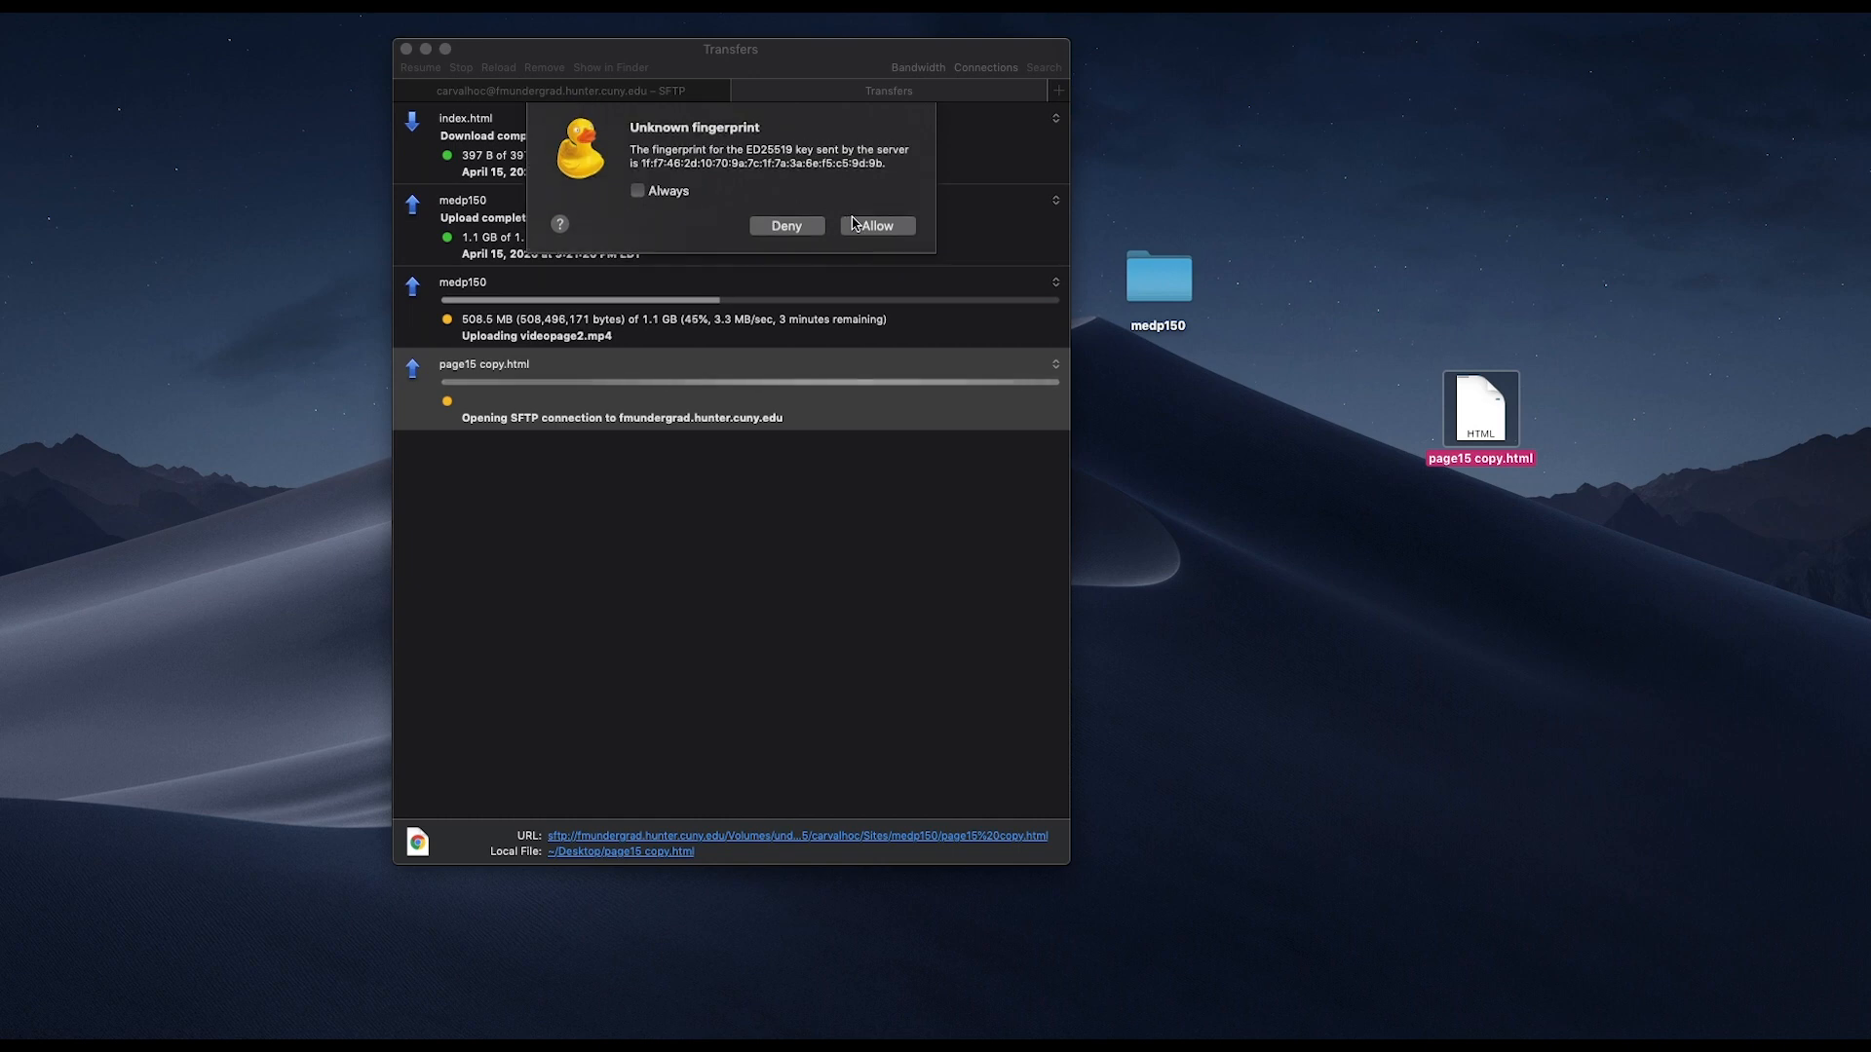
{"action": "left_click", "coordinate": [855, 225]}
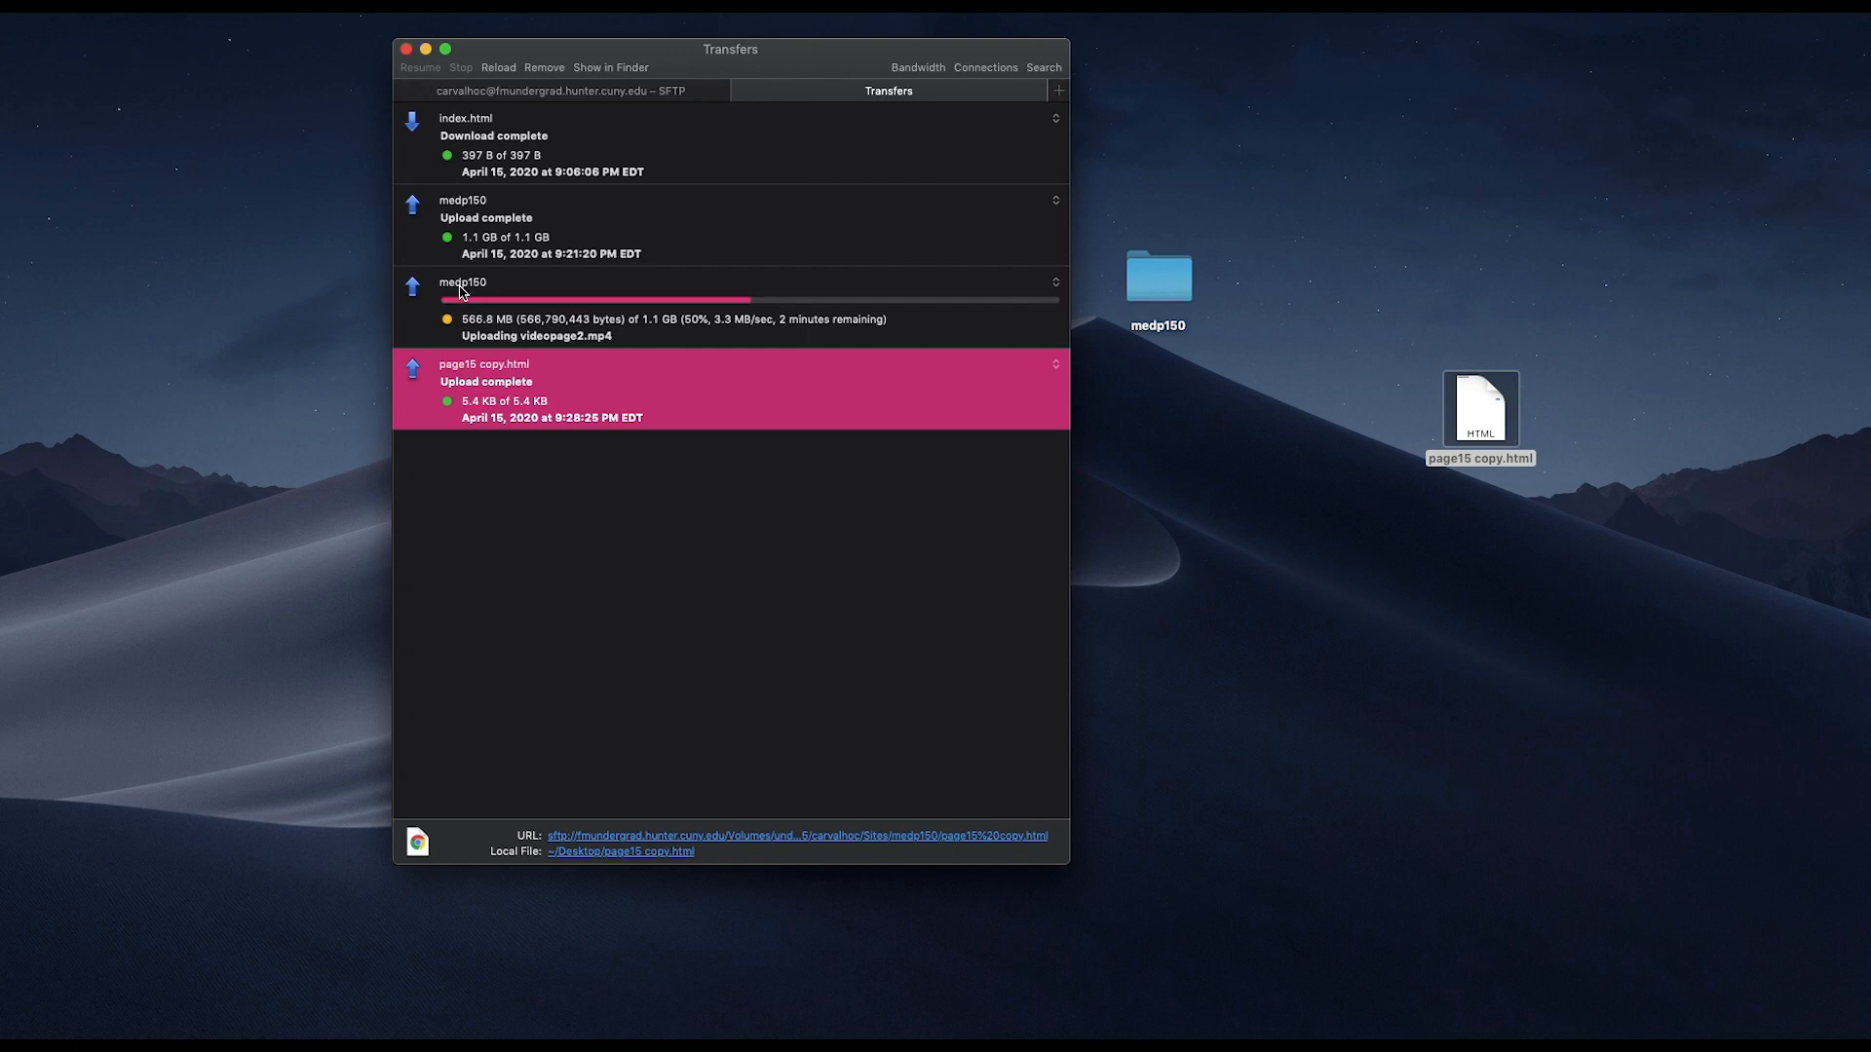
{"action": "left_click", "coordinate": [575, 94]}
{"action": "scroll", "coordinate": [588, 664], "scroll_direction": "down", "scroll_amount": 5}
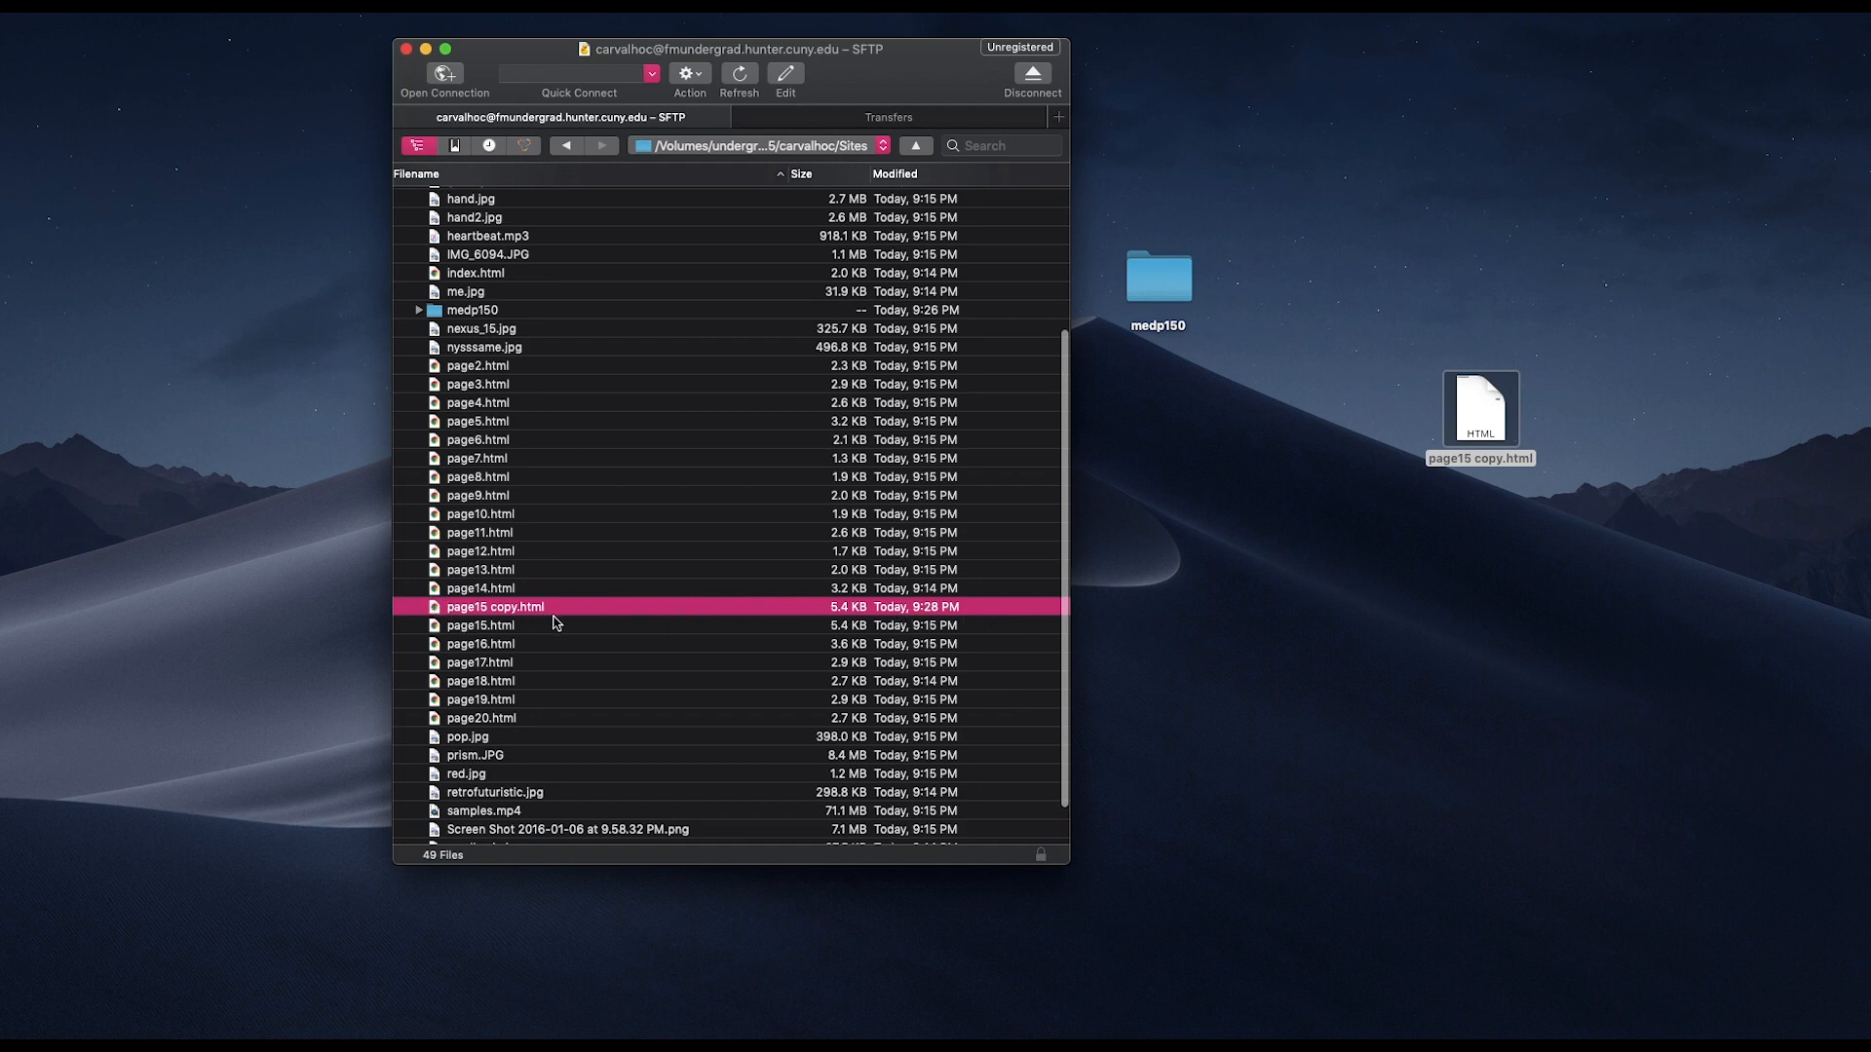
- Scroll through the remote medp150 listing, then collapse the medp150 folder
{"action": "scroll", "coordinate": [689, 647], "scroll_direction": "up", "scroll_amount": 5}
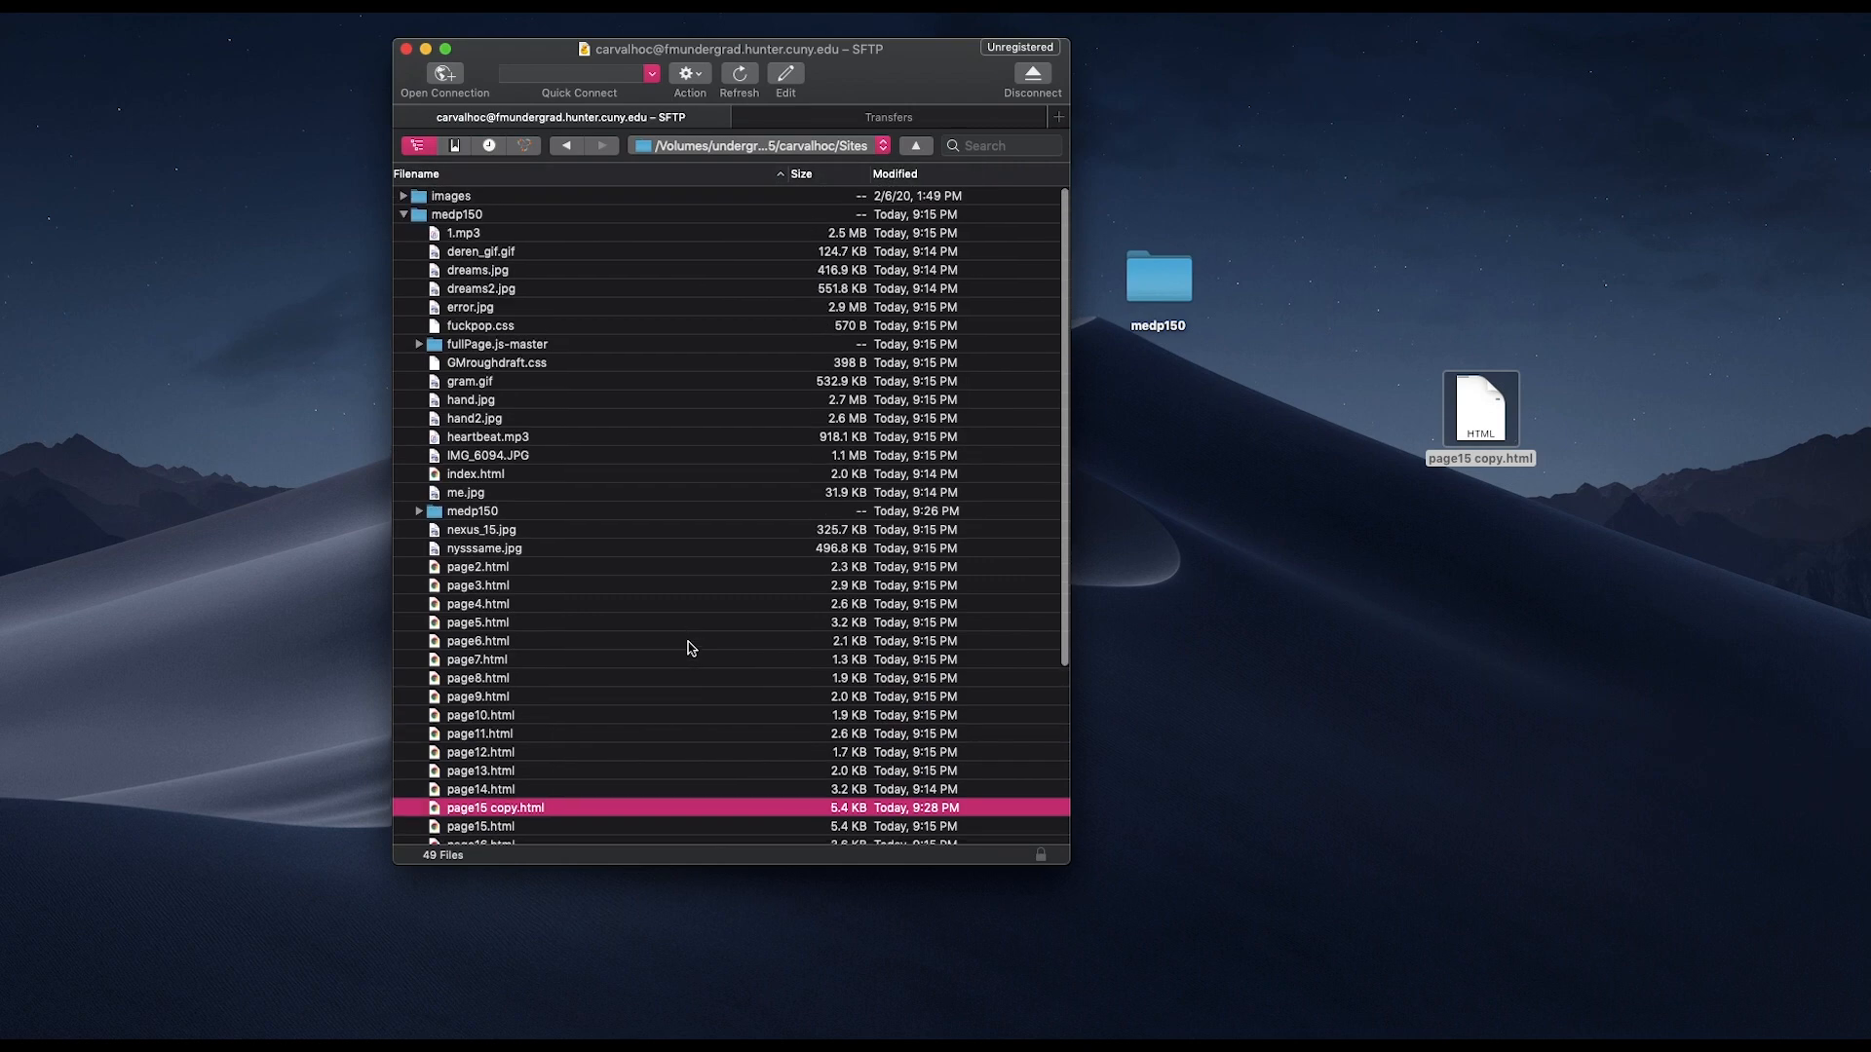
{"action": "scroll", "coordinate": [689, 647], "scroll_direction": "down", "scroll_amount": 5}
{"action": "scroll", "coordinate": [689, 647], "scroll_direction": "up", "scroll_amount": 5}
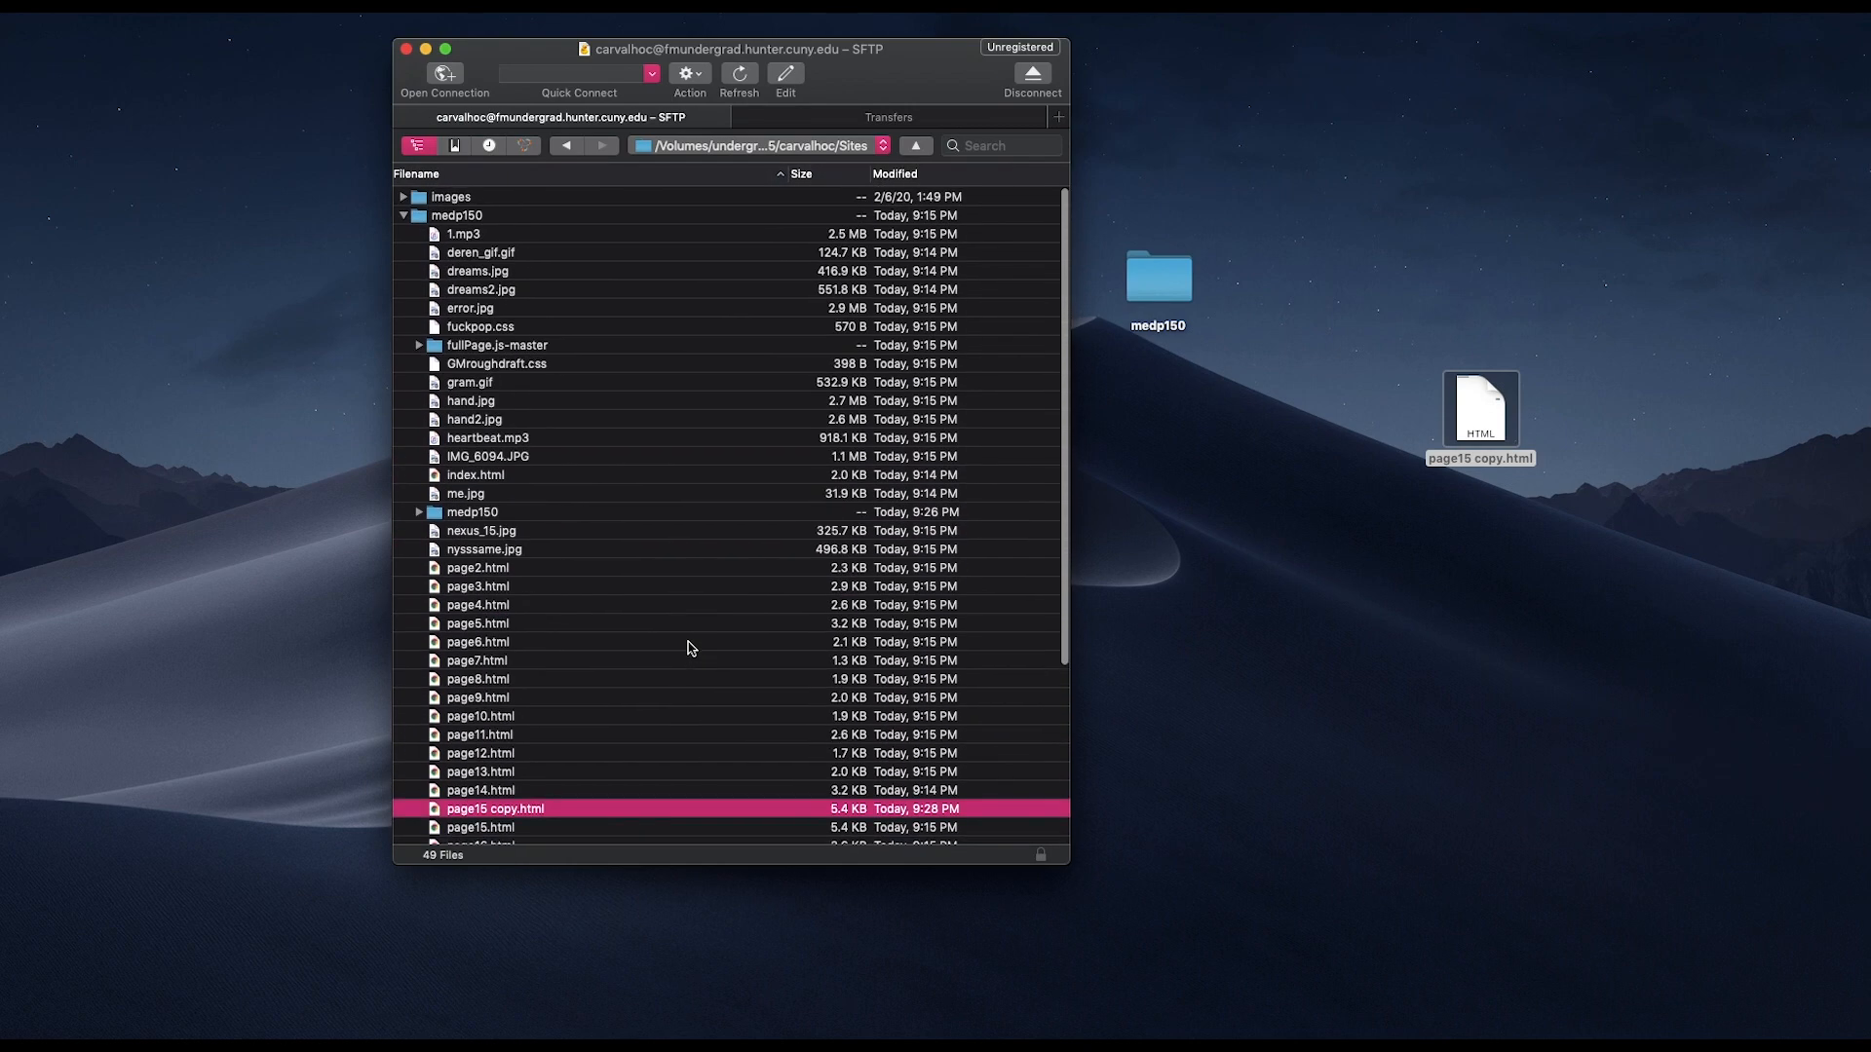
{"action": "scroll", "coordinate": [689, 647], "scroll_direction": "down", "scroll_amount": 5}
{"action": "scroll", "coordinate": [689, 647], "scroll_direction": "up", "scroll_amount": 5}
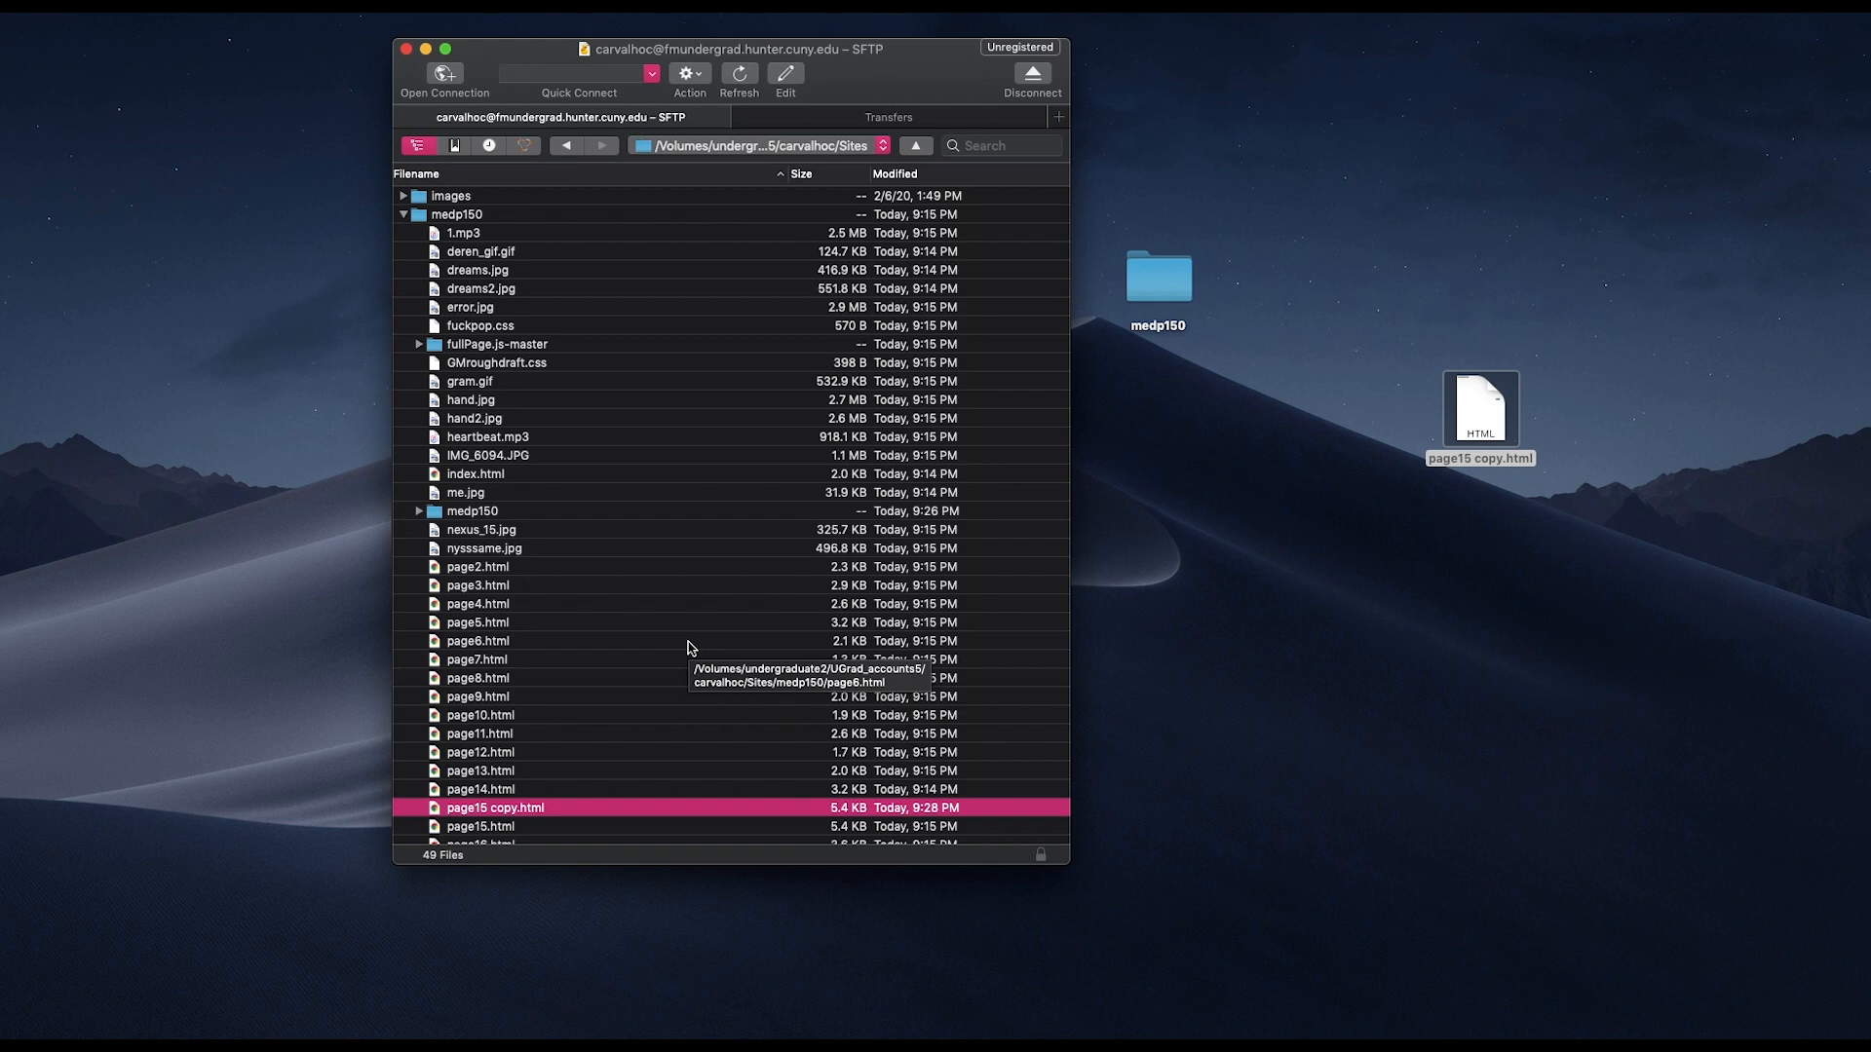
{"action": "left_click", "coordinate": [404, 215]}
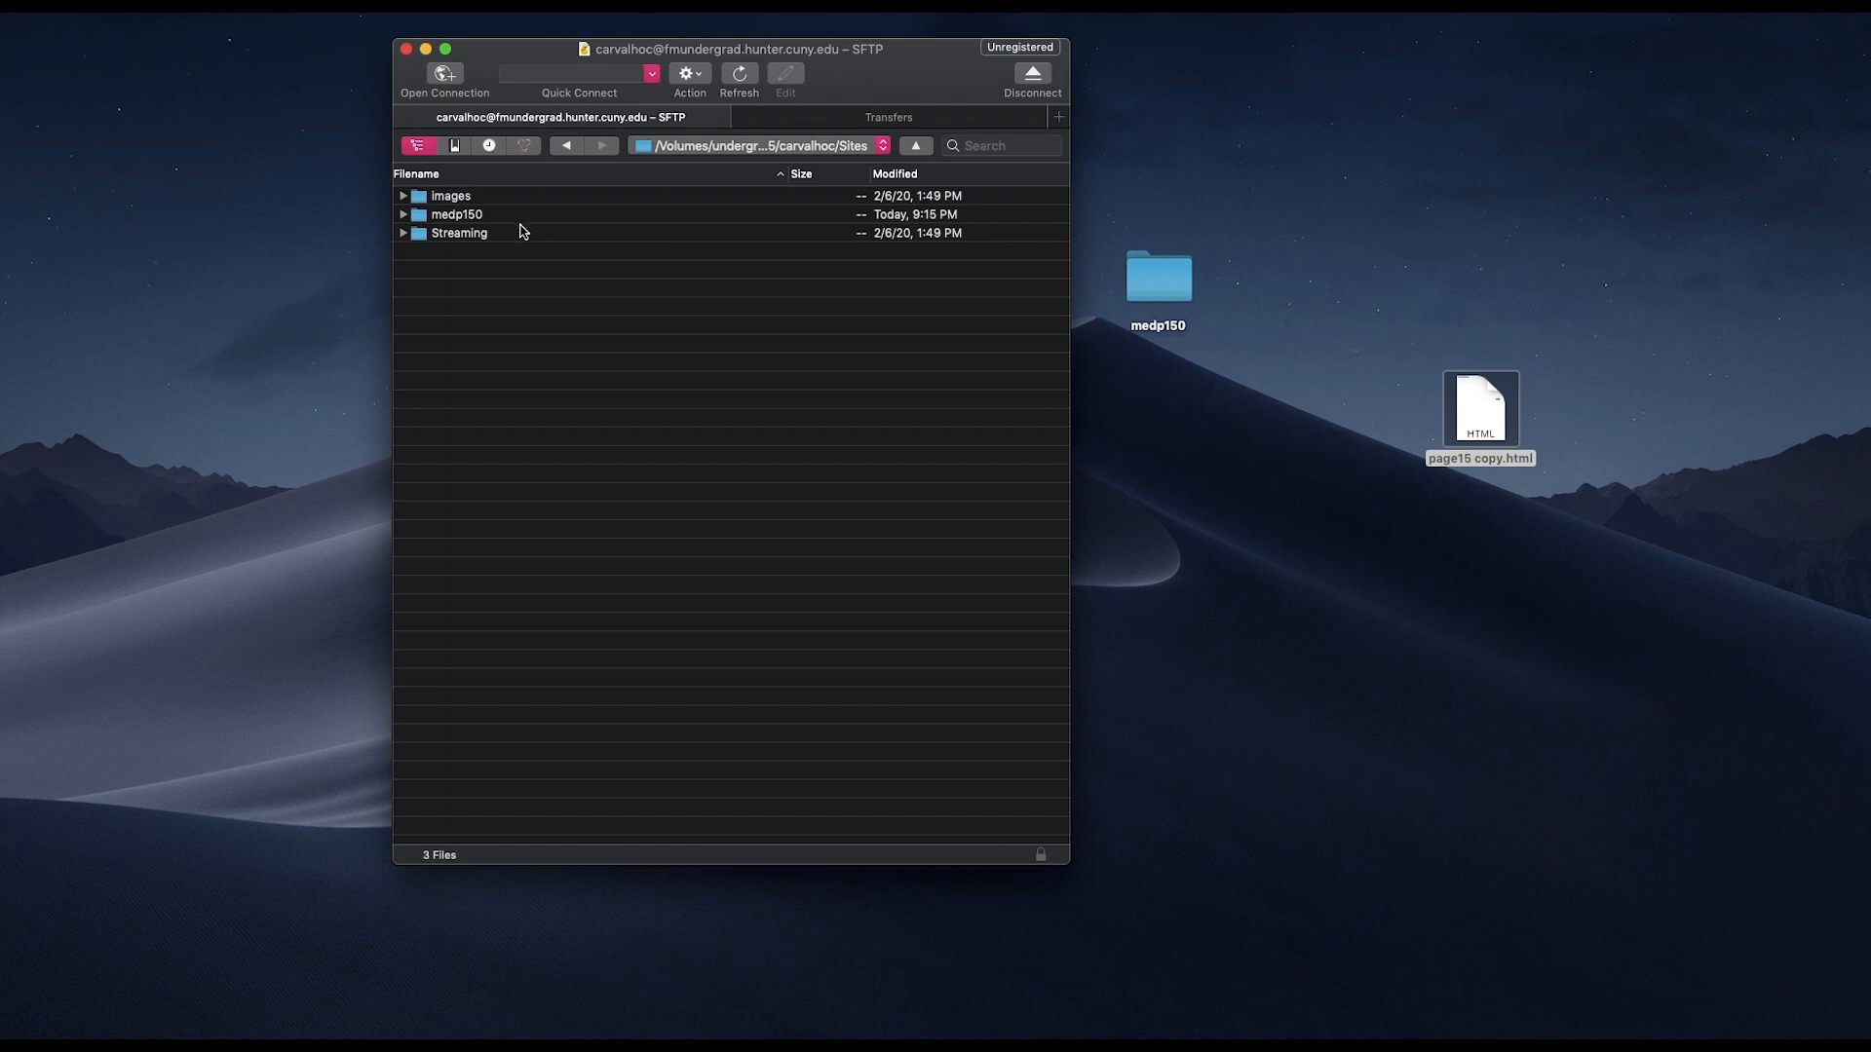
- Move the desktop medp150 folder above page15 copy.html and try dragging the remote medp150 out
{"action": "left_click_drag", "start_coordinate": [1165, 281], "coordinate": [1472, 287]}
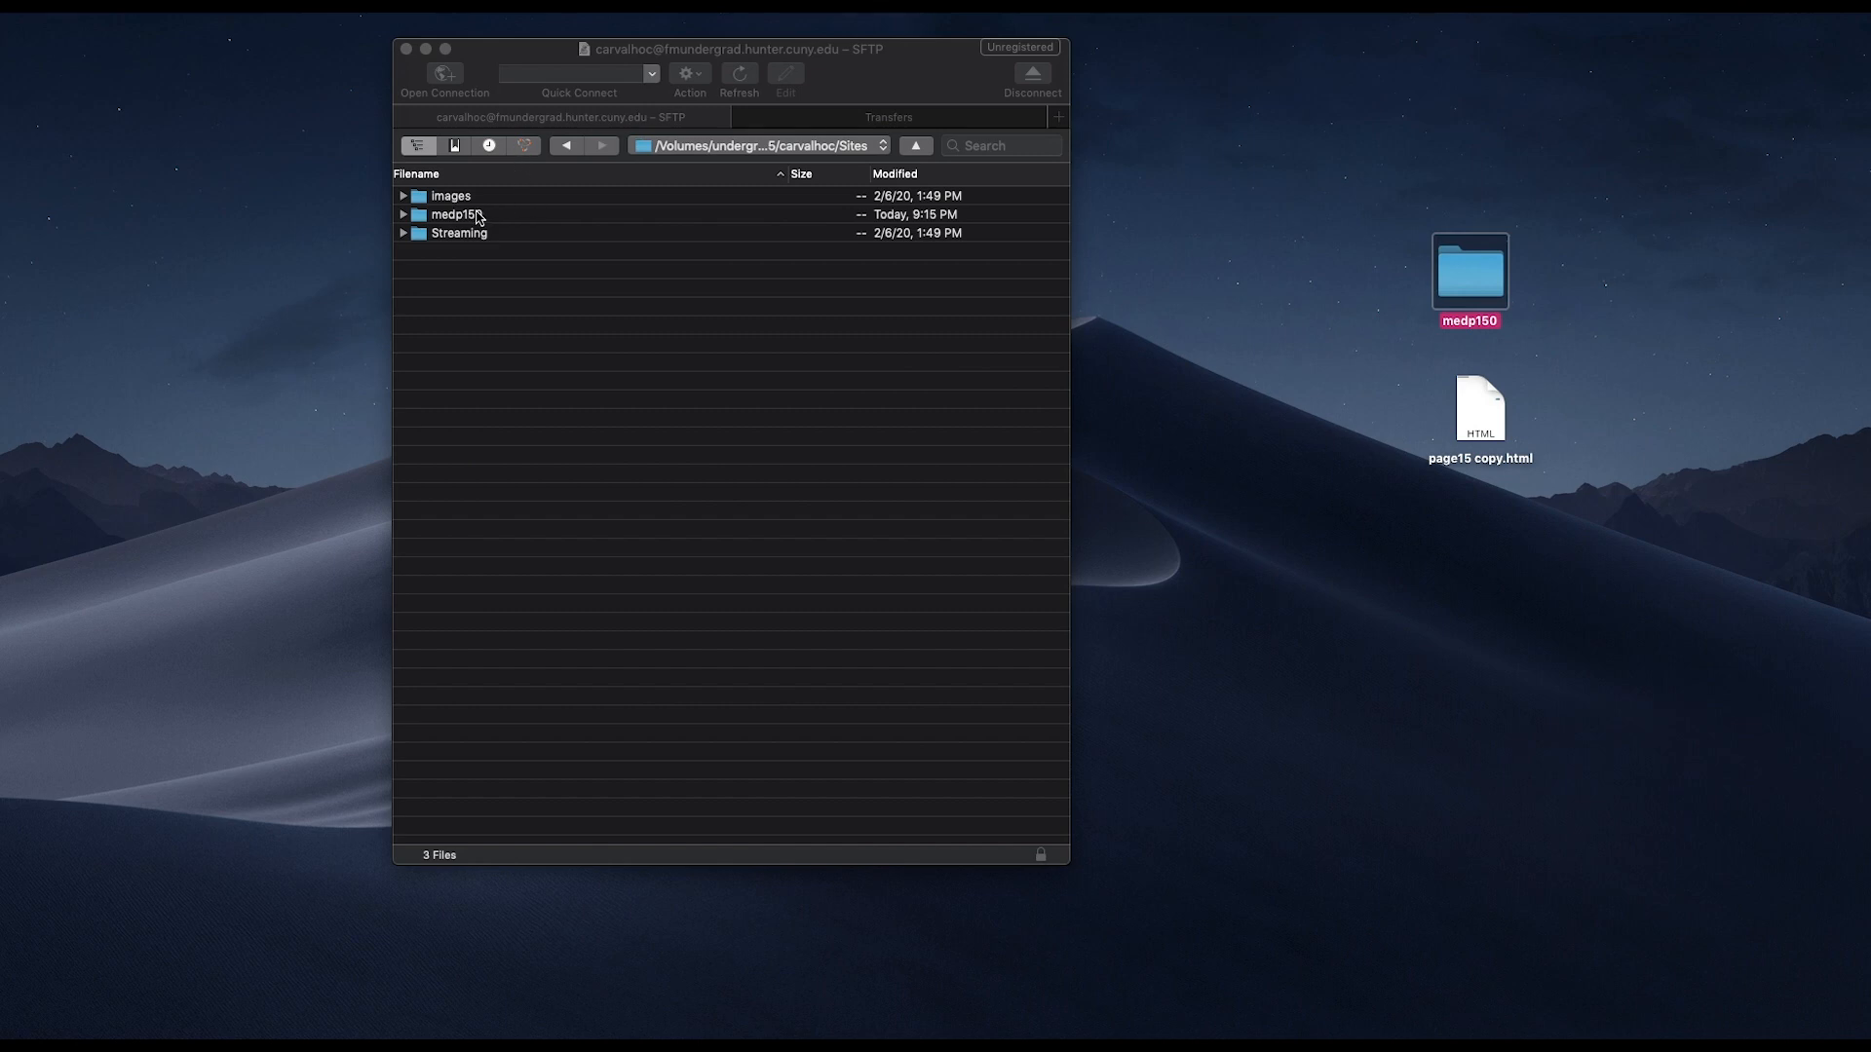
{"action": "left_click", "coordinate": [478, 216]}
{"action": "left_click", "coordinate": [447, 222]}
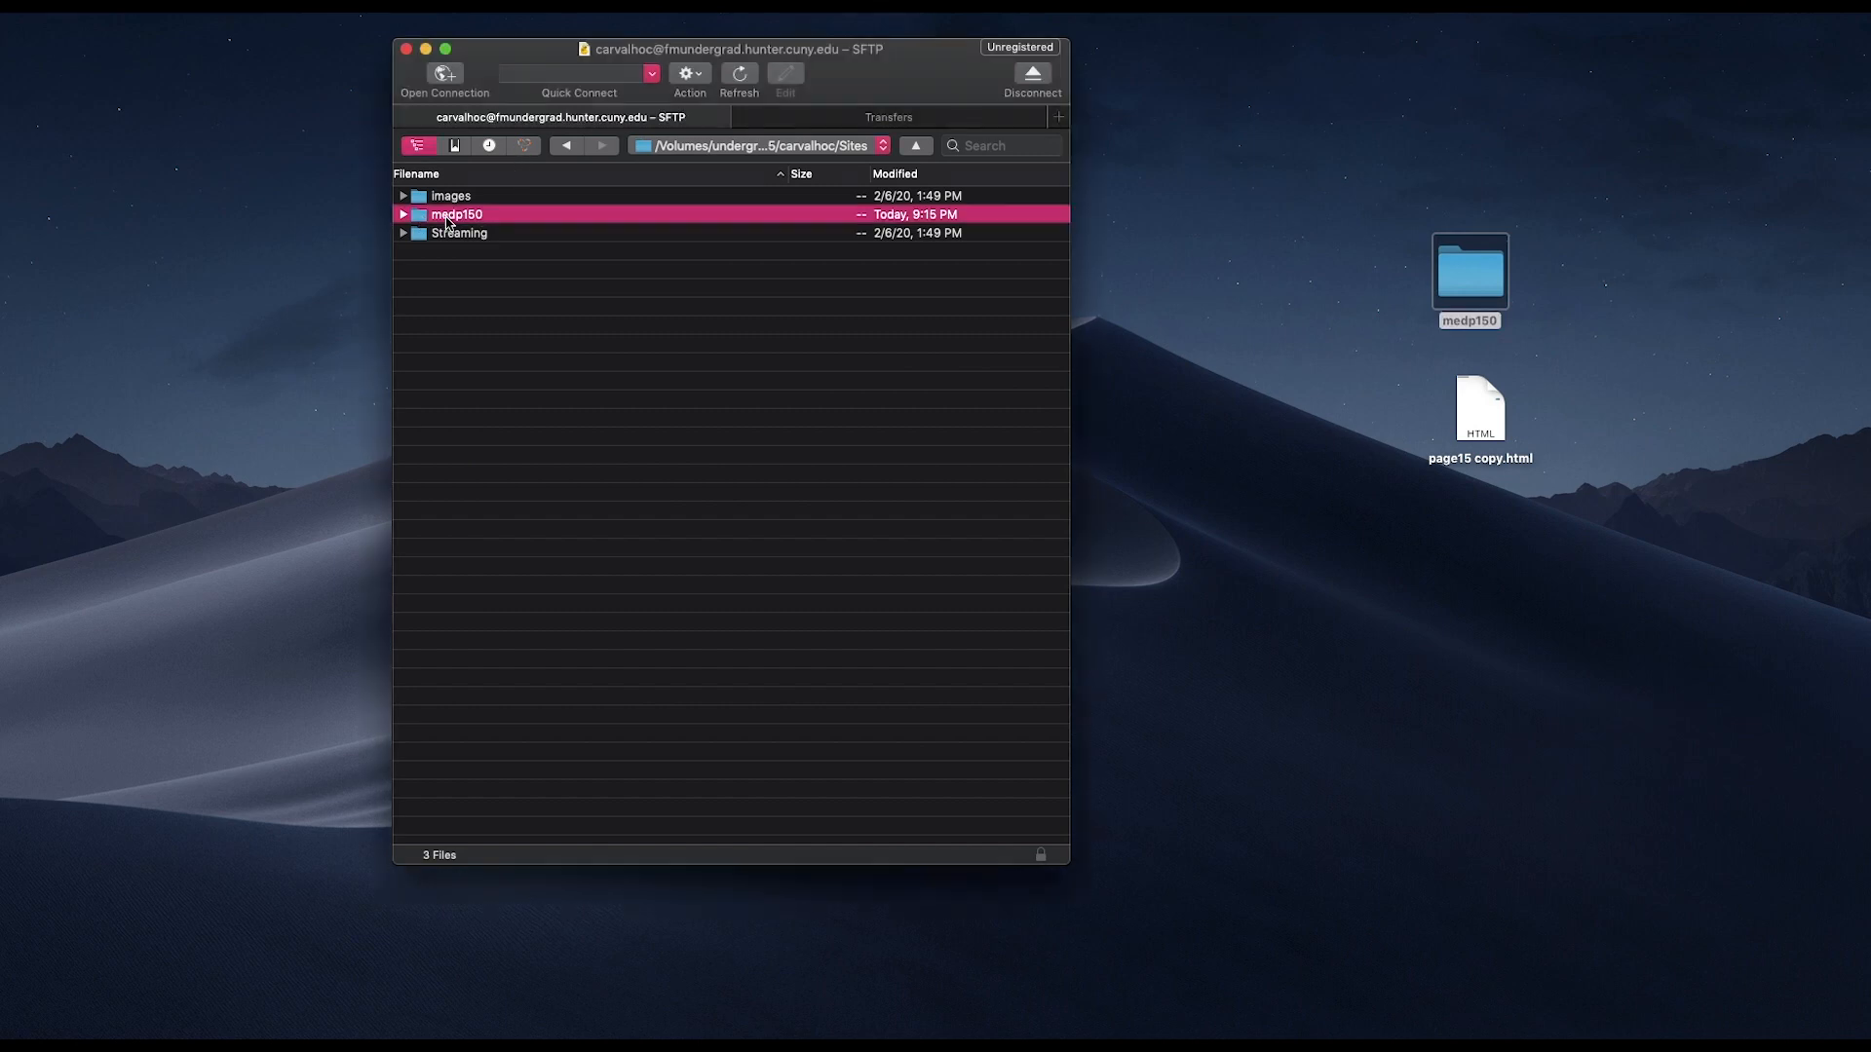
{"action": "left_click_drag", "start_coordinate": [447, 221], "coordinate": [590, 226]}
- Open the desktop medp150 folder to review its files, then close its window
{"action": "left_click", "coordinate": [1479, 290]}
{"action": "double_click", "coordinate": [1479, 291]}
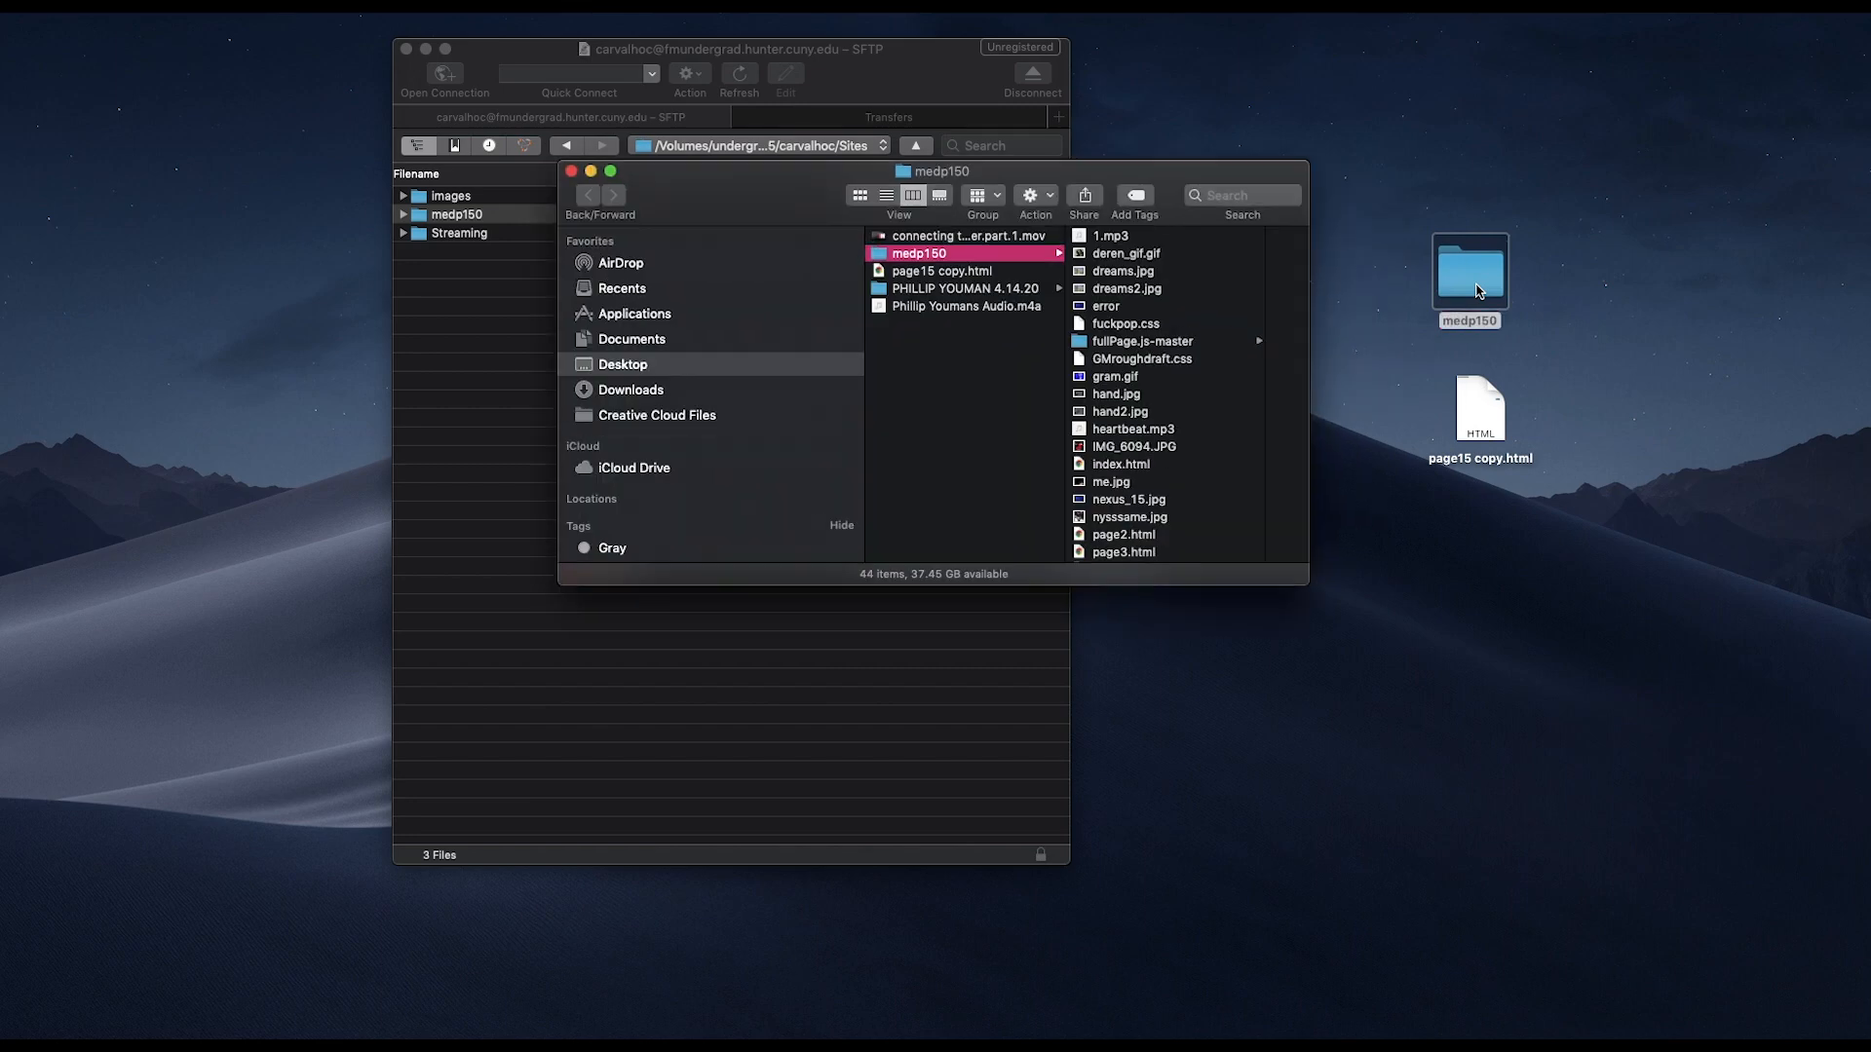
{"action": "scroll", "coordinate": [1172, 434], "scroll_direction": "down", "scroll_amount": 5}
{"action": "scroll", "coordinate": [1172, 434], "scroll_direction": "up", "scroll_amount": 5}
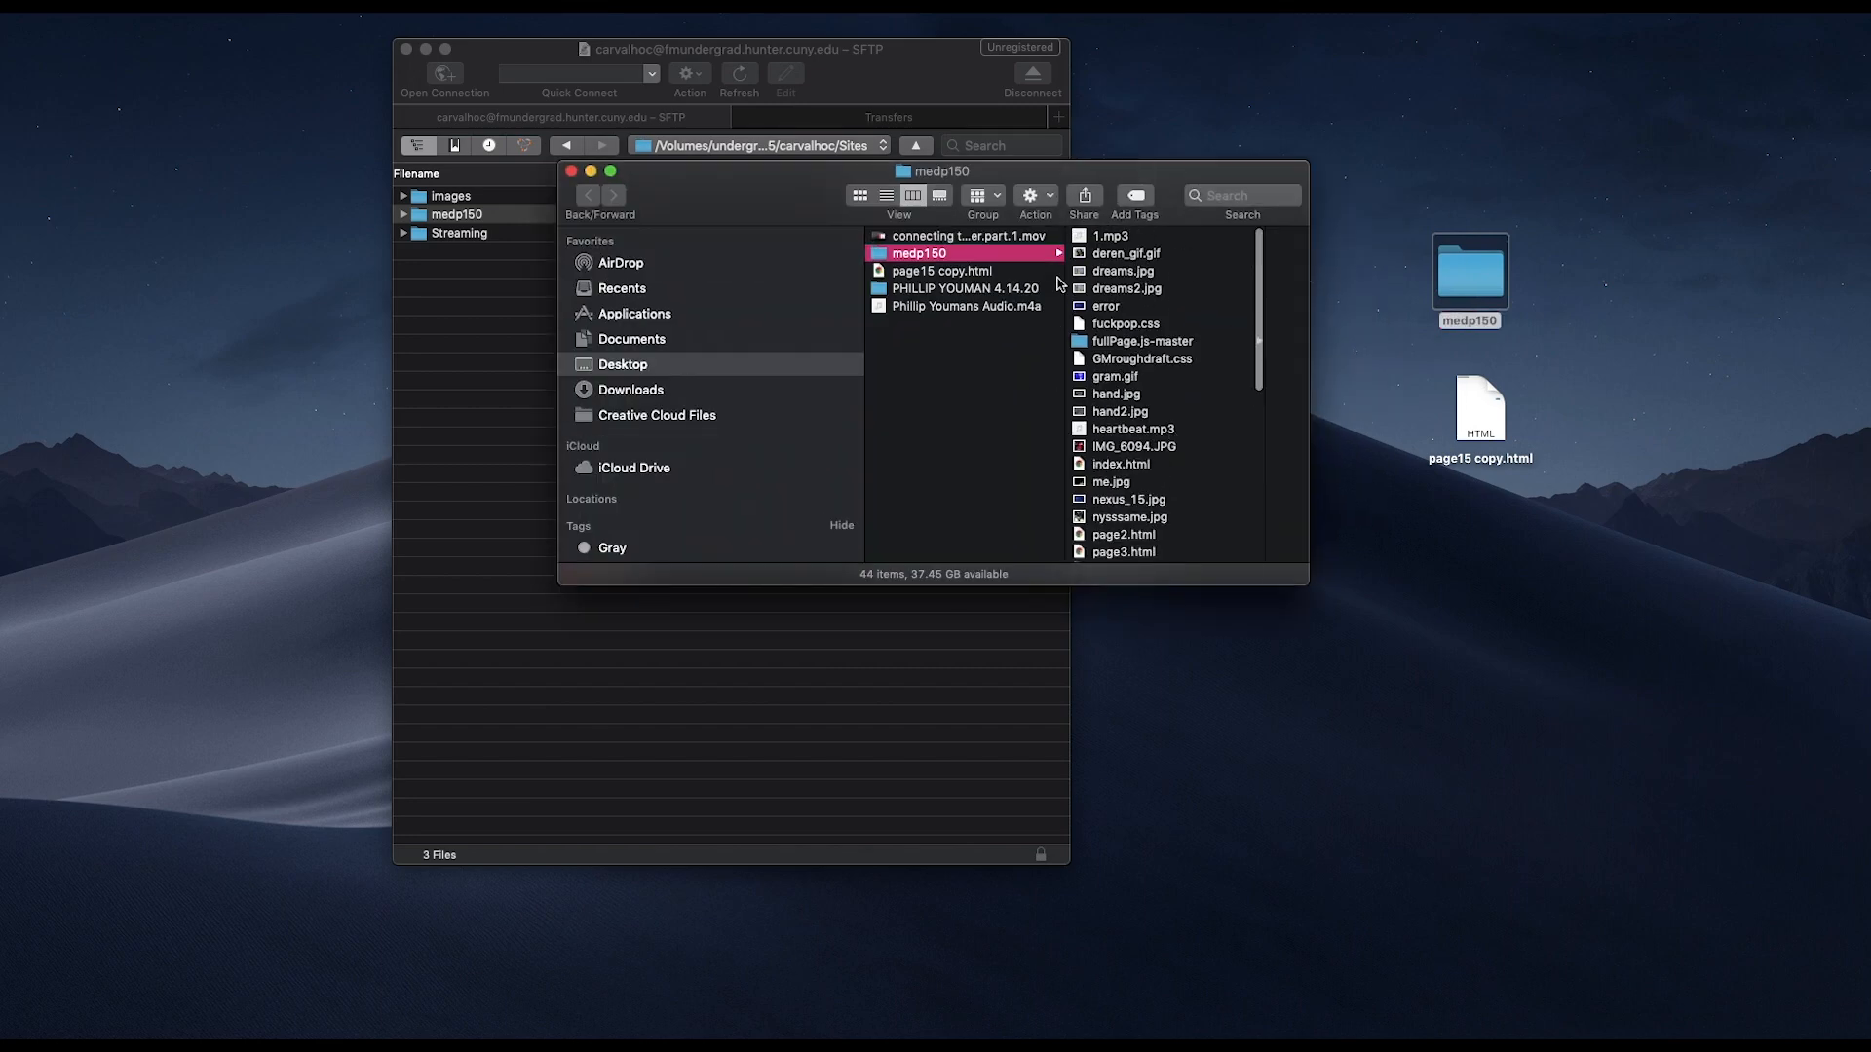
{"action": "left_click", "coordinate": [571, 170]}
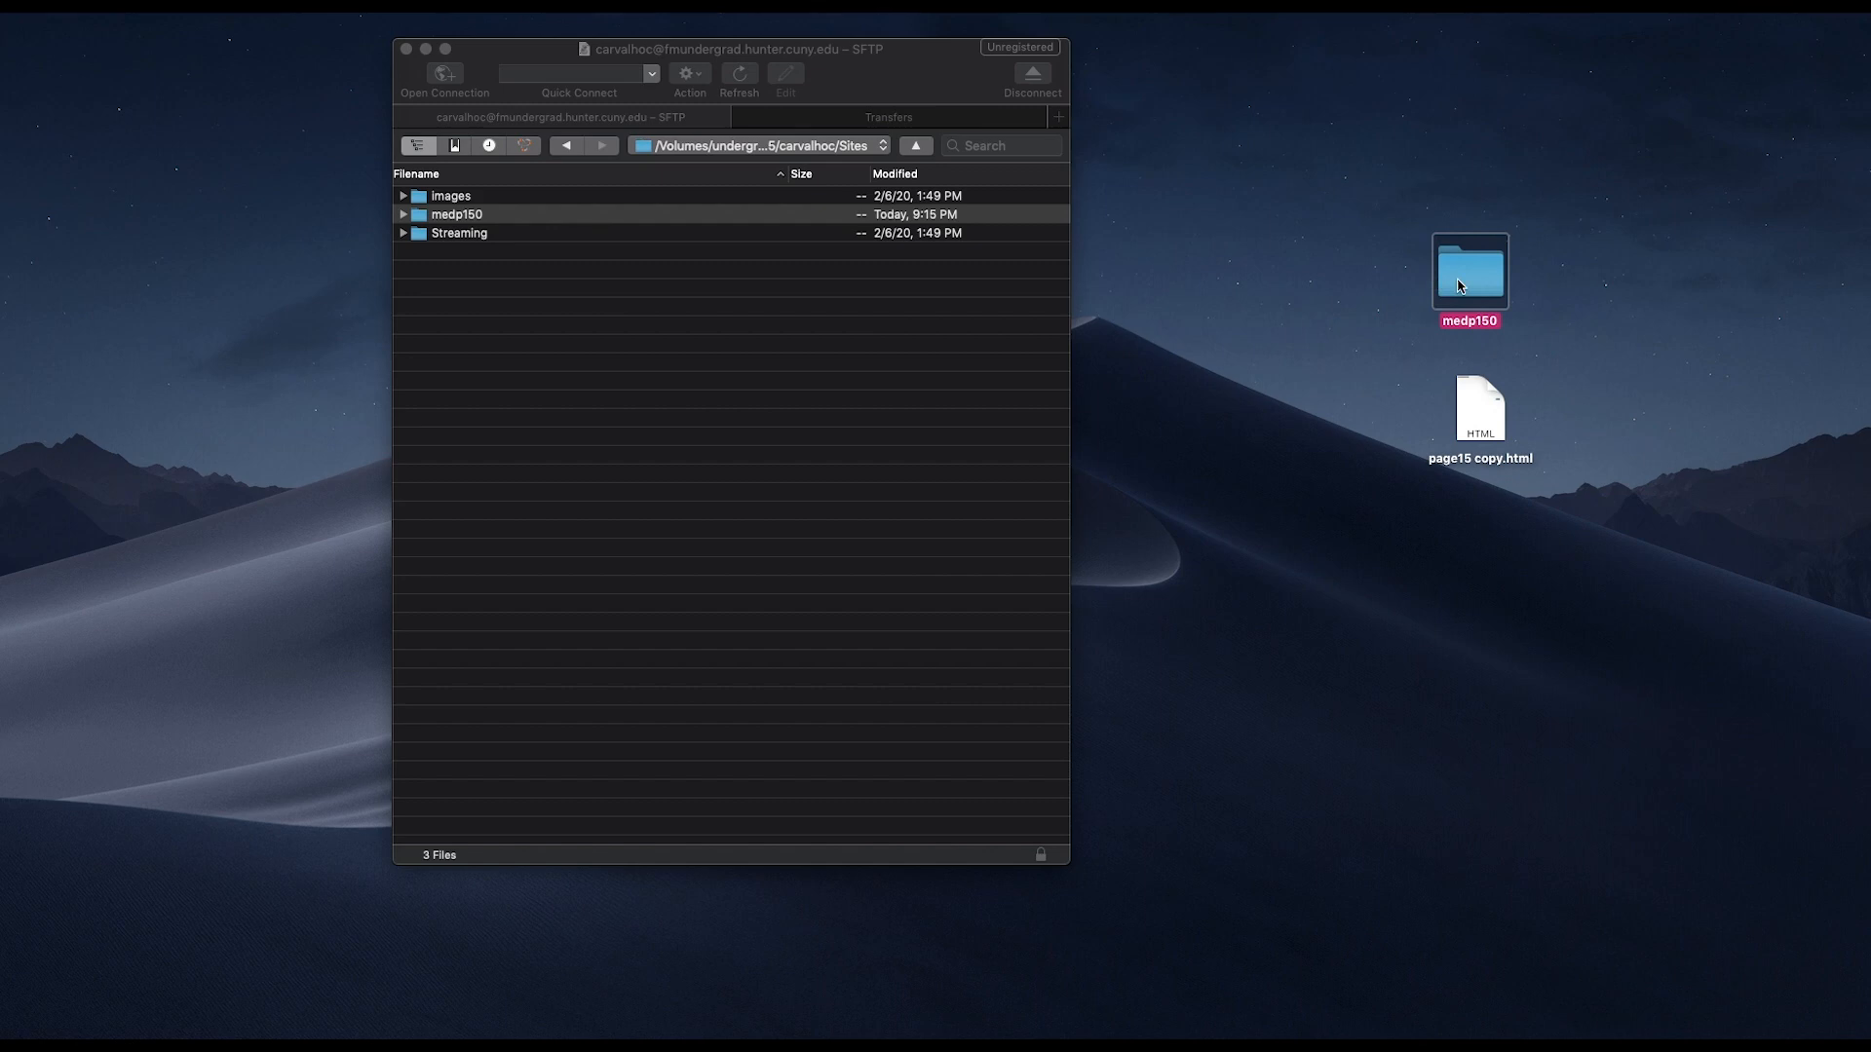
{"action": "left_click", "coordinate": [481, 218]}
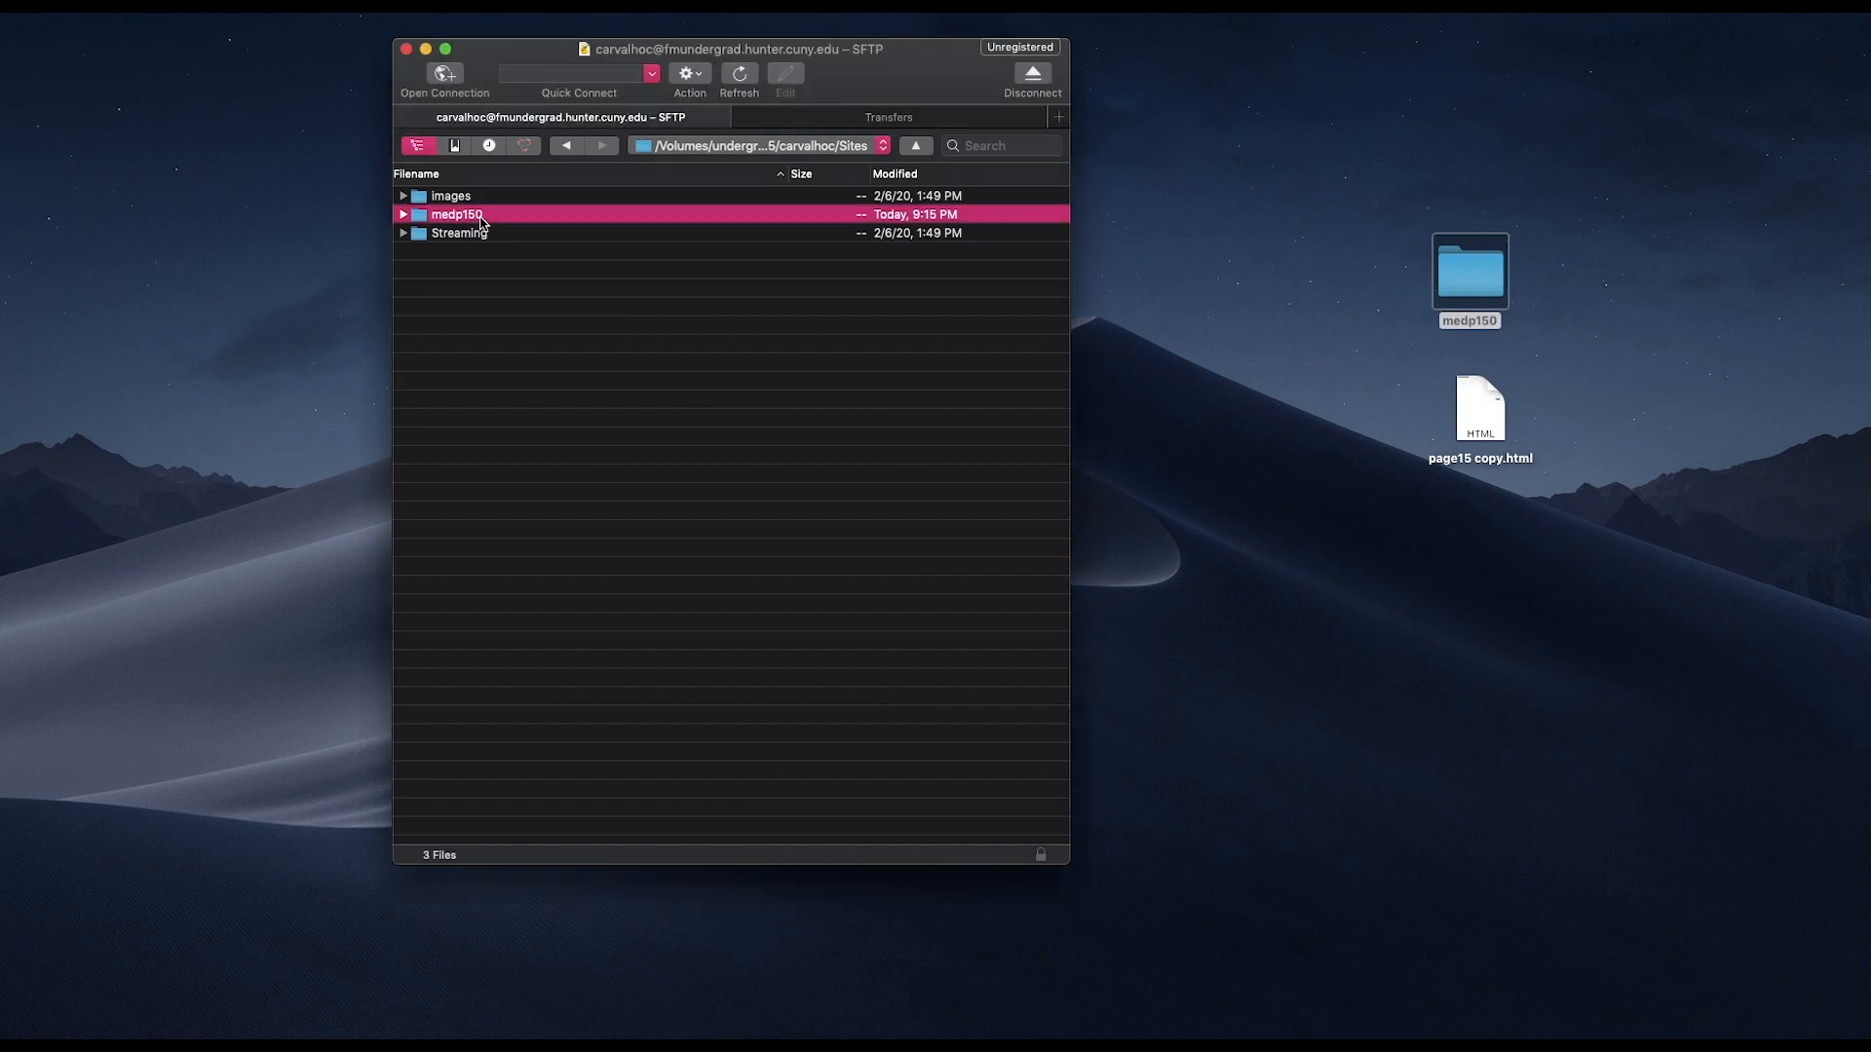
{"action": "left_click", "coordinate": [689, 76]}
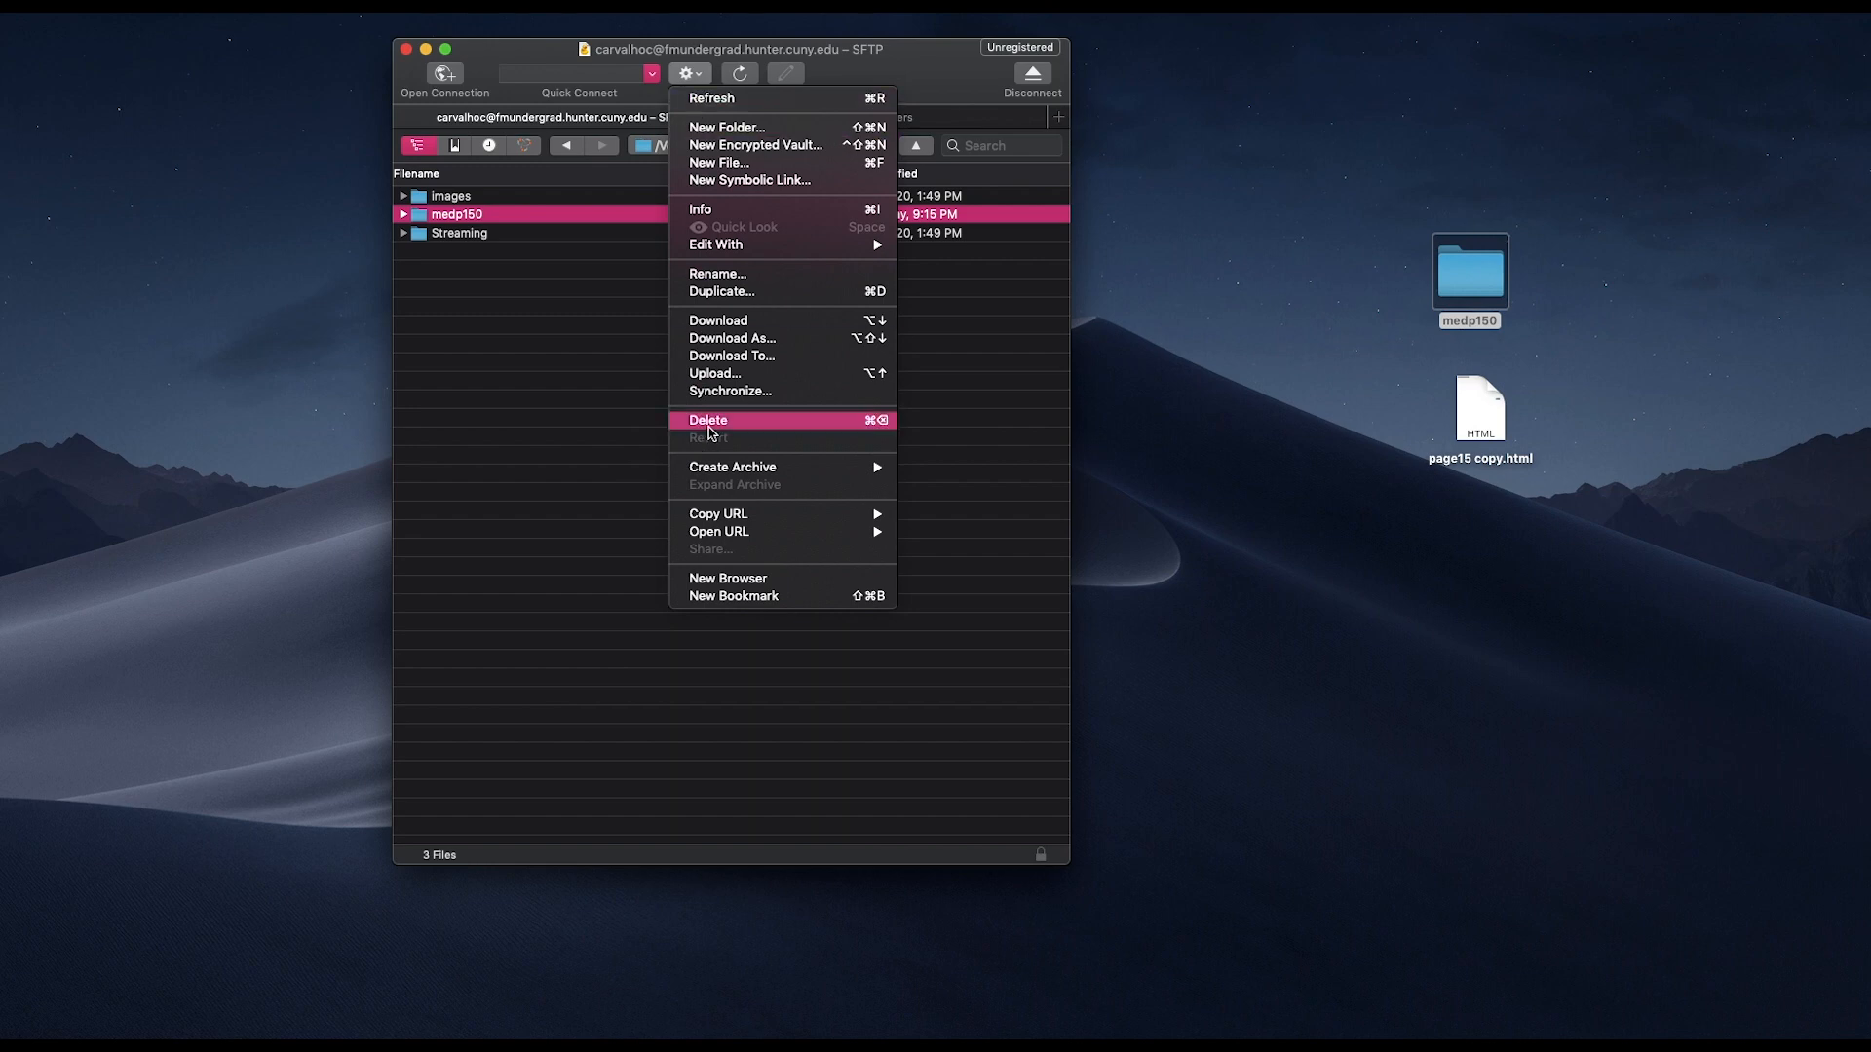
{"action": "left_click", "coordinate": [694, 68]}
{"action": "left_click", "coordinate": [688, 78]}
{"action": "left_click", "coordinate": [1652, 341]}
{"action": "left_click", "coordinate": [1471, 281]}
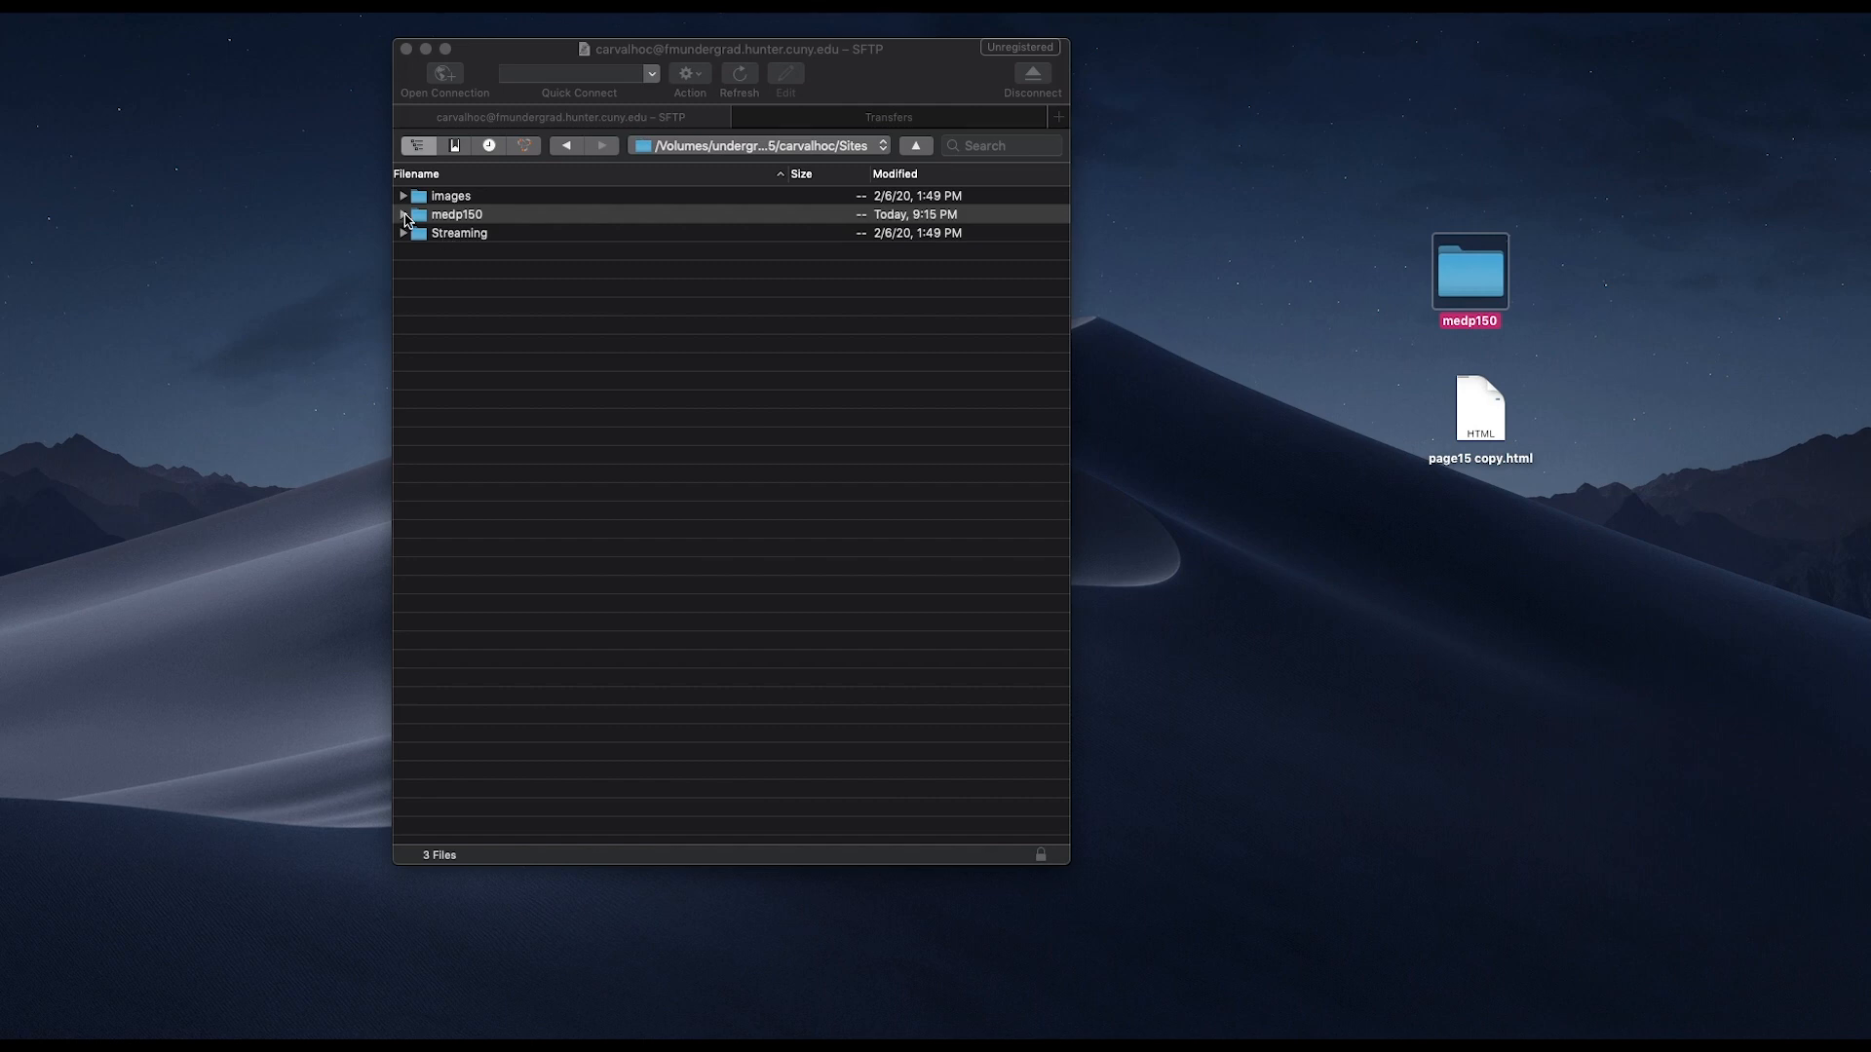
{"action": "left_click", "coordinate": [405, 214]}
{"action": "scroll", "coordinate": [545, 700], "scroll_direction": "down", "scroll_amount": 10}
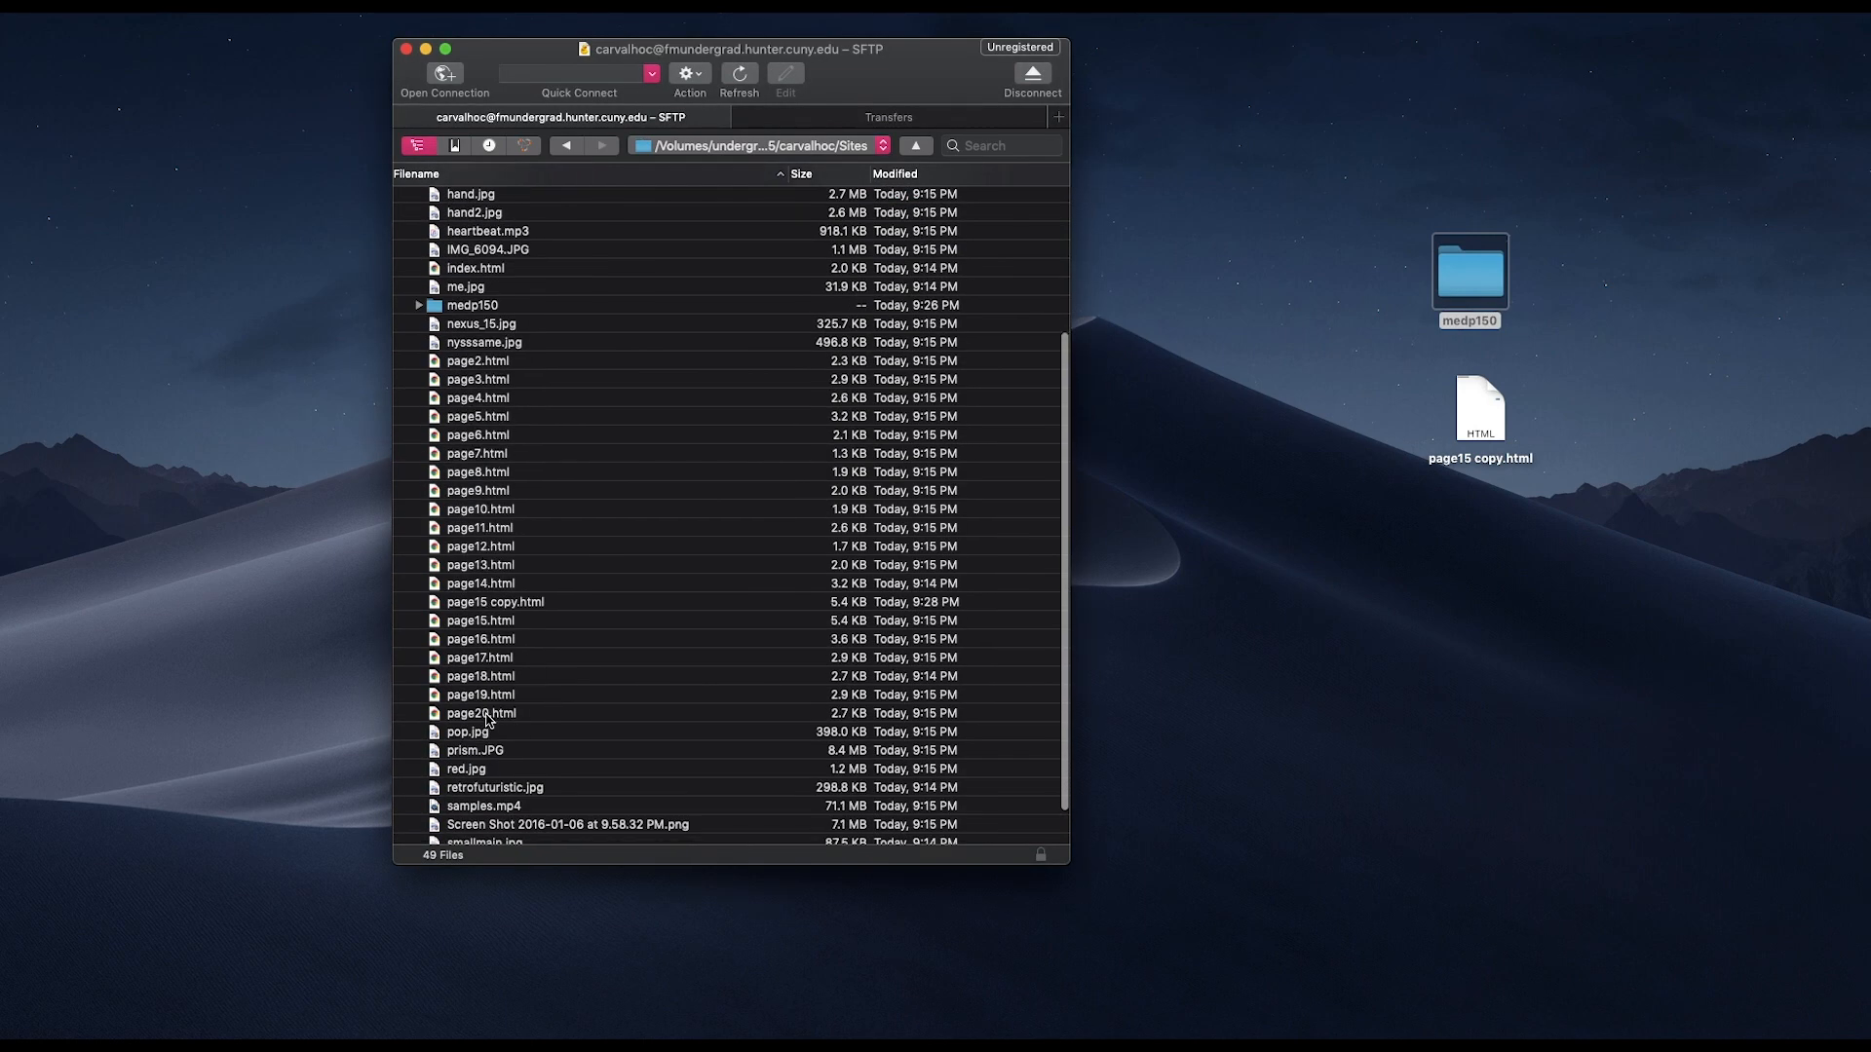
{"action": "scroll", "coordinate": [487, 719], "scroll_direction": "down", "scroll_amount": 5}
{"action": "scroll", "coordinate": [487, 719], "scroll_direction": "up", "scroll_amount": 10}
{"action": "scroll", "coordinate": [487, 720], "scroll_direction": "down", "scroll_amount": 10}
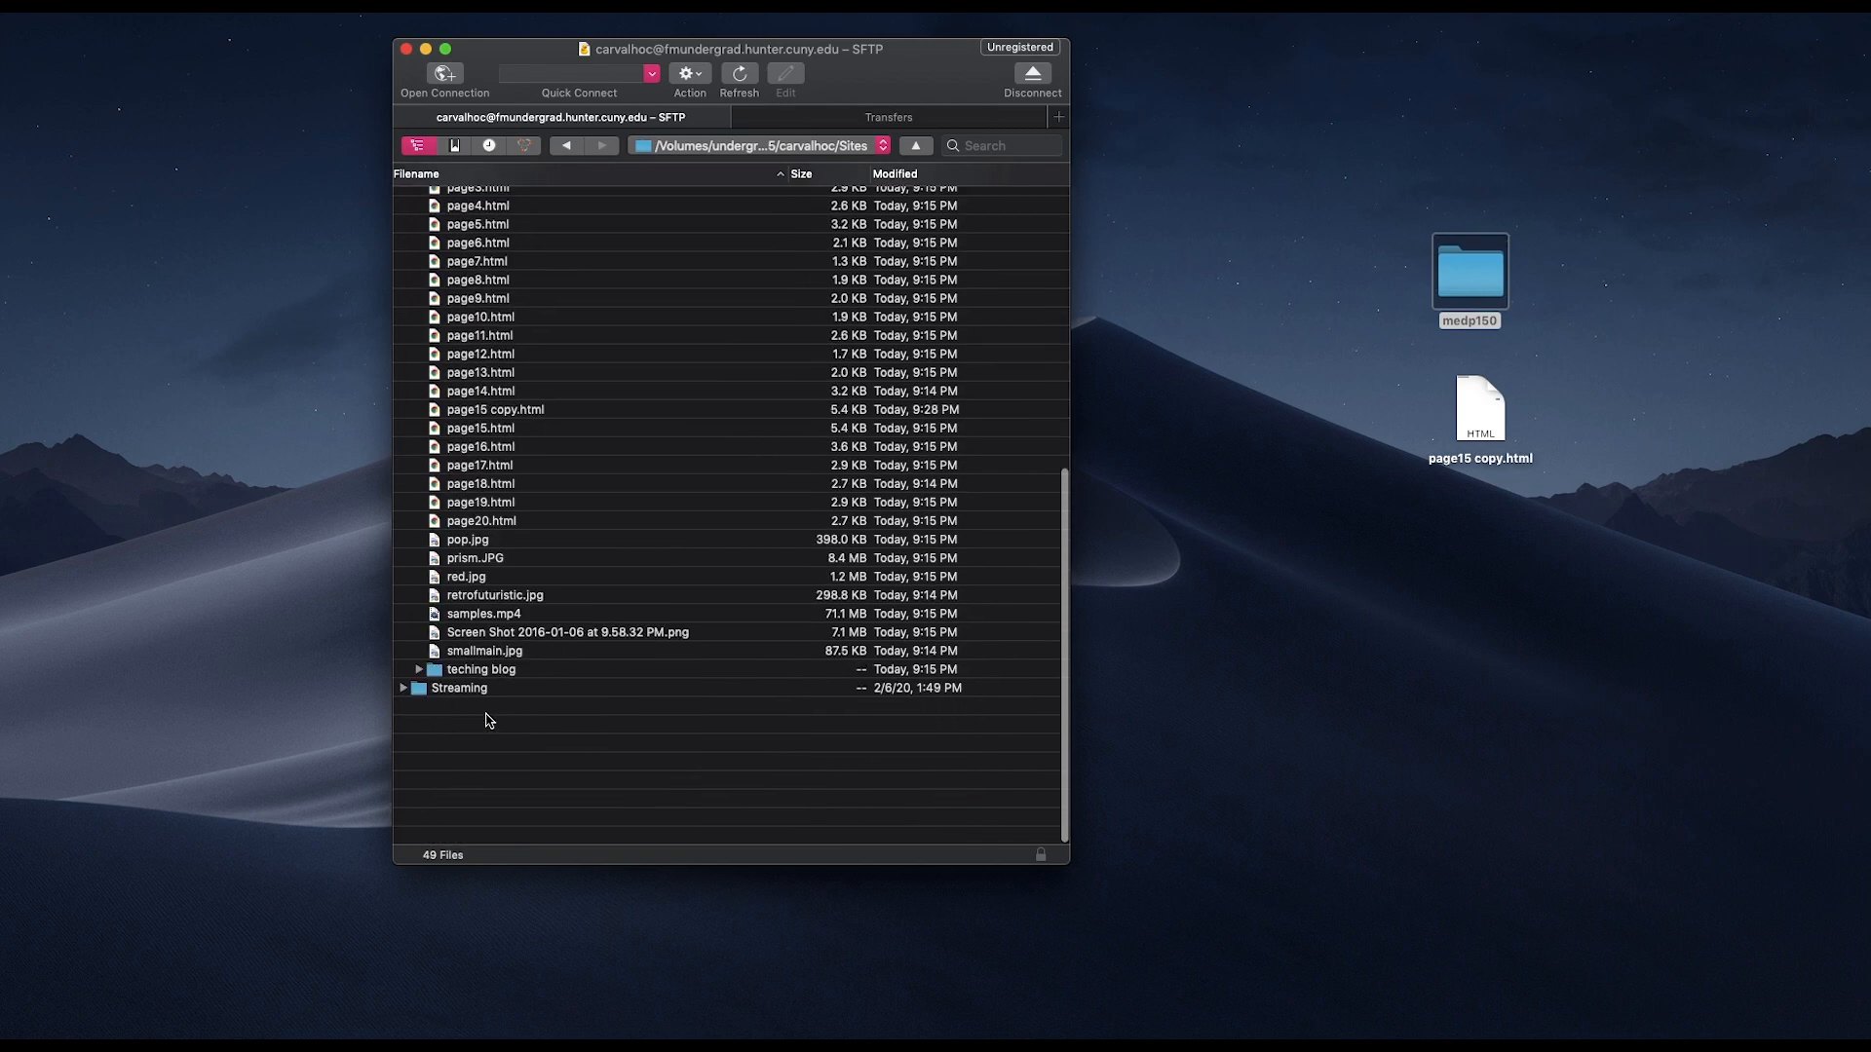
{"action": "scroll", "coordinate": [487, 719], "scroll_direction": "up", "scroll_amount": 10}
{"action": "scroll", "coordinate": [487, 720], "scroll_direction": "down", "scroll_amount": 8}
{"action": "scroll", "coordinate": [488, 720], "scroll_direction": "down", "scroll_amount": 3}
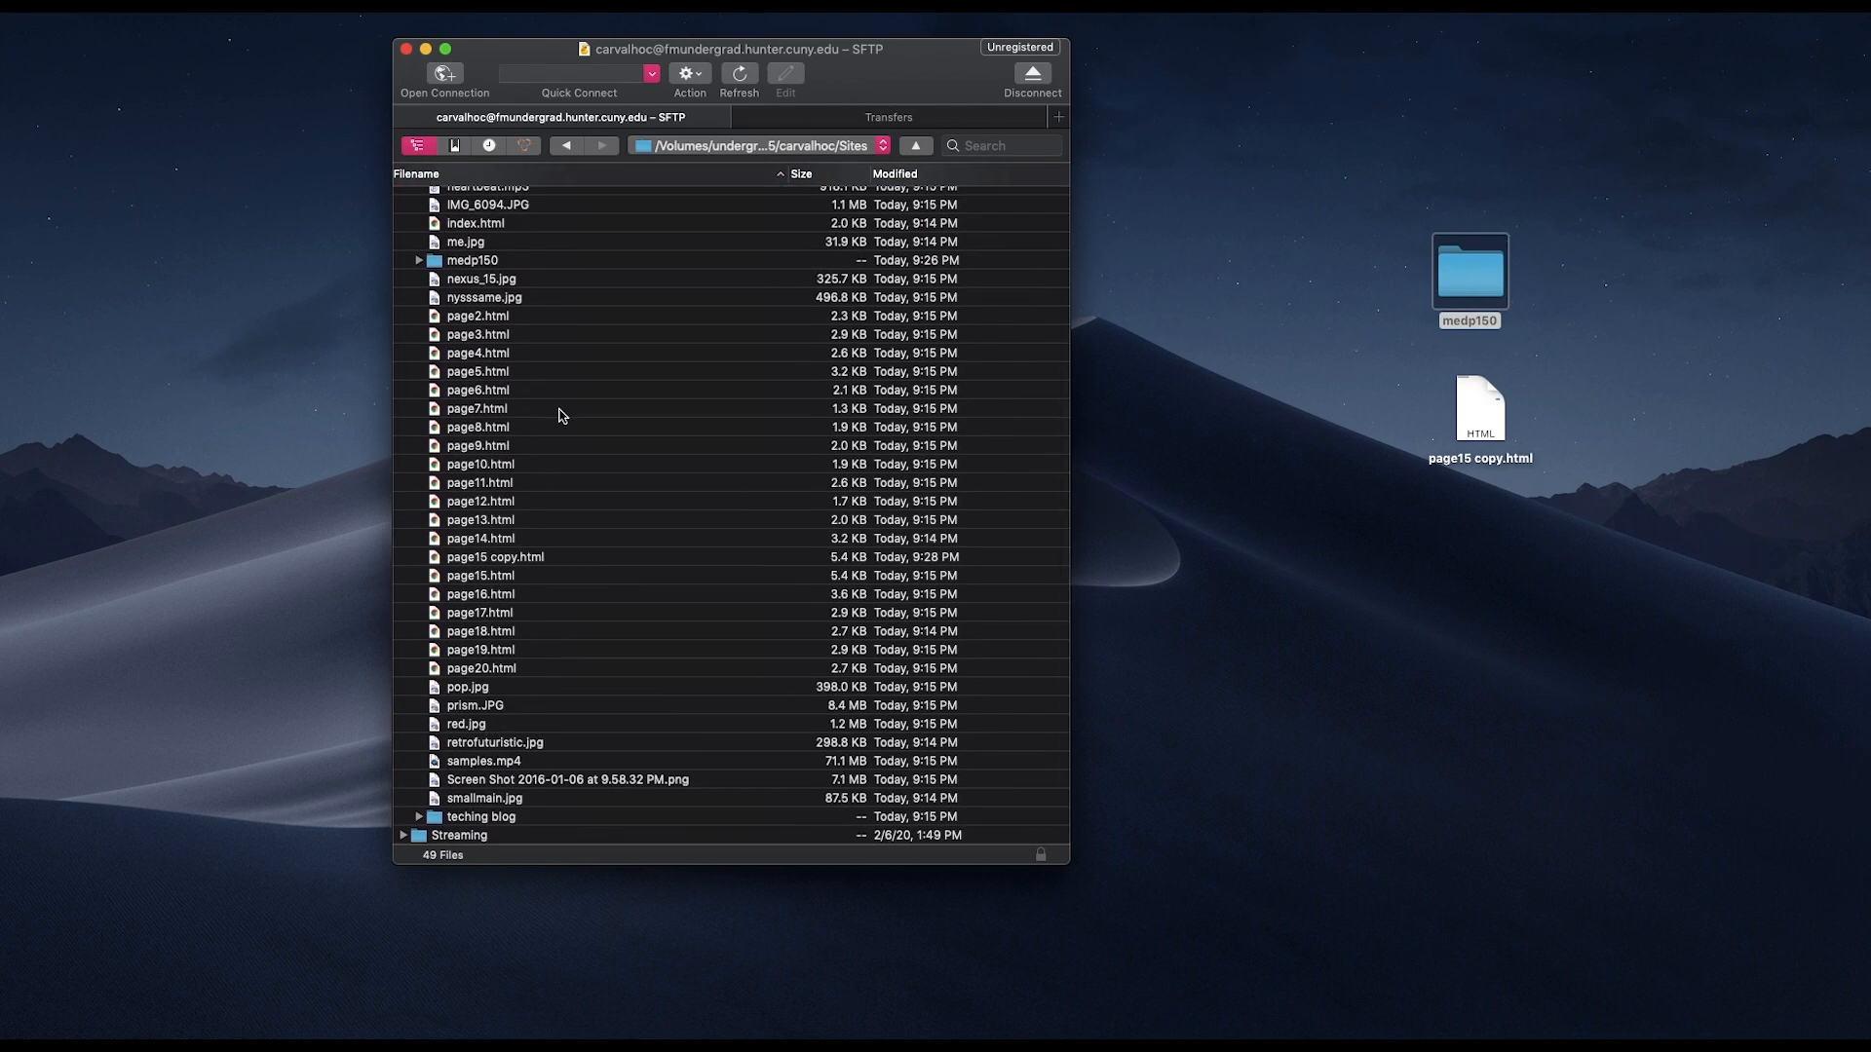
{"action": "scroll", "coordinate": [557, 414], "scroll_direction": "up", "scroll_amount": 10}
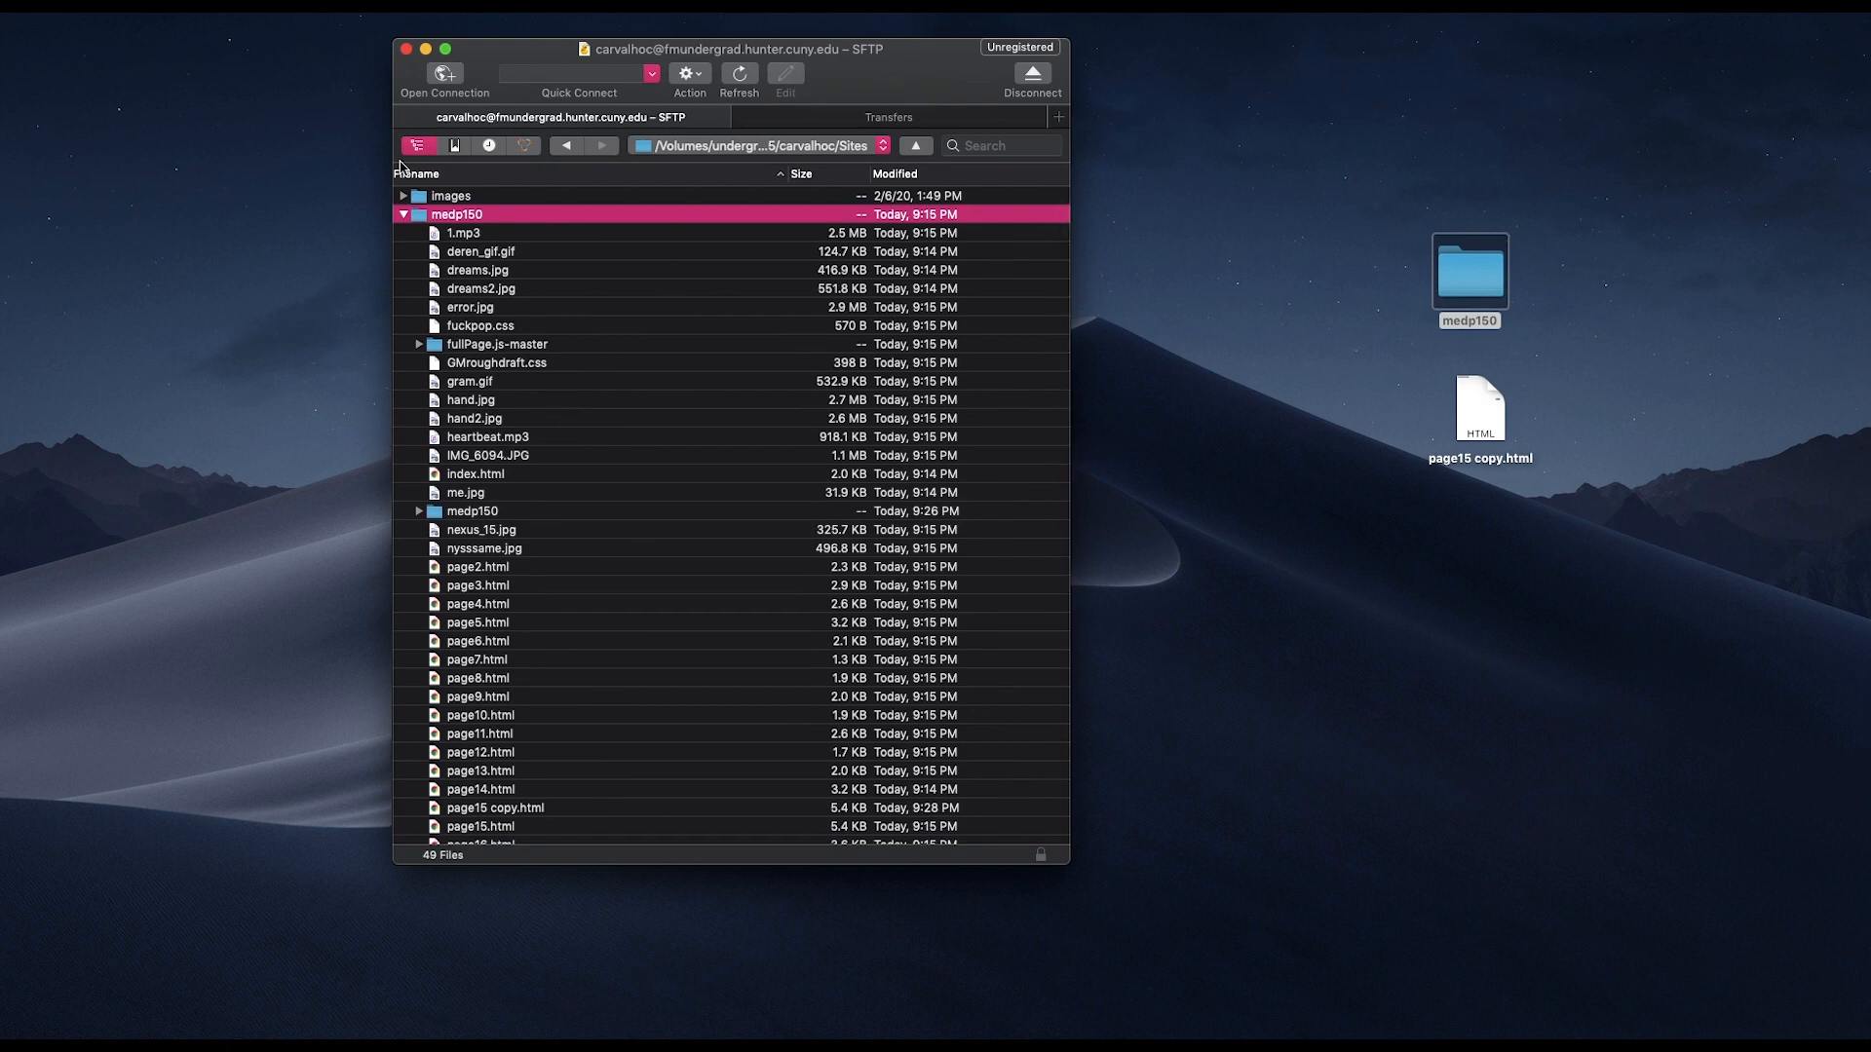
{"action": "left_click", "coordinate": [403, 215]}
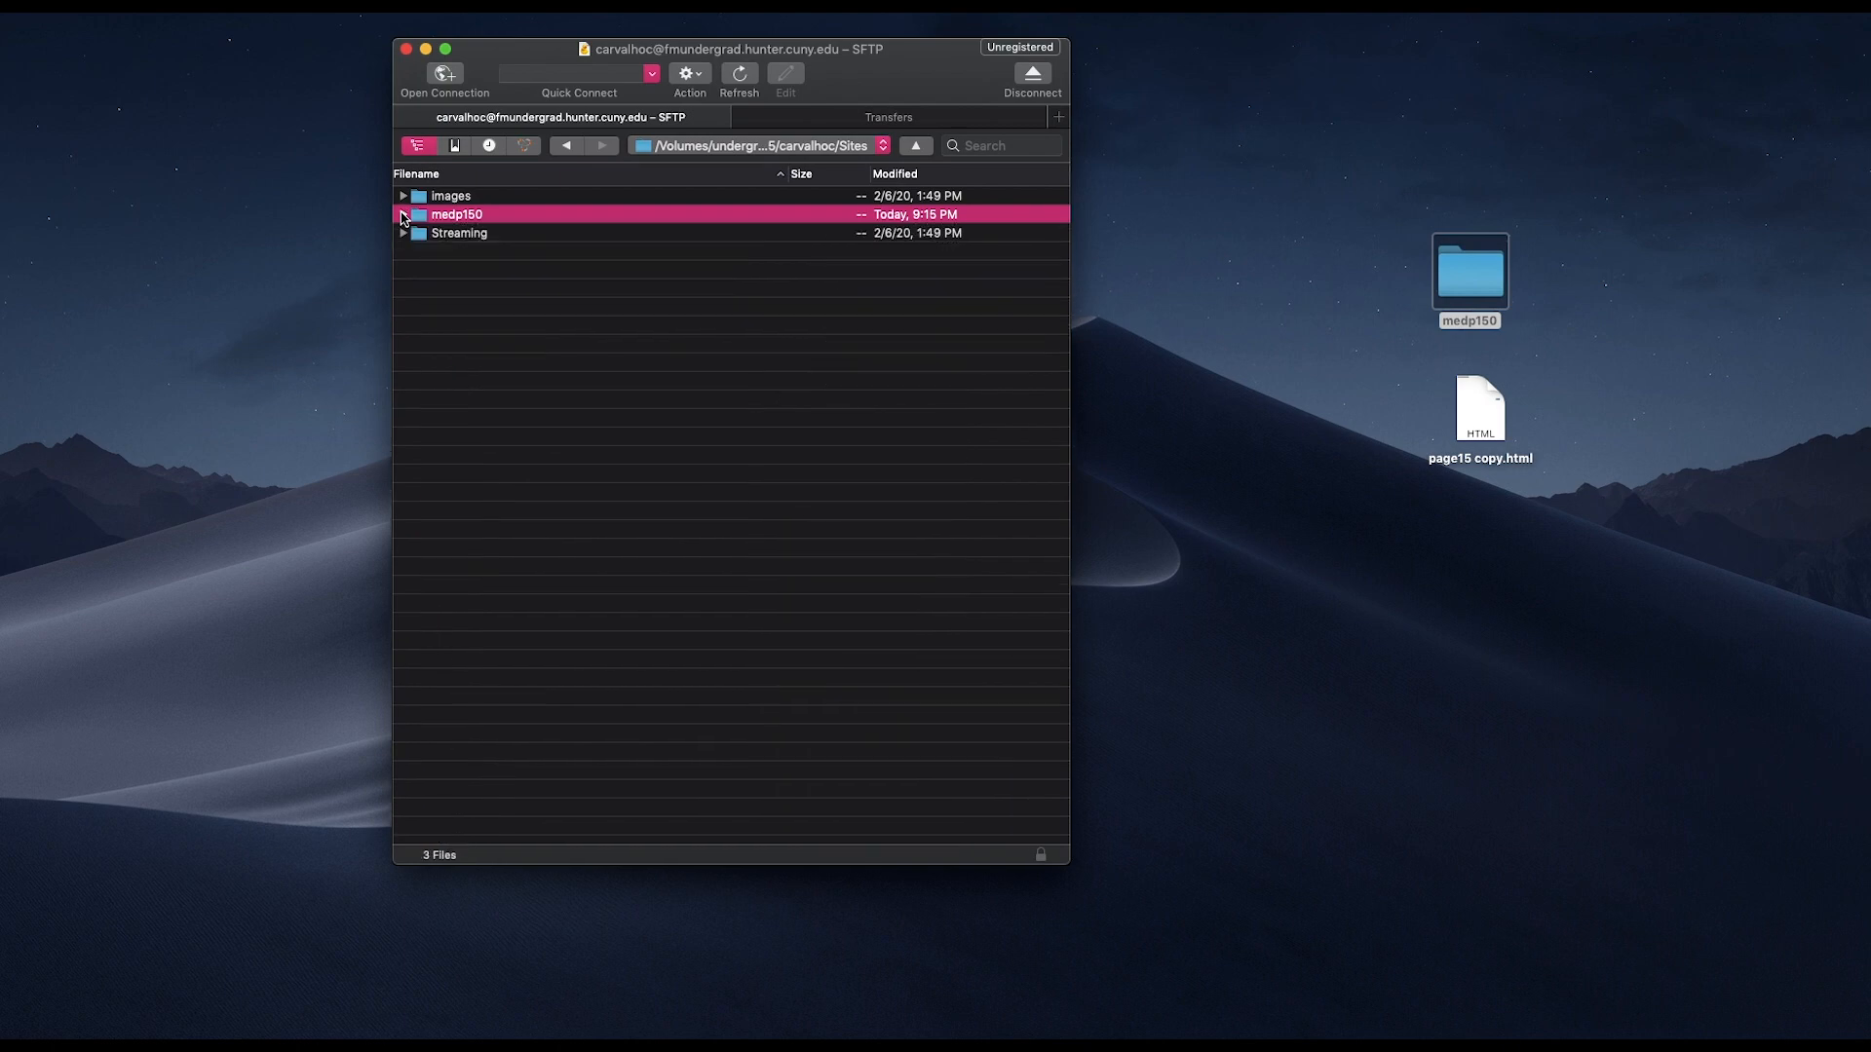
{"action": "left_click", "coordinate": [403, 215]}
{"action": "scroll", "coordinate": [672, 370], "scroll_direction": "down", "scroll_amount": 10}
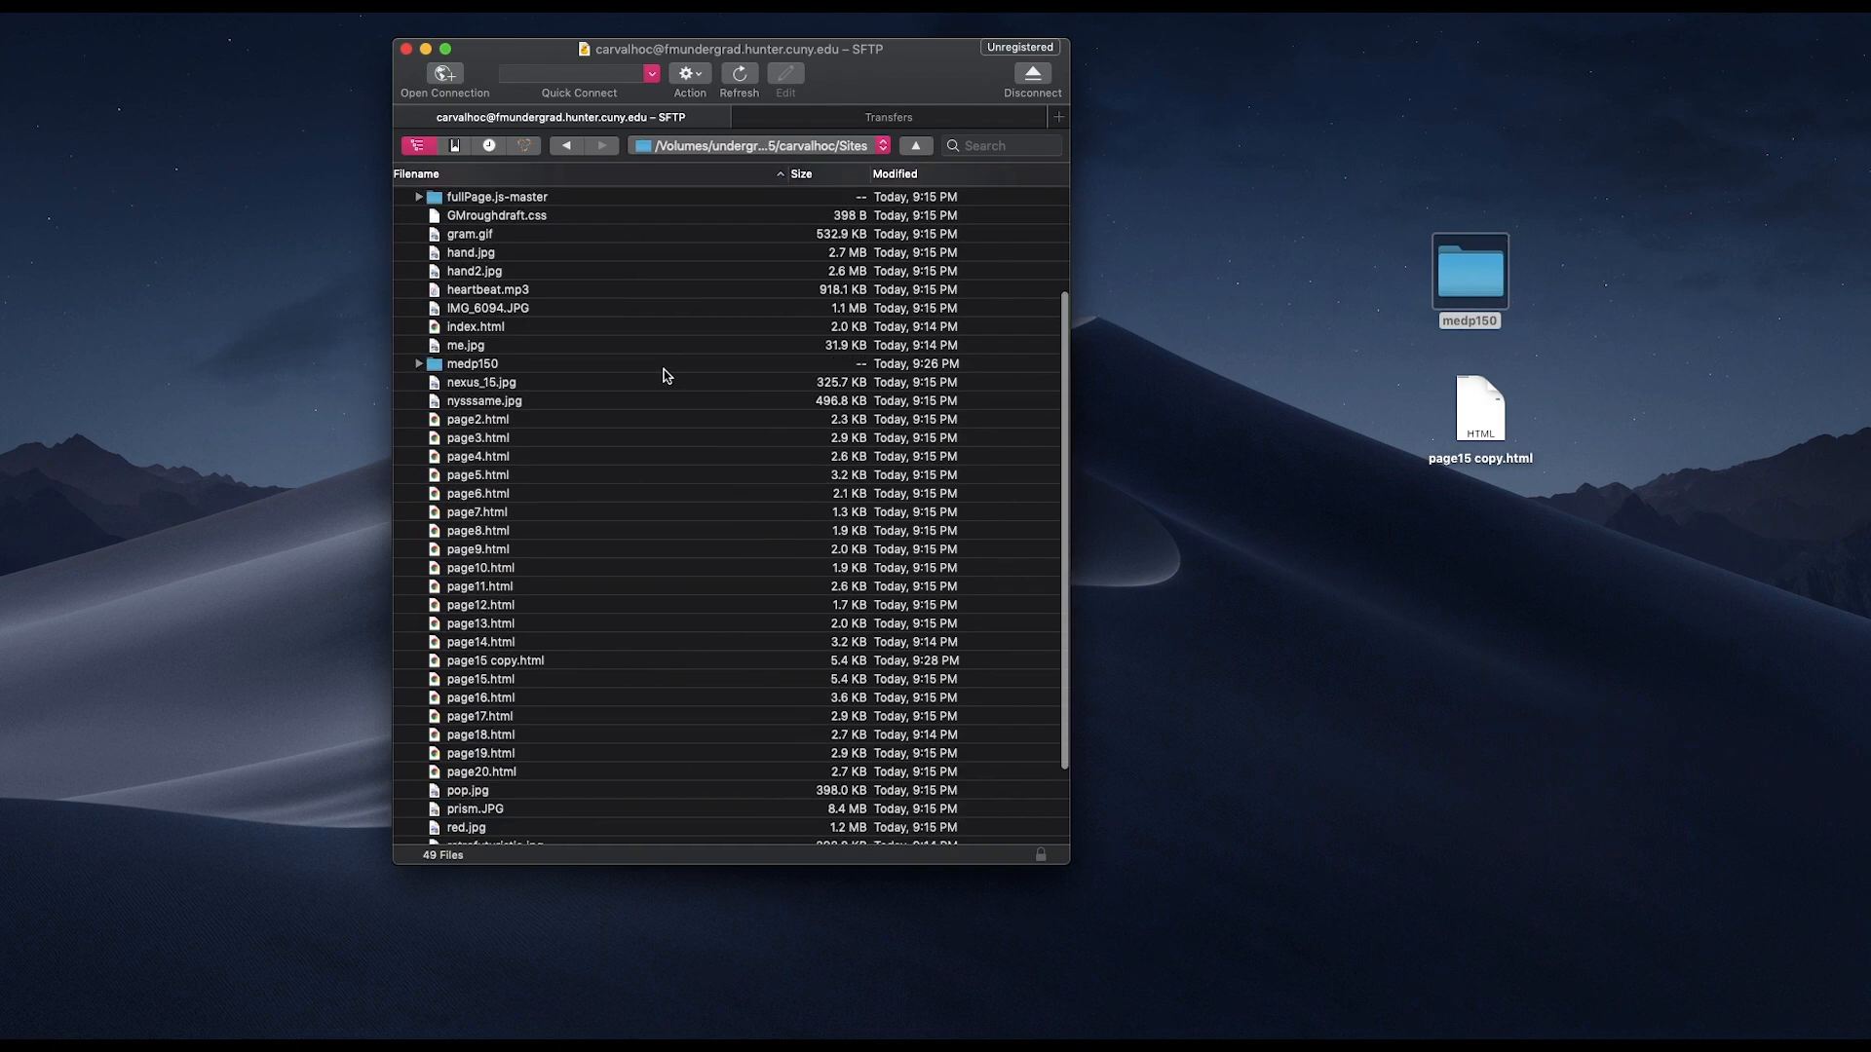
{"action": "scroll", "coordinate": [664, 375], "scroll_direction": "up", "scroll_amount": 10}
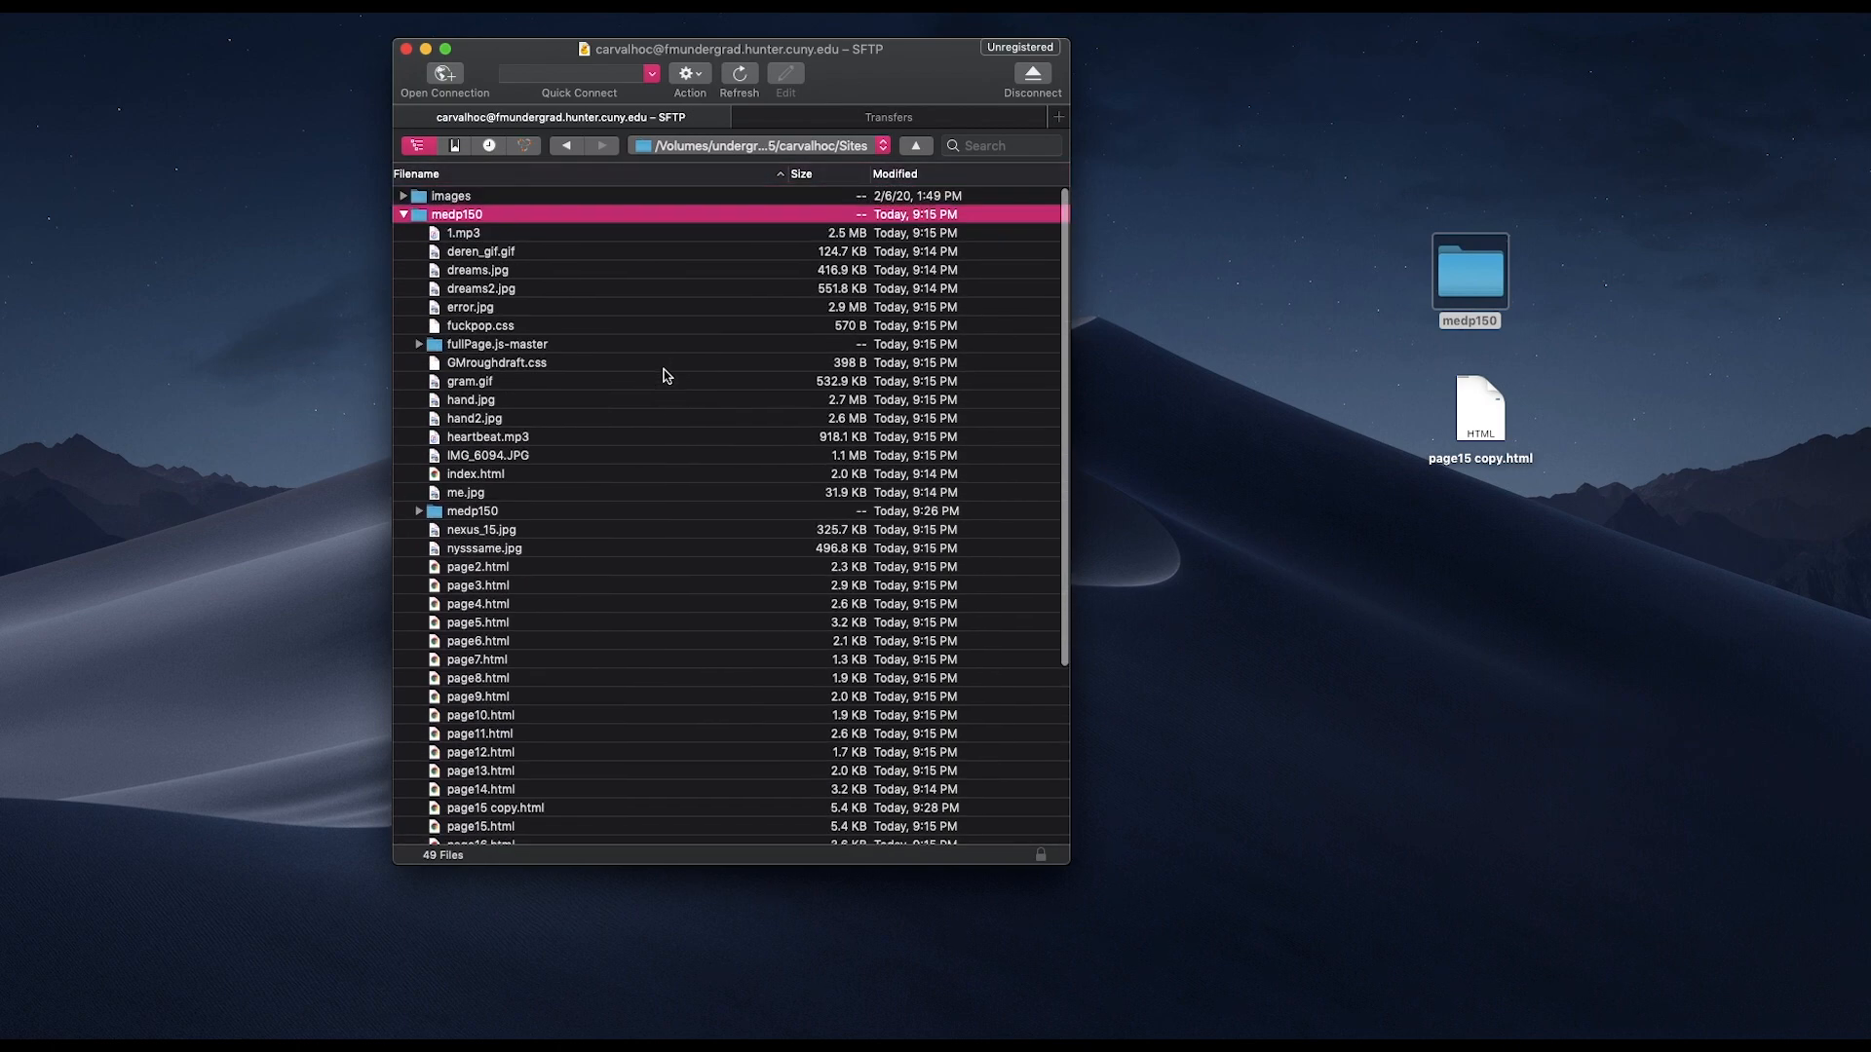
{"action": "scroll", "coordinate": [560, 693], "scroll_direction": "down", "scroll_amount": 5}
{"action": "scroll", "coordinate": [558, 691], "scroll_direction": "down", "scroll_amount": 3}
{"action": "scroll", "coordinate": [555, 689], "scroll_direction": "up", "scroll_amount": 6}
{"action": "scroll", "coordinate": [563, 443], "scroll_direction": "down", "scroll_amount": 5}
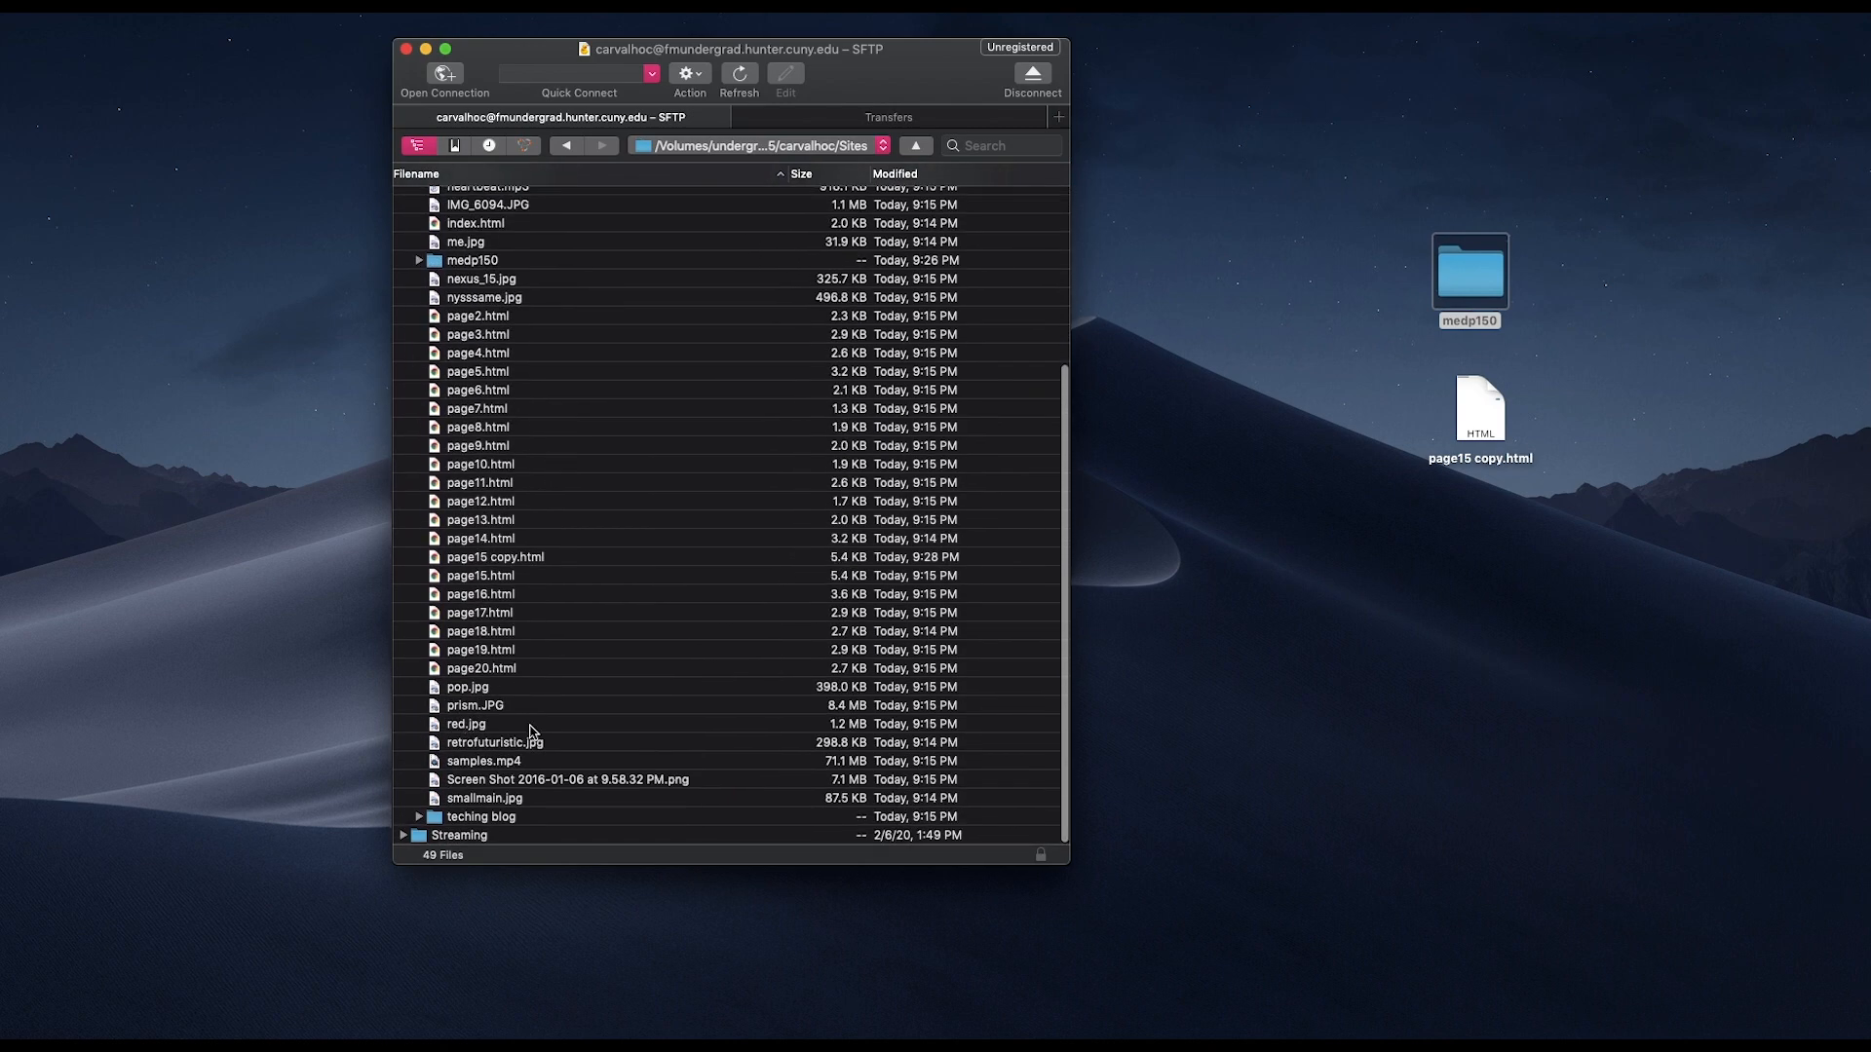
{"action": "scroll", "coordinate": [673, 446], "scroll_direction": "up", "scroll_amount": 6}
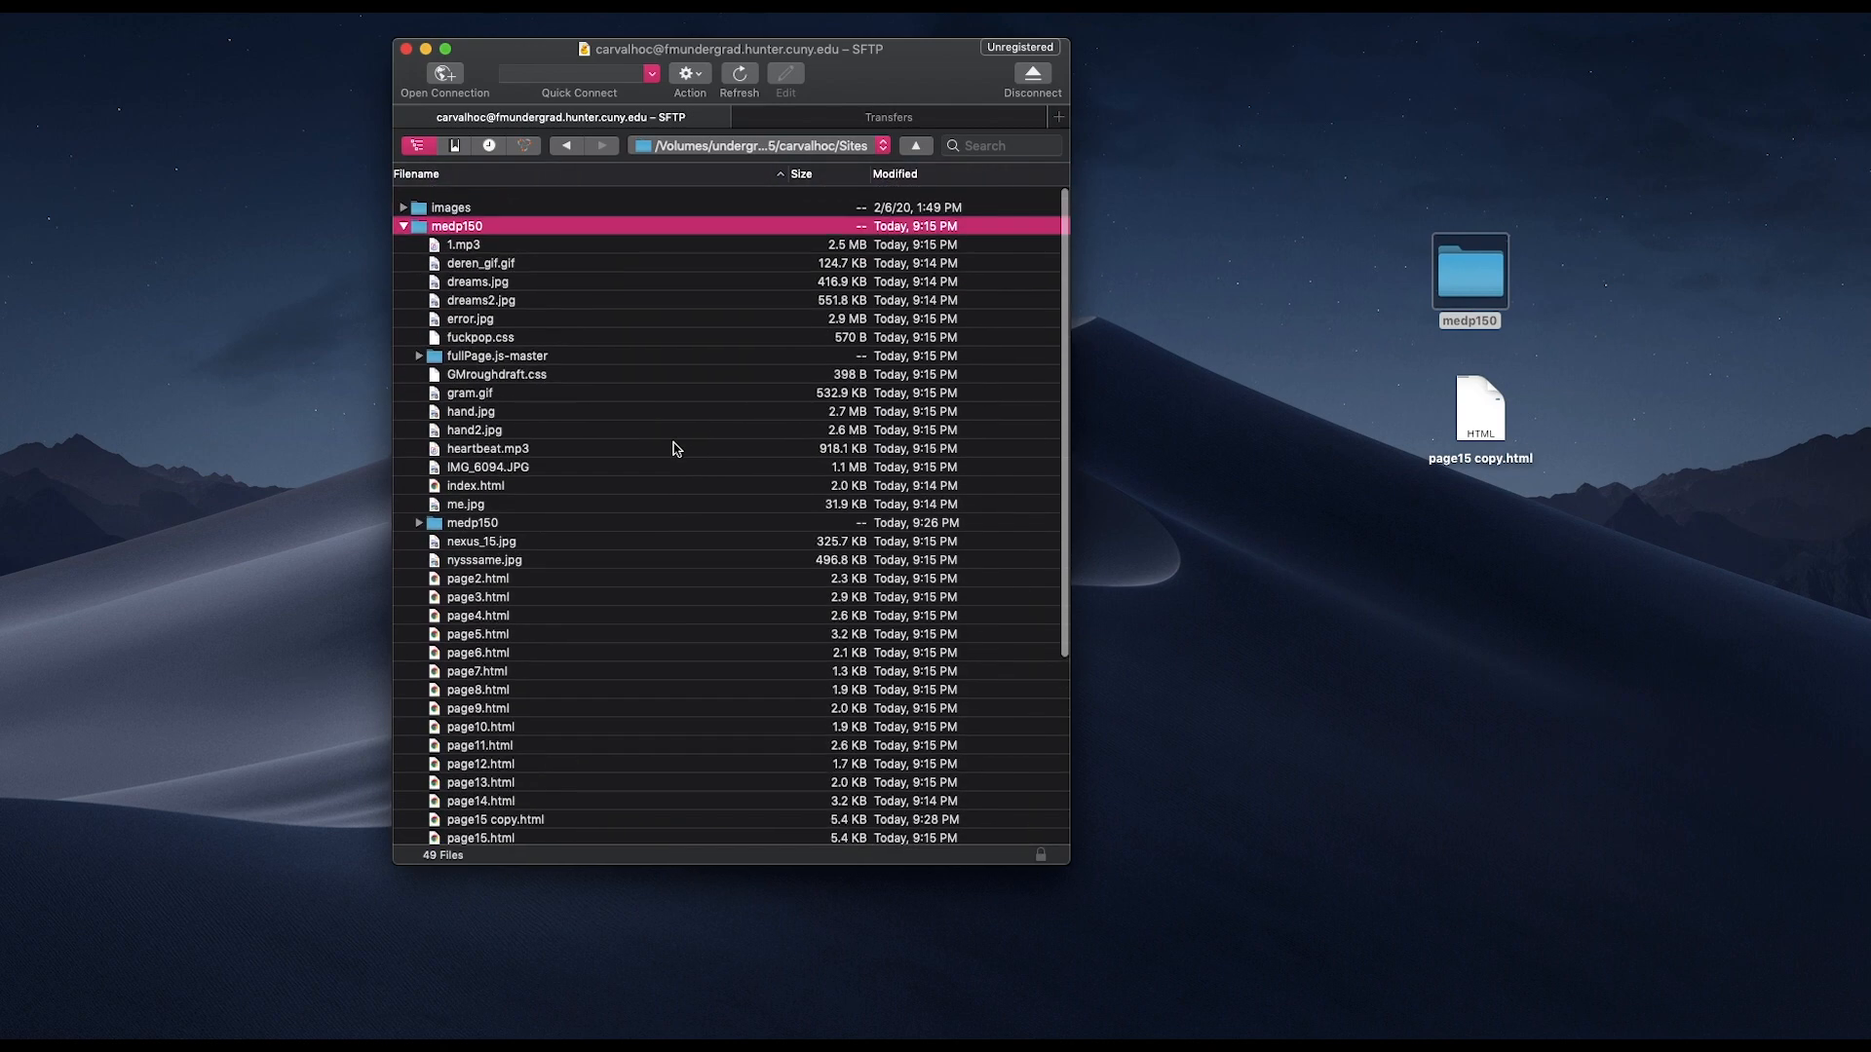
{"action": "scroll", "coordinate": [497, 431], "scroll_direction": "down", "scroll_amount": 5}
{"action": "scroll", "coordinate": [494, 429], "scroll_direction": "up", "scroll_amount": 6}
{"action": "scroll", "coordinate": [494, 430], "scroll_direction": "down", "scroll_amount": 5}
{"action": "scroll", "coordinate": [494, 430], "scroll_direction": "up", "scroll_amount": 4}
{"action": "scroll", "coordinate": [494, 430], "scroll_direction": "down", "scroll_amount": 5}
{"action": "scroll", "coordinate": [507, 380], "scroll_direction": "up", "scroll_amount": 6}
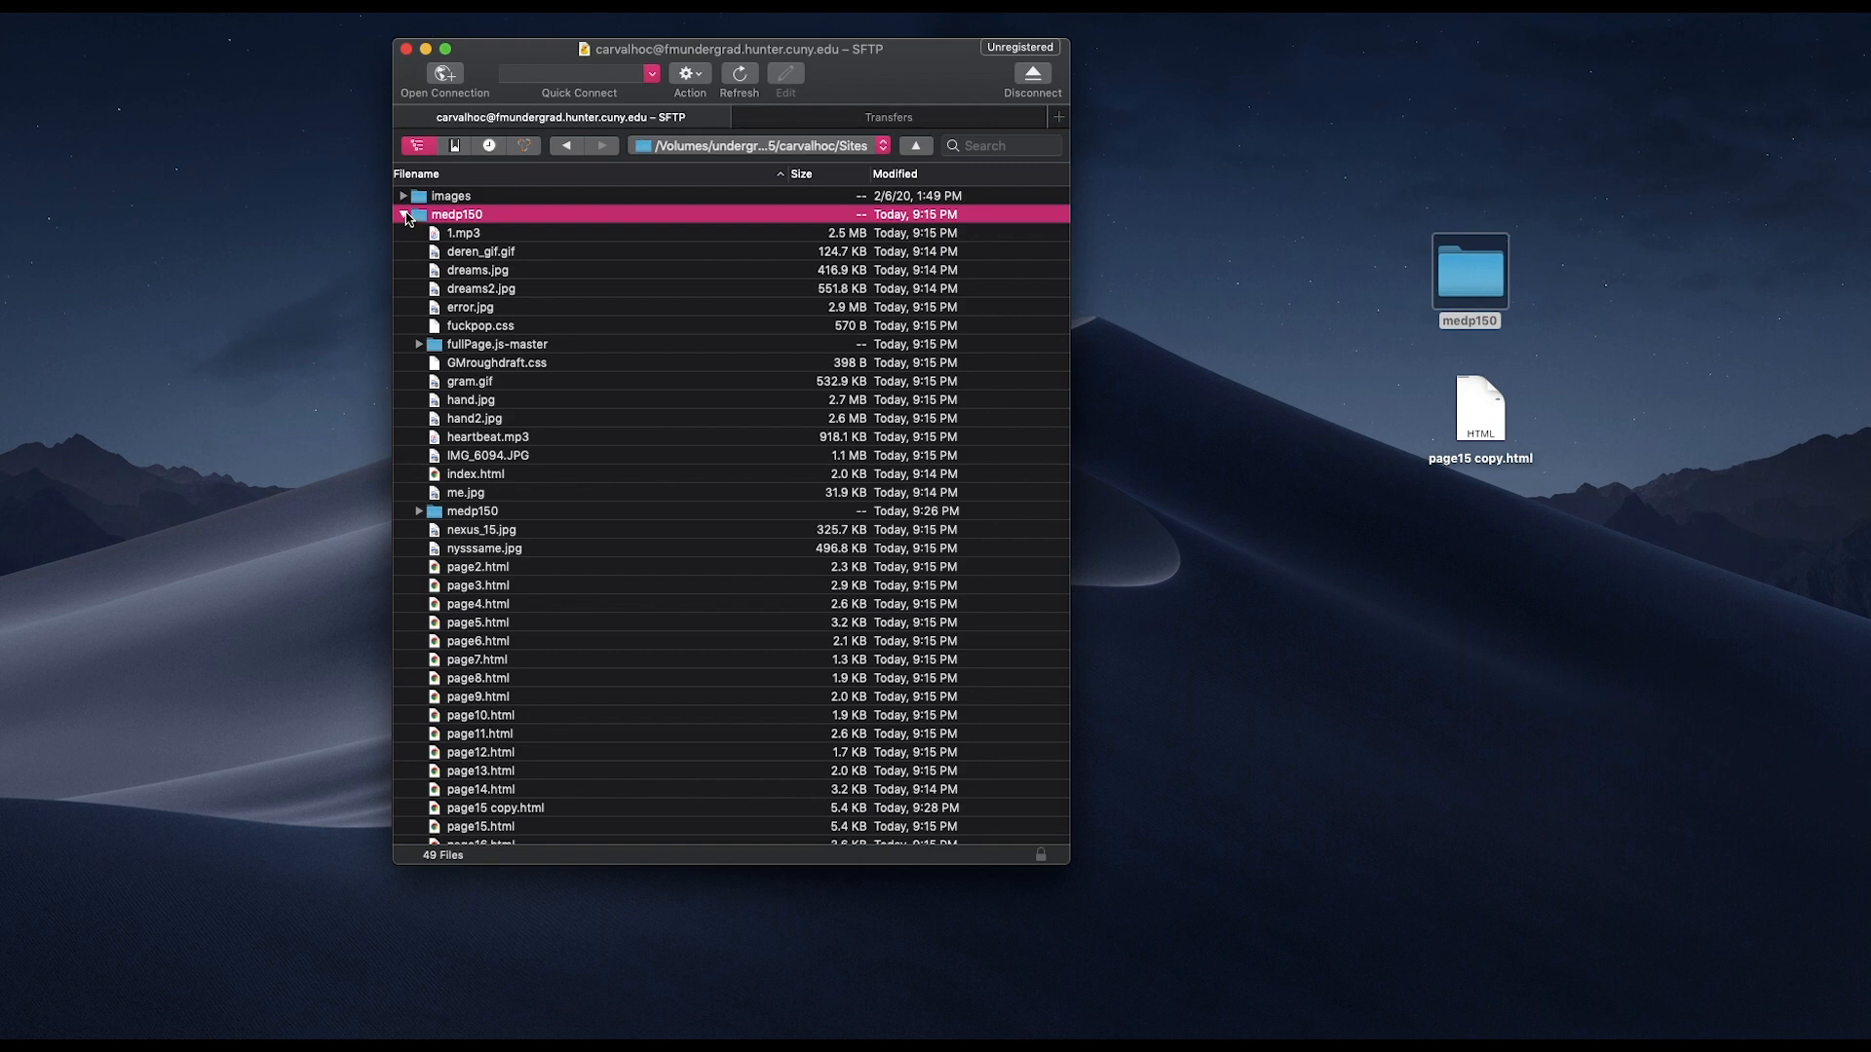
{"action": "left_click", "coordinate": [405, 215]}
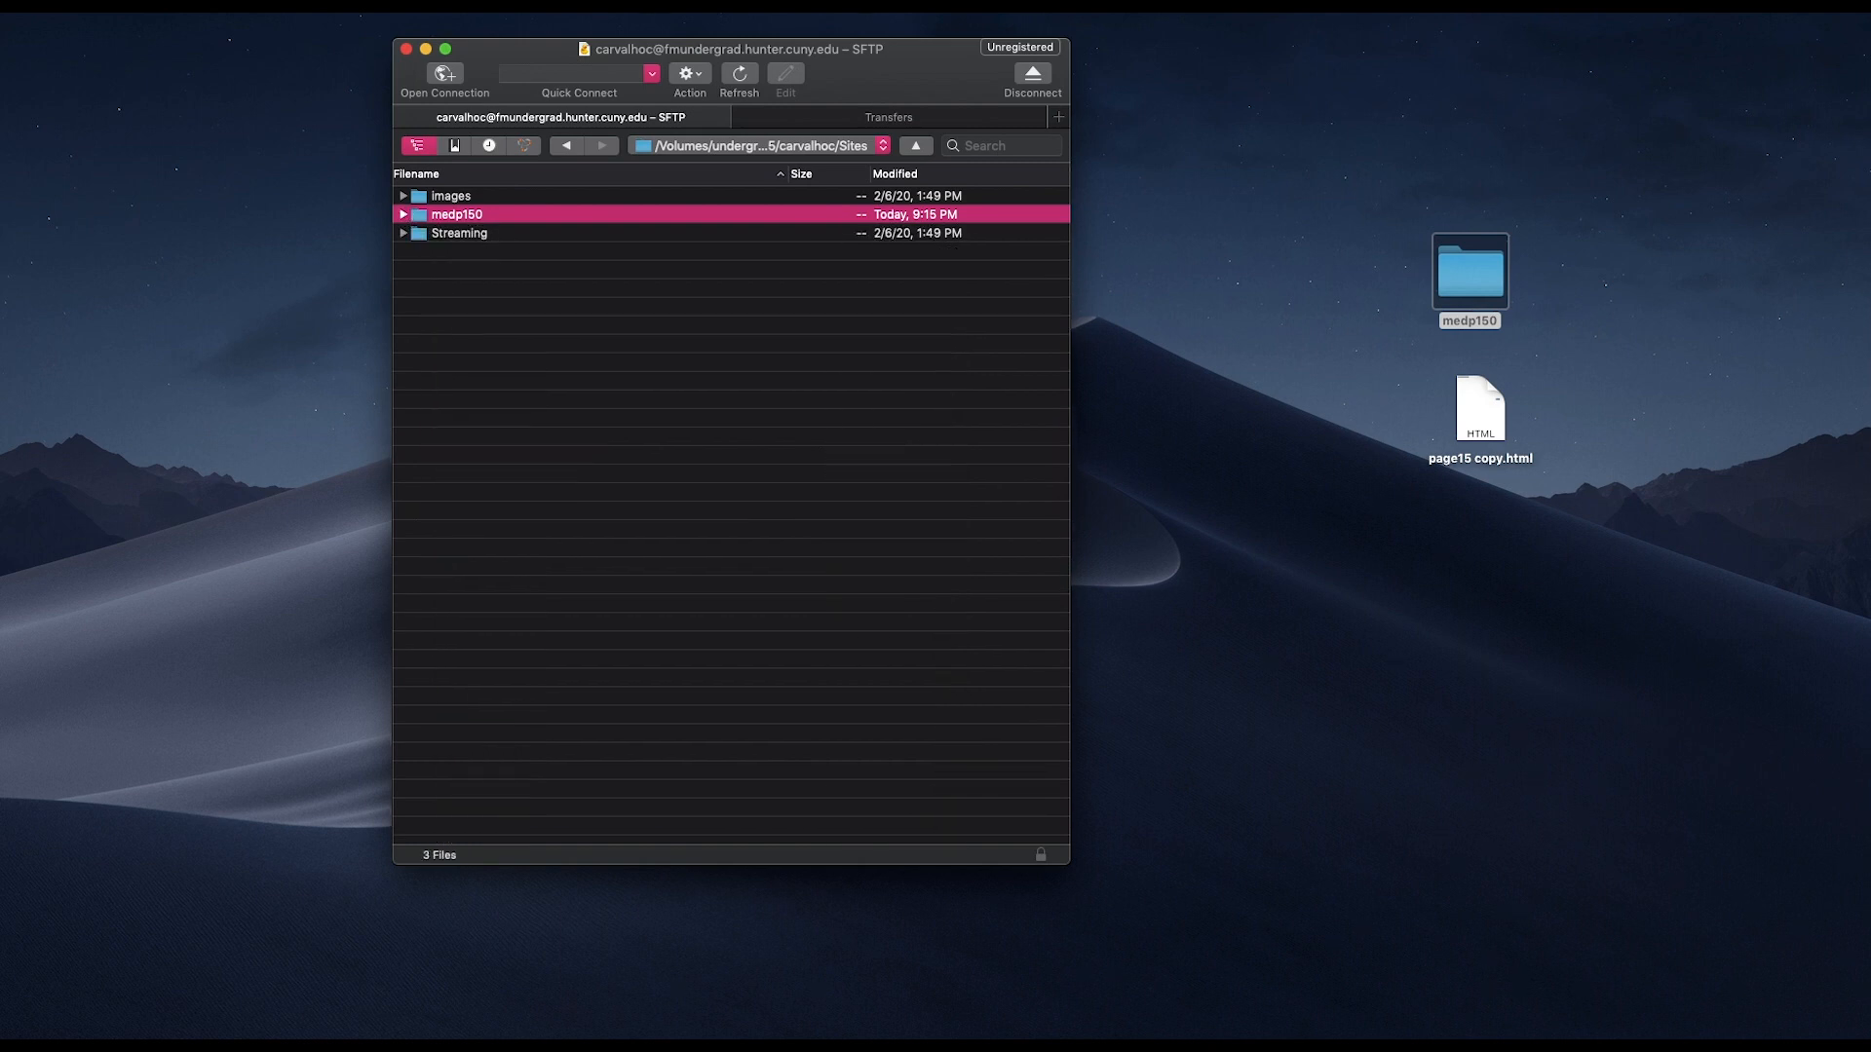